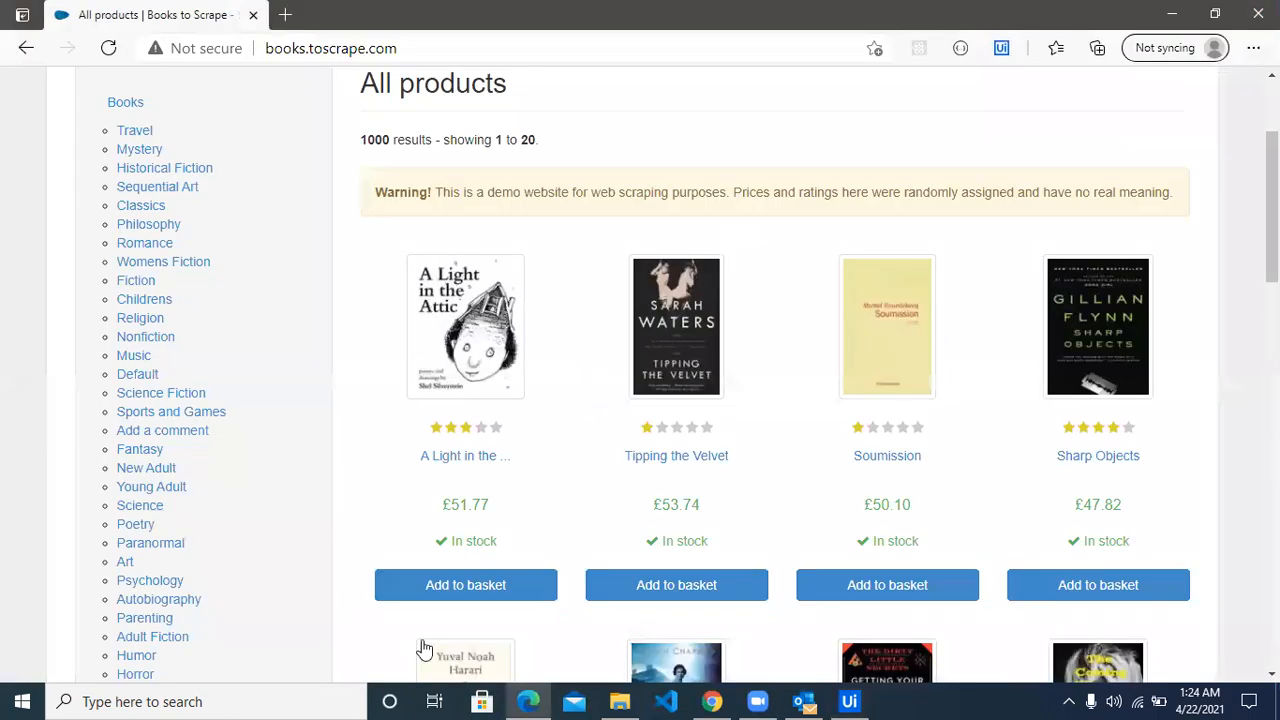
Look through the All products listing on books.toscrape.com, examining the book titles and prices.
scroll(500, 240, up, 2)
scroll(600, 380, down, 5)
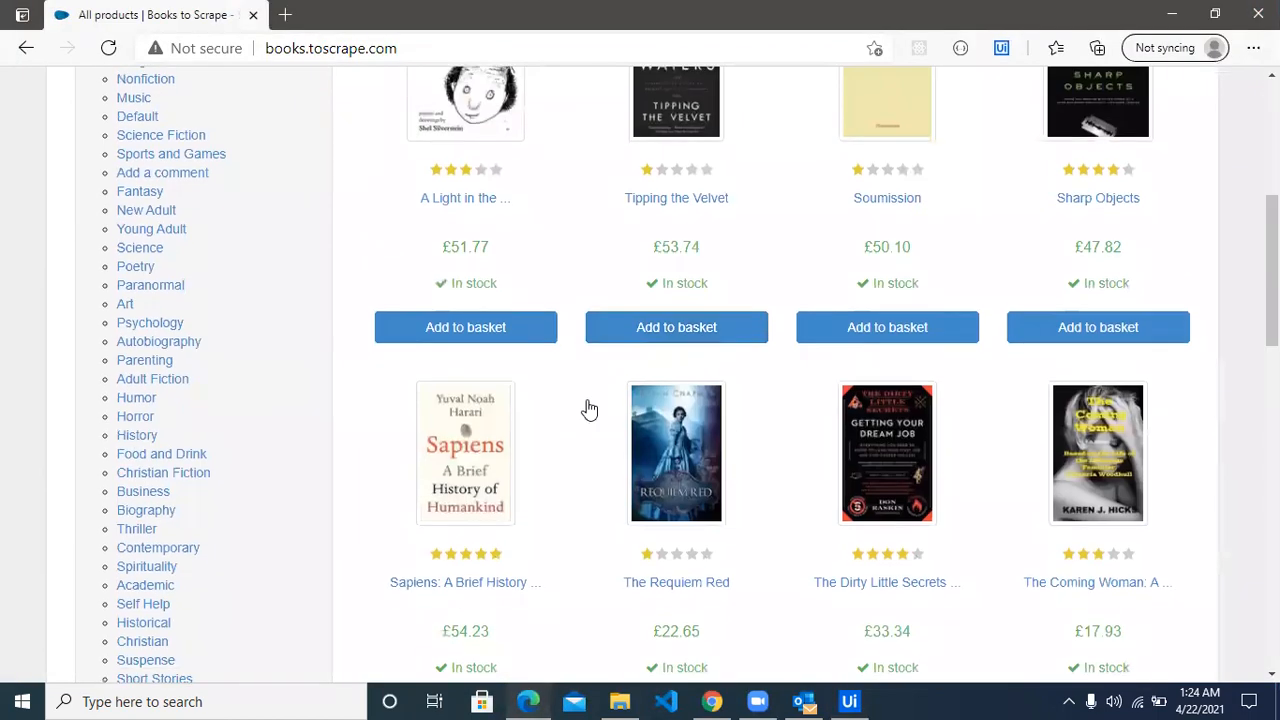
scroll(557, 429, up, 1)
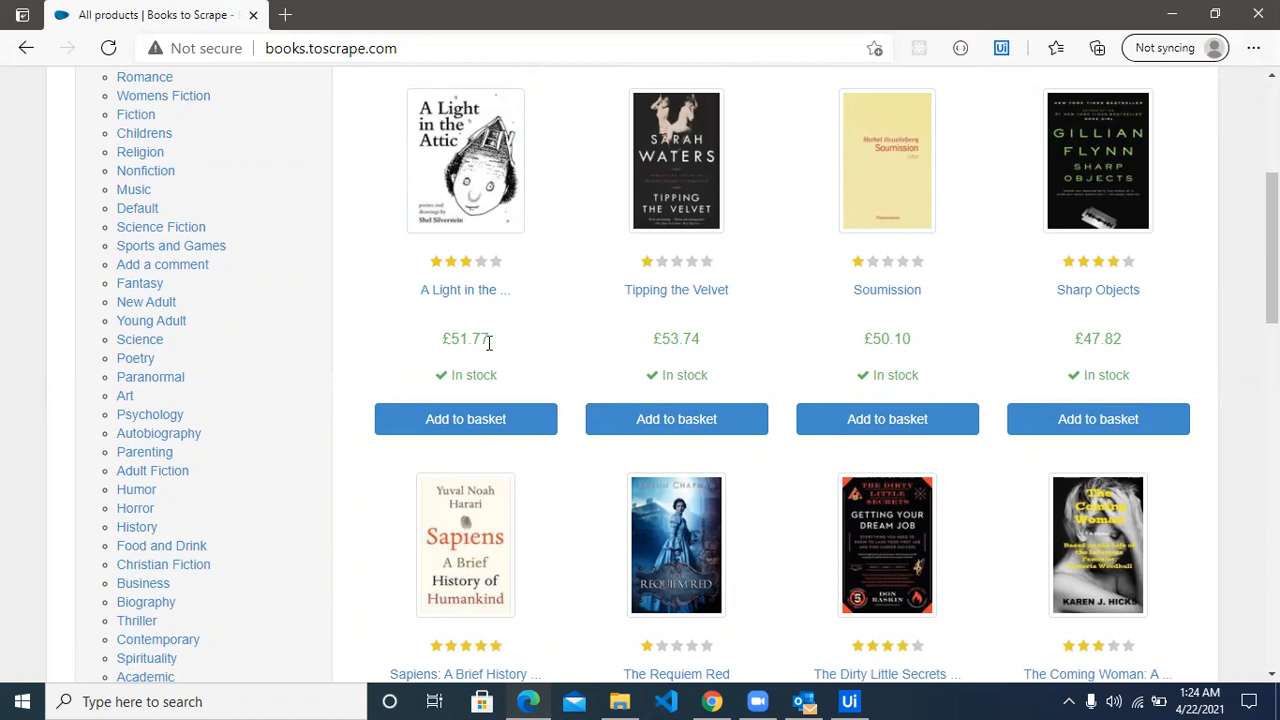
scroll(494, 349, up, 2)
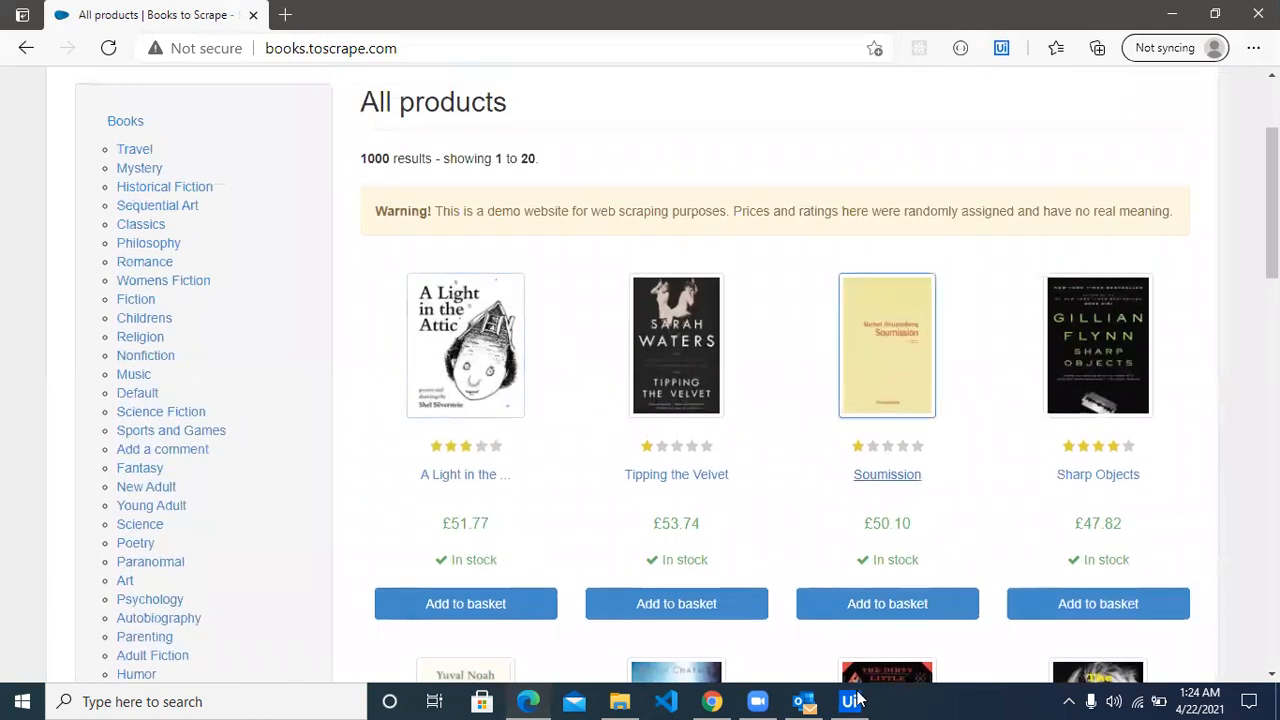
Open Books_Report.xlsx from the Sales Report folder and inspect columns A and B of the Data Extraction sheet.
click(621, 701)
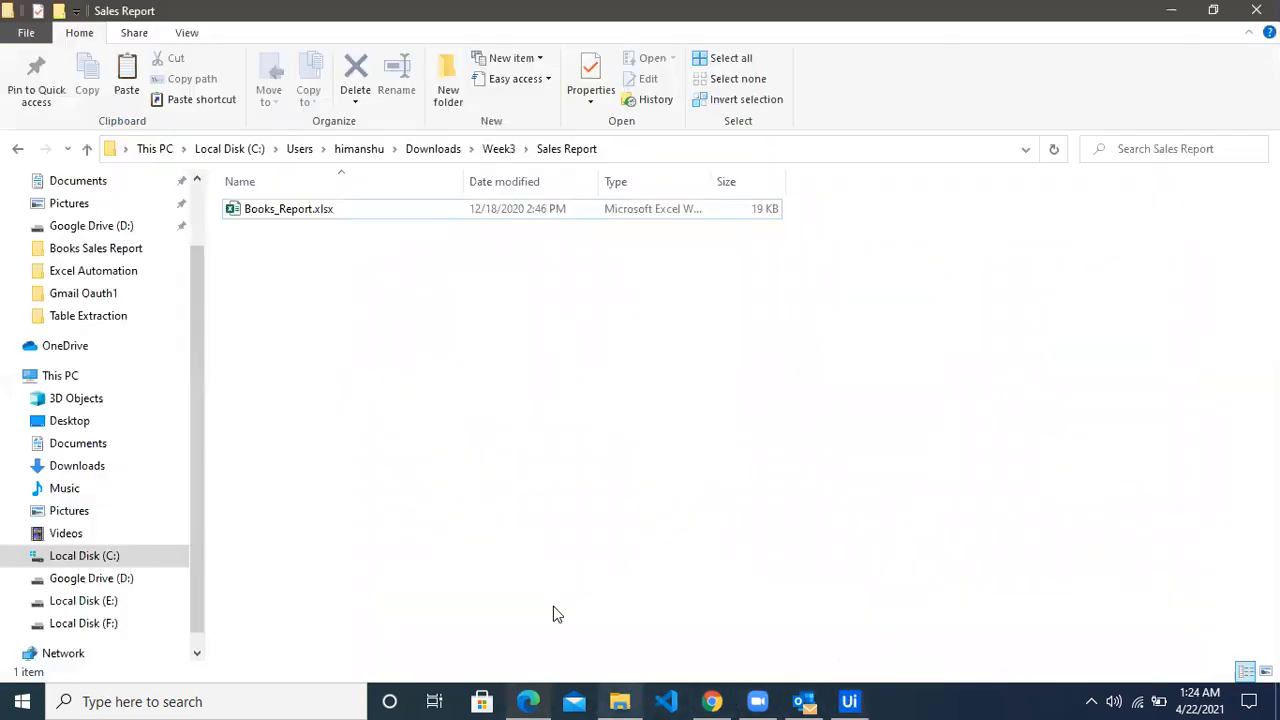
double_click(289, 209)
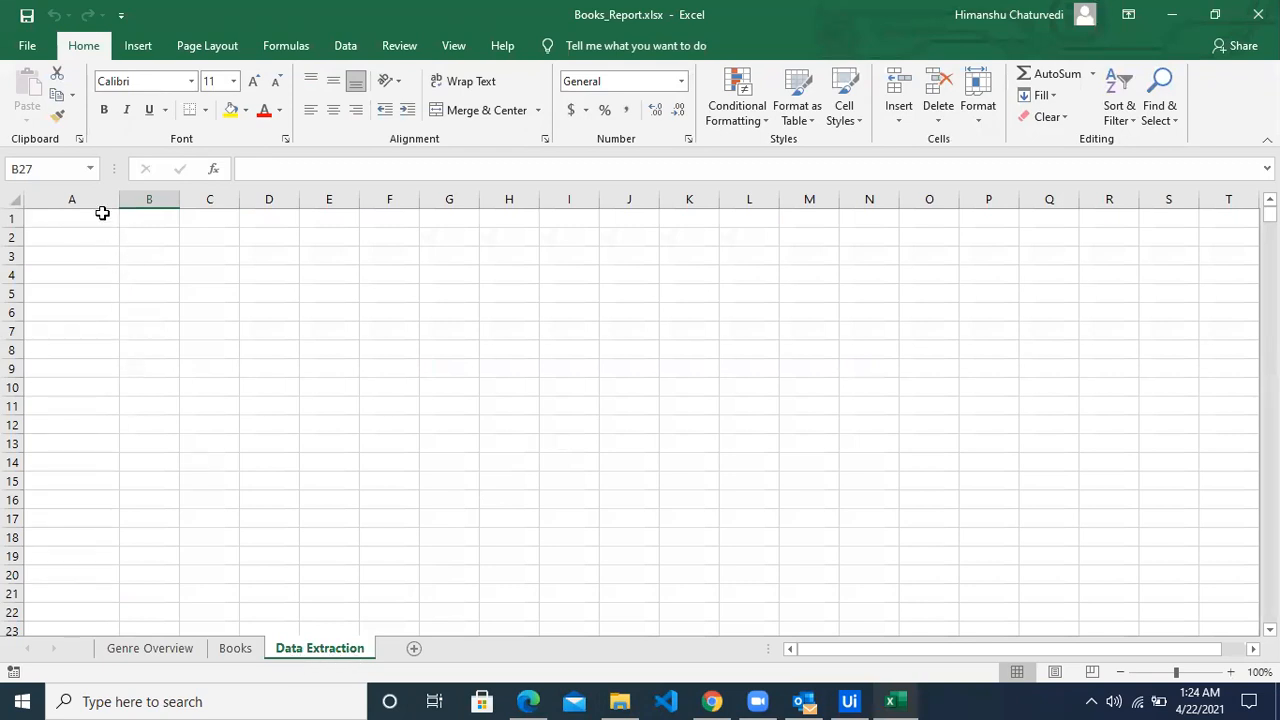
click(106, 199)
click(160, 199)
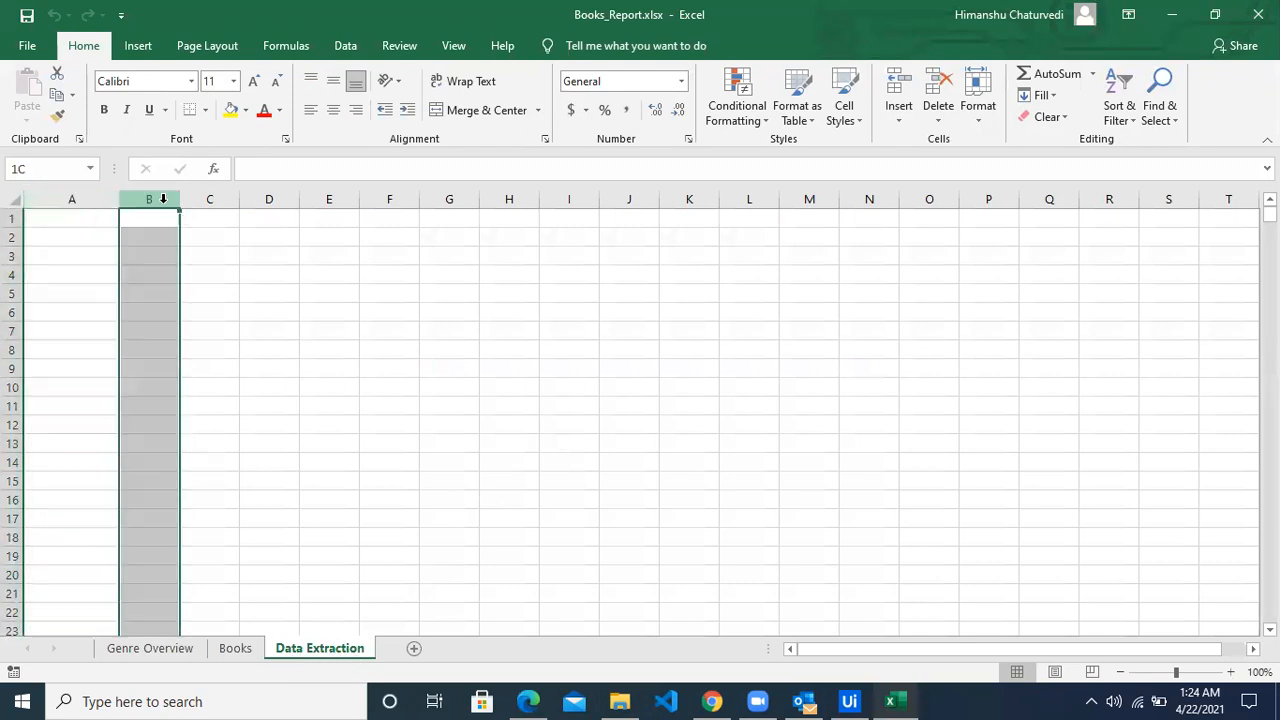
Examine the Books sheet from its header row, checking the Extraction Price, Price and Total columns.
click(238, 649)
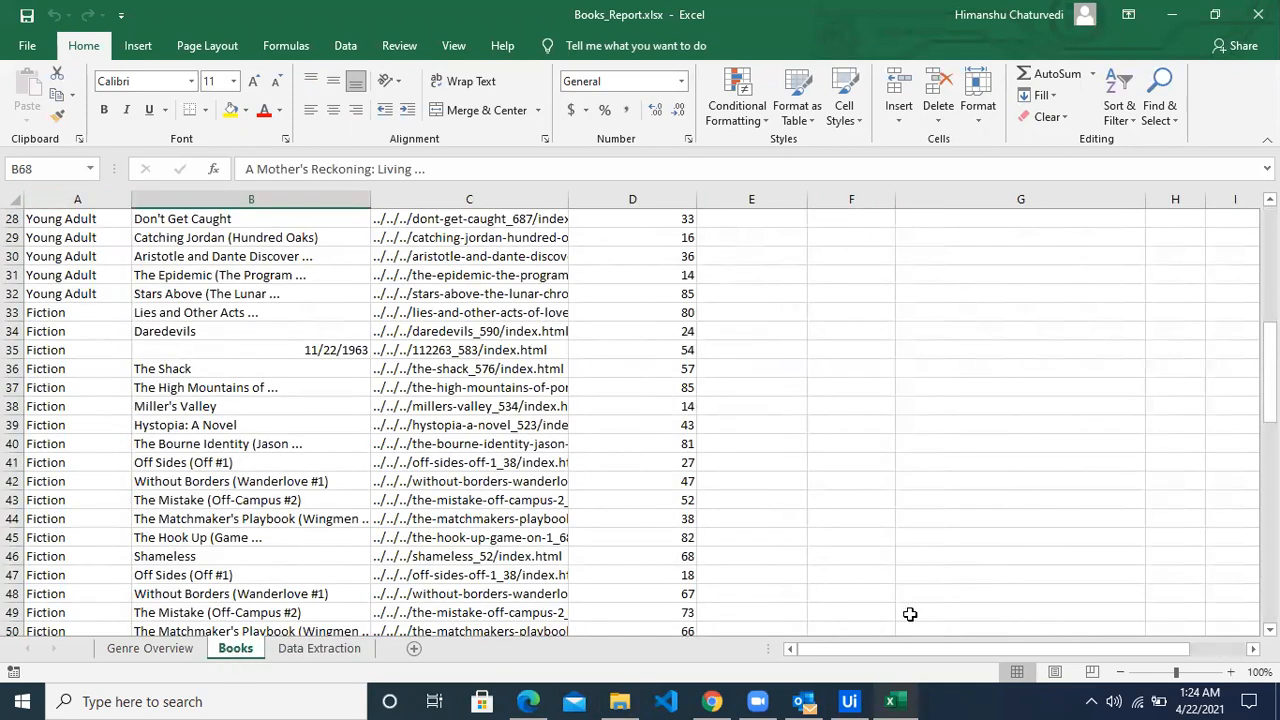
drag(1270, 385, 1270, 270)
click(785, 216)
click(866, 193)
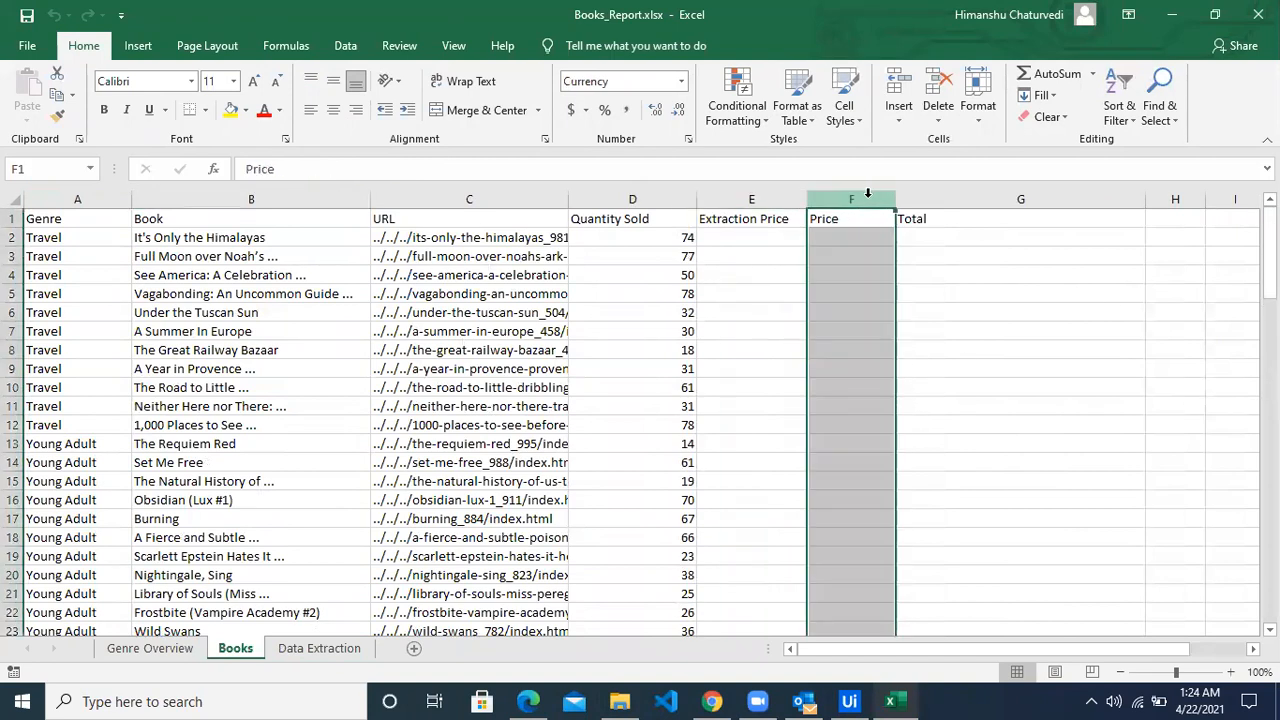
click(908, 193)
Compare the Data Extraction sheet with the Book column of the Books sheet, including the first book title.
click(332, 651)
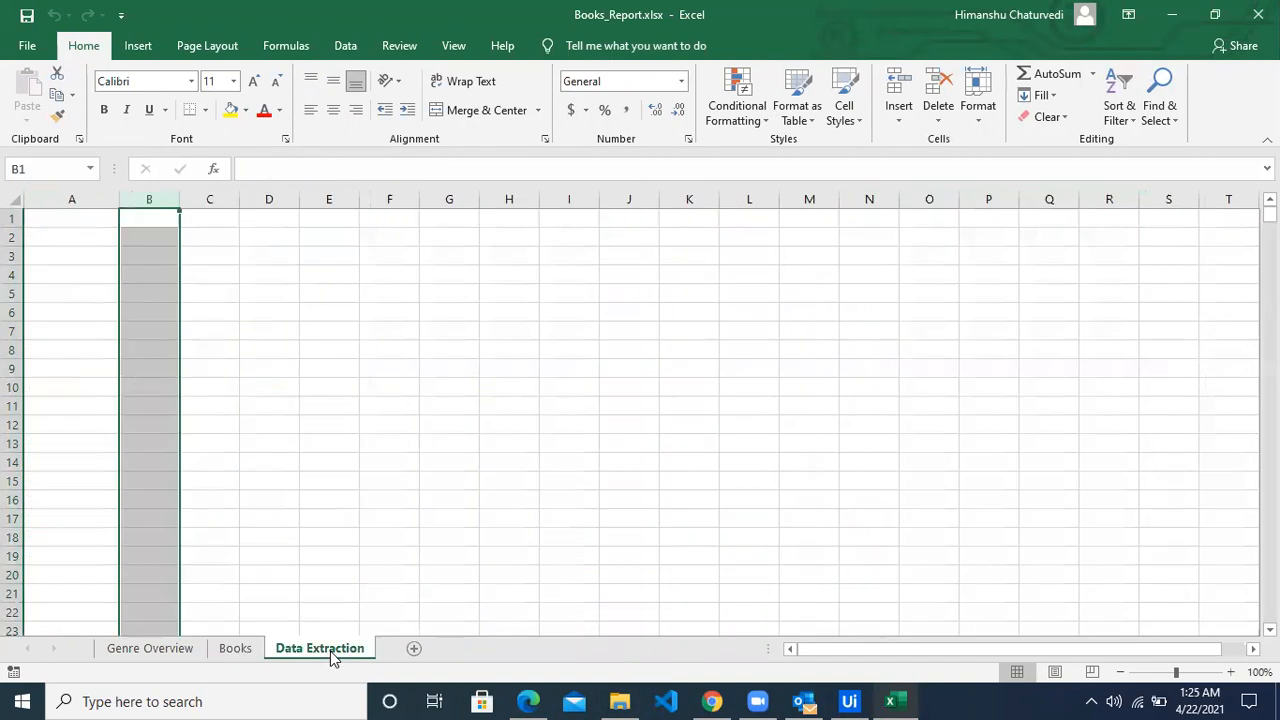
click(248, 651)
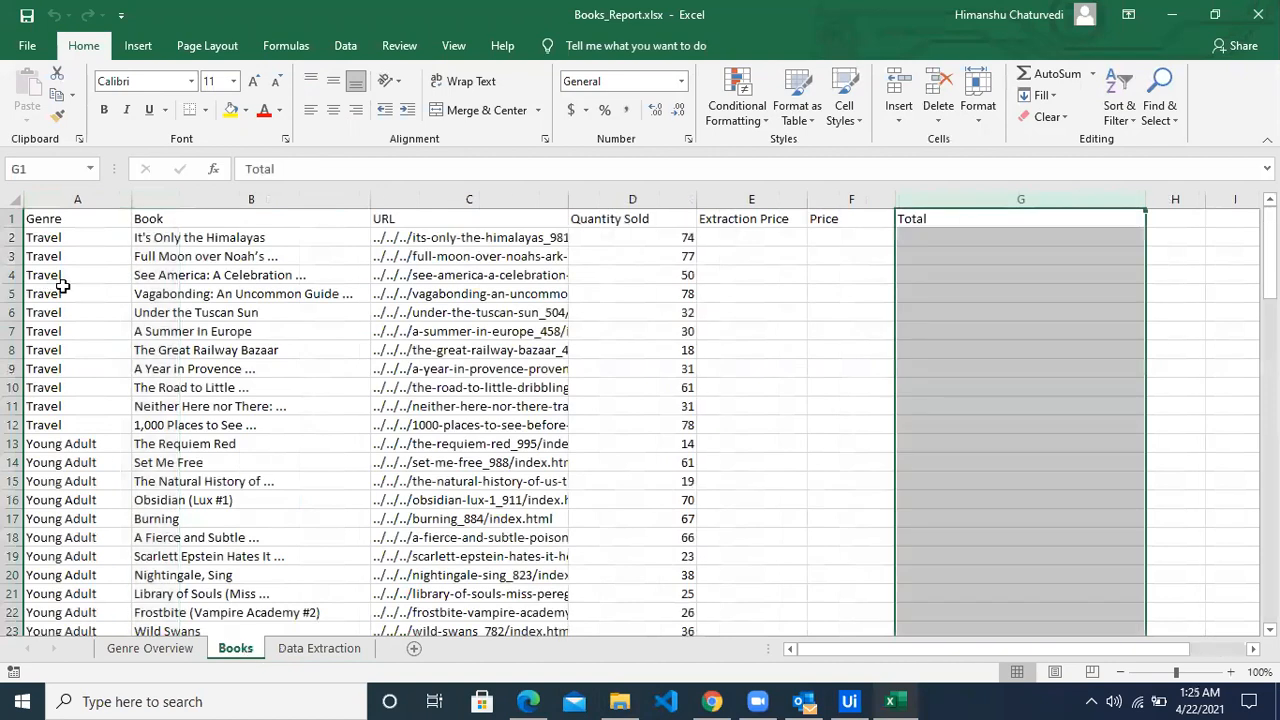
click(222, 203)
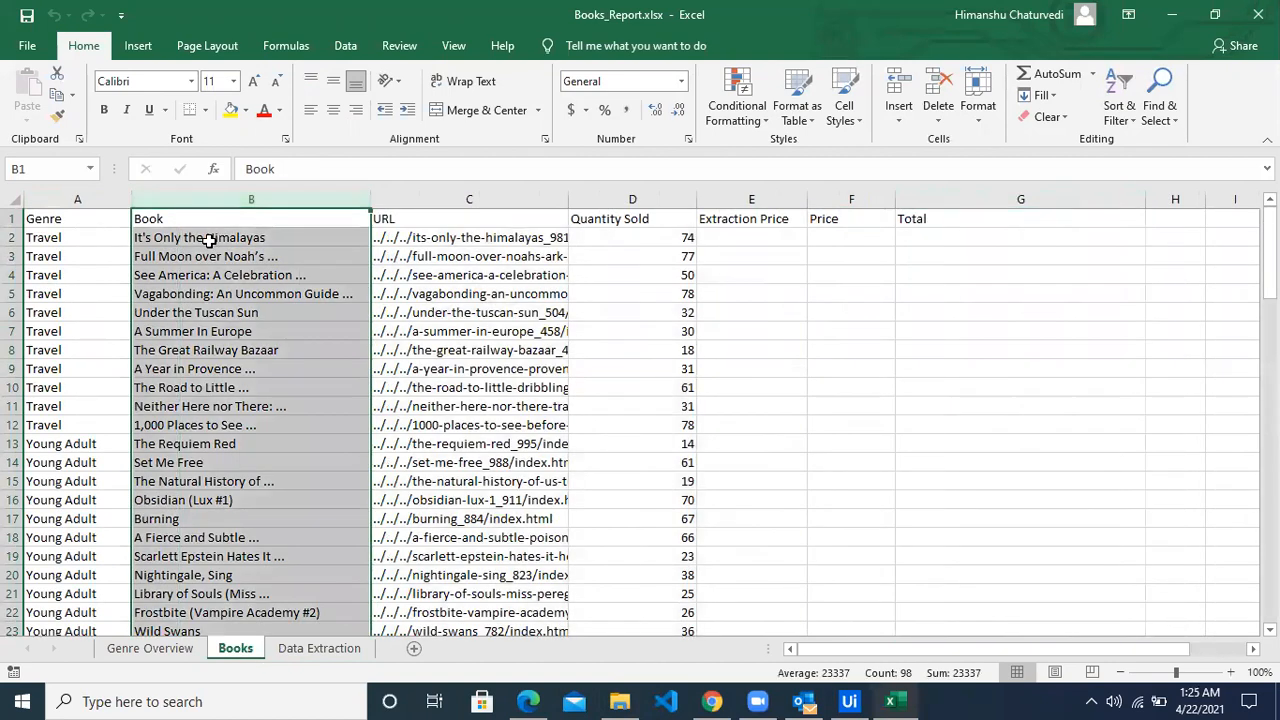
click(207, 240)
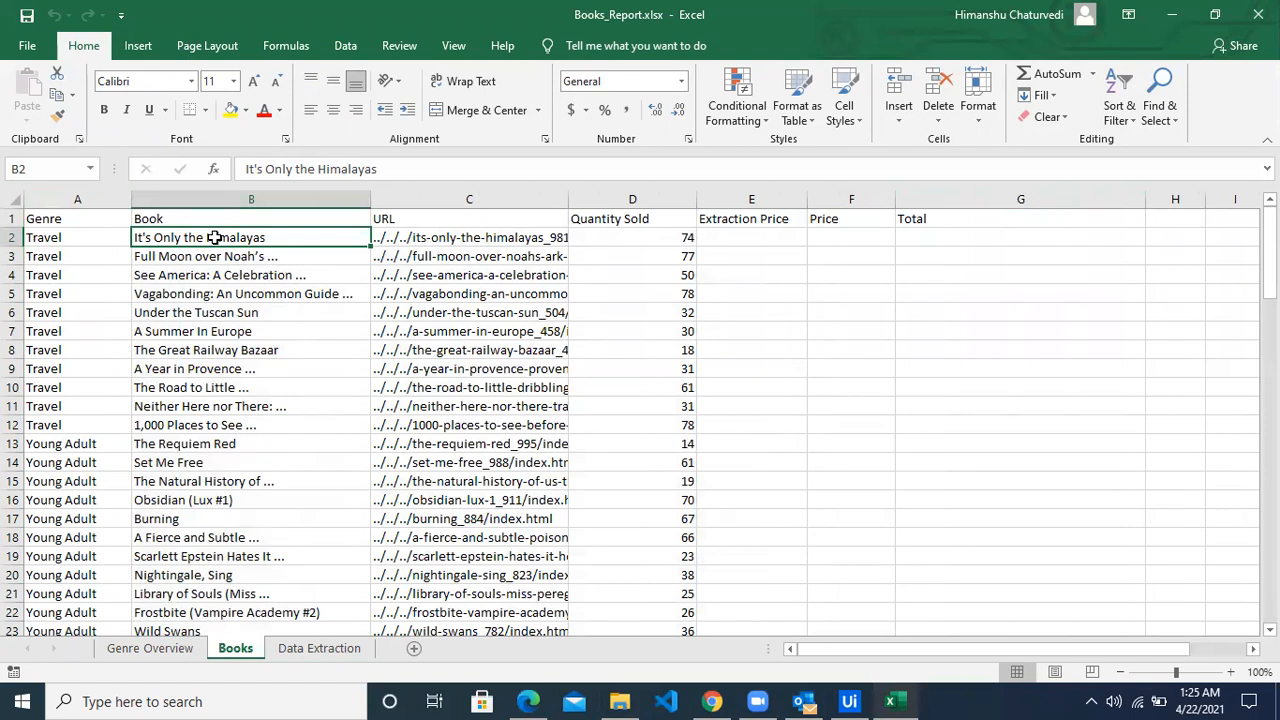
click(320, 648)
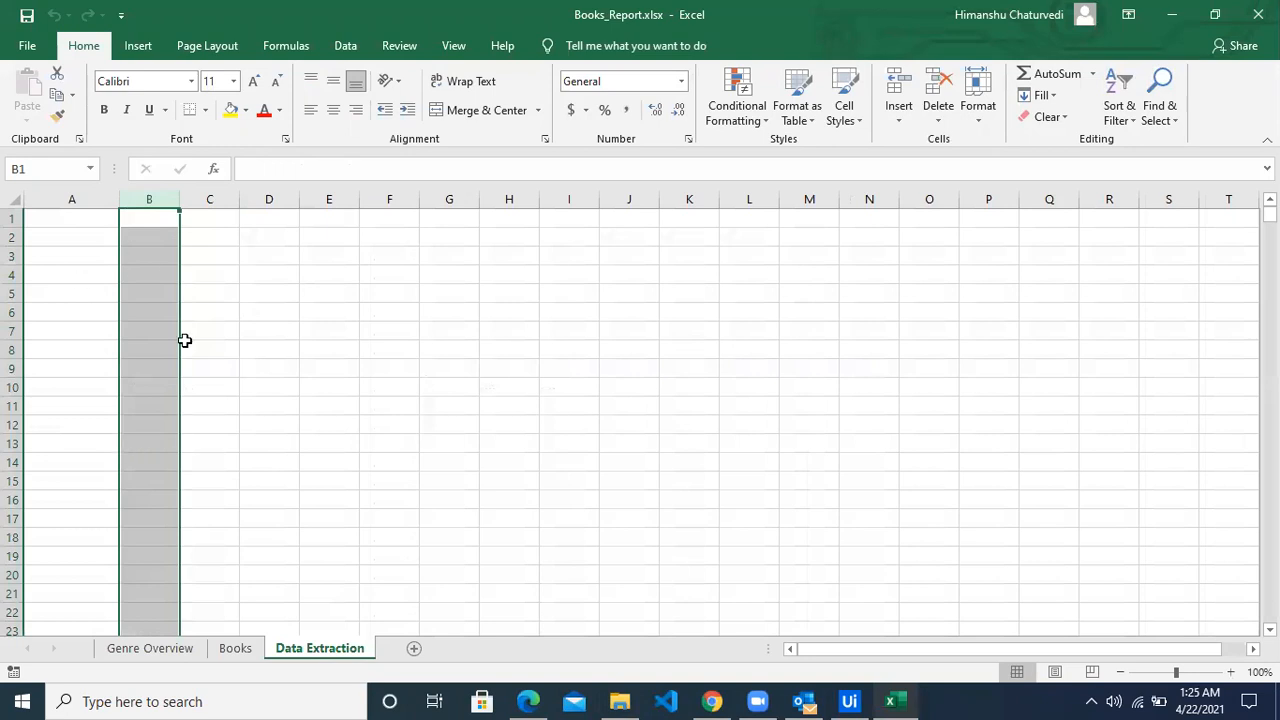
click(235, 648)
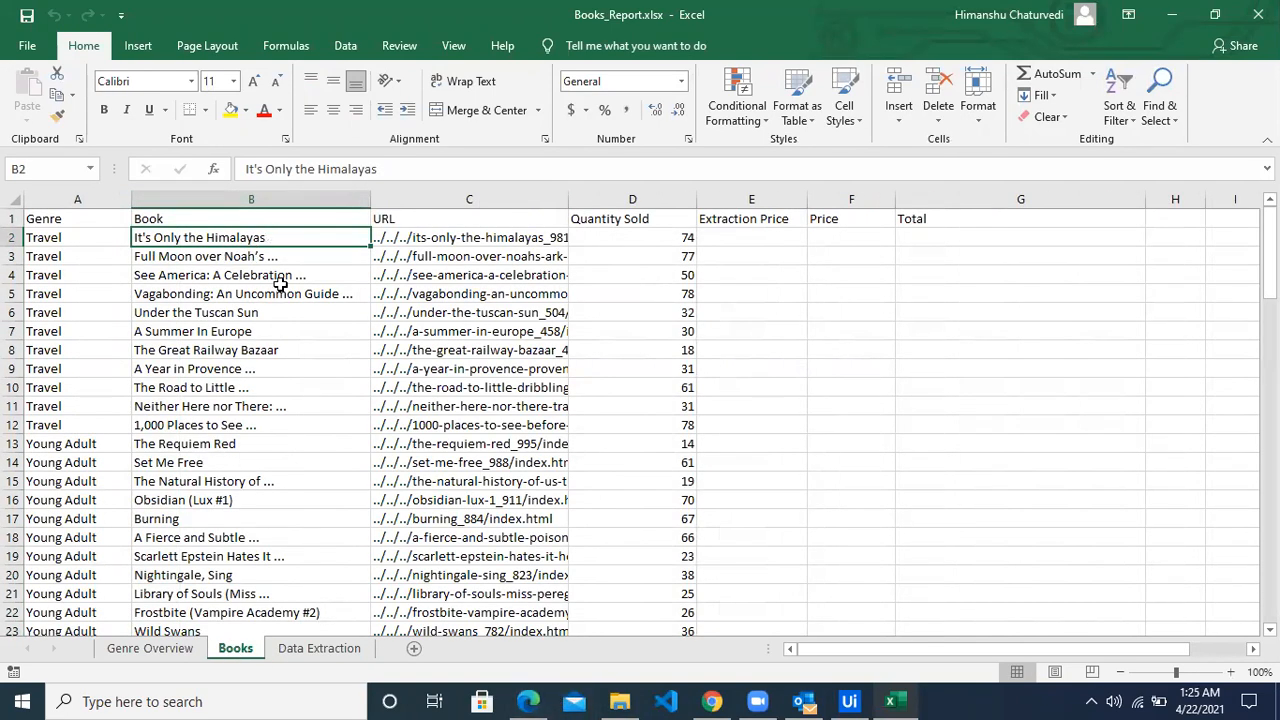
Switch to the browser and review the books and prices on the Books to Scrape home page.
click(528, 701)
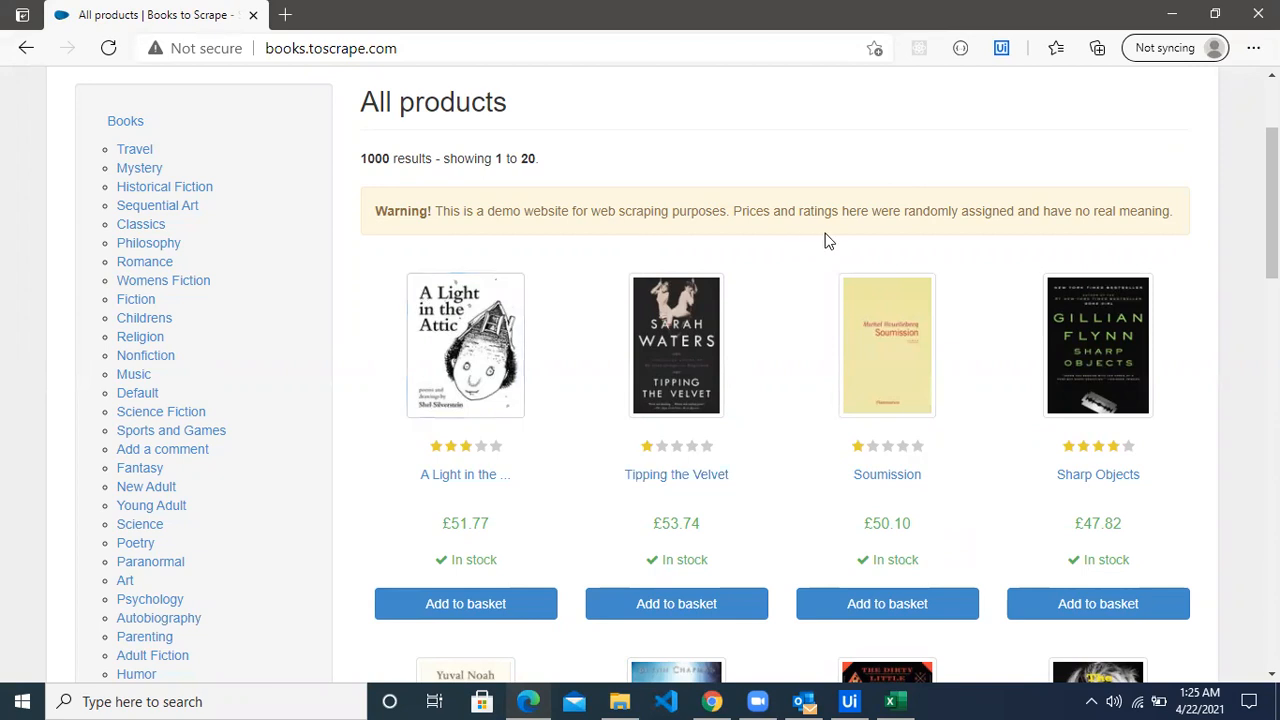
scroll(585, 245, up, 2)
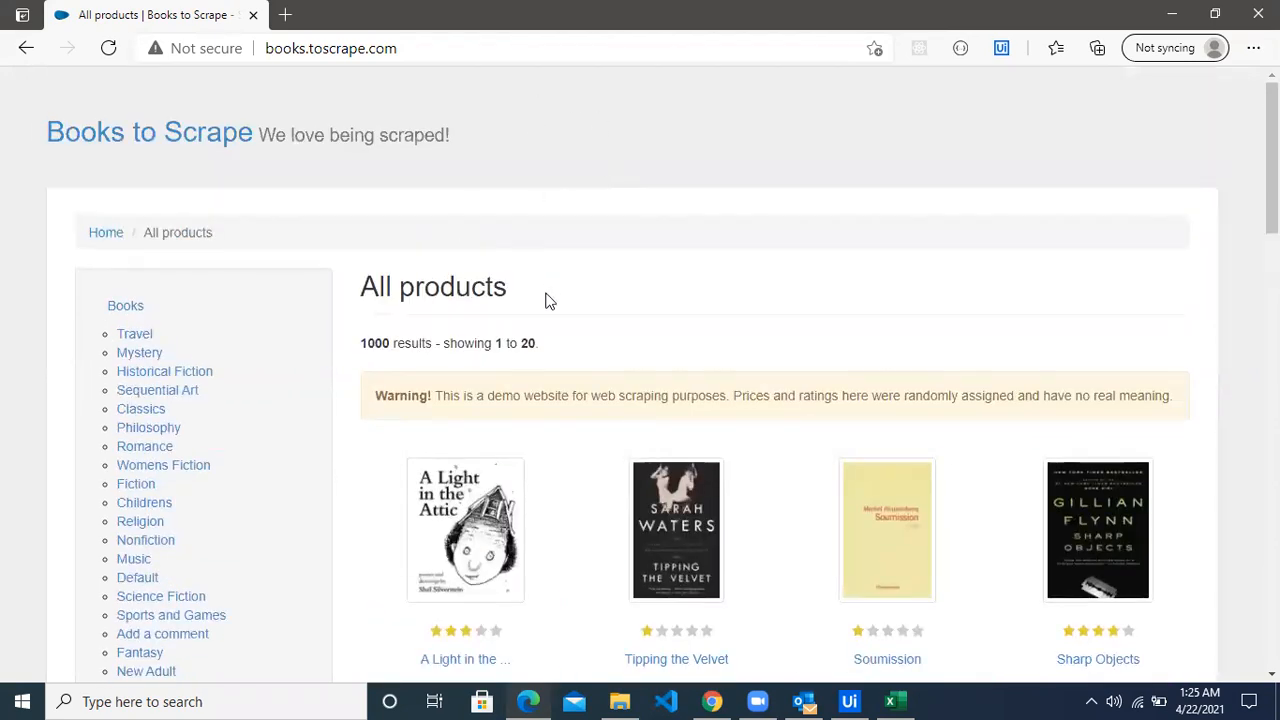
scroll(545, 297, down, 3)
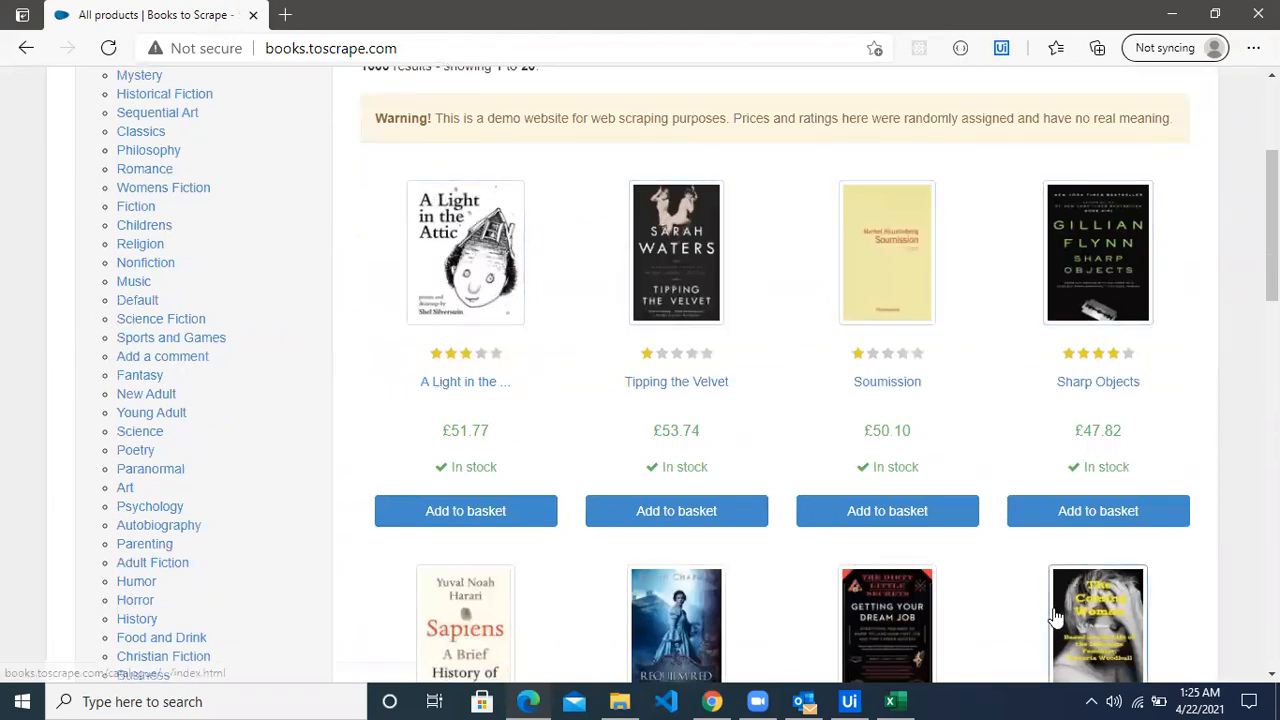
Switch back to the Excel workbook and check the Books sheet's Book column against columns A and B of Data Extraction.
click(889, 701)
click(319, 648)
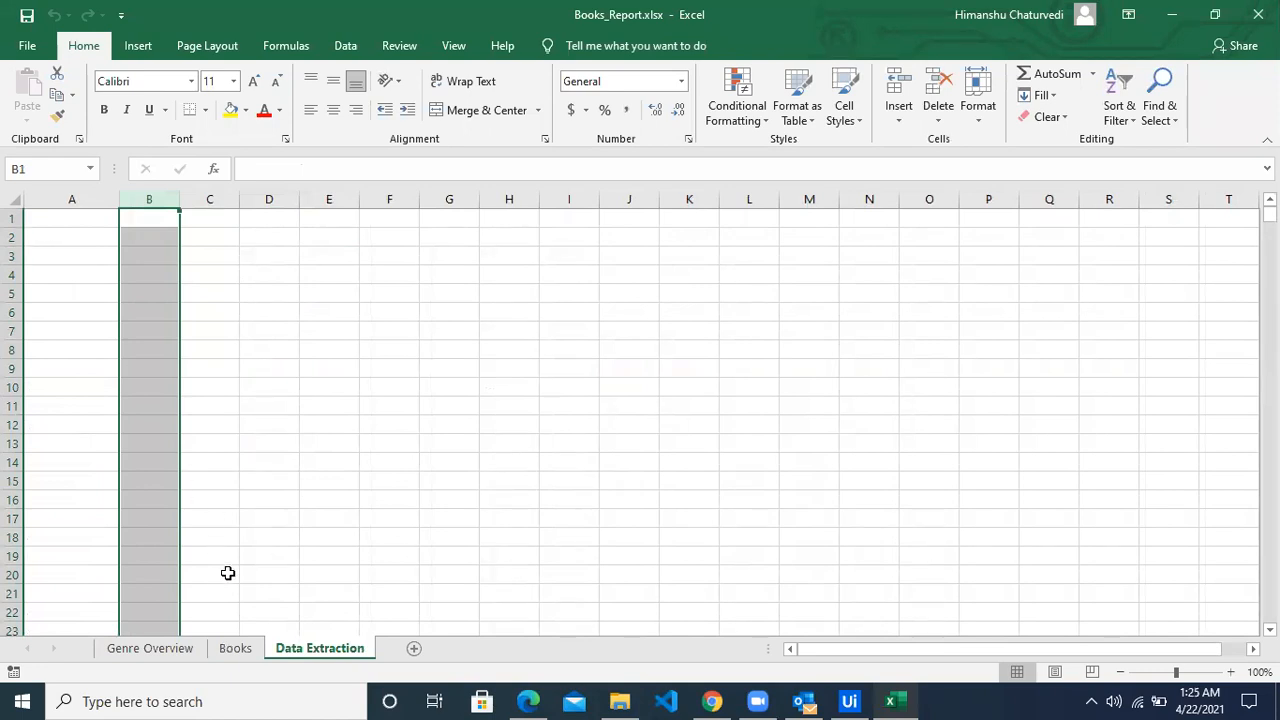
click(236, 648)
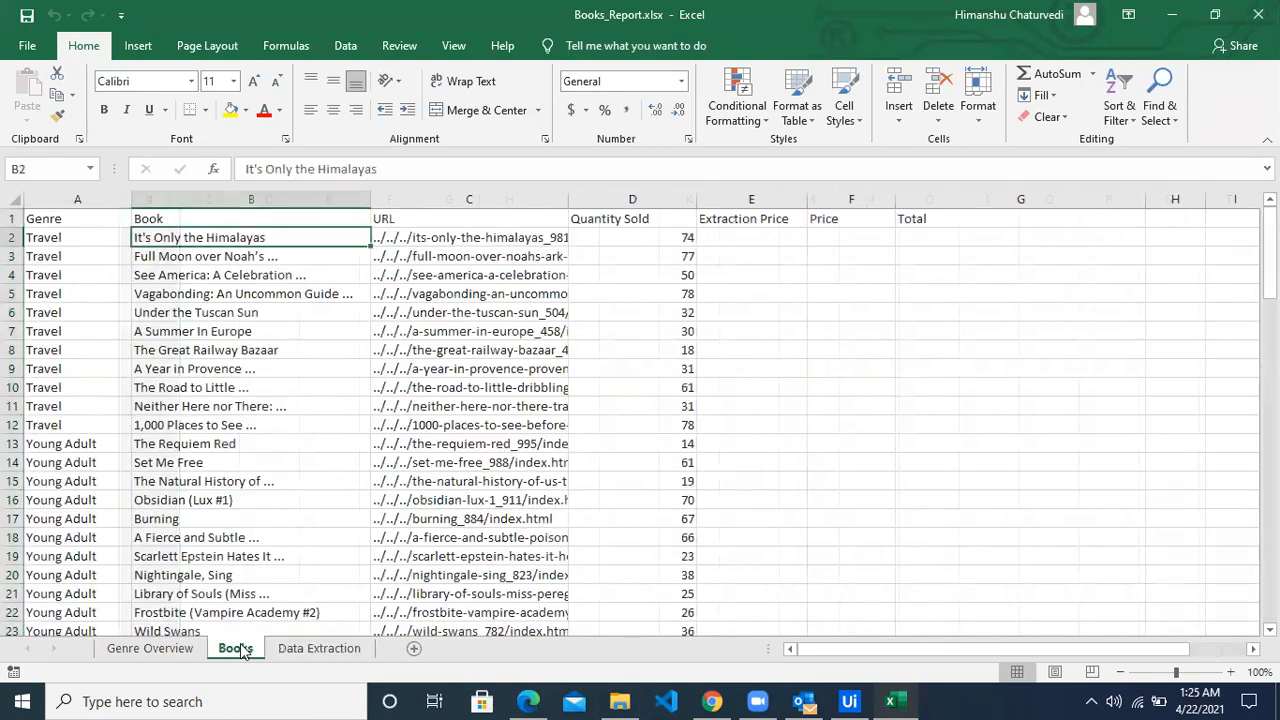
click(185, 199)
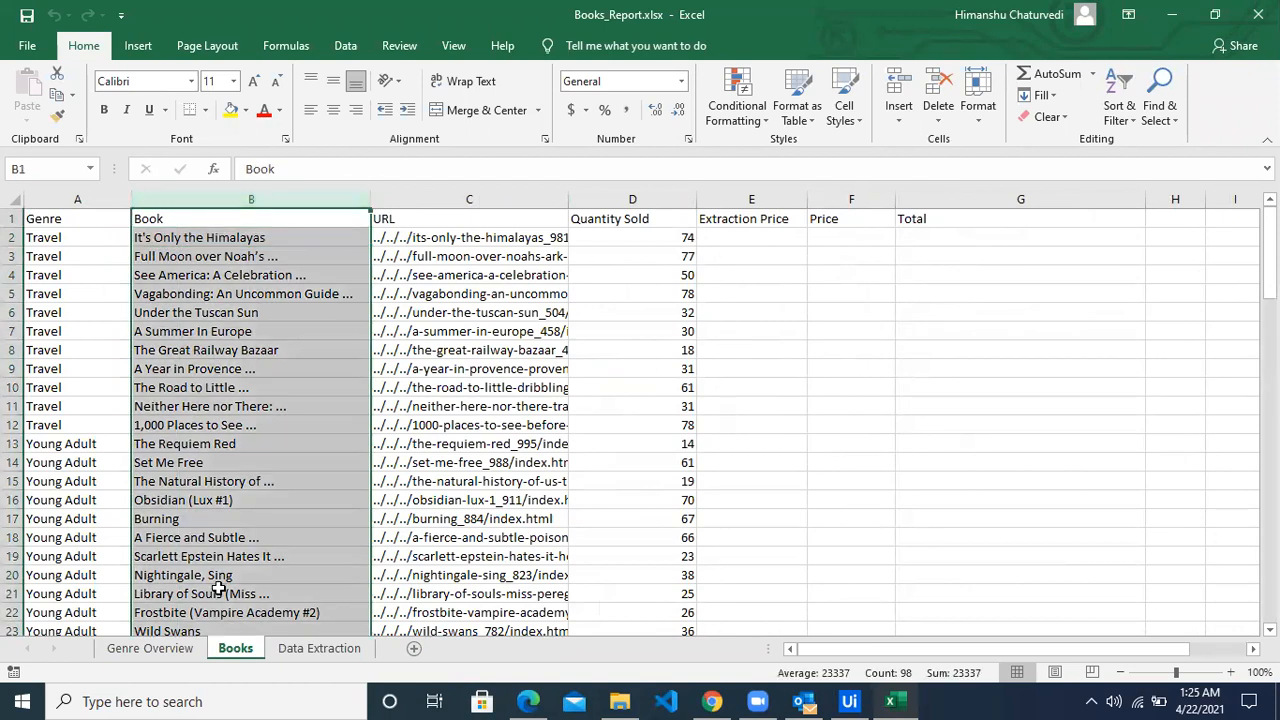
click(317, 648)
click(84, 200)
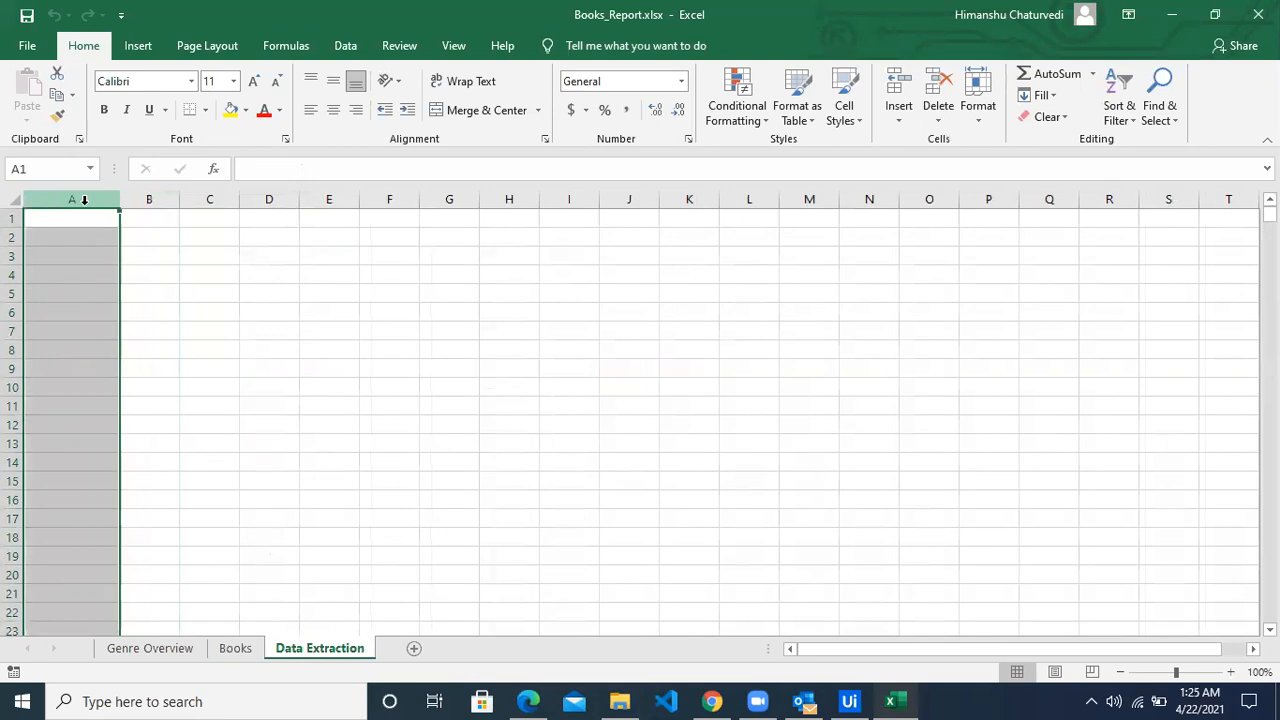
click(158, 200)
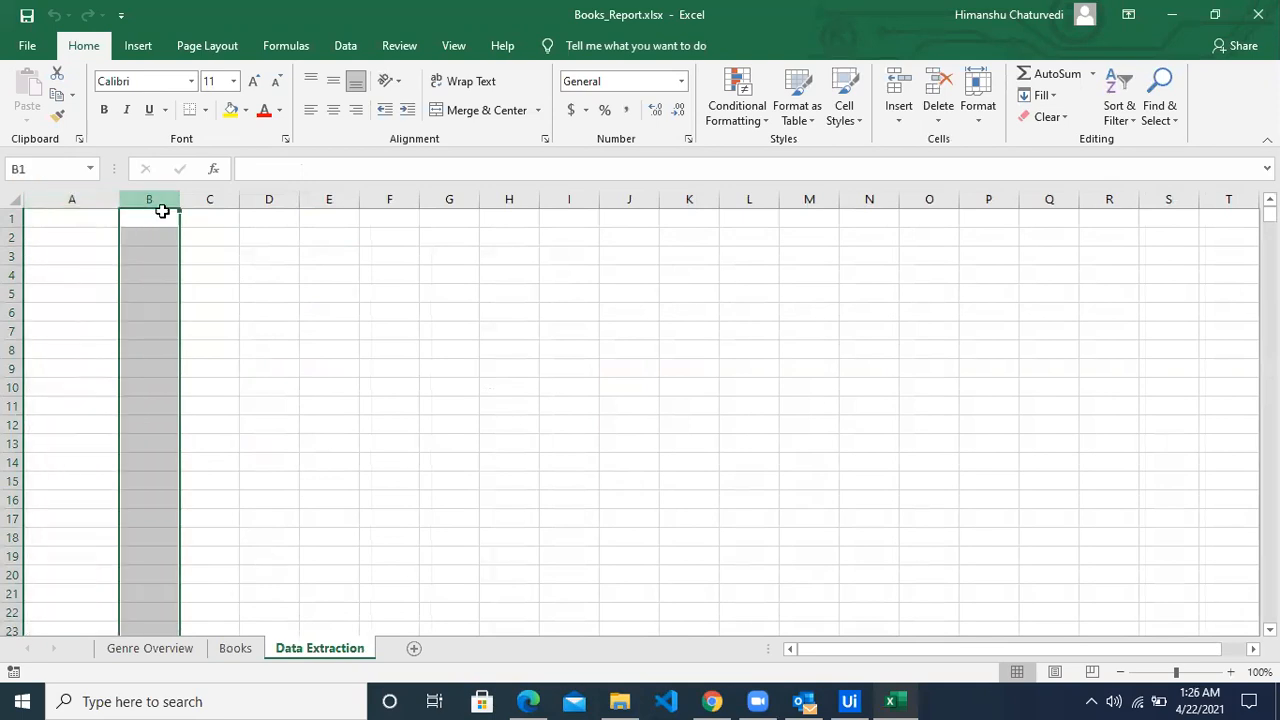
Inspect the Extraction Price column on the Books sheet against the prices on the website, returning to the workbook.
click(232, 648)
click(766, 199)
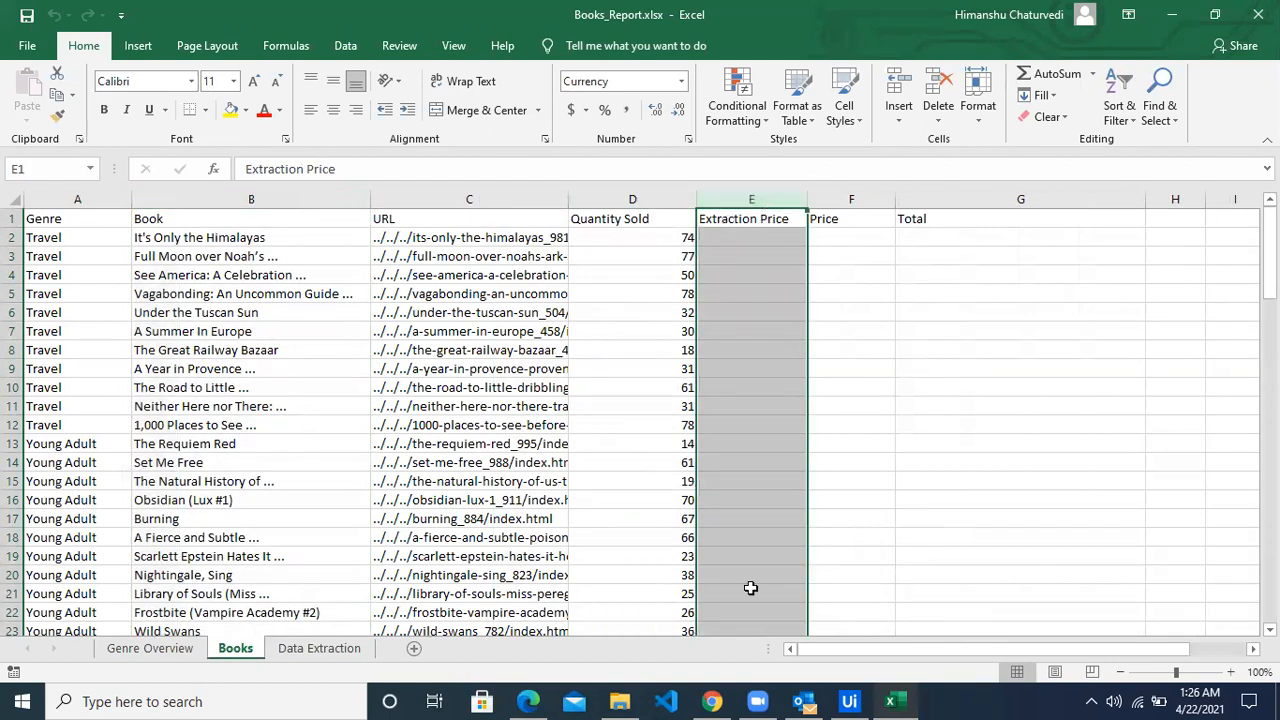
click(528, 701)
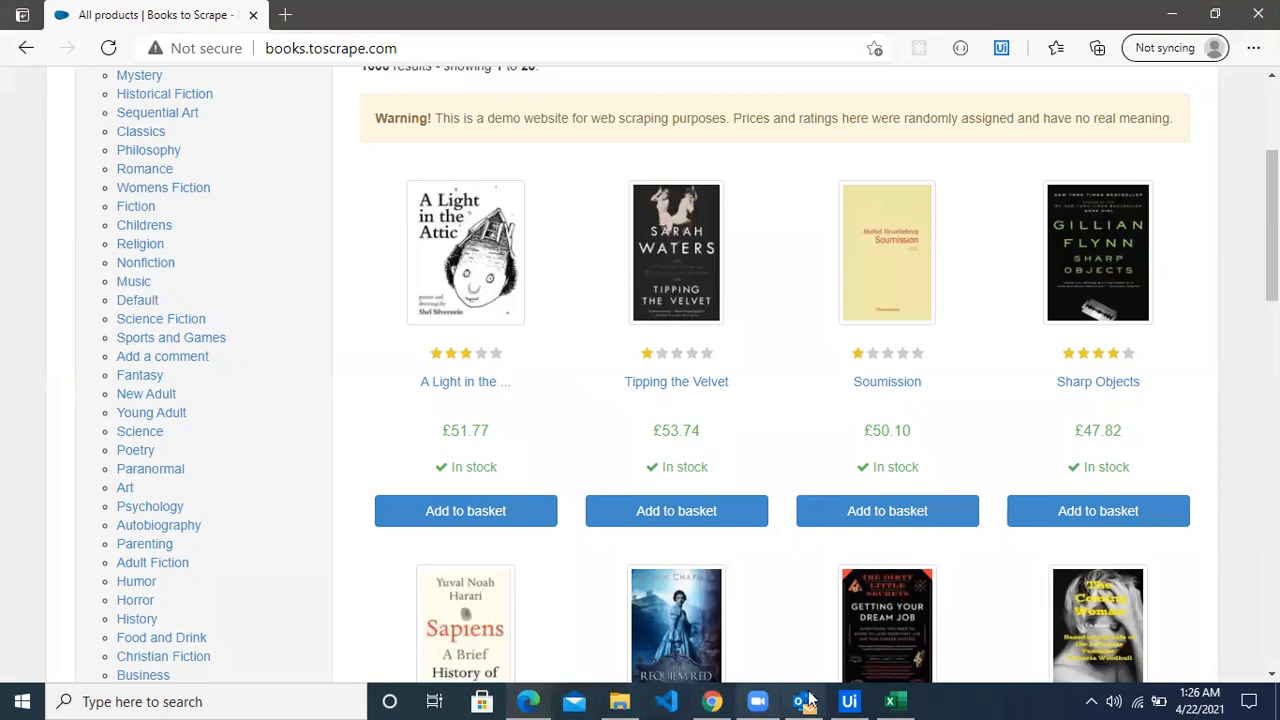
click(893, 701)
key(ctrl+space)
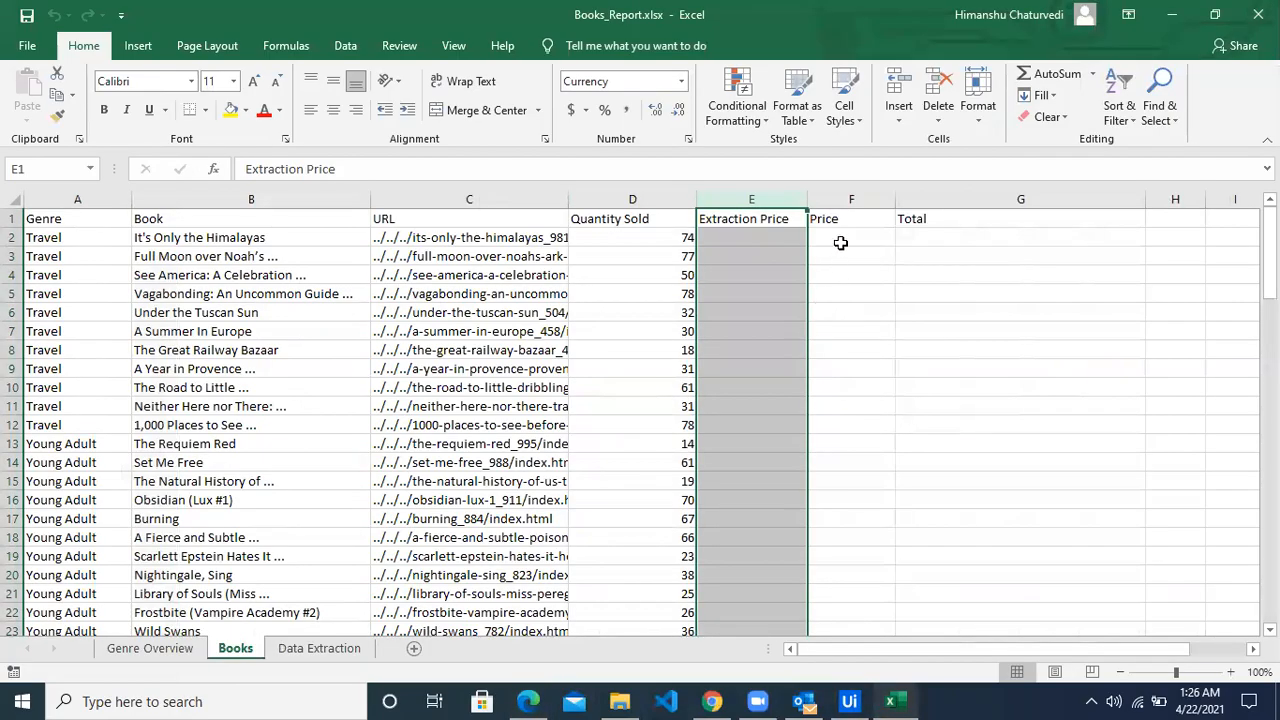
Compare the Price, Extraction Price and Total columns on the Books sheet.
click(864, 200)
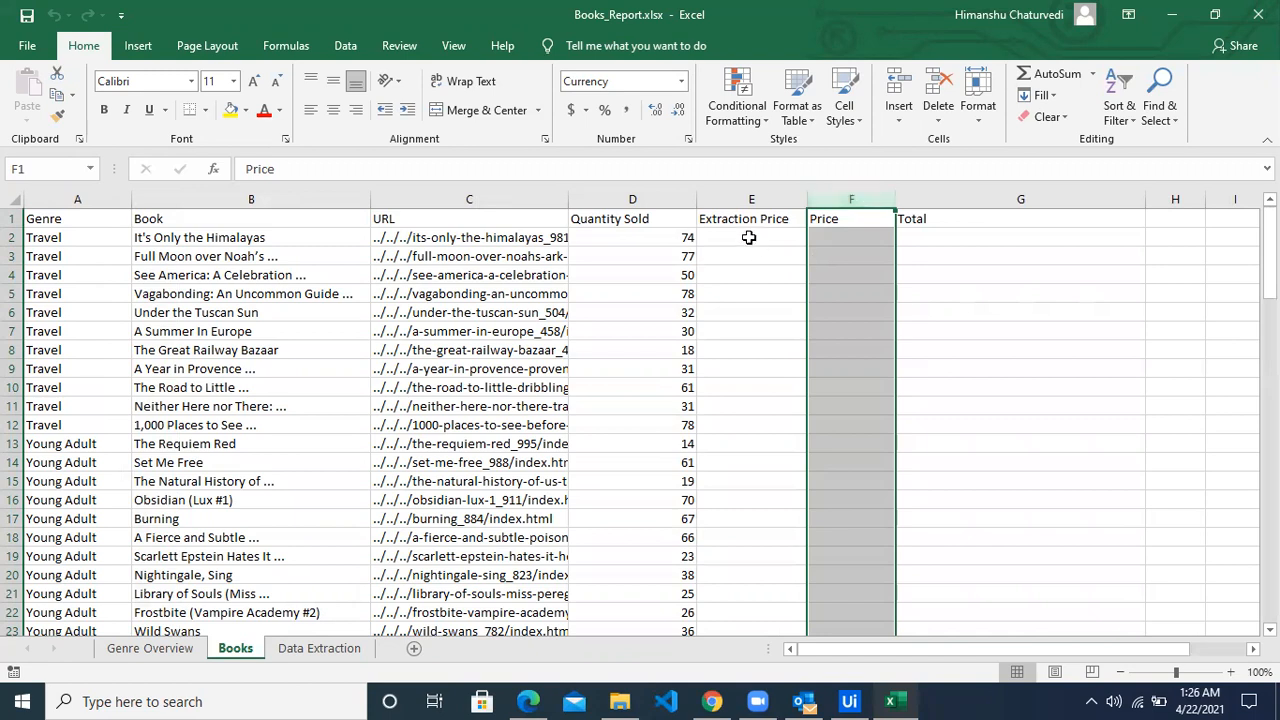
click(773, 198)
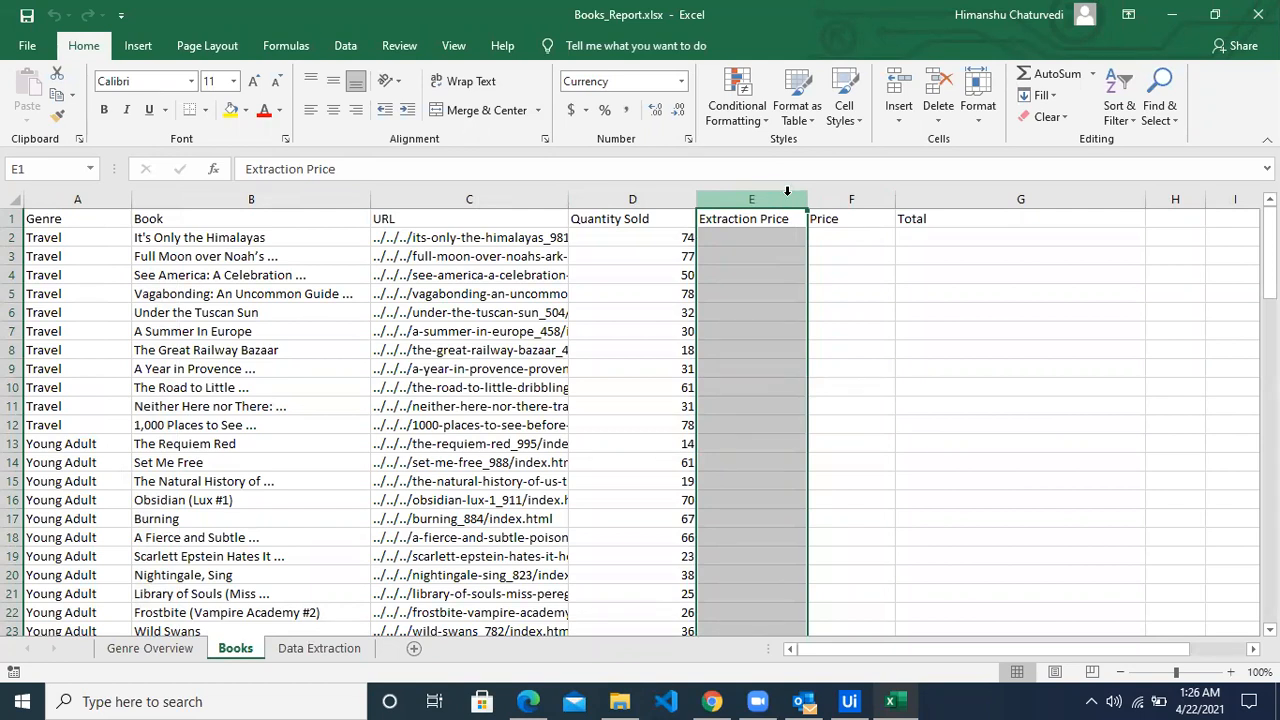
click(836, 200)
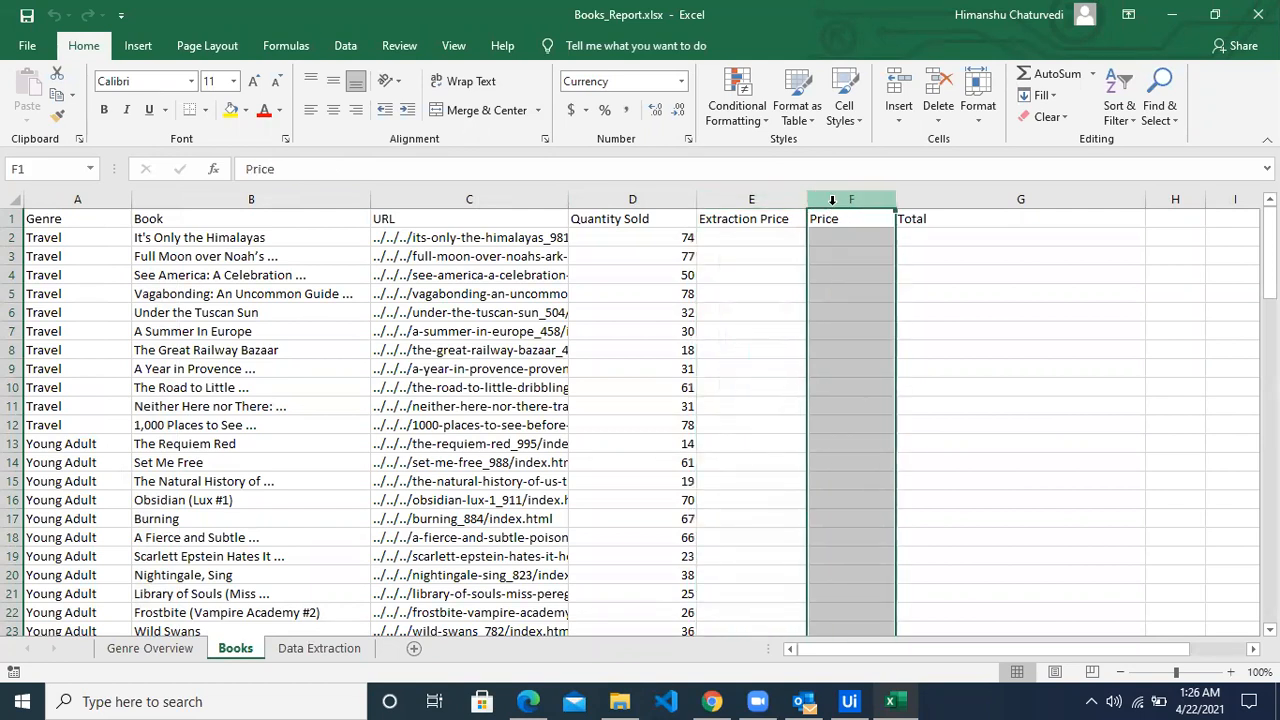
click(931, 197)
Review the Quantity Sold, Price and Total cells in row 2 and the first two book titles.
click(921, 237)
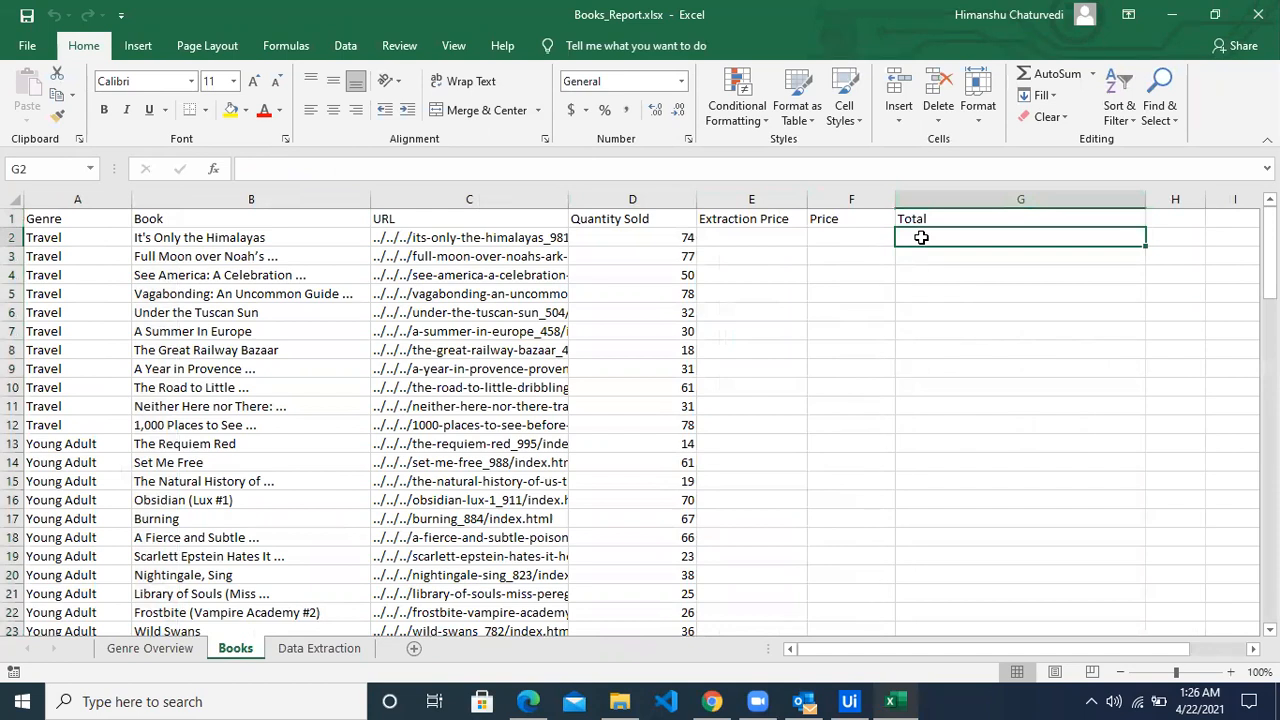
click(640, 234)
click(829, 234)
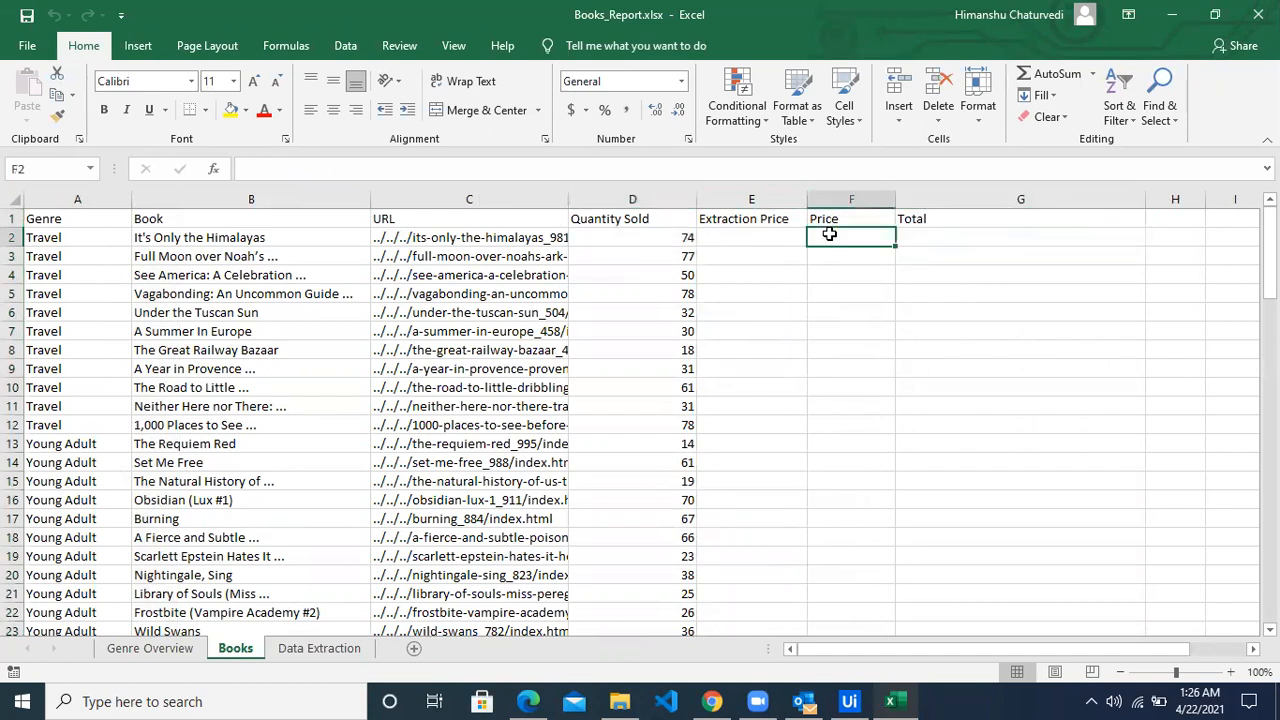
click(920, 234)
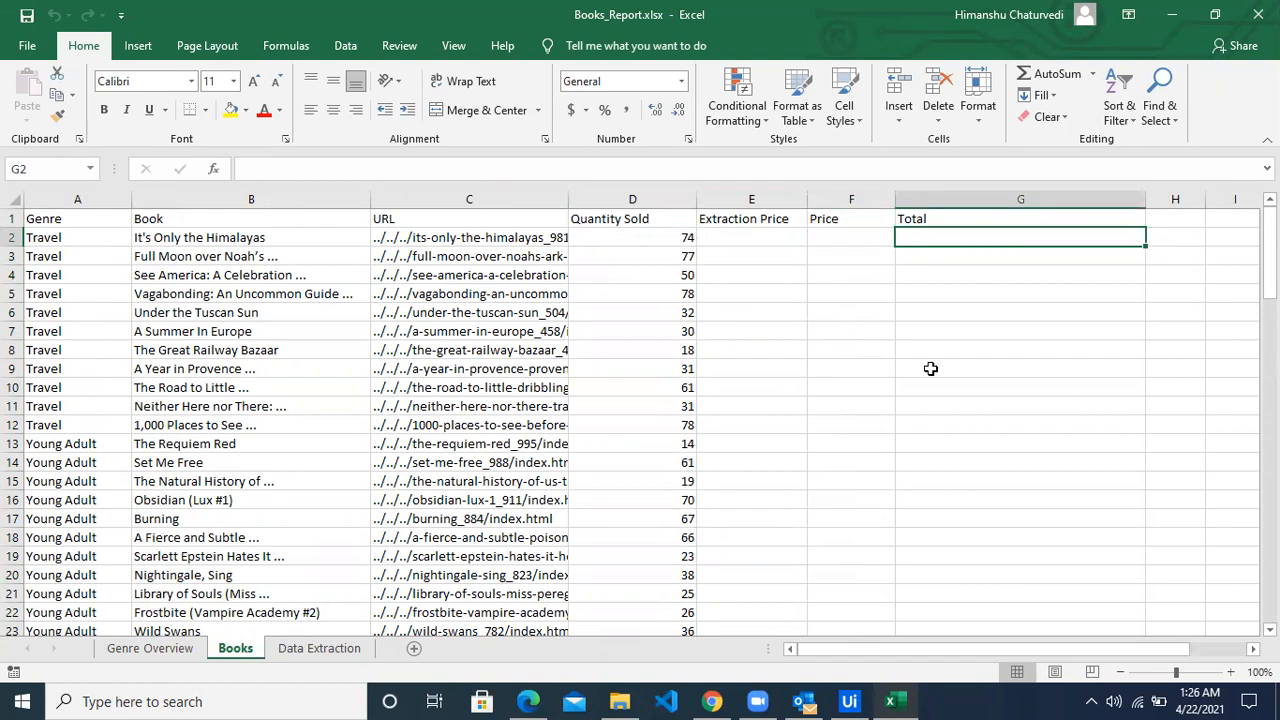
click(265, 240)
click(267, 256)
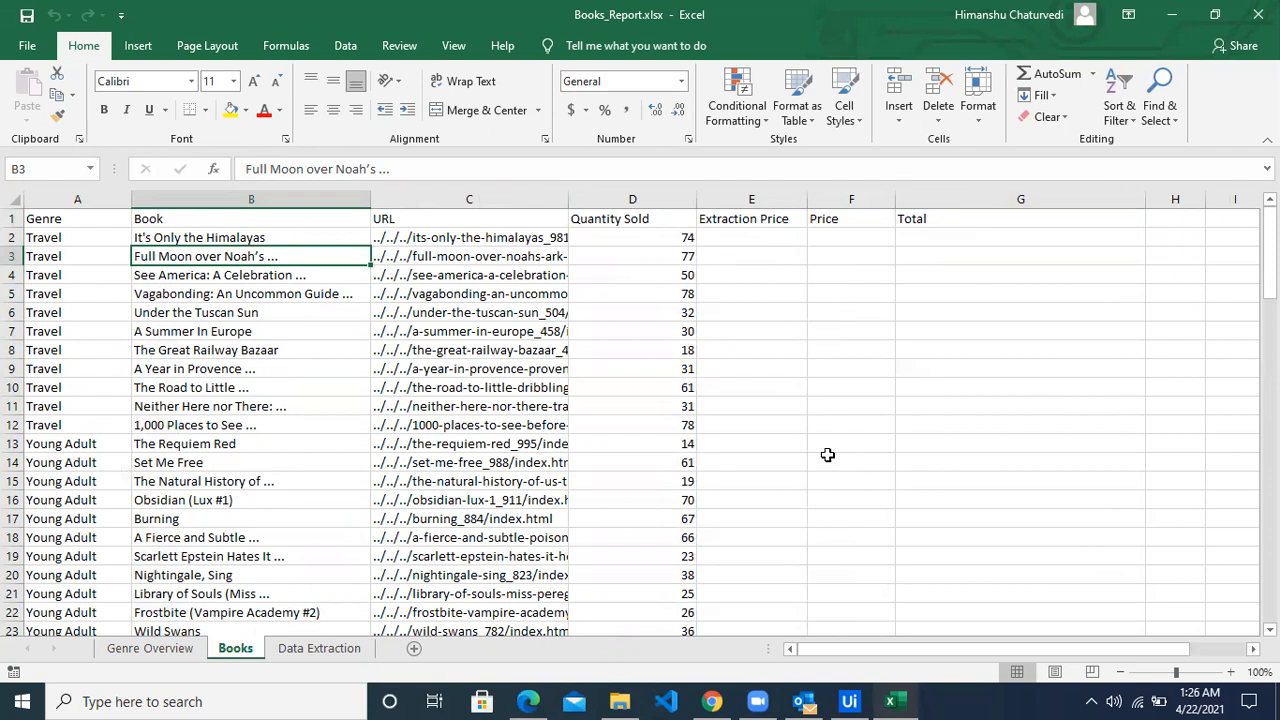
Check the Total and Genre columns on the Books sheet and open the Genre Overview sheet.
mouse_move(912, 199)
mouse_down()
mouse_move(750, 199)
mouse_move(912, 199)
mouse_up()
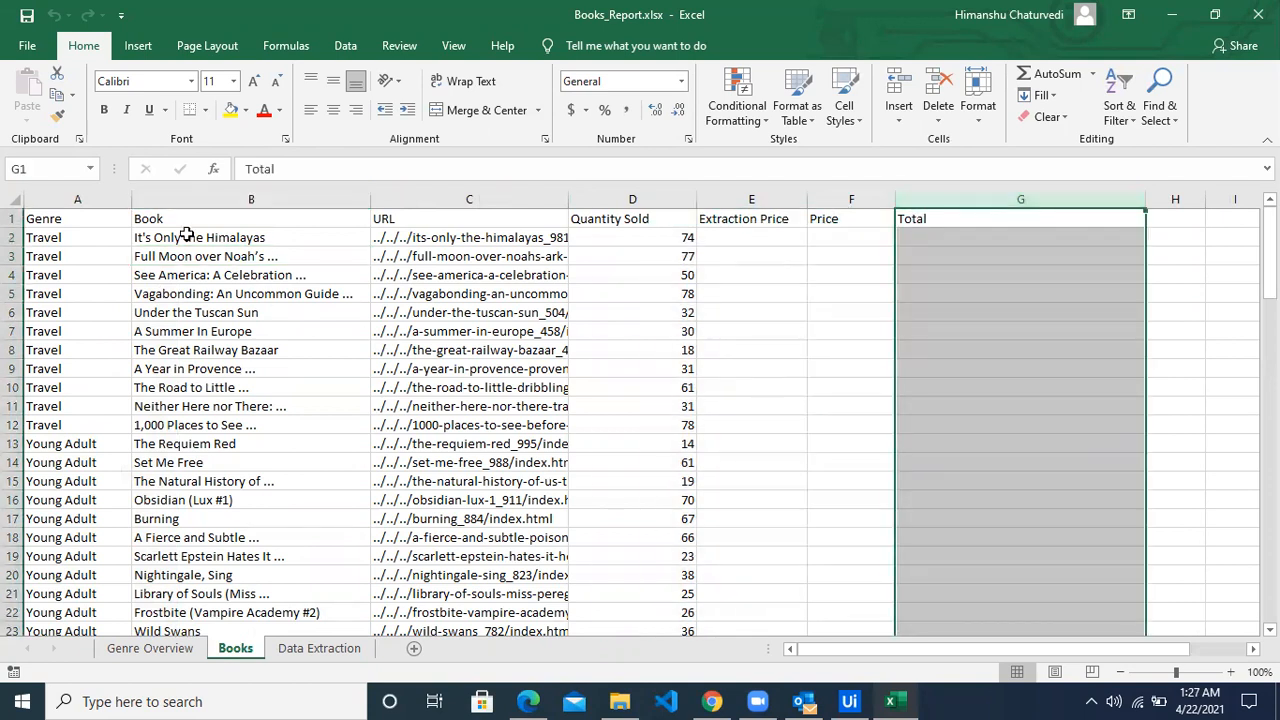
click(97, 199)
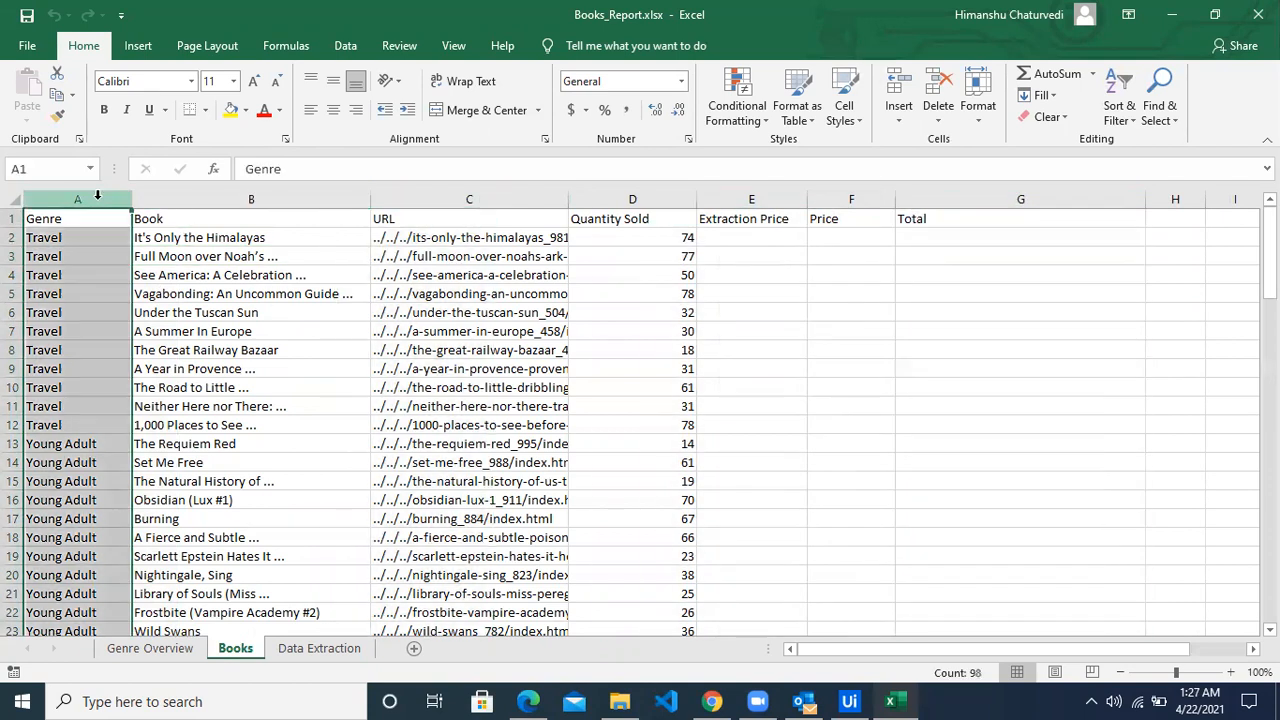
click(150, 648)
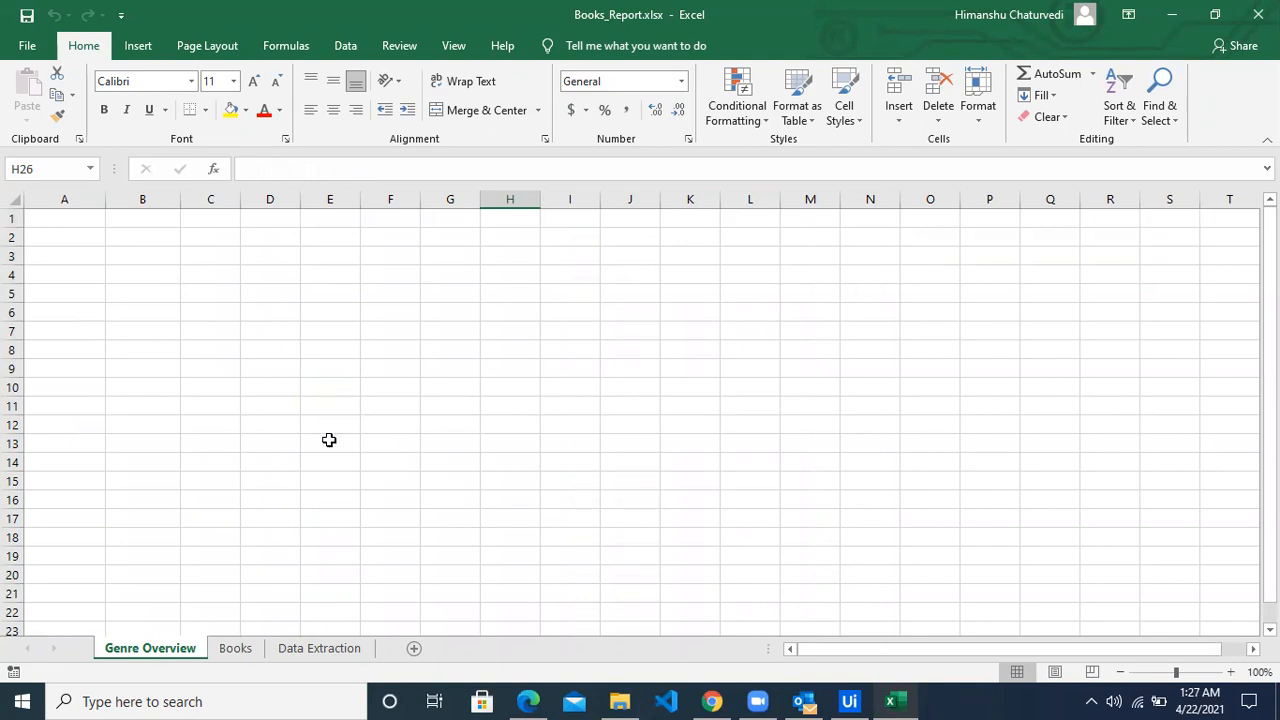
View the Data Extraction sheet, switch to UiPath StudioX, and add a Use Excel File activity to the empty Main workflow.
click(333, 650)
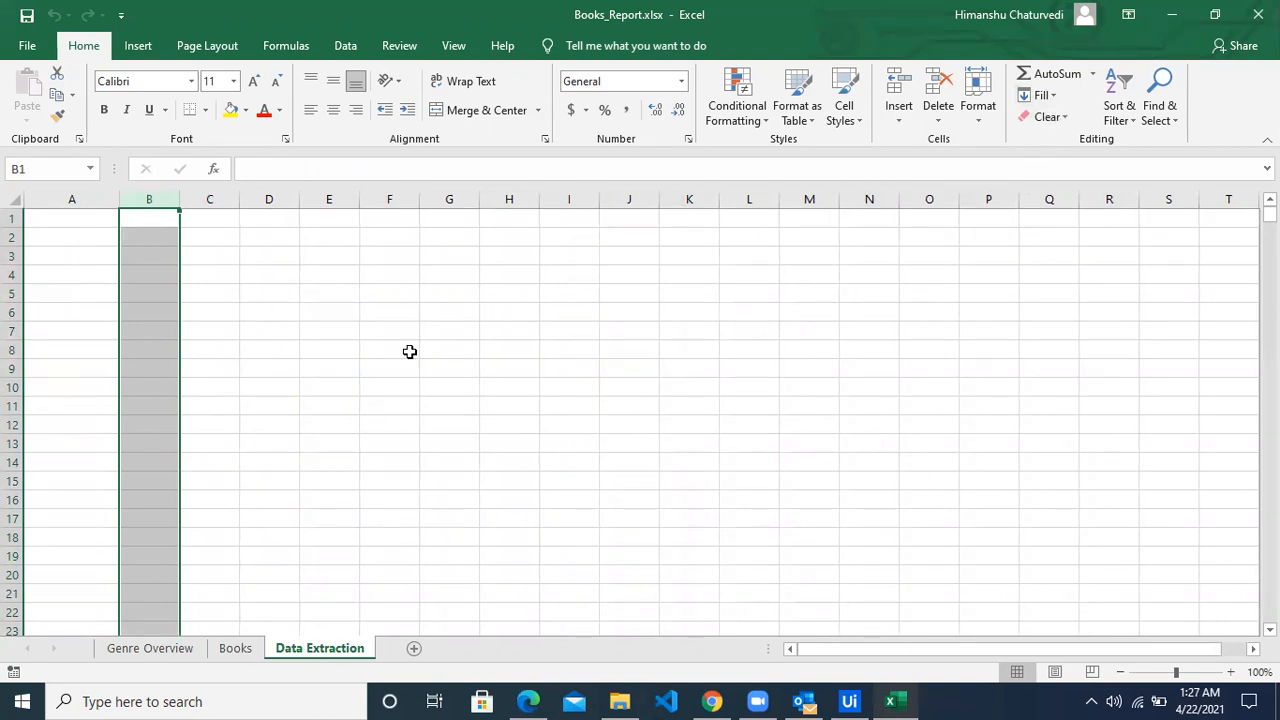
click(849, 701)
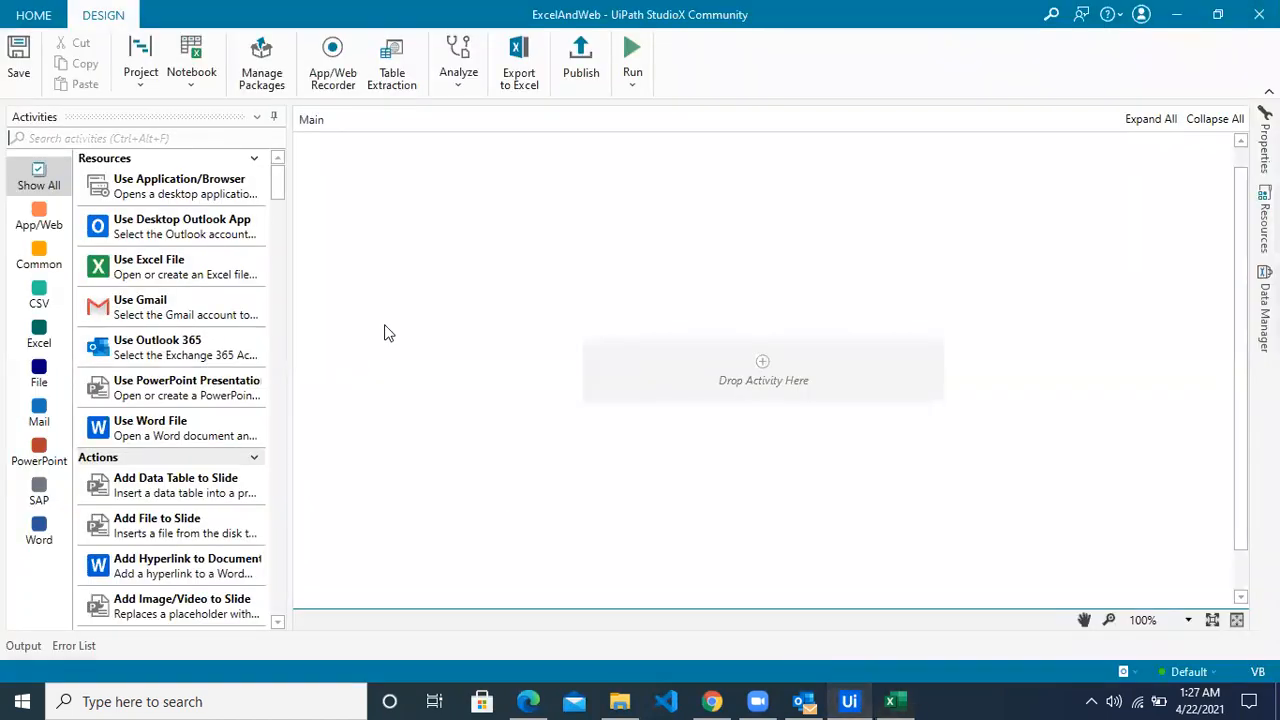
drag(140, 268, 763, 380)
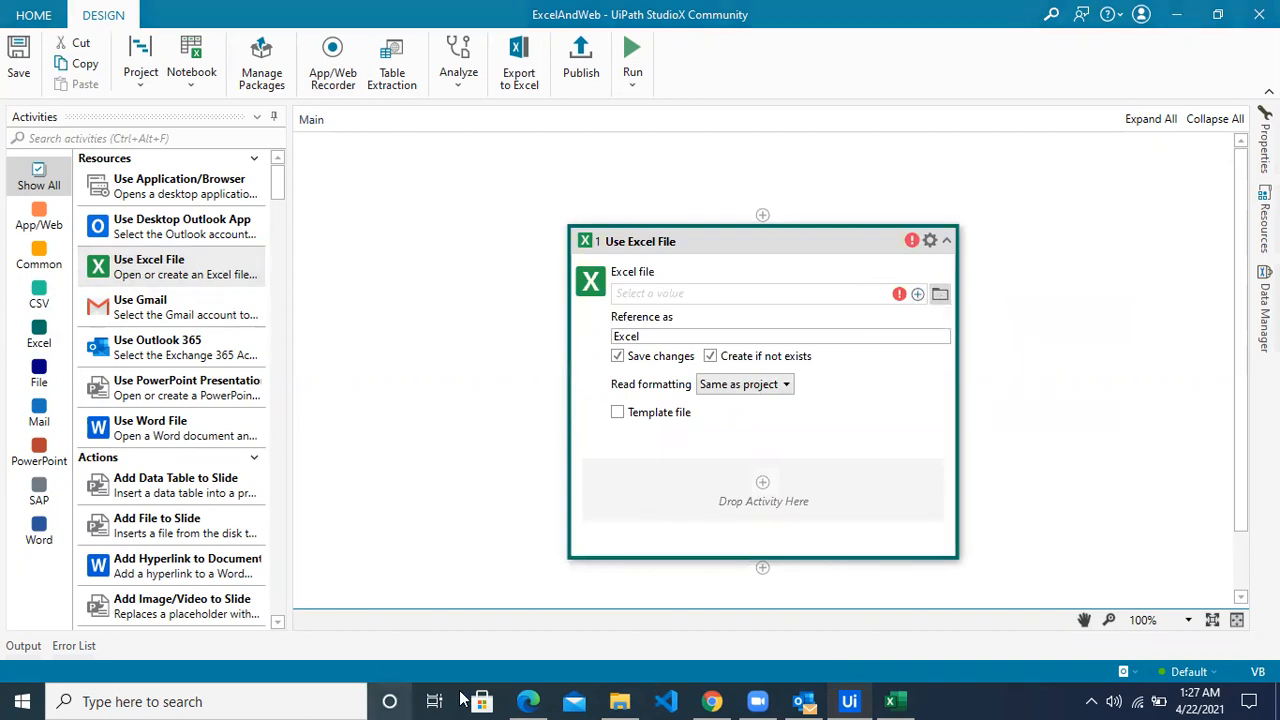
Copy the Sales Report folder path from File Explorer and select Books_Report.xlsx there as the file for Use Excel File.
click(630, 700)
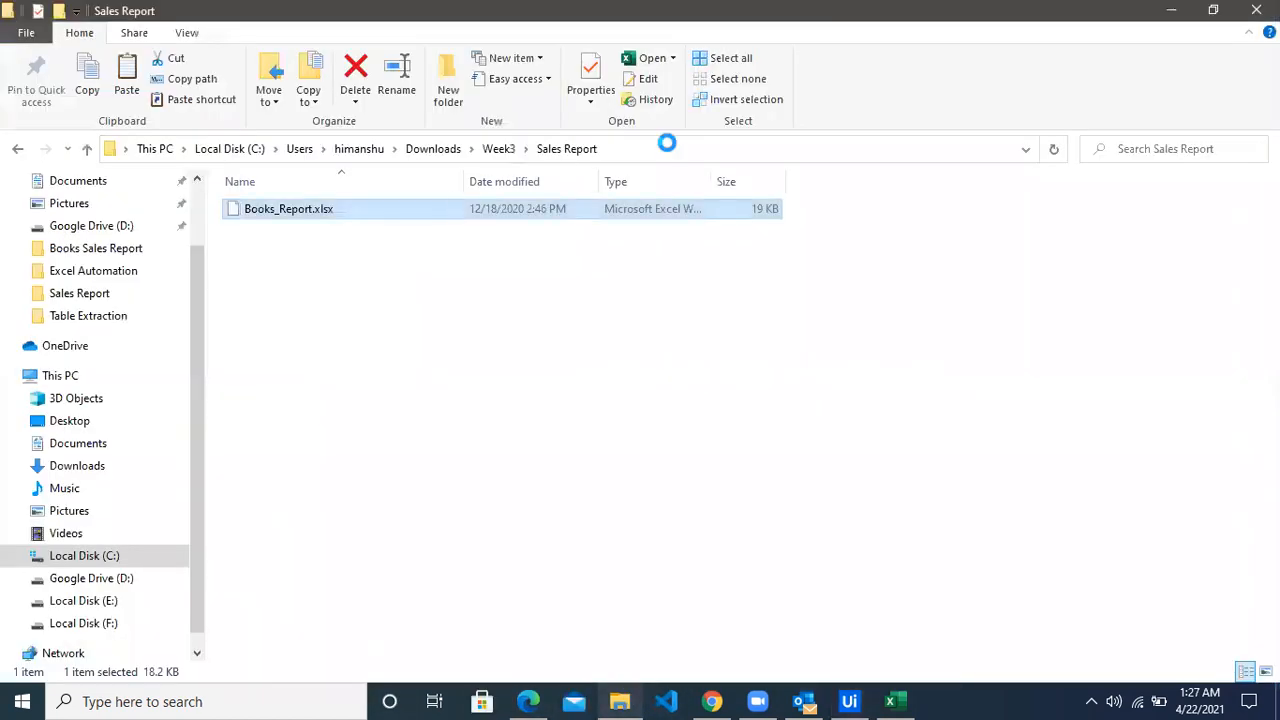
click(667, 149)
key(ctrl+c)
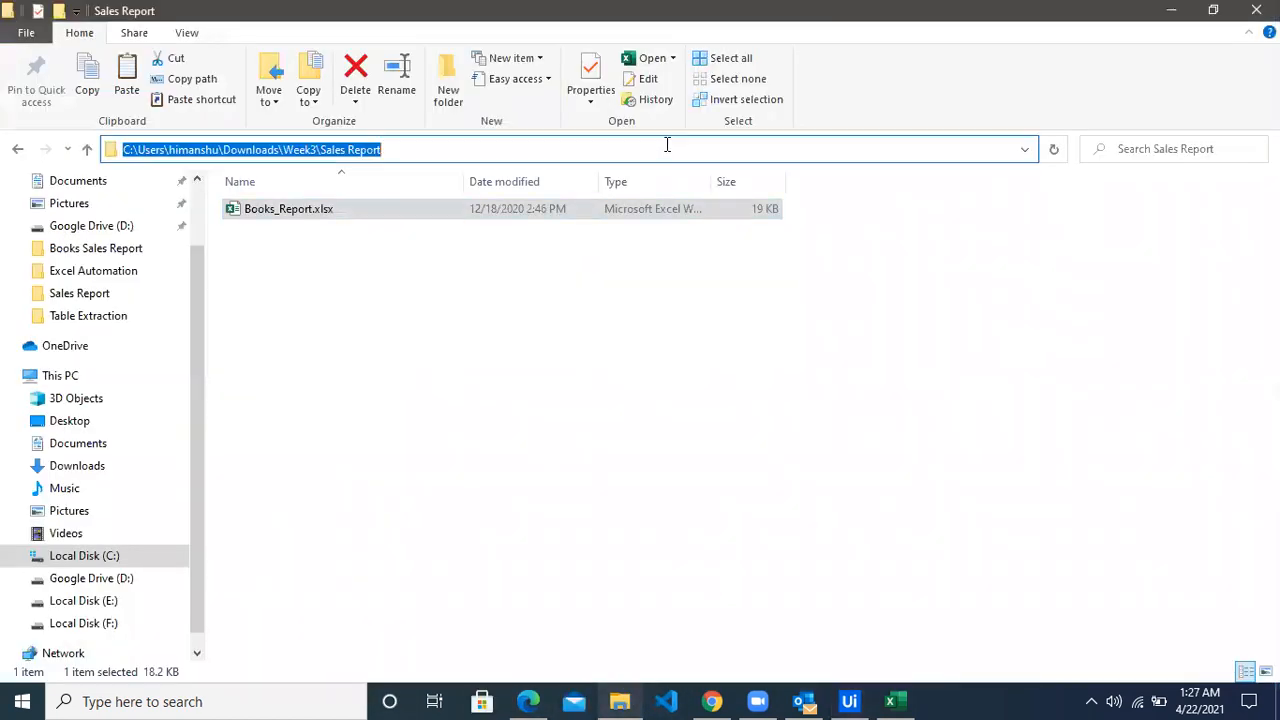
click(848, 700)
click(367, 148)
key(ctrl+v)
key(Return)
click(250, 238)
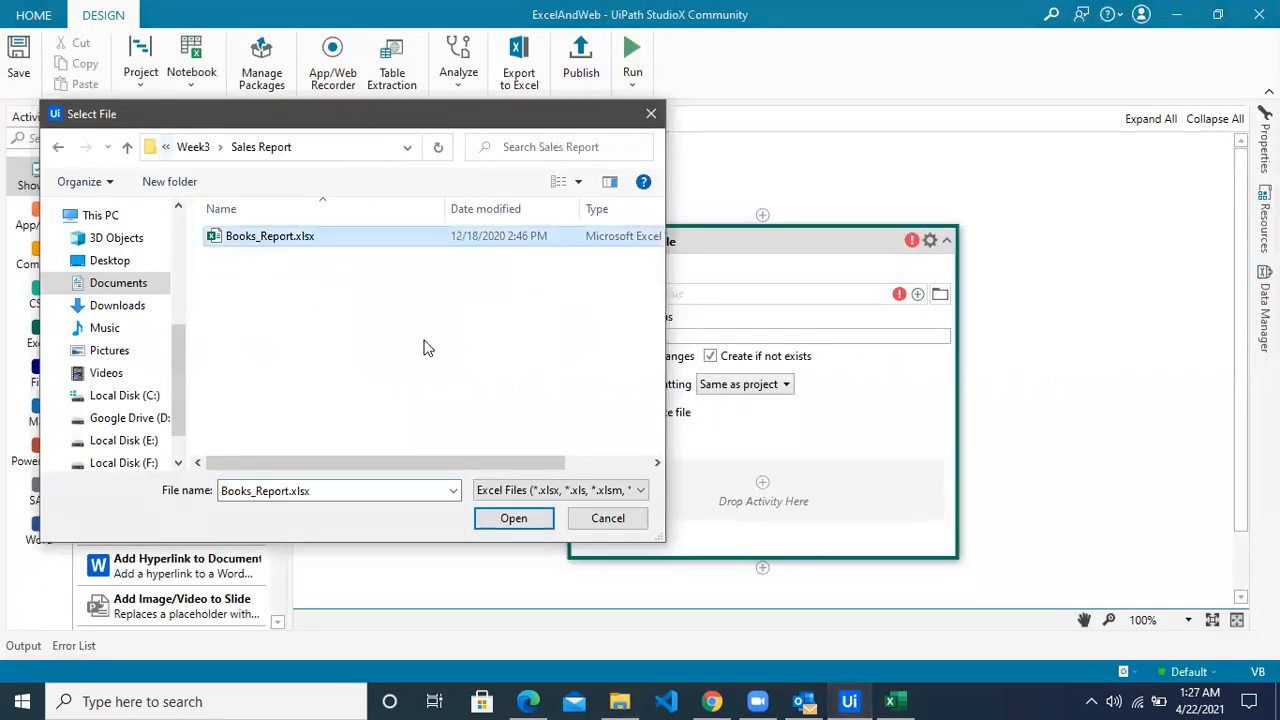
click(510, 518)
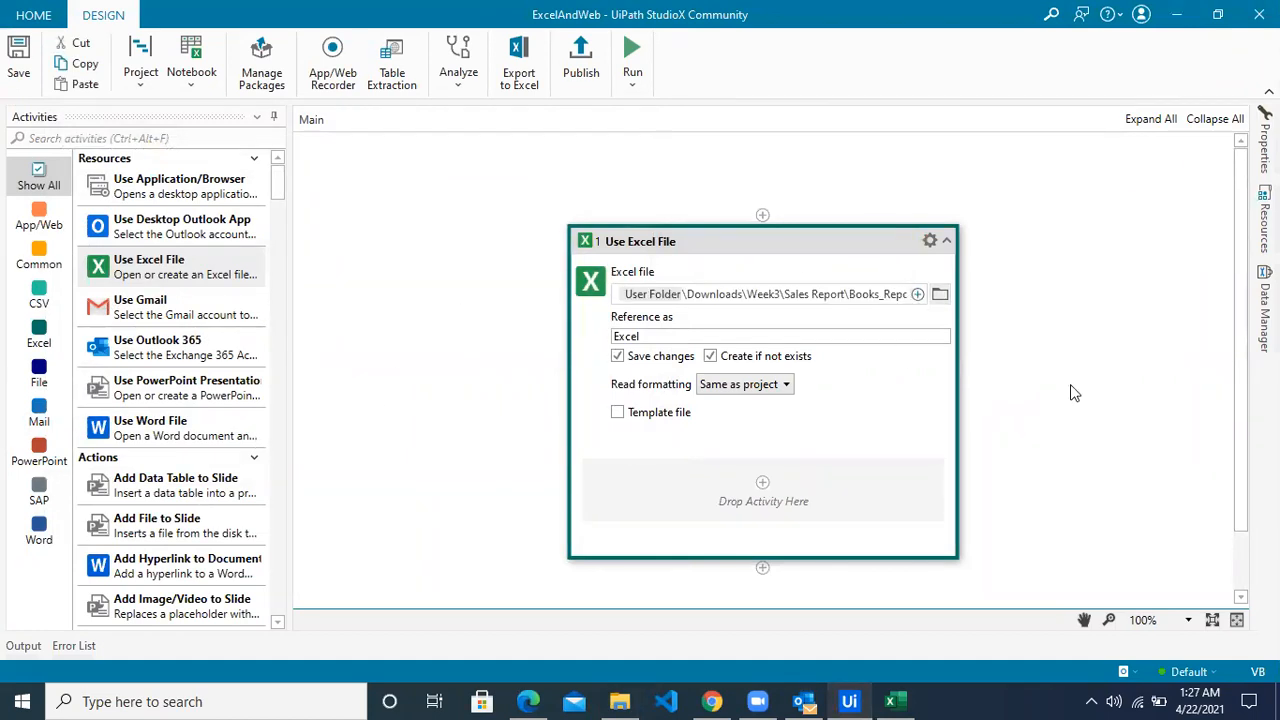
scroll(1030, 380, down, 1)
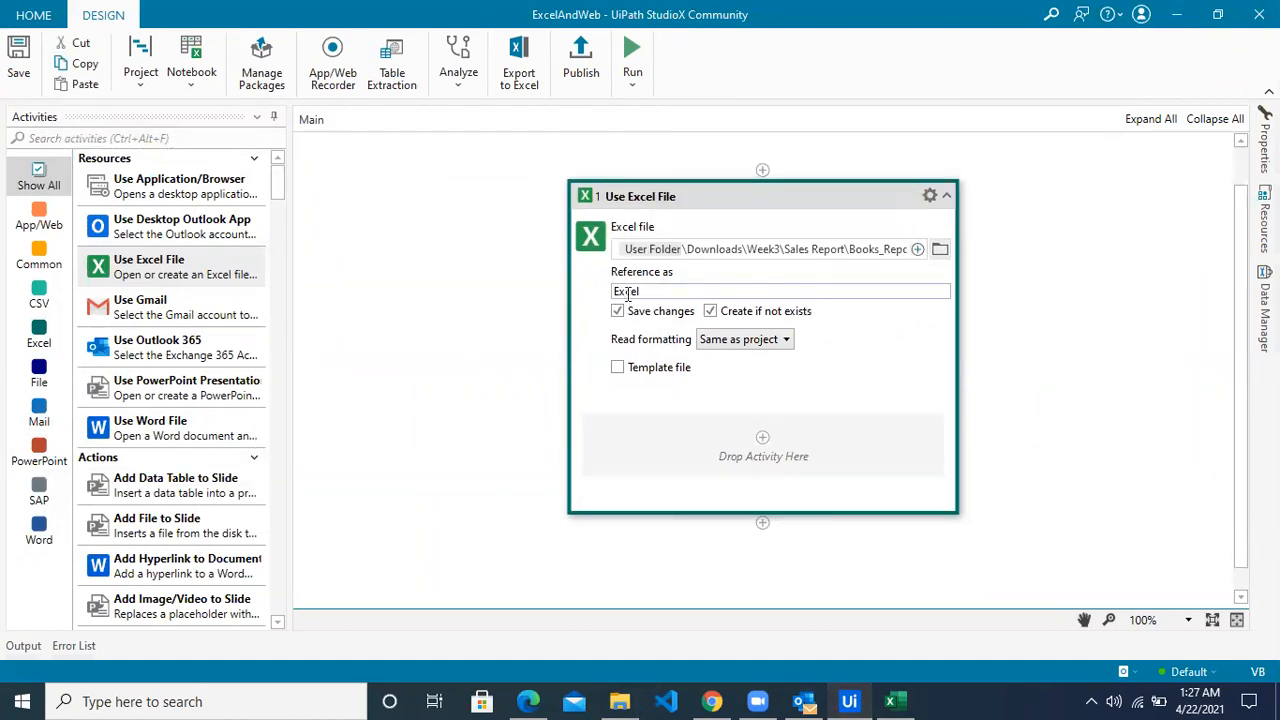
click(898, 700)
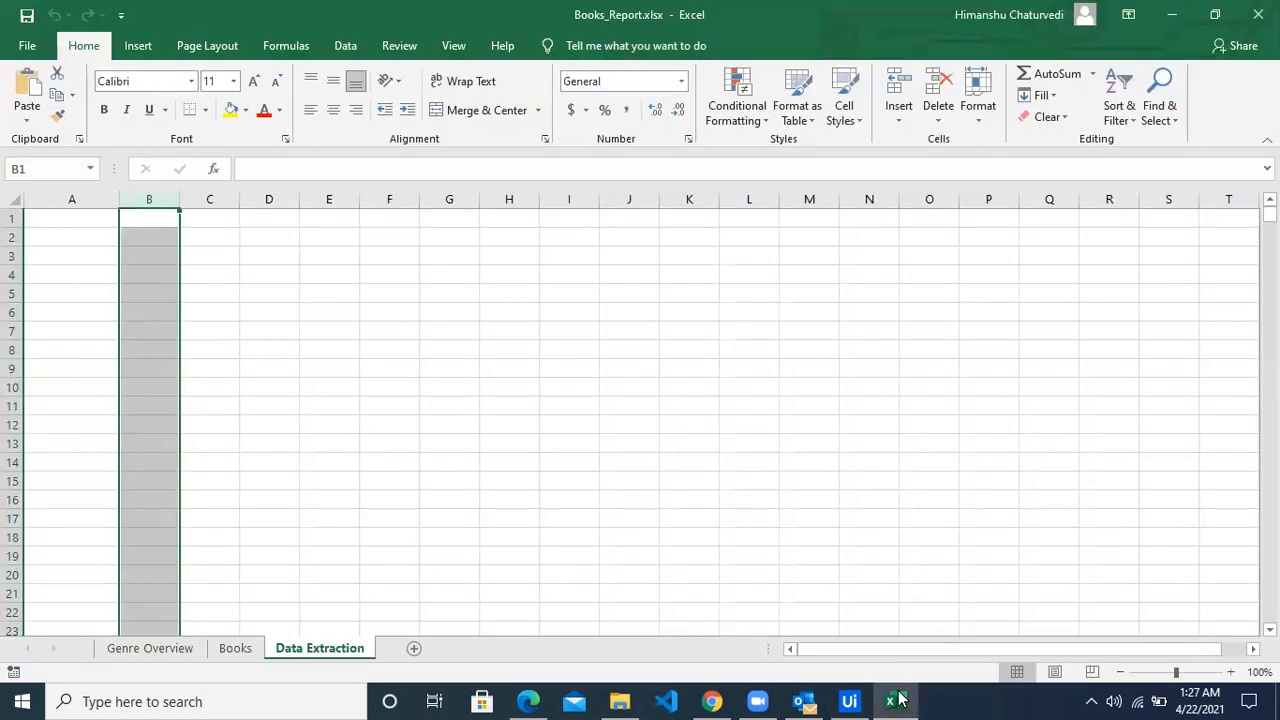
click(898, 700)
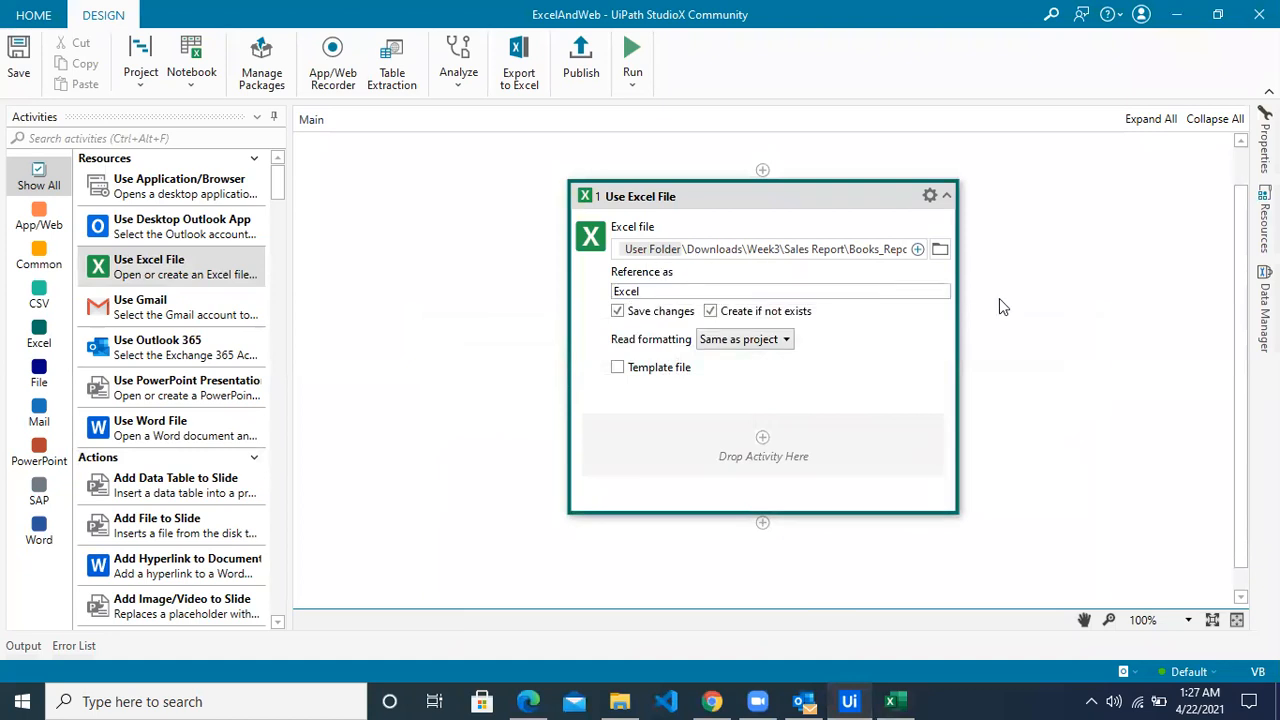
scroll(995, 291, down, 1)
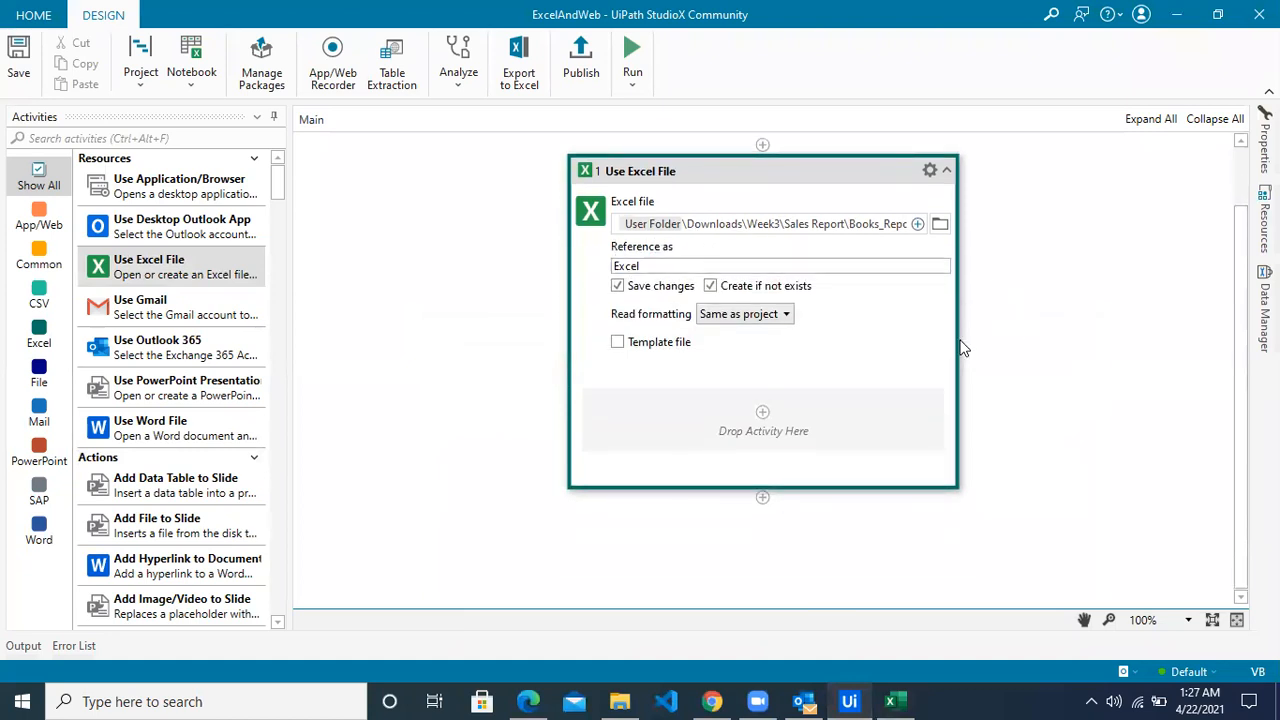
click(528, 701)
click(528, 701)
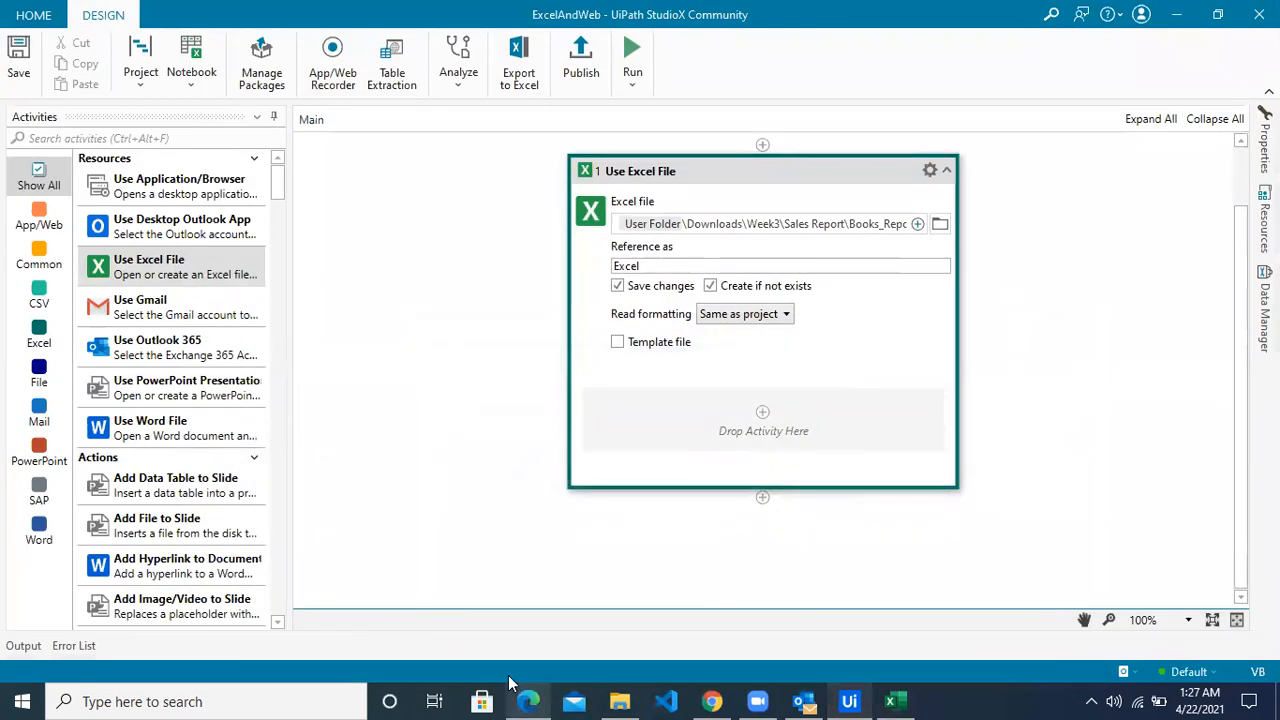
Add a Use Application/Browser activity inside the Use Excel File activity and leave it expanded.
drag(167, 186, 840, 423)
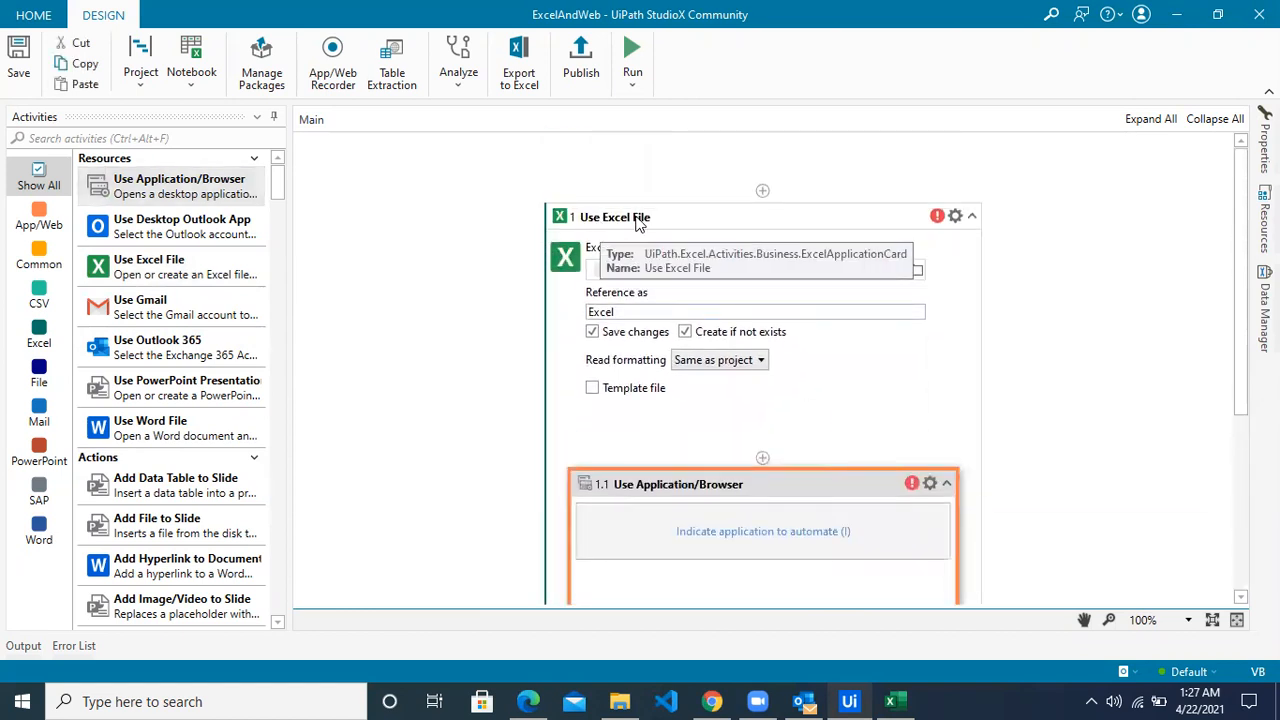
scroll(843, 374, down, 1)
click(947, 440)
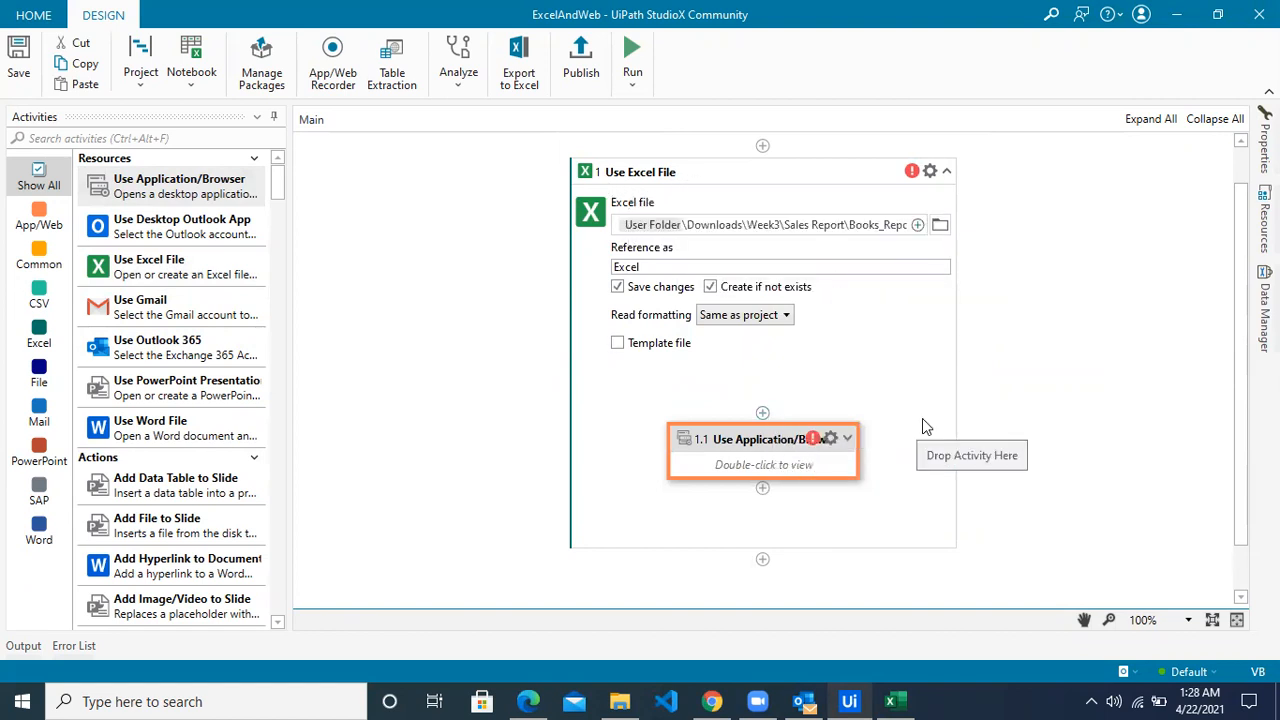
scroll(843, 370, down, 1)
click(847, 382)
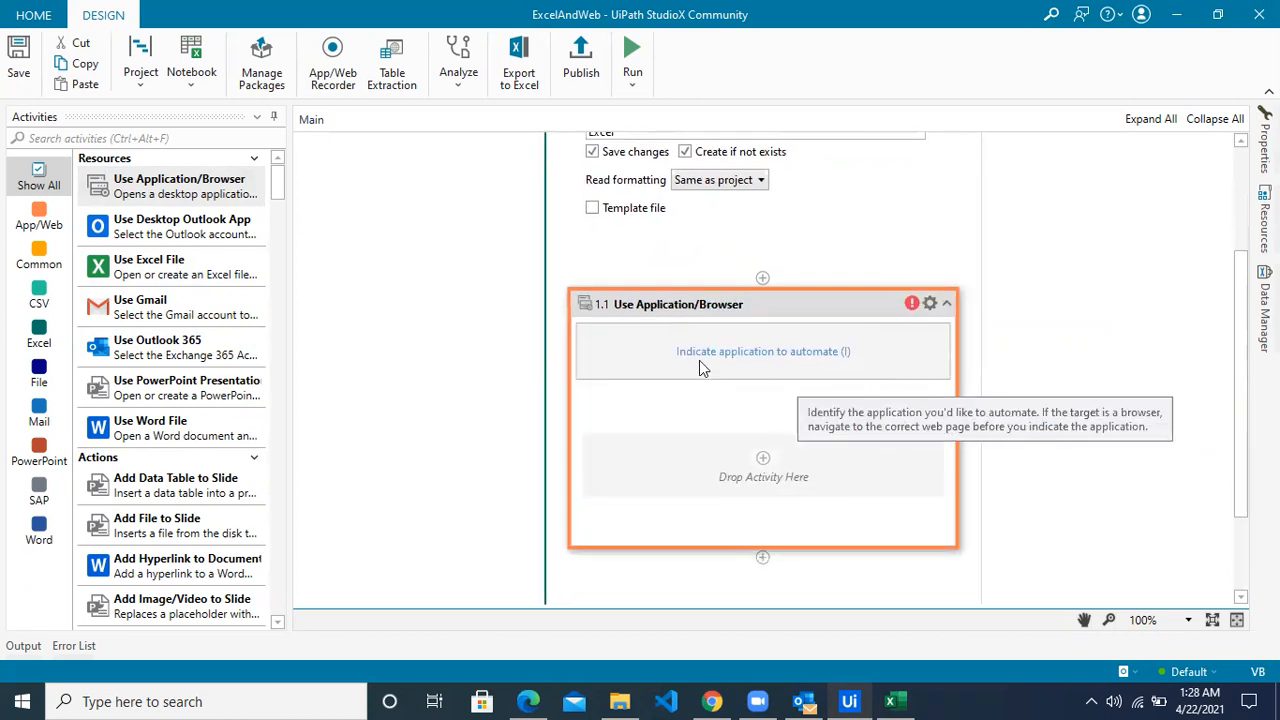
click(736, 363)
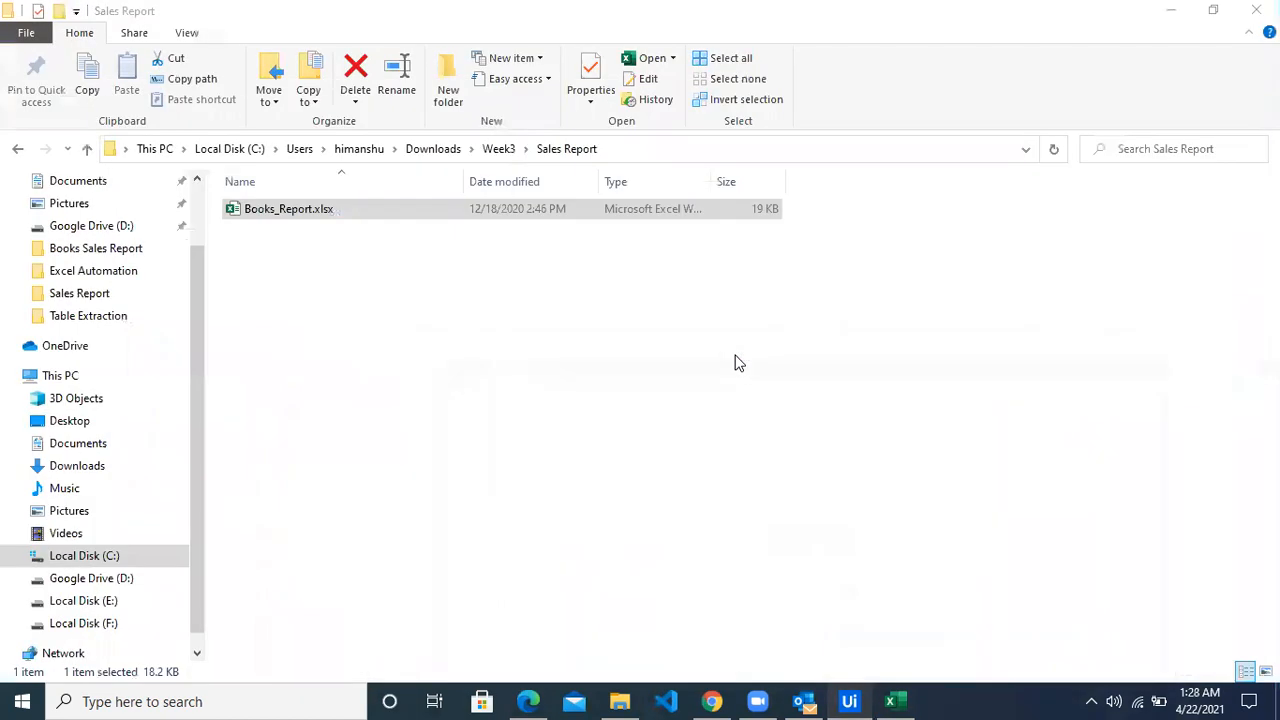
key(Escape)
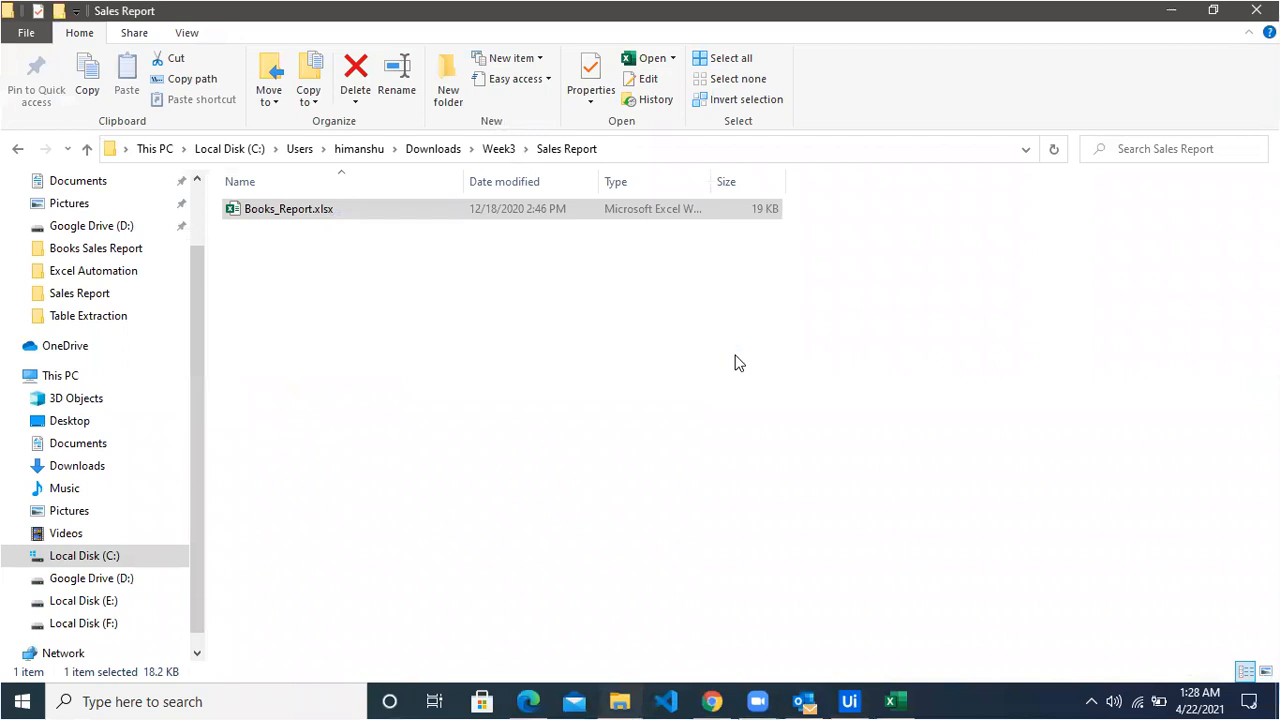
click(533, 701)
click(533, 701)
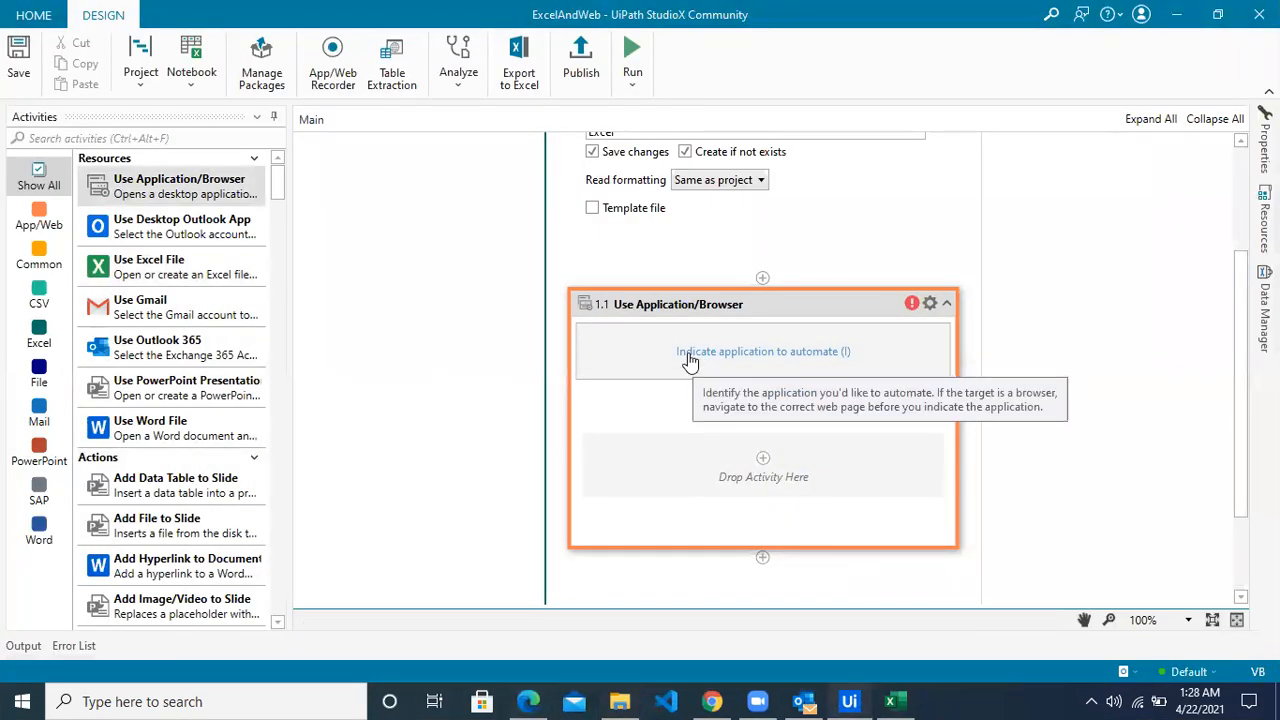
Indicate the Edge window with the Books to Scrape page as the application to automate in Use Application/Browser.
click(748, 361)
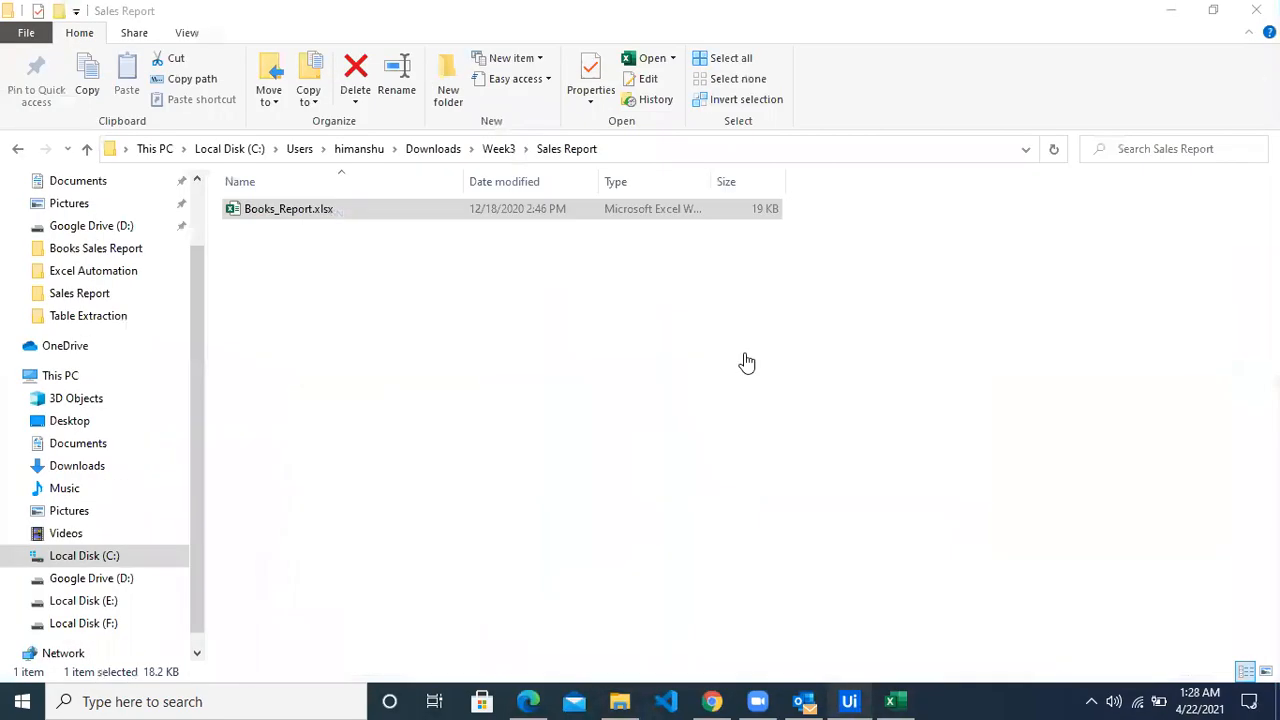
key(alt+Tab)
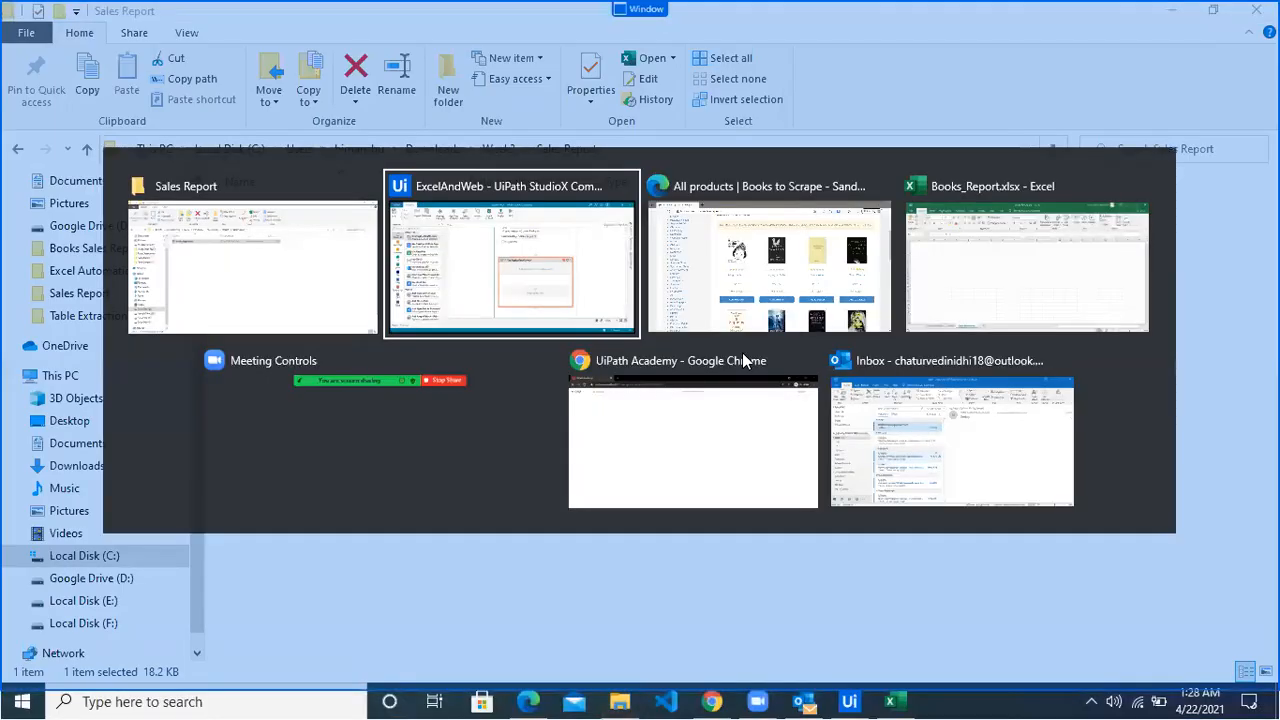
key(alt+Tab)
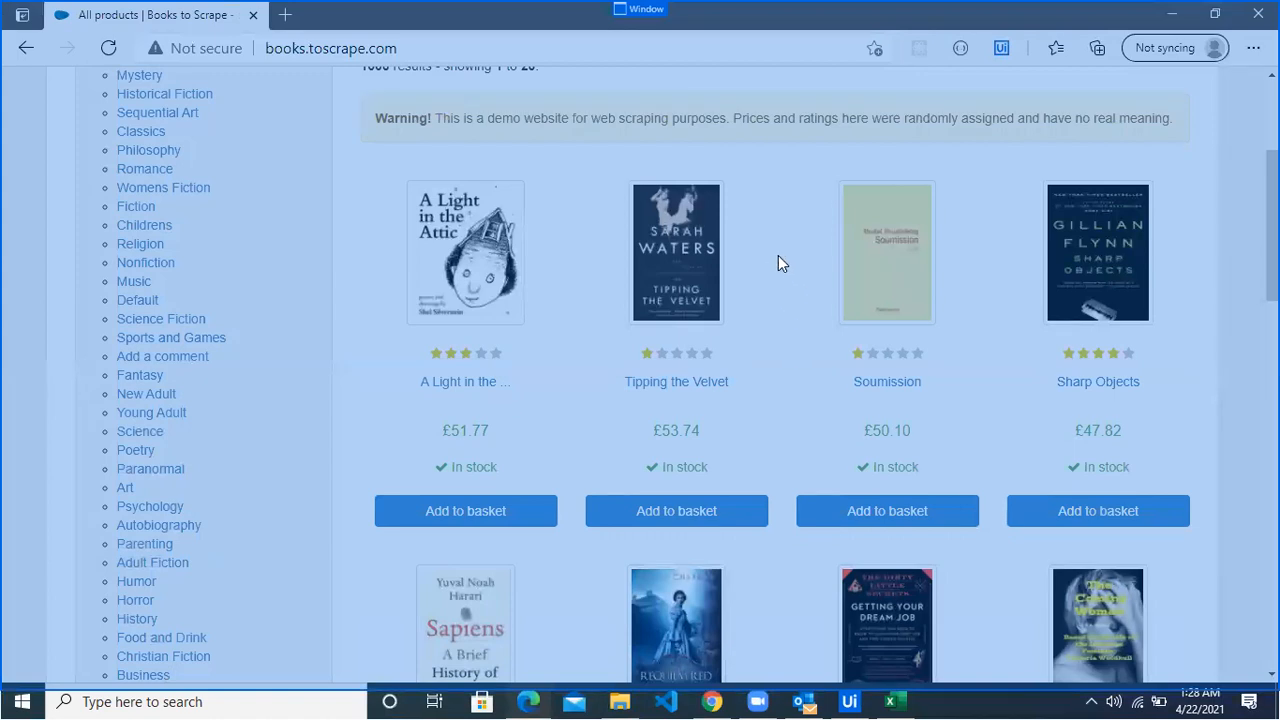
click(778, 256)
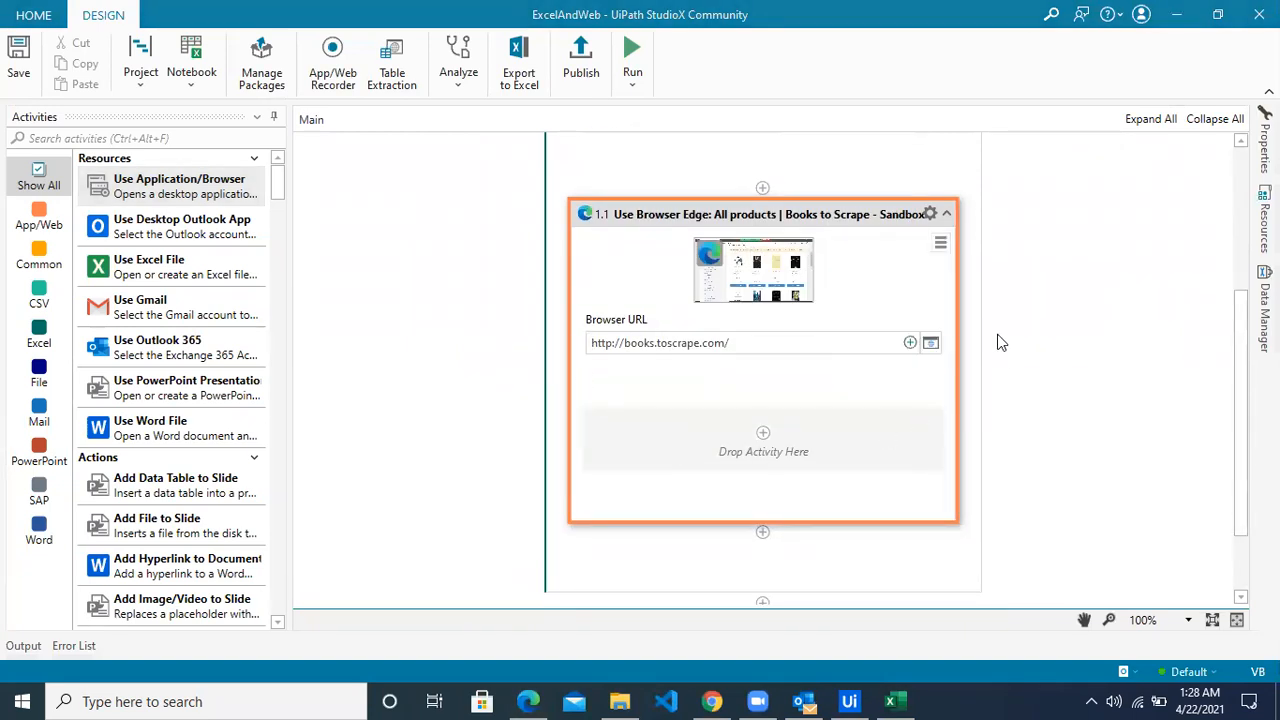
Start Table Extraction on the Books to Scrape page and add a column using the first two book titles as sample elements.
scroll(1008, 375, down, 1)
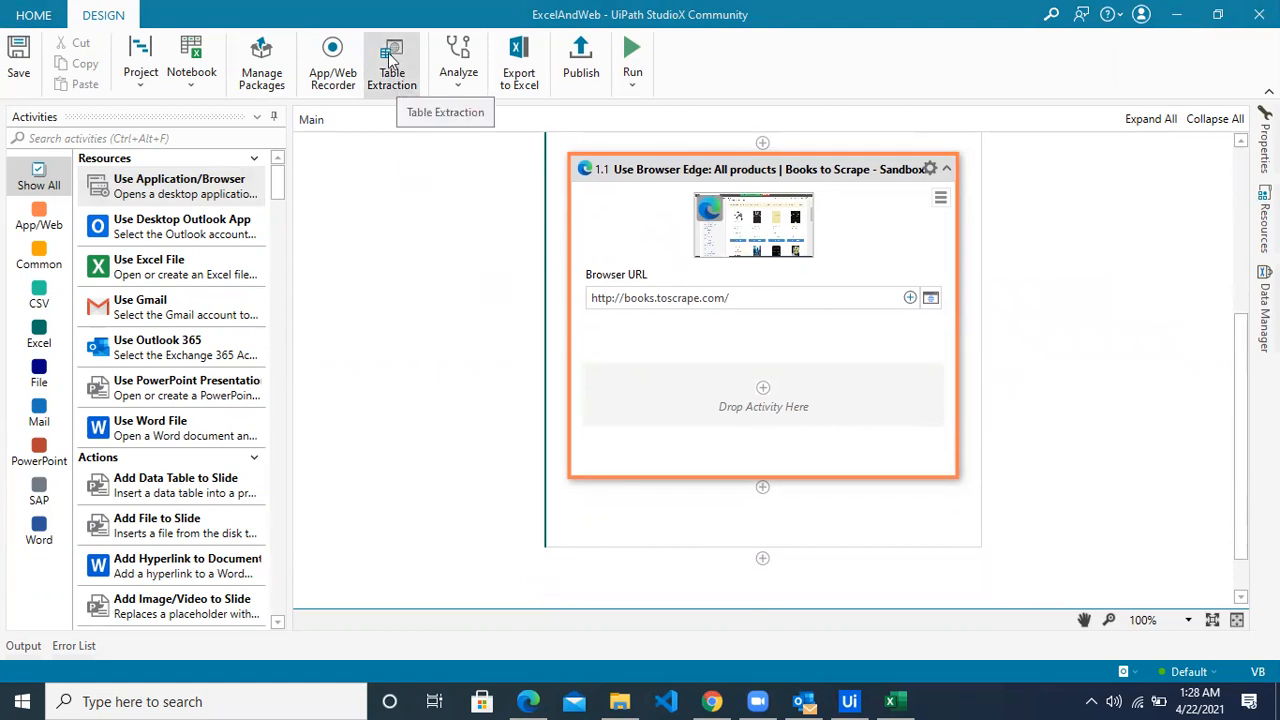
click(528, 701)
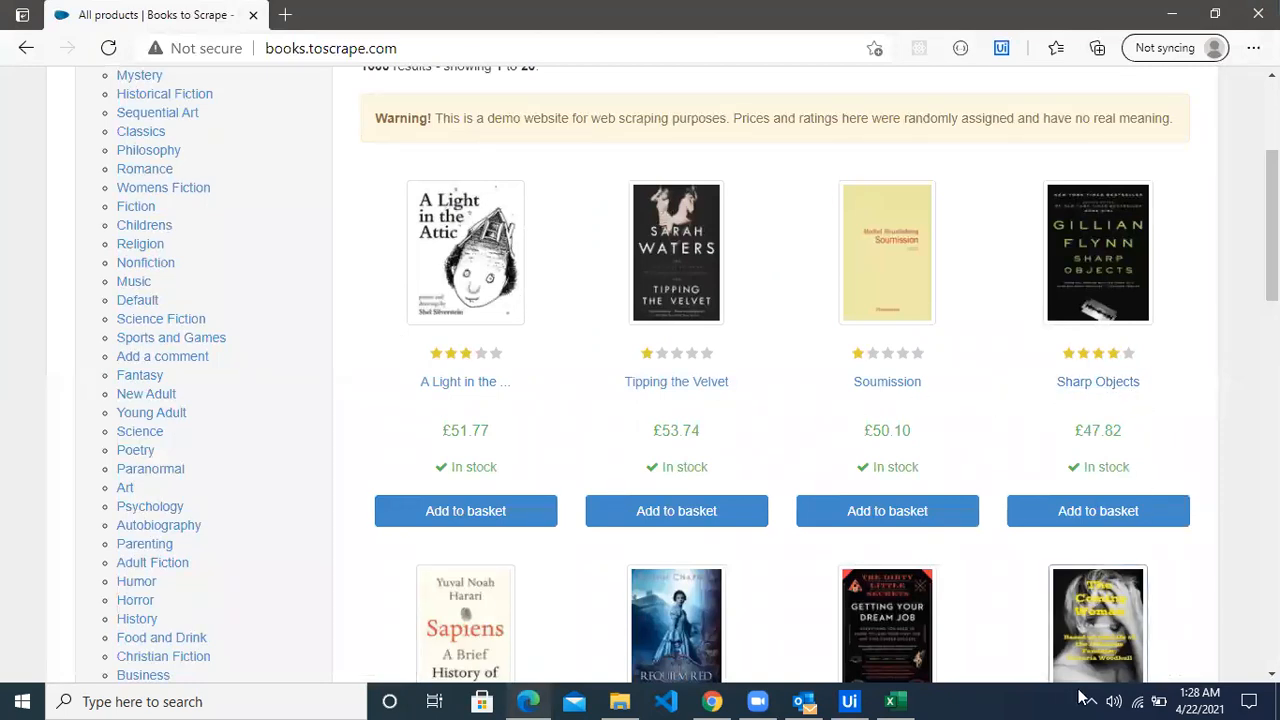
scroll(1037, 620, down, 1)
click(849, 701)
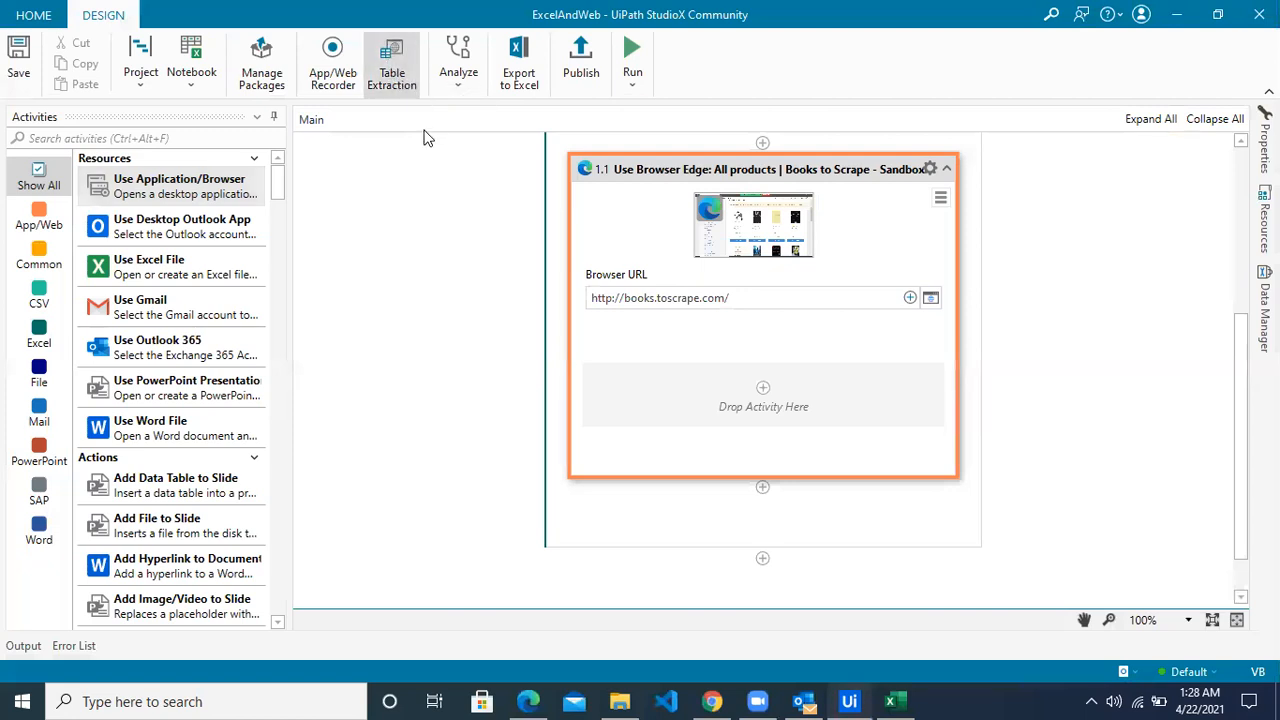
click(393, 72)
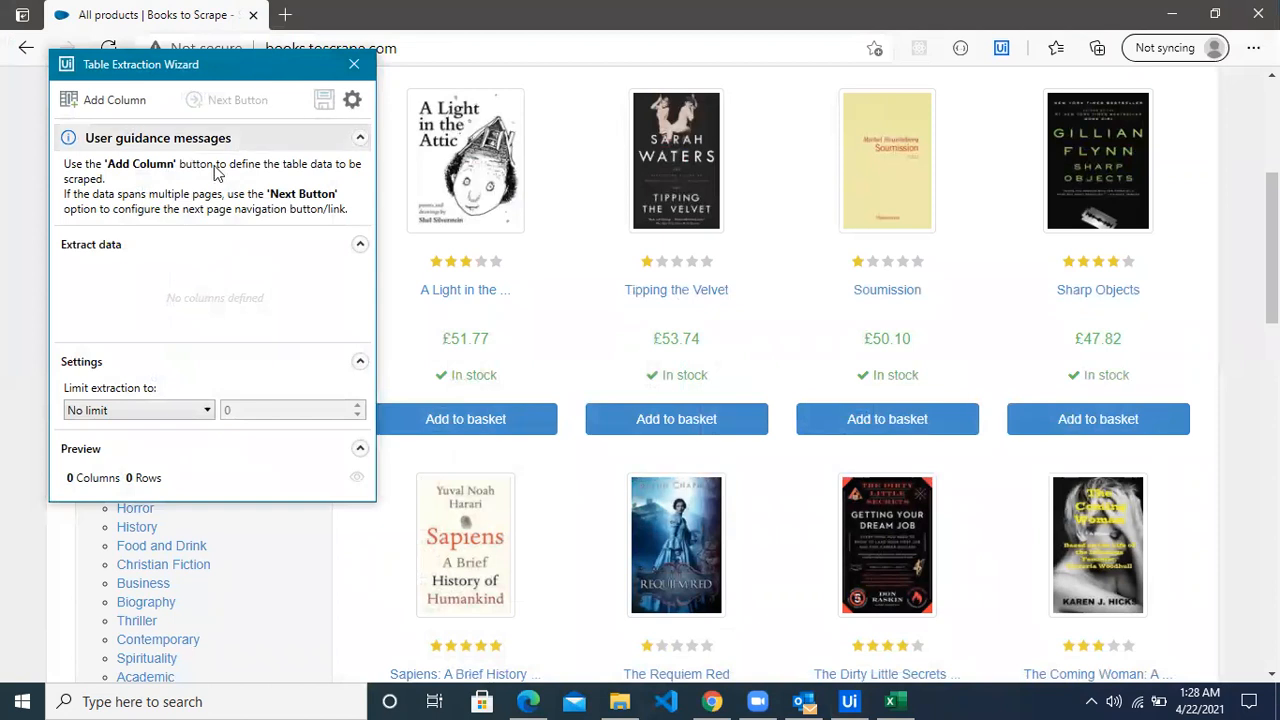
click(114, 101)
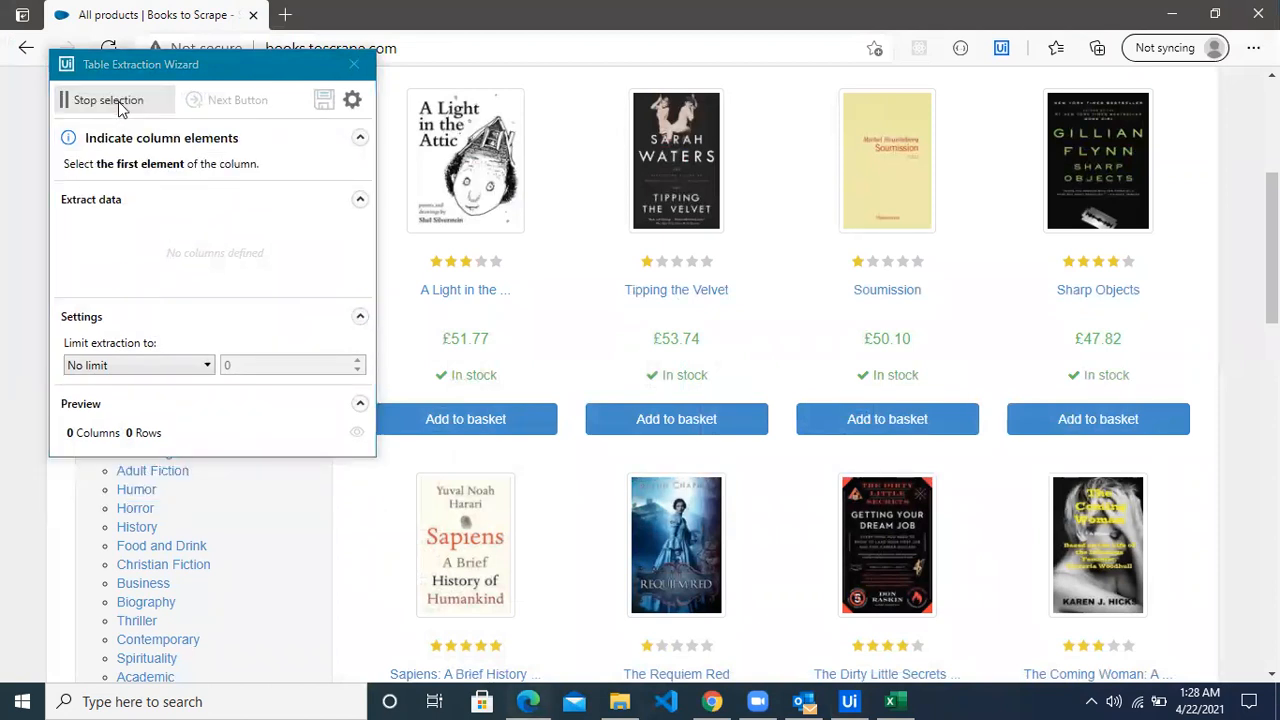
click(461, 296)
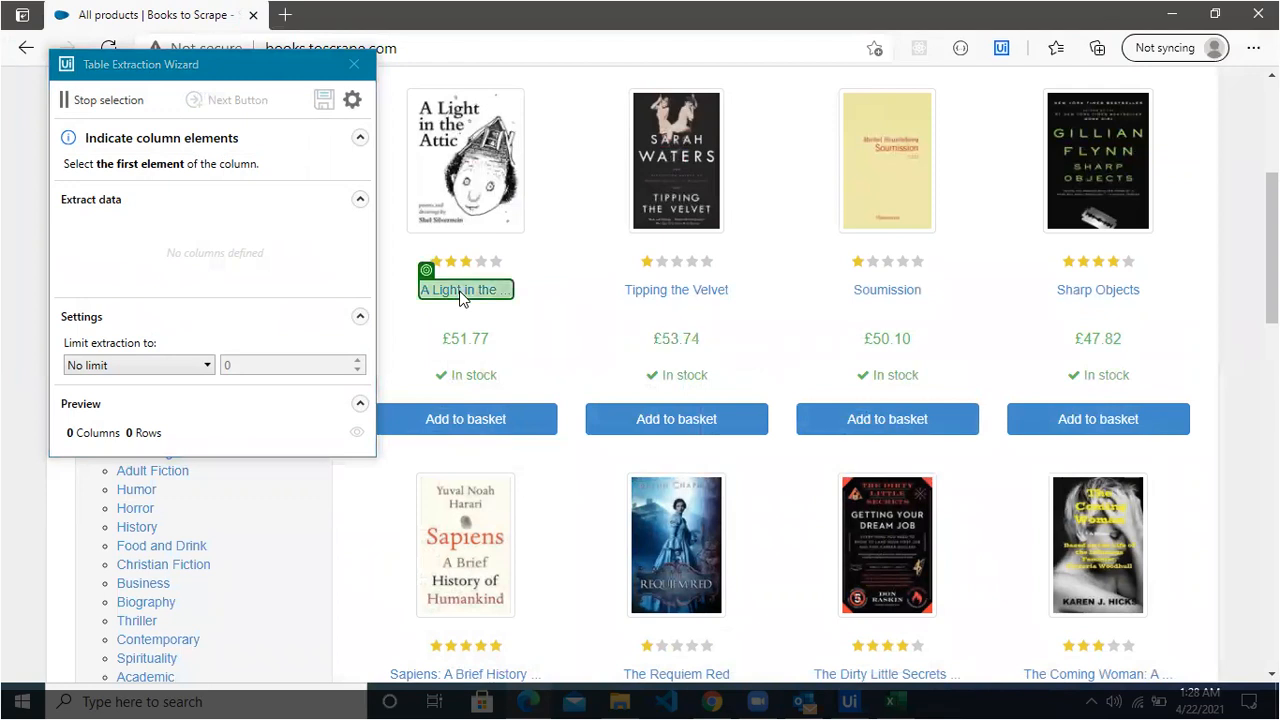
click(650, 298)
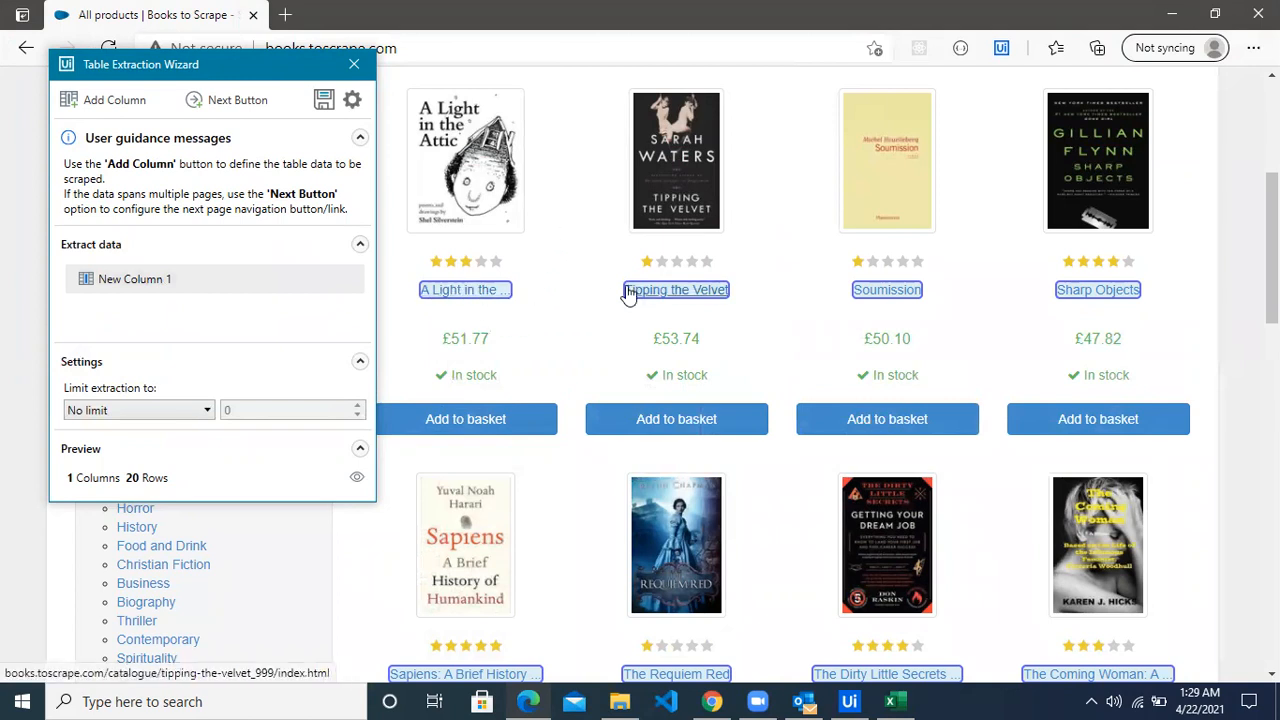
Examine the highlighted book titles down to the end of the page to check what the new column captures.
scroll(870, 493, down, 3)
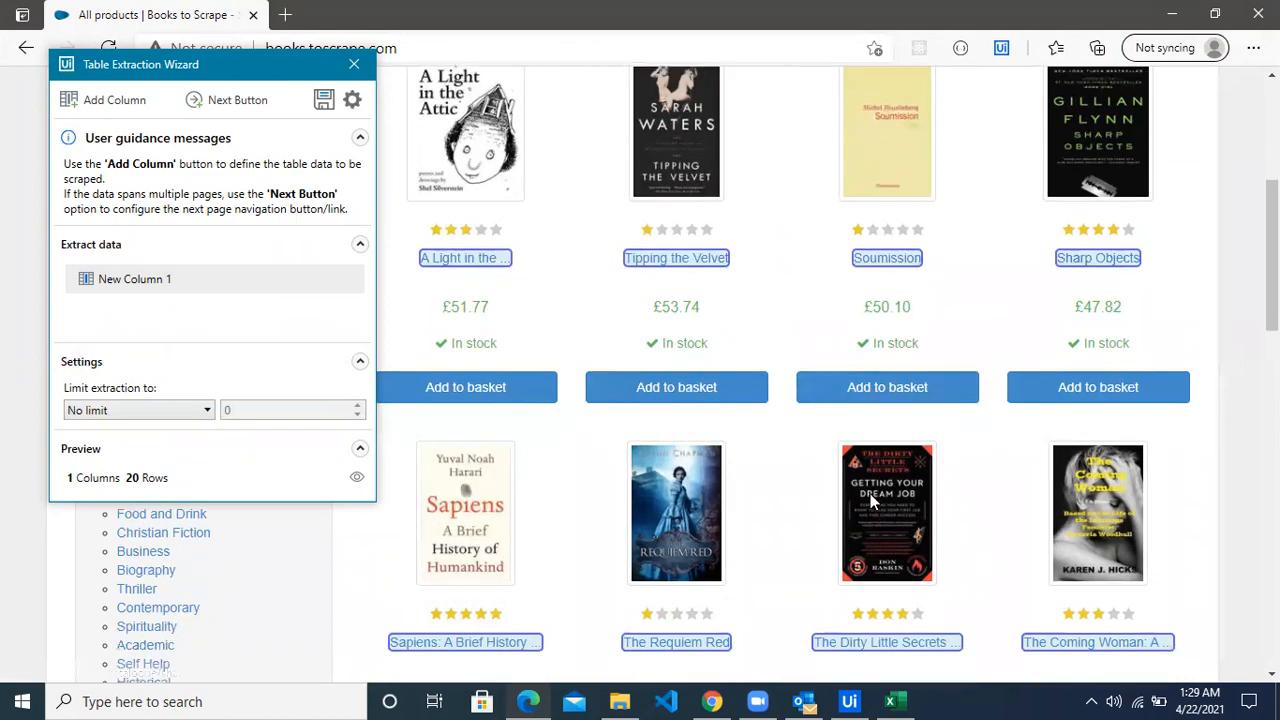
scroll(930, 418, down, 4)
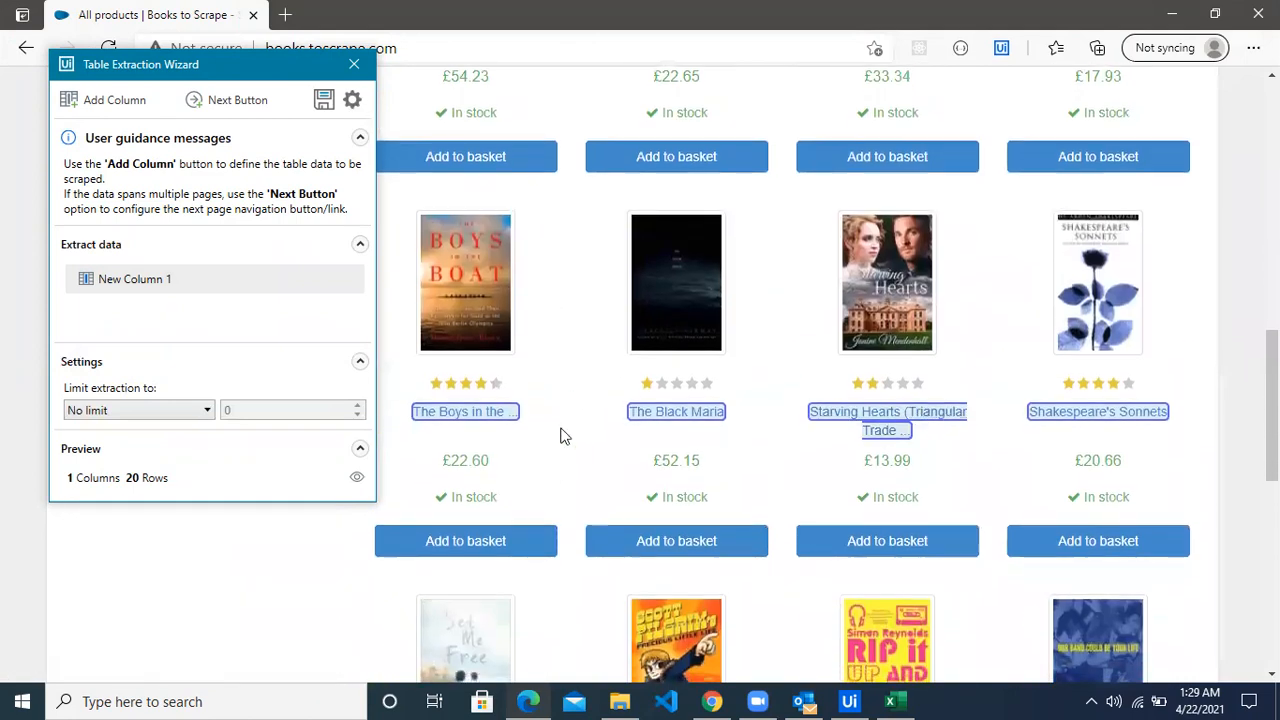
scroll(1058, 425, down, 8)
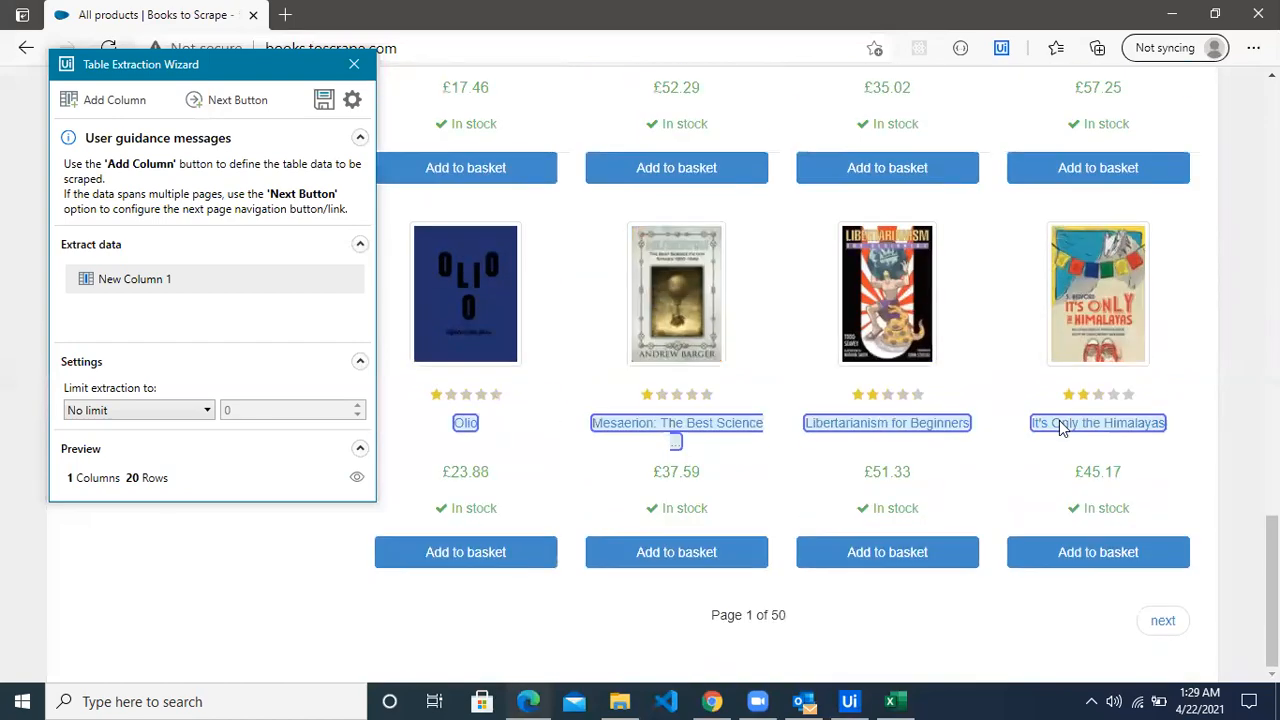
scroll(1063, 440, up, 15)
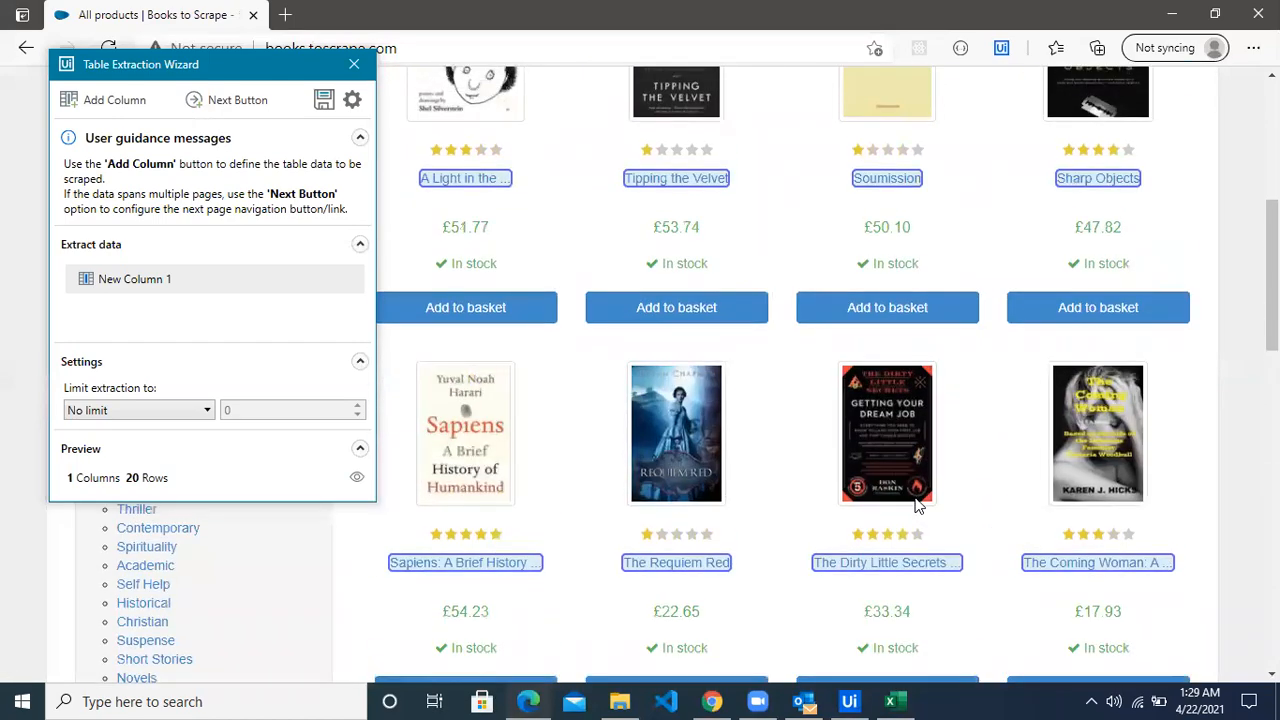
scroll(914, 508, up, 3)
scroll(900, 500, down, 5)
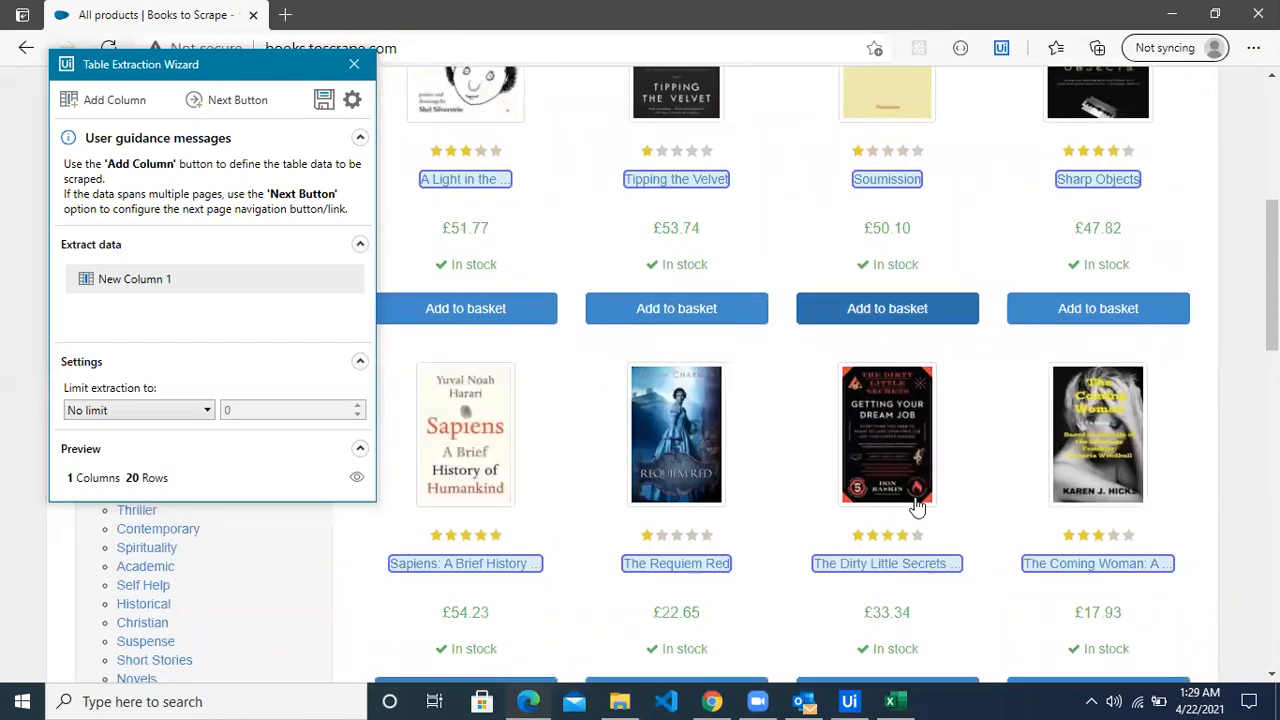
scroll(437, 380, up, 1)
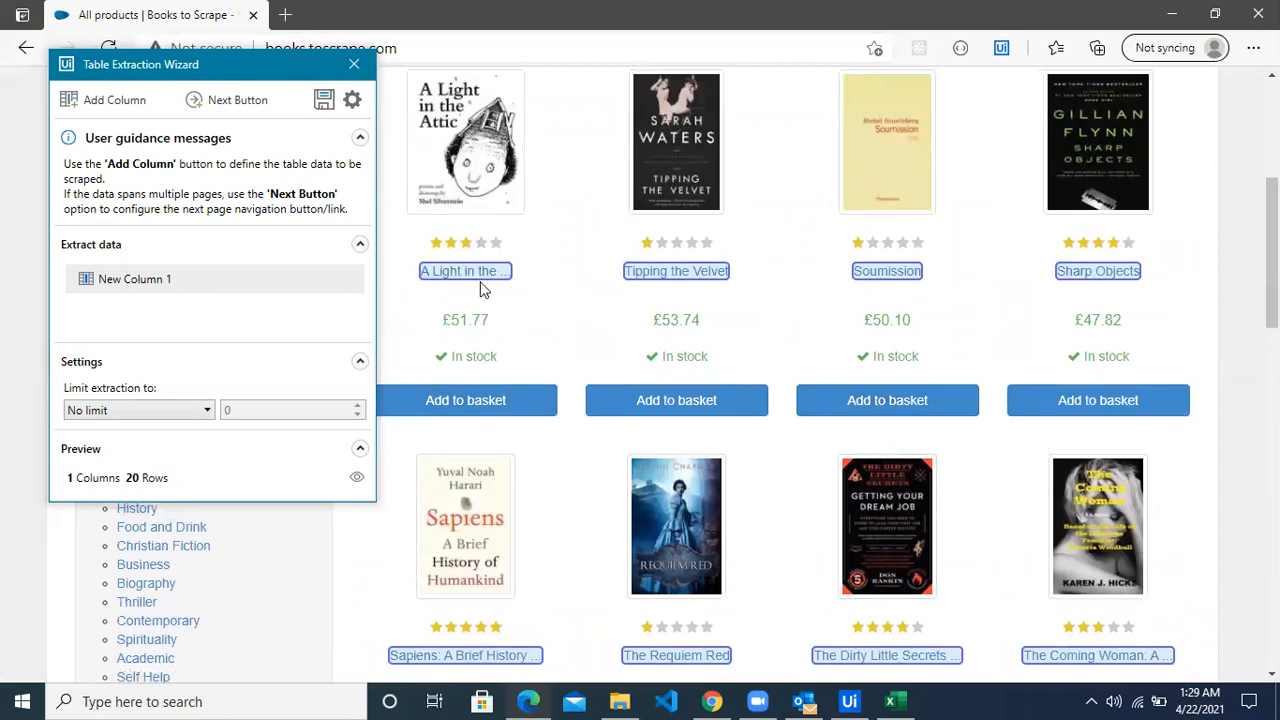
Add a second extraction column using the prices of the first two books as sample elements.
click(80, 100)
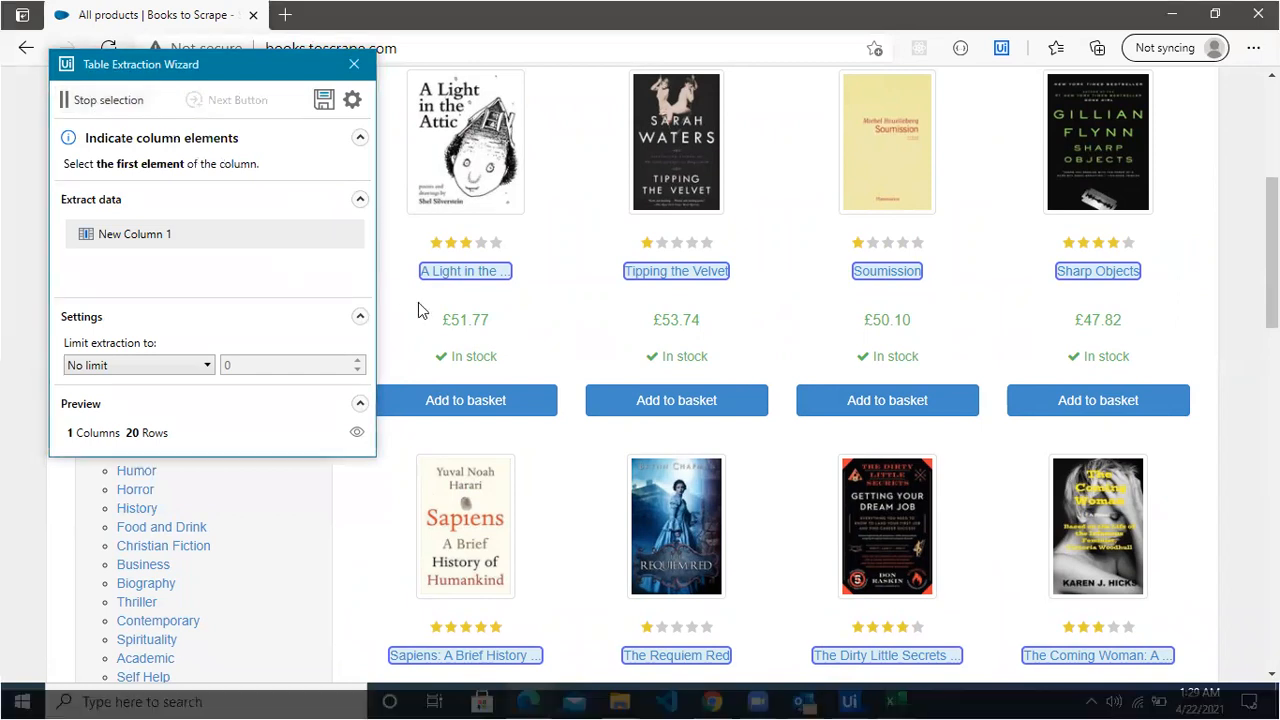
click(474, 334)
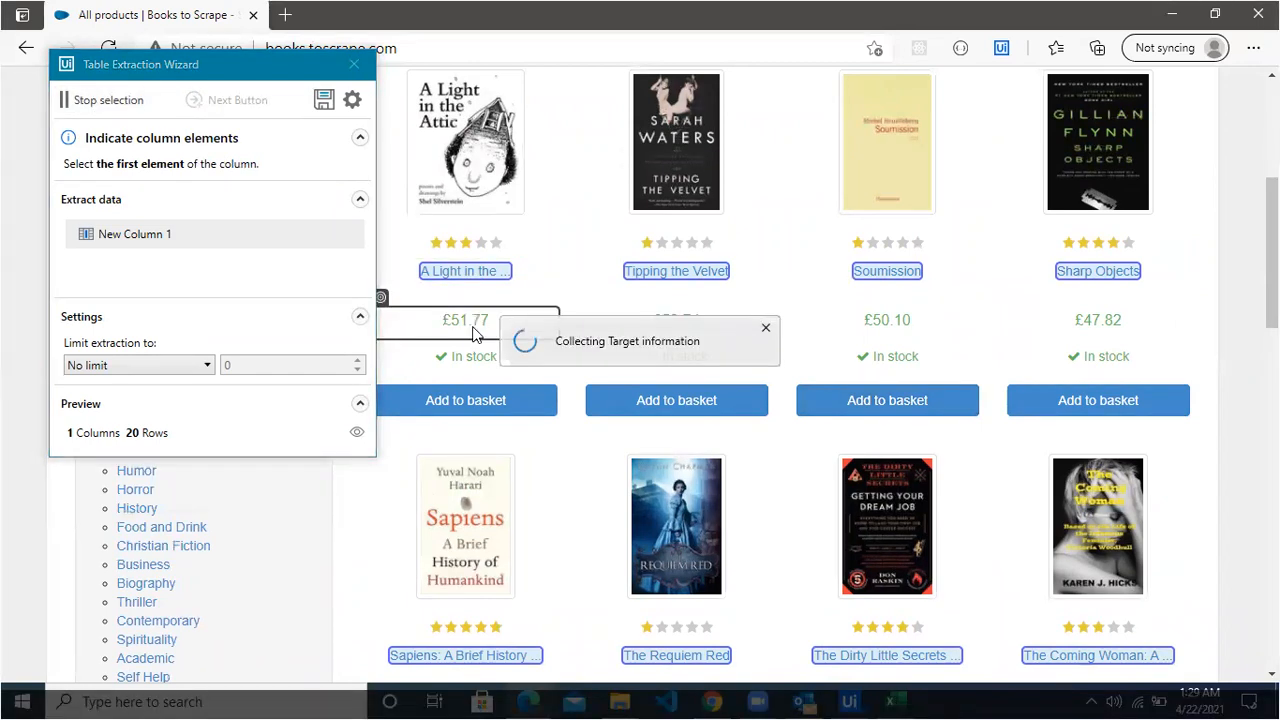
click(666, 338)
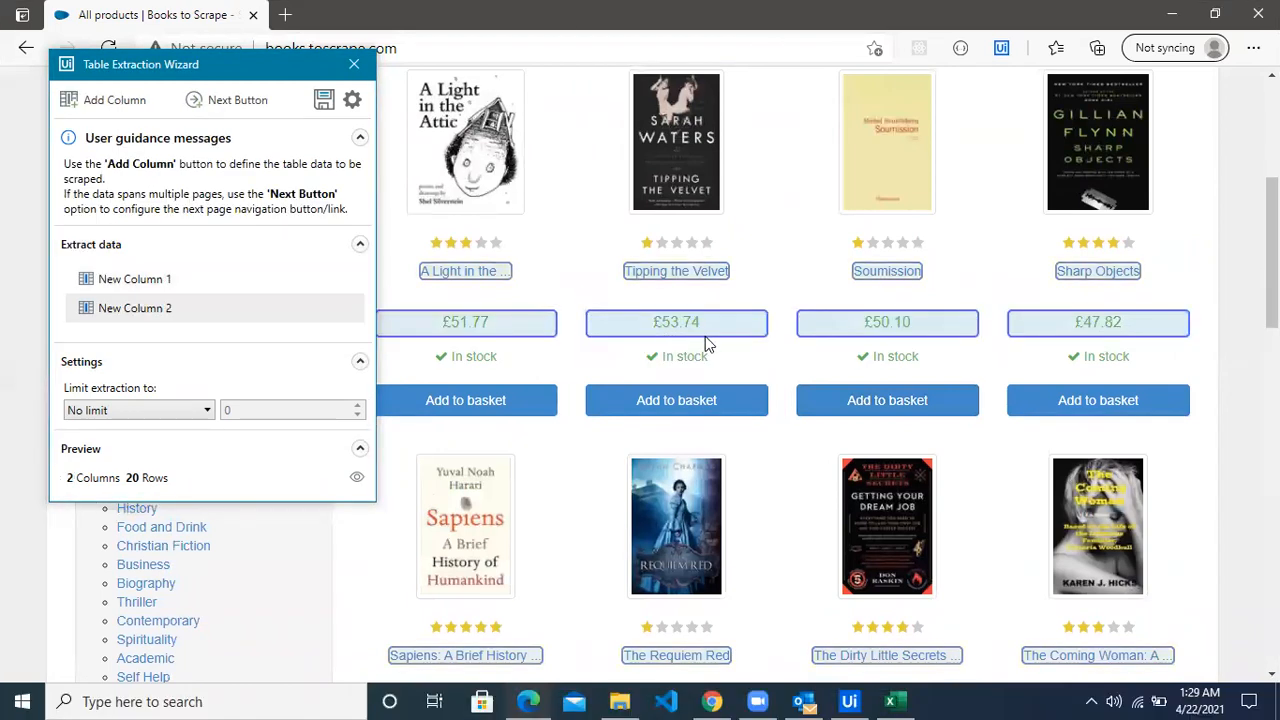
Examine the highlighted prices down the page and the results line above the book list to check the extraction scope.
scroll(626, 517, down, 3)
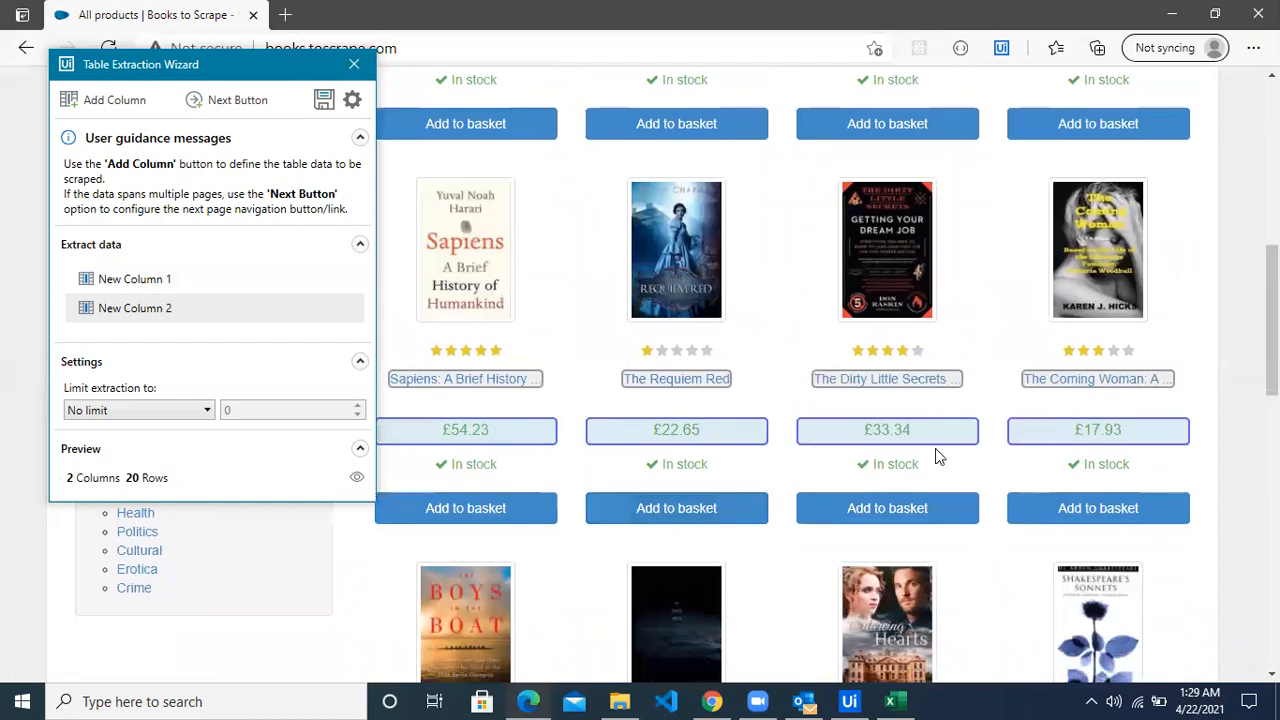
scroll(940, 457, down, 4)
scroll(940, 457, down, 8)
scroll(676, 516, up, 4)
scroll(676, 516, up, 7)
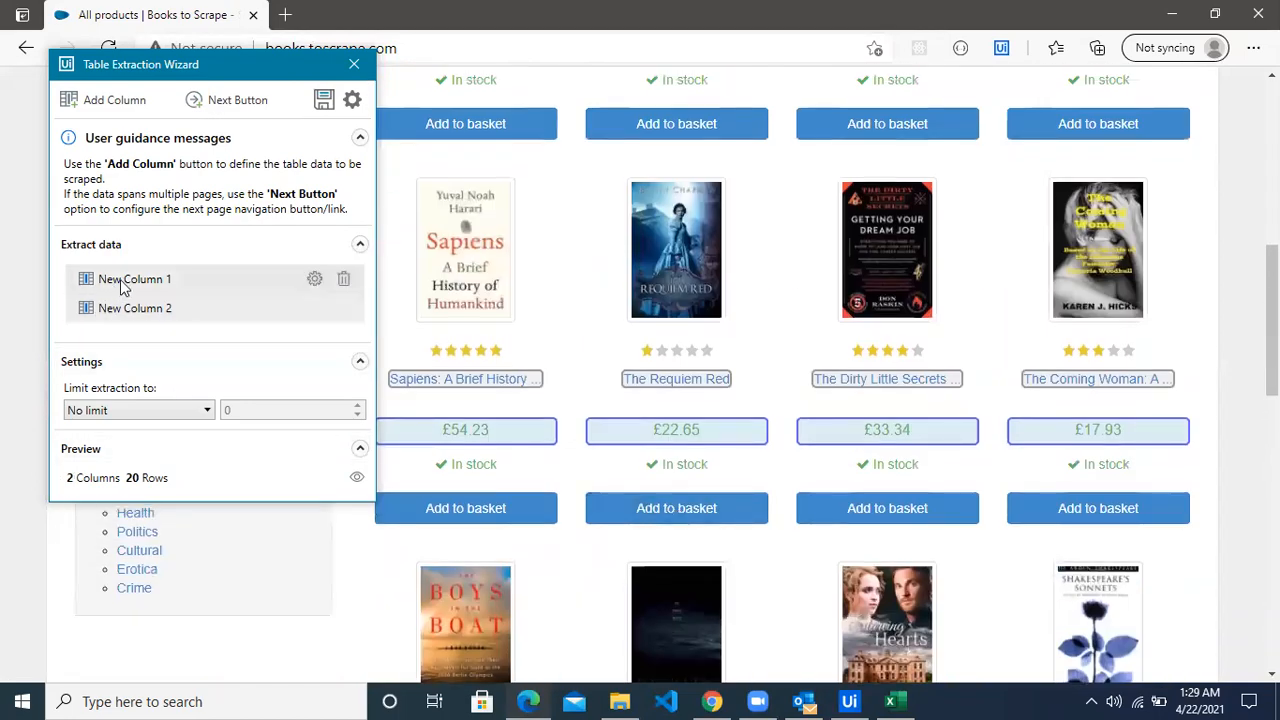
scroll(710, 415, up, 4)
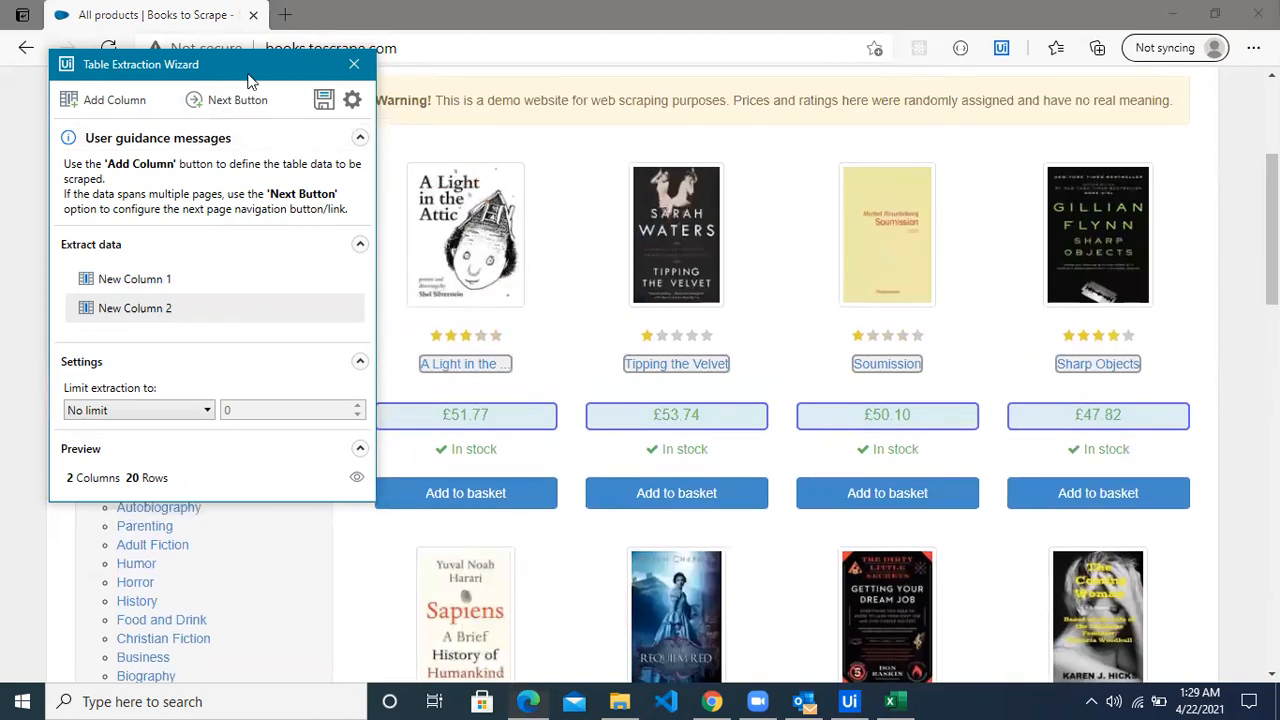
drag(251, 63, 232, 224)
scroll(557, 258, up, 3)
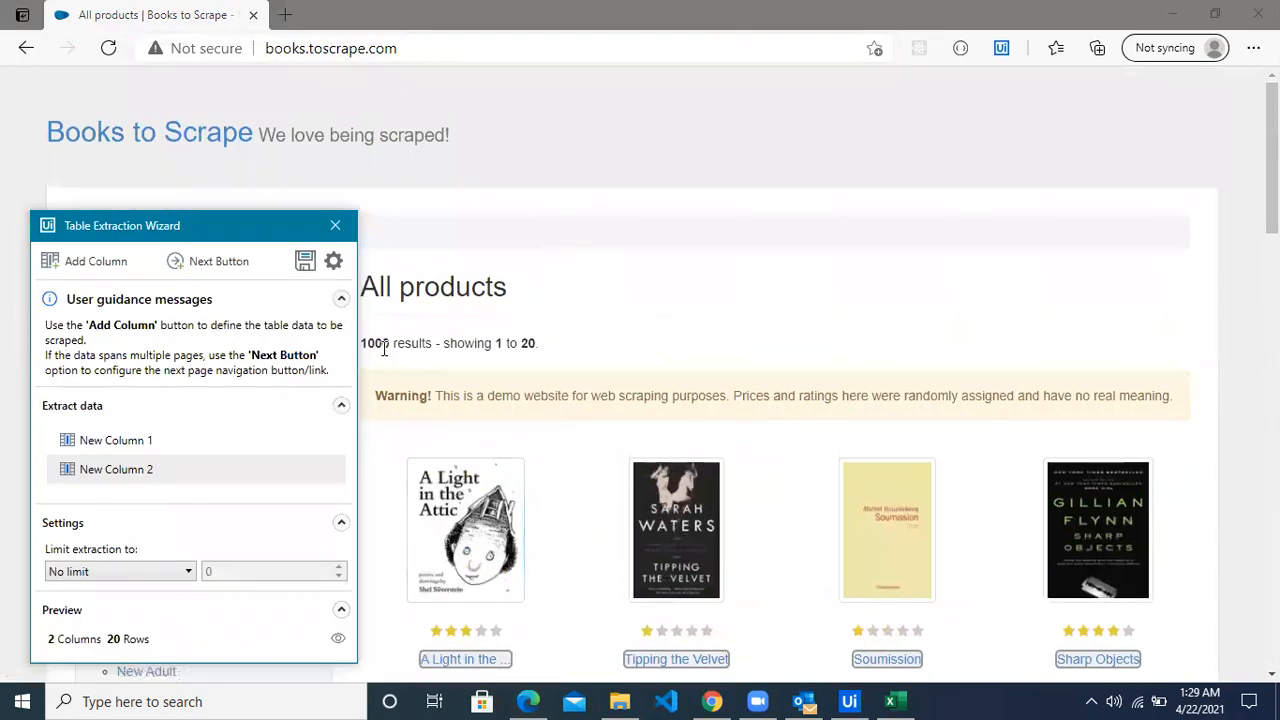
Indicate the page's next link as the next-page control so the extraction spans multiple pages.
scroll(505, 340, down, 15)
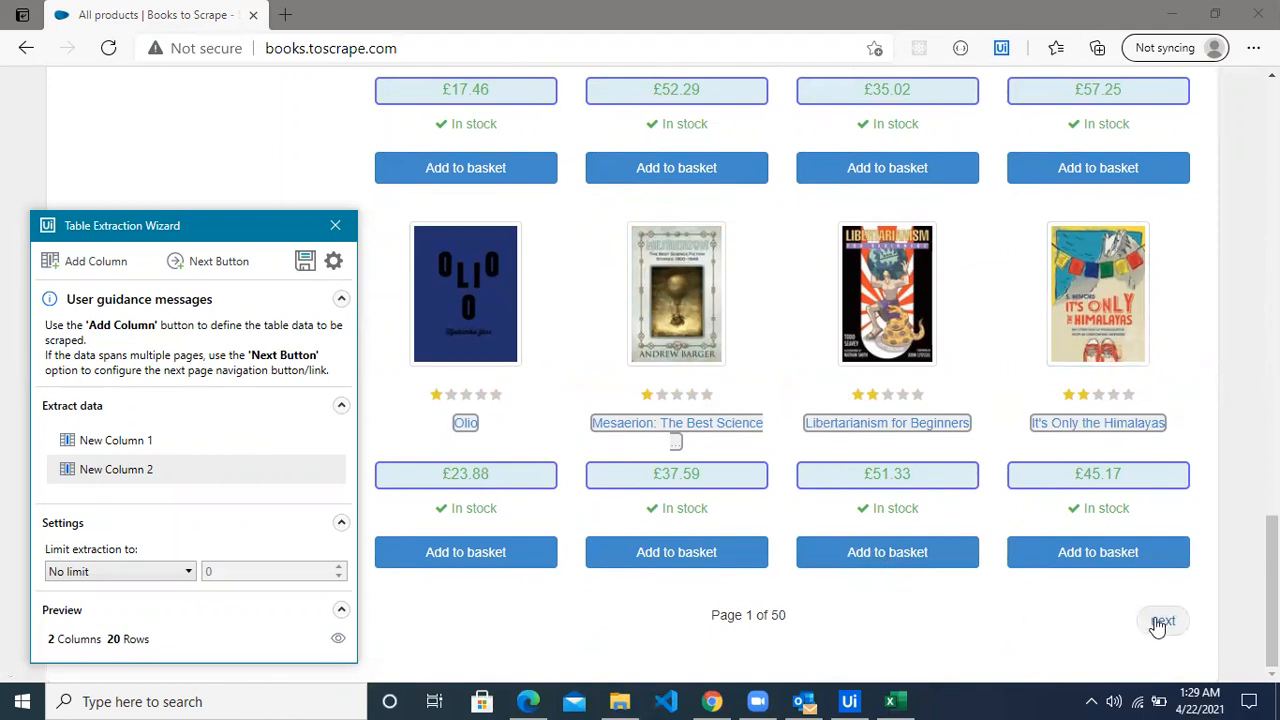
click(211, 266)
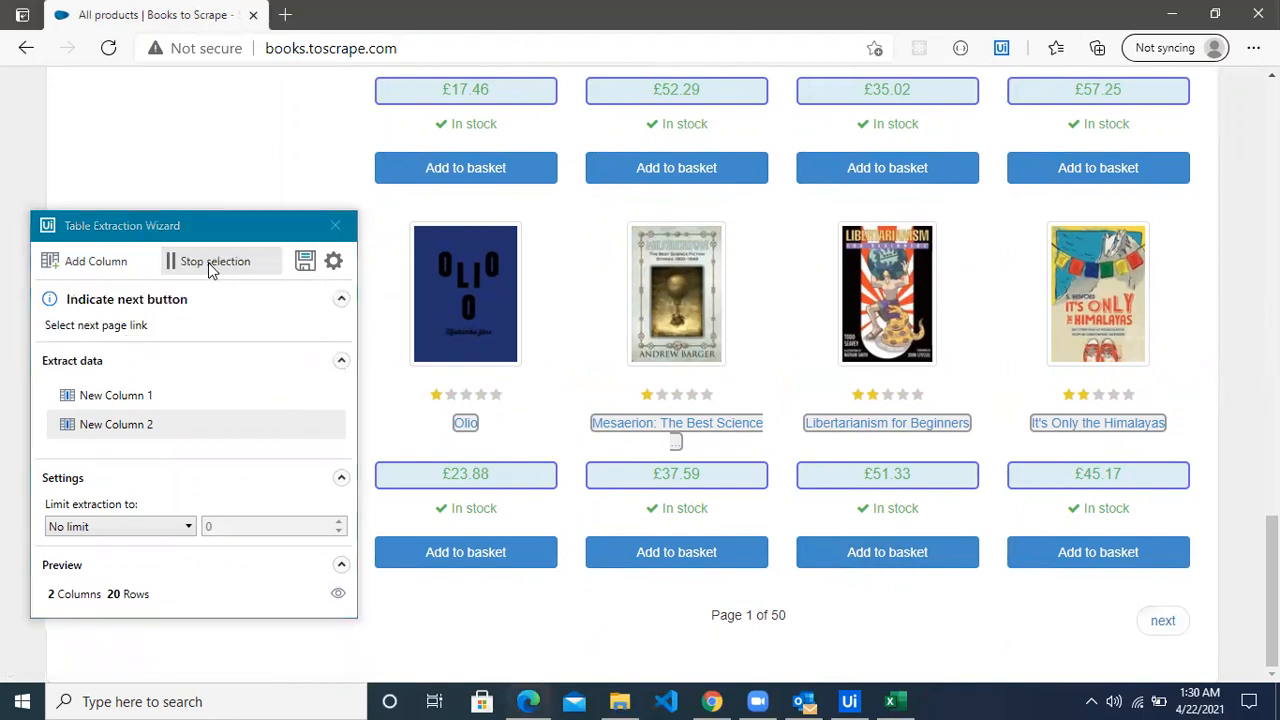
click(1162, 625)
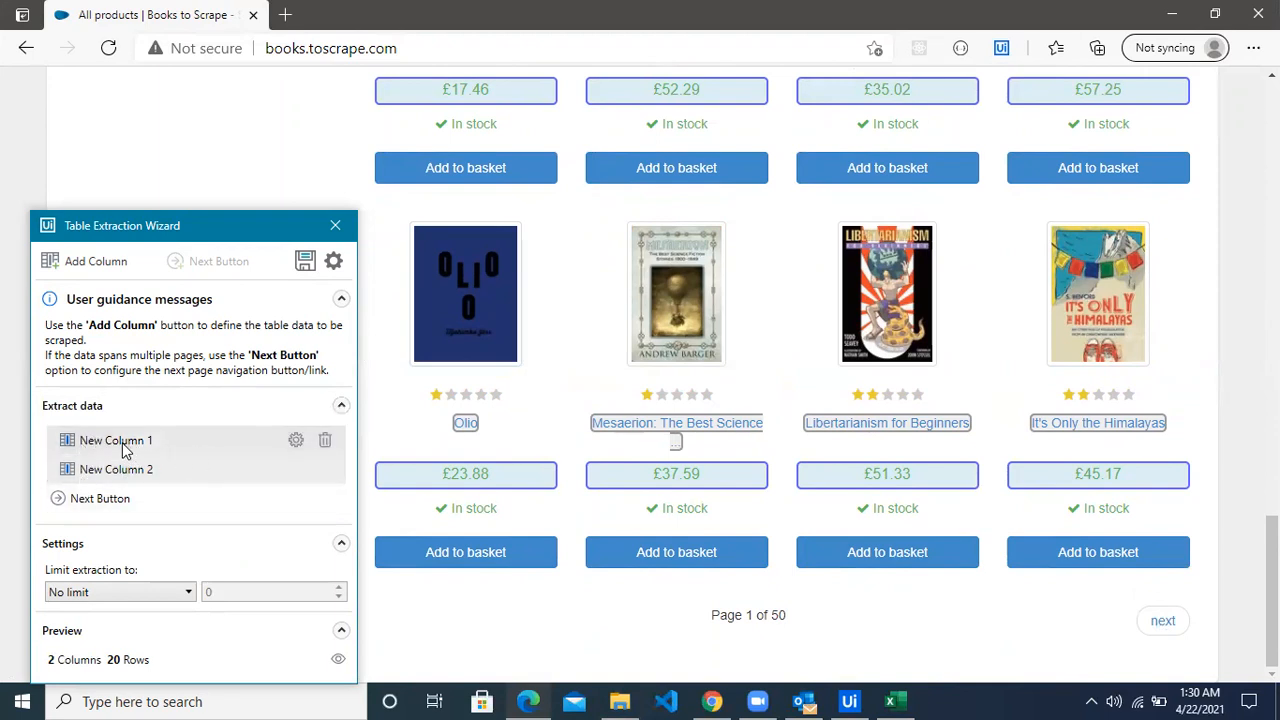
click(295, 442)
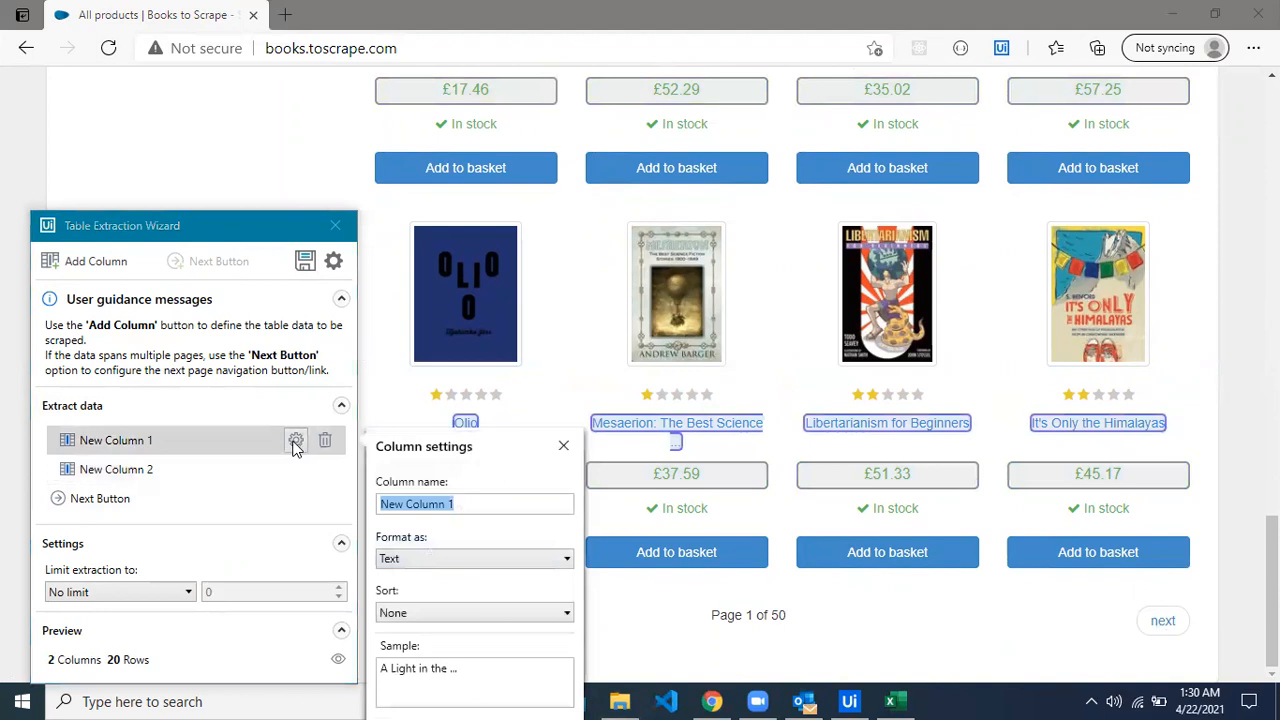
text(Book)
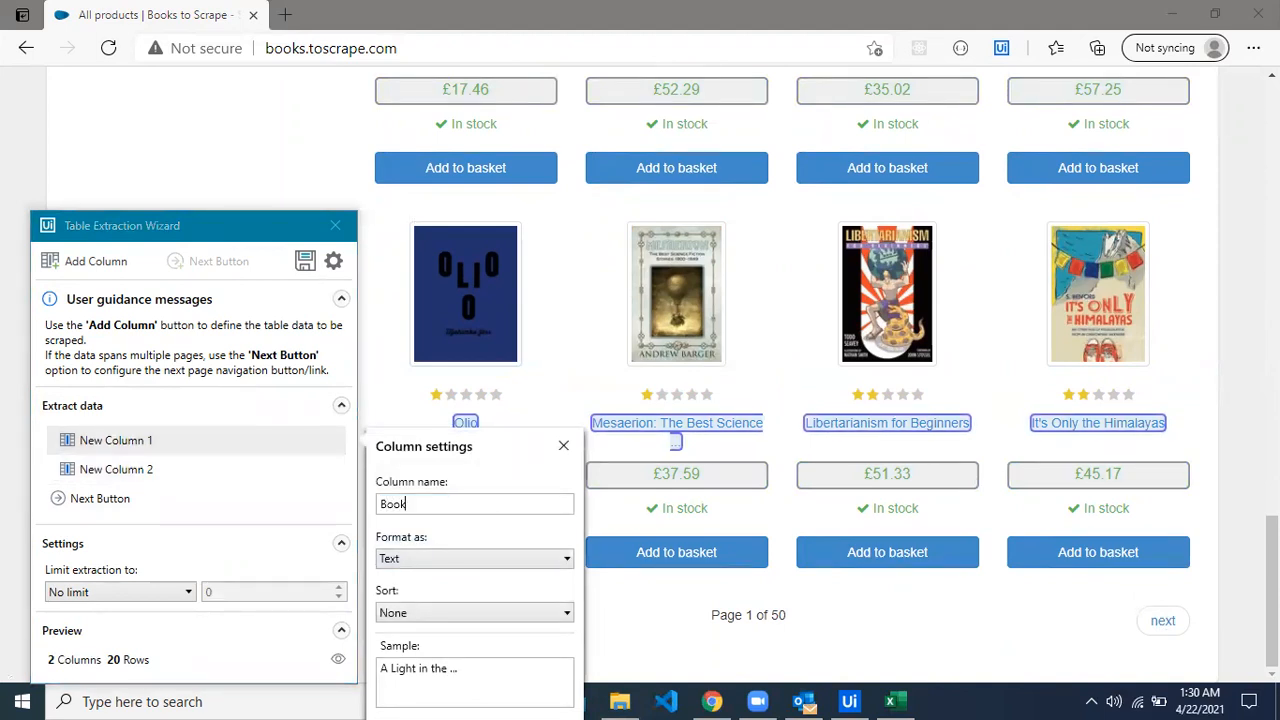
text( Name)
click(1276, 594)
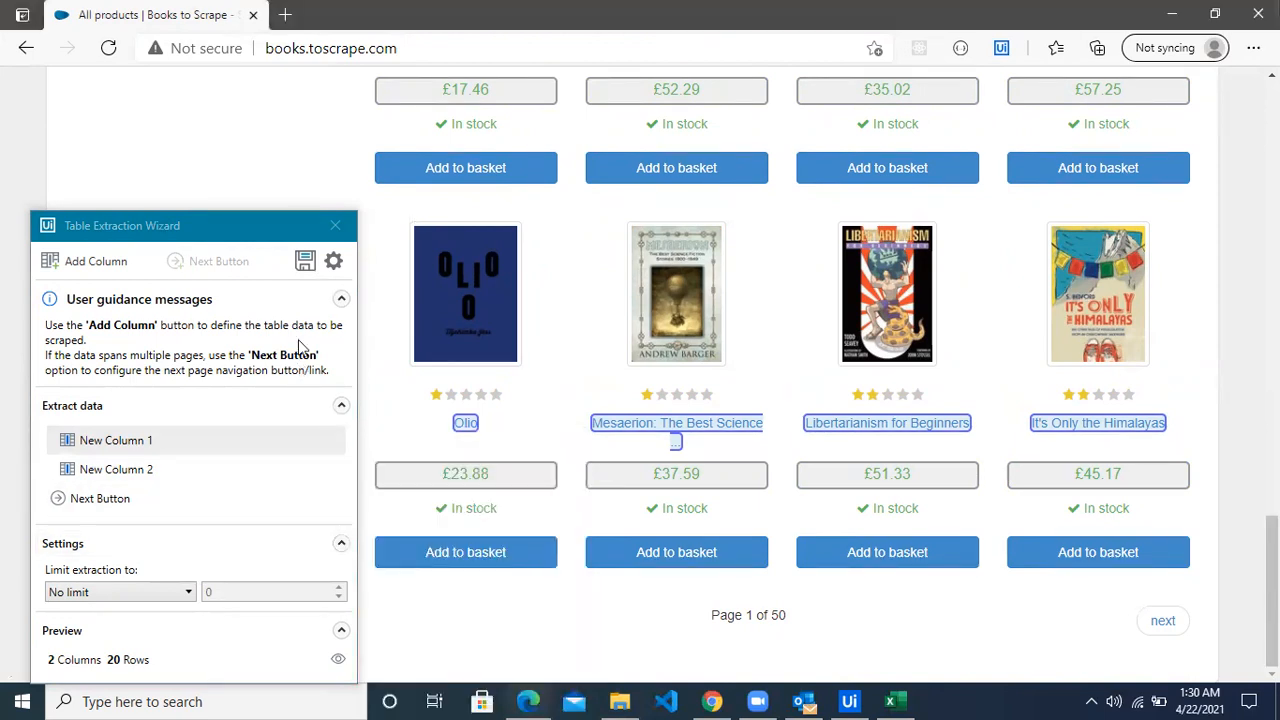
Rename the title column to Book Name in its column settings and save them.
drag(272, 225, 262, 34)
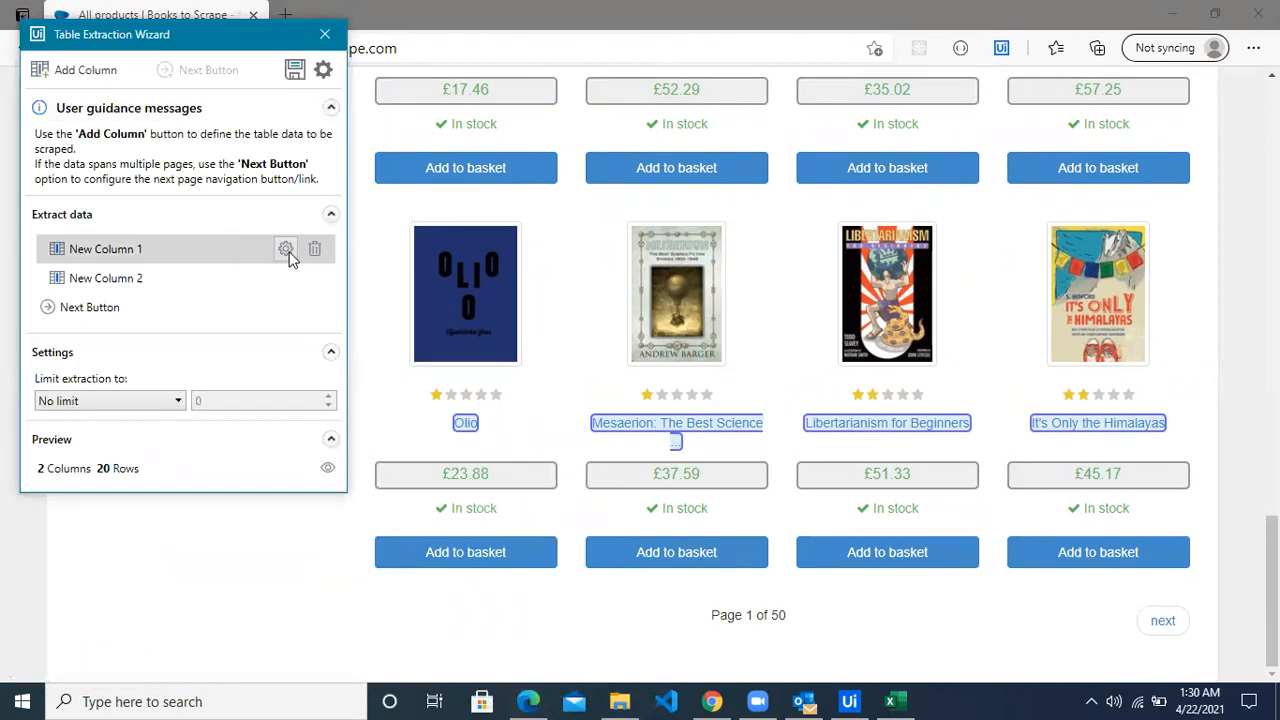
click(285, 249)
text(Book Name)
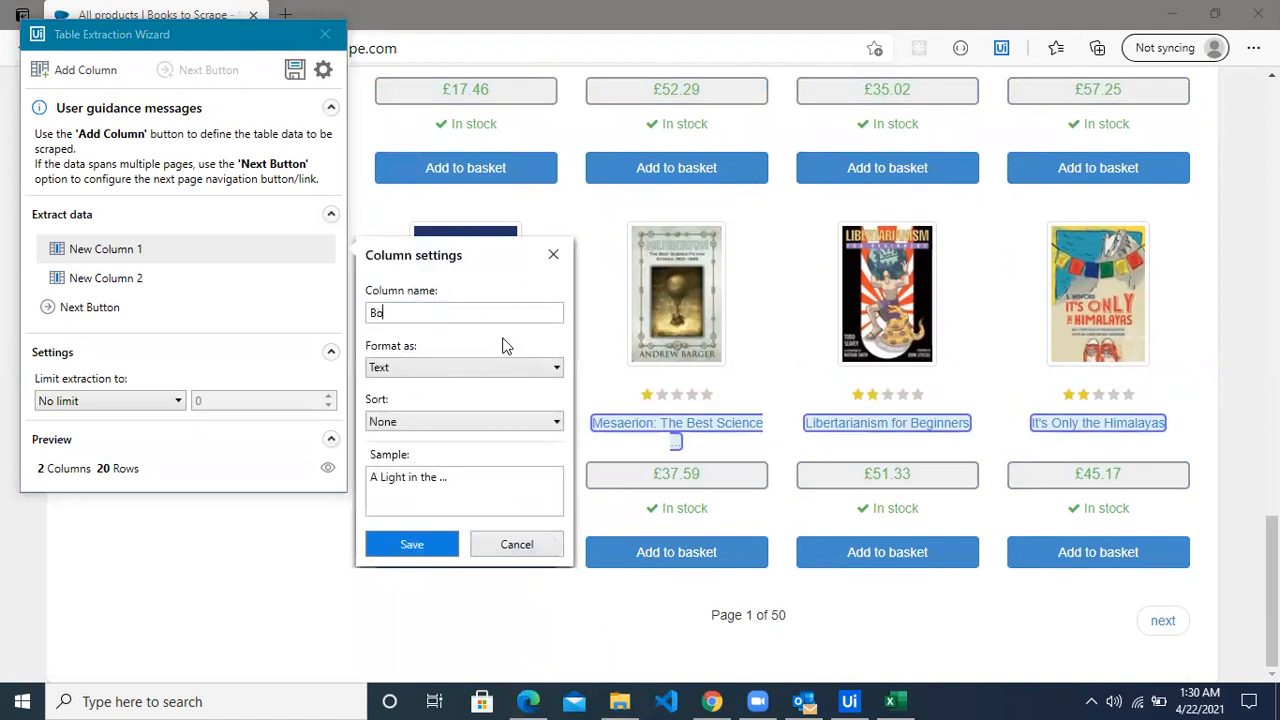
click(432, 548)
Rename the price column to Book Price and save the table extraction to the workflow.
click(284, 278)
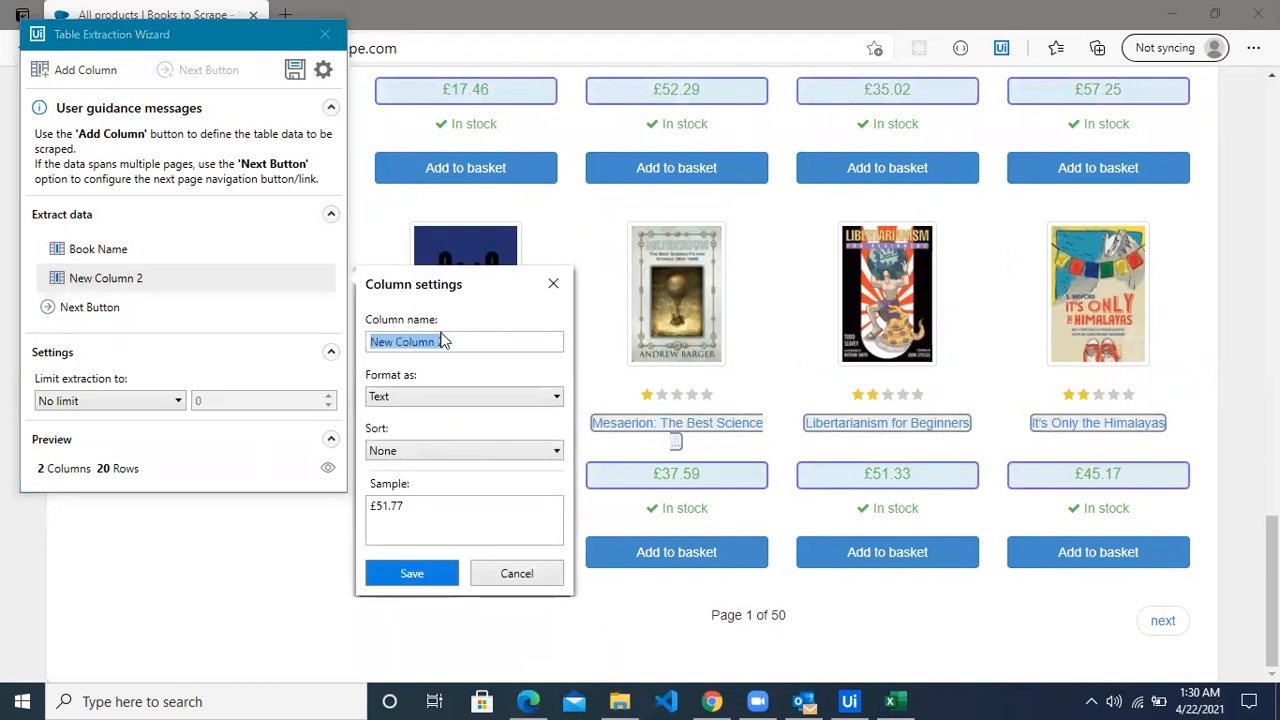
text(Price)
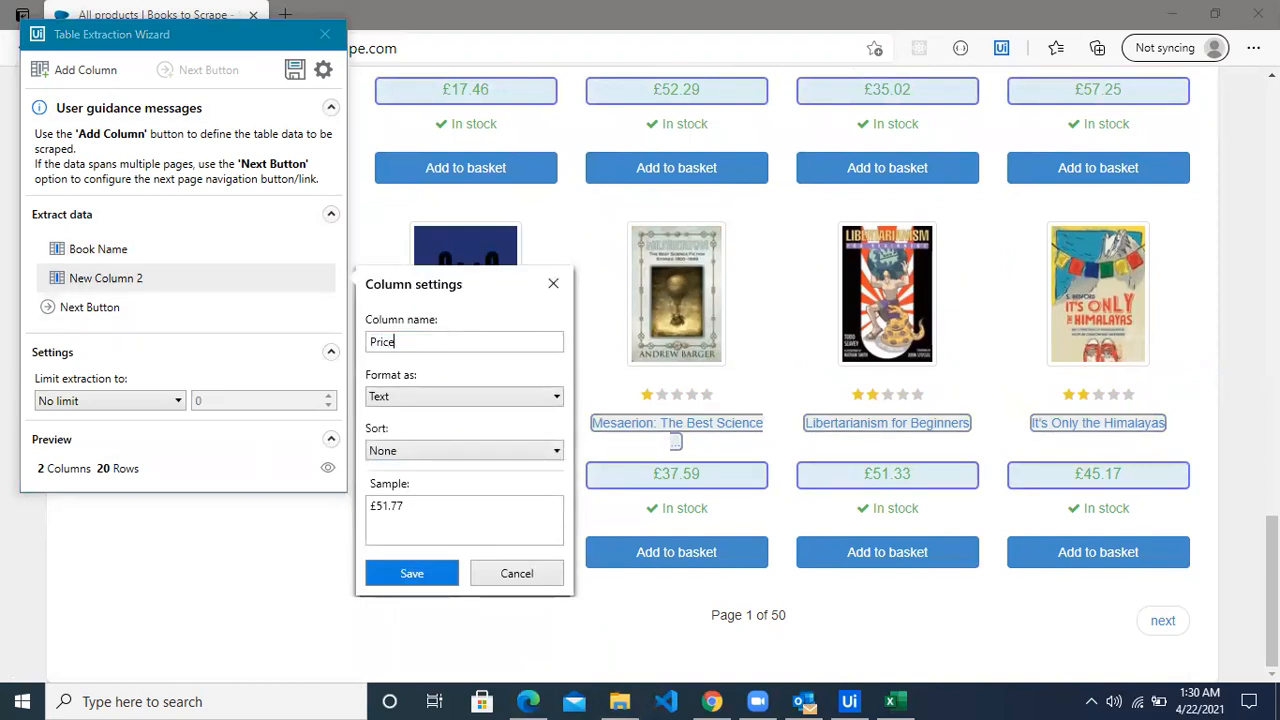
text(Book)
click(403, 579)
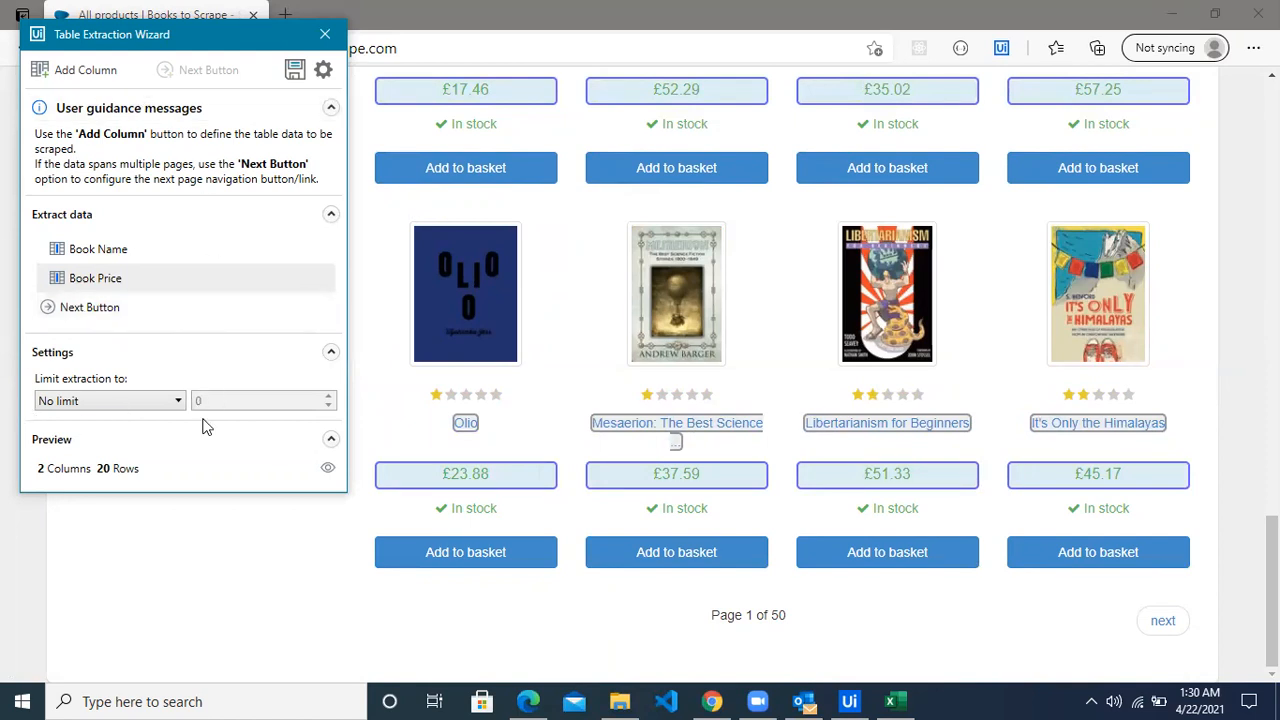
click(292, 72)
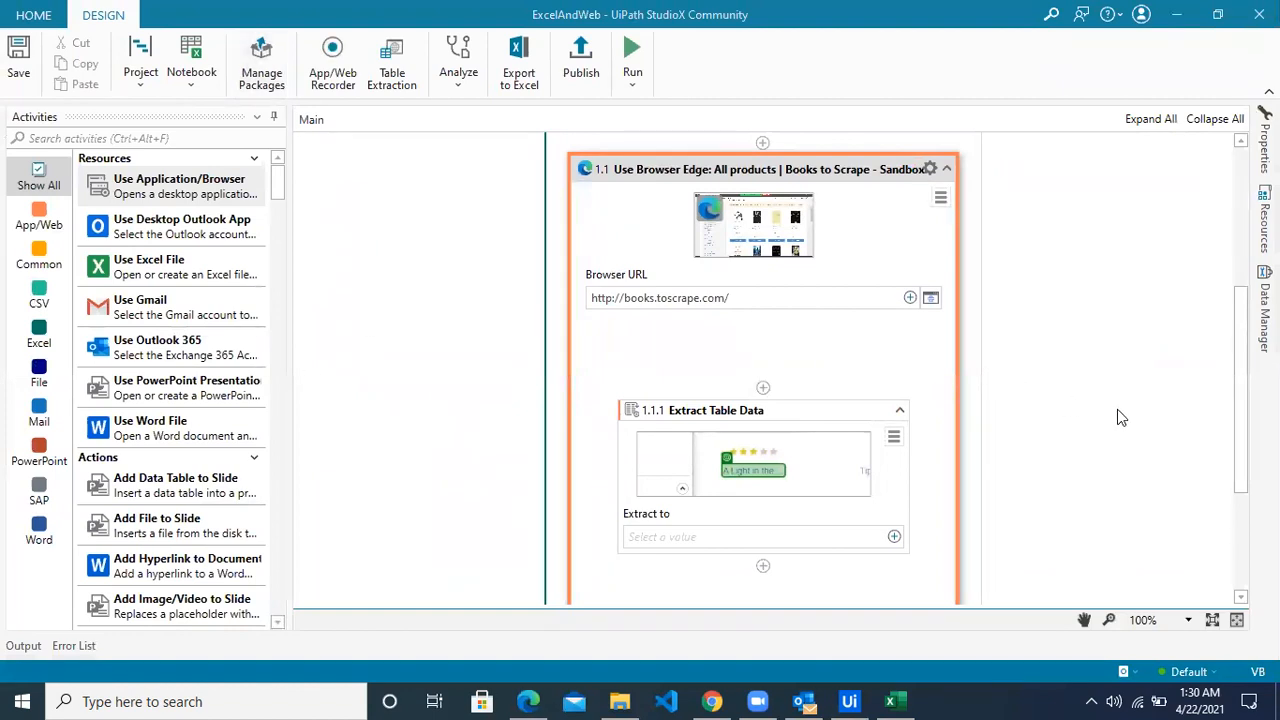
Set Extract Table Data to output to the Data Extraction sheet, checking that sheet in Books_Report.xlsx in Excel.
scroll(1119, 409, down, 2)
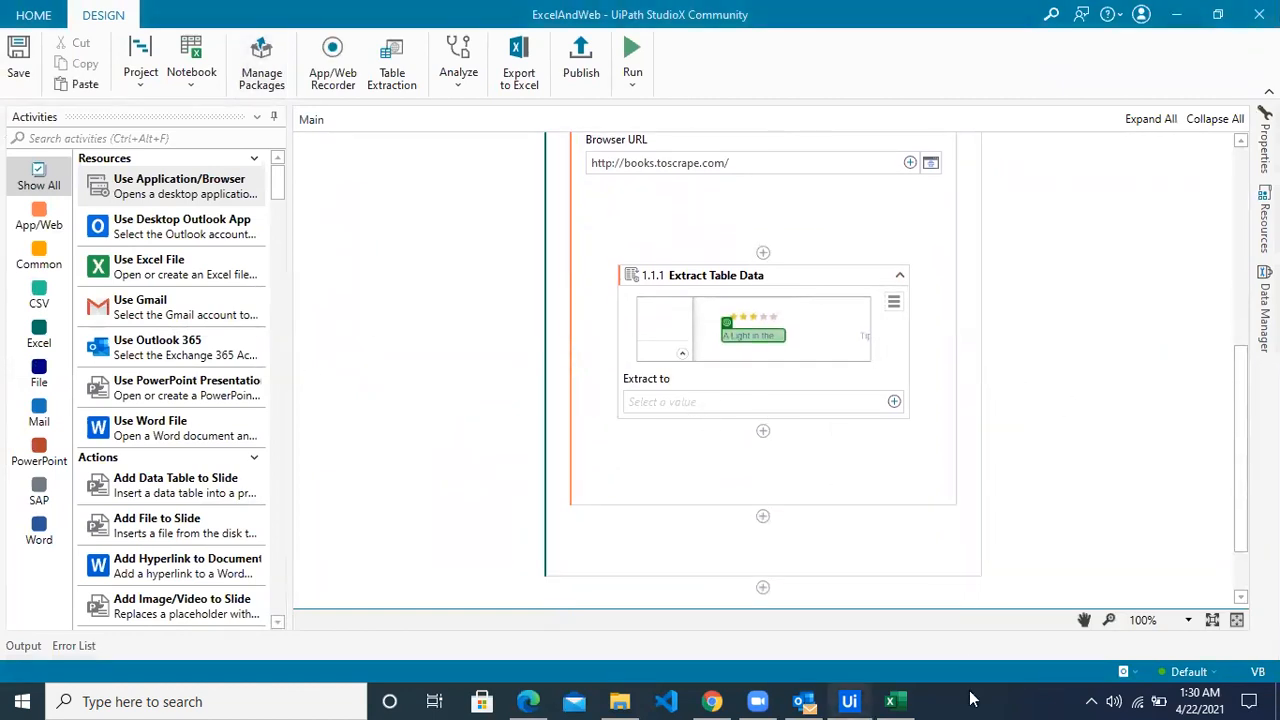
click(892, 701)
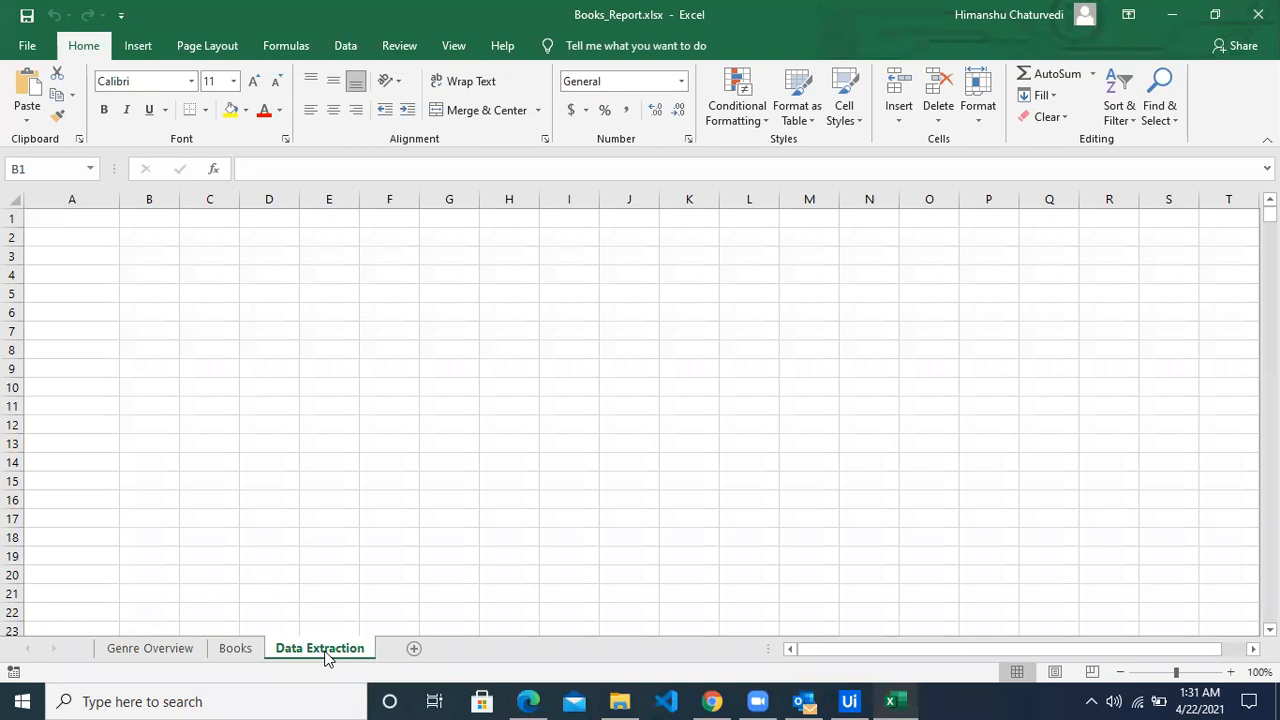
key(alt+Tab)
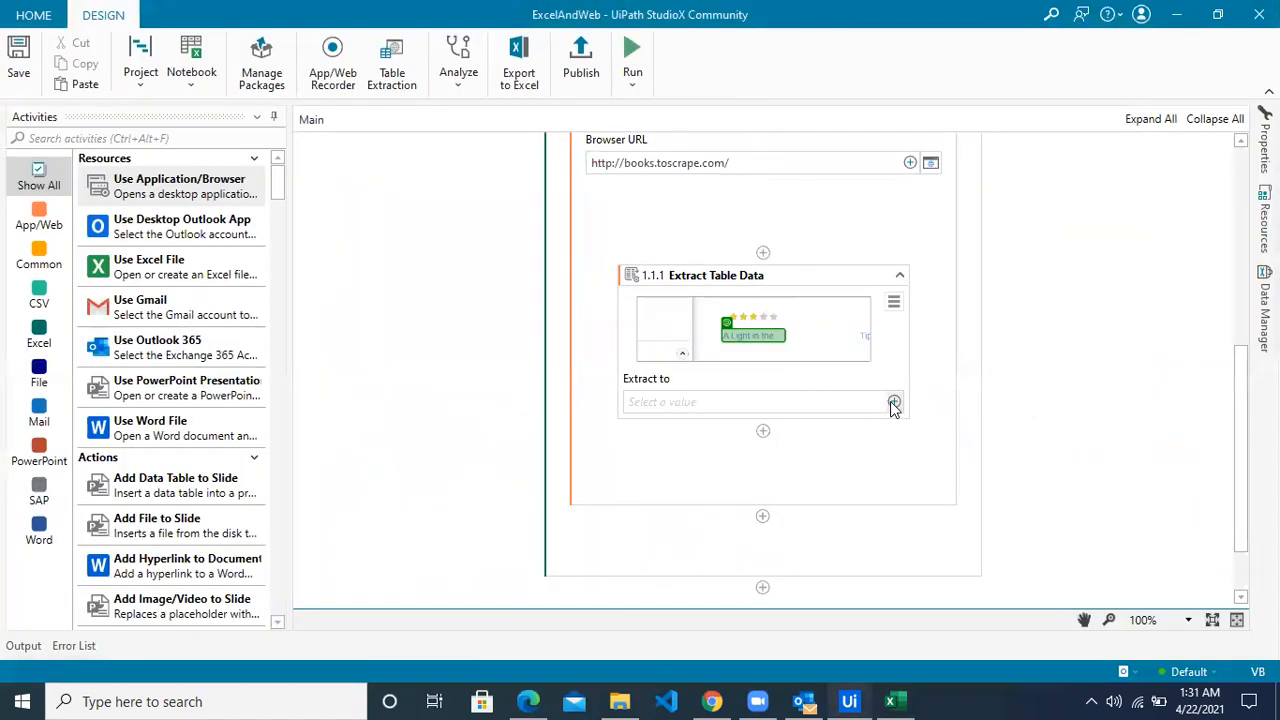
click(894, 402)
mouse_move(932, 412)
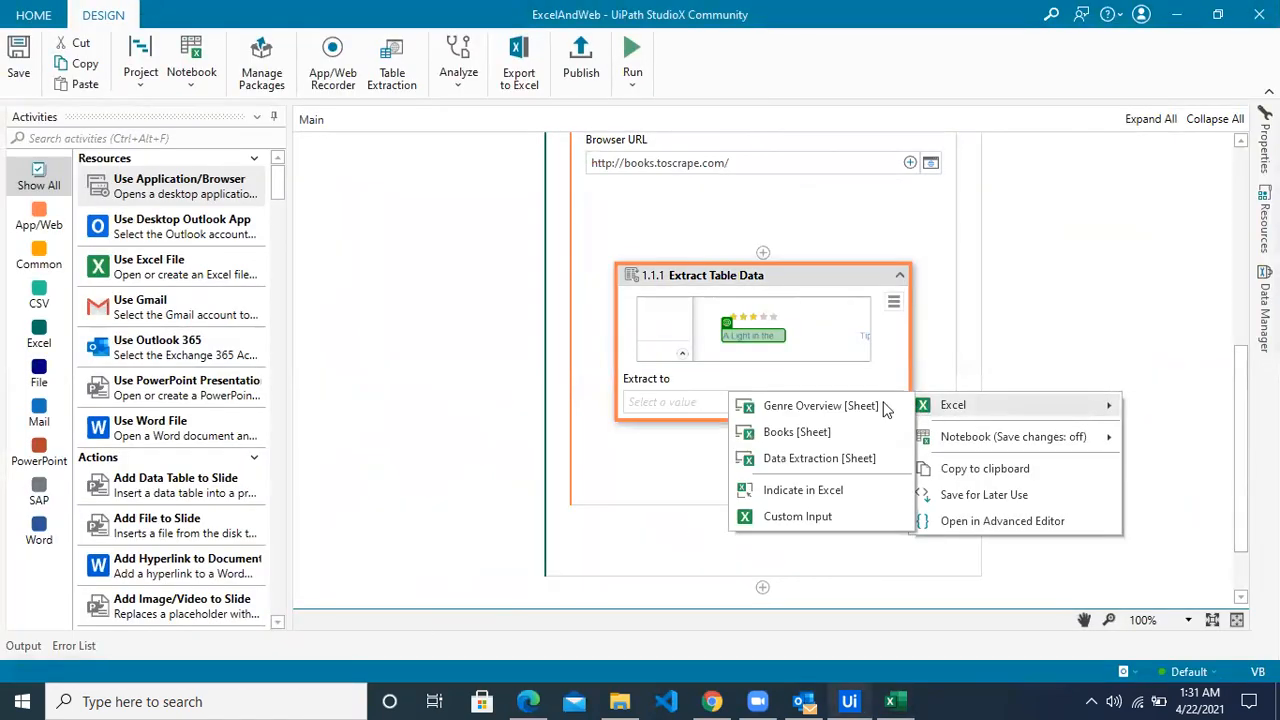
click(818, 460)
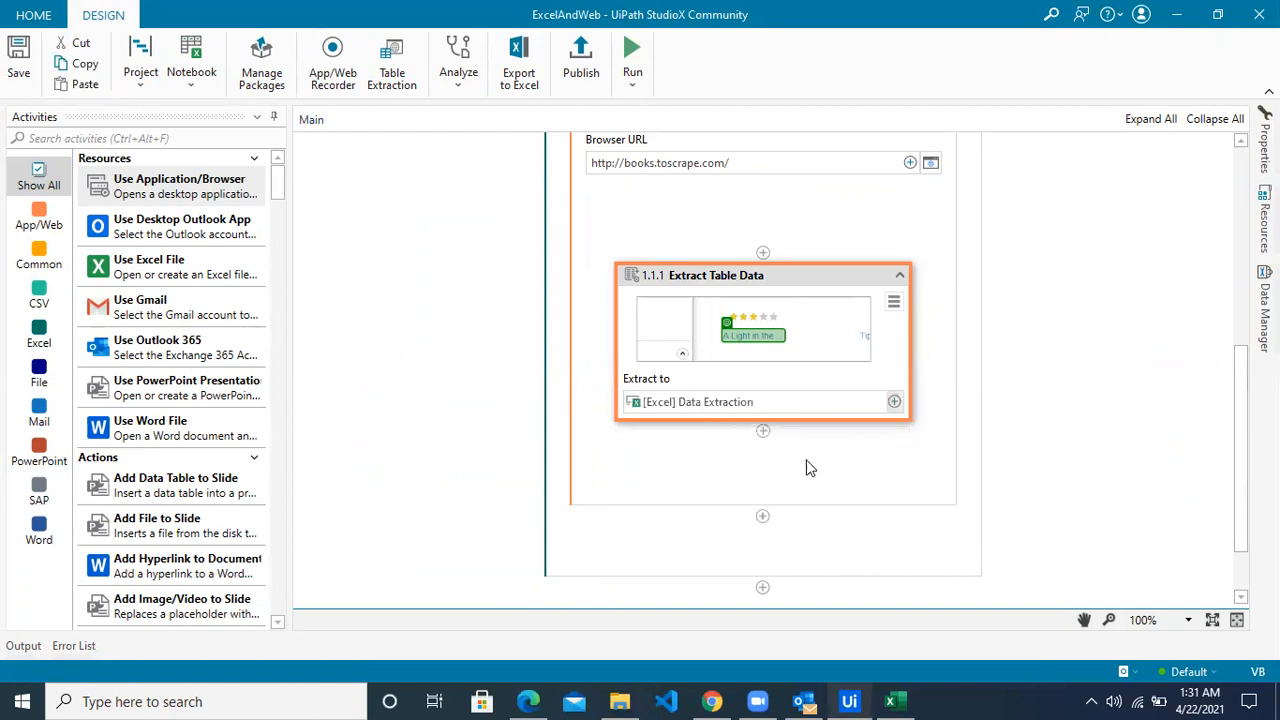
click(1089, 460)
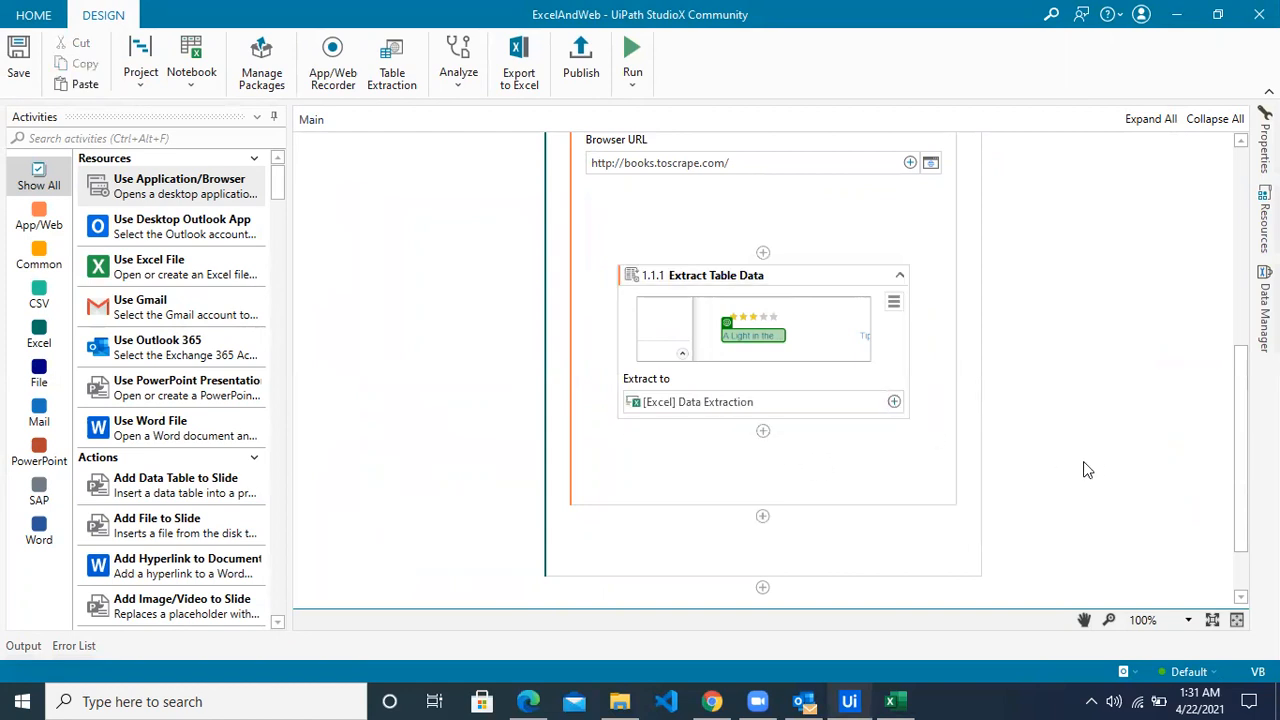
click(890, 701)
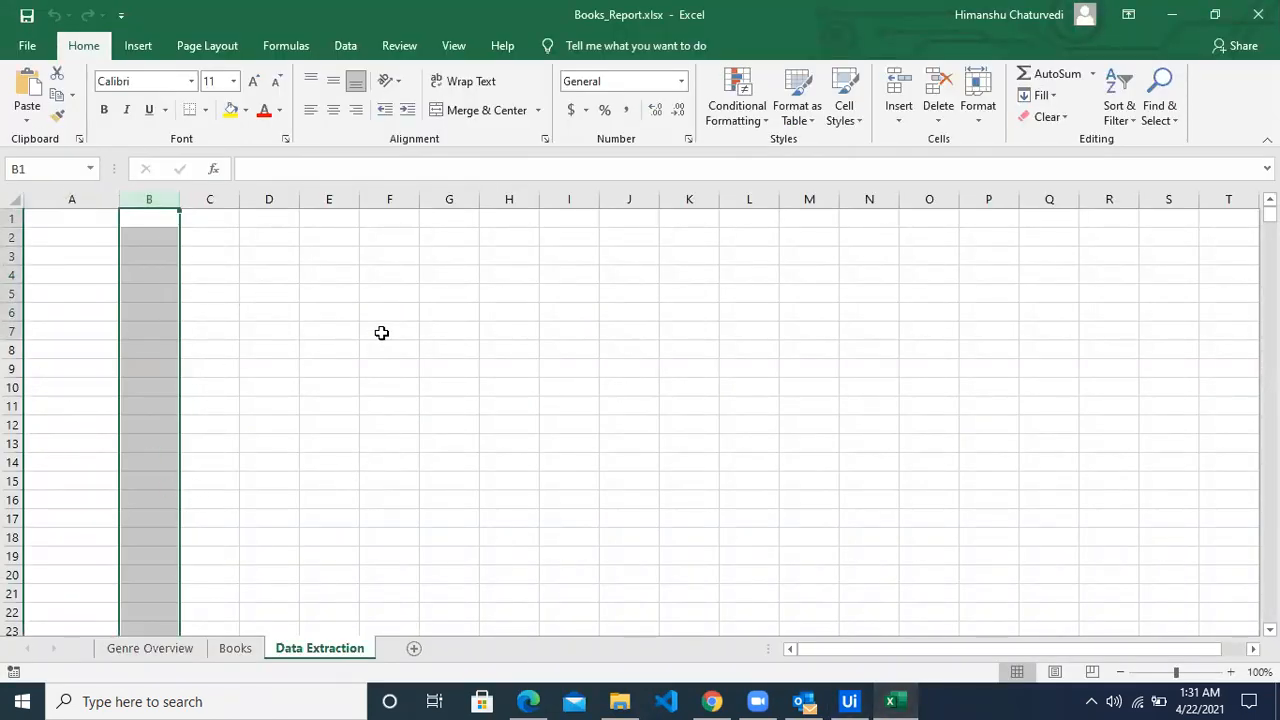
key(alt+Tab)
Set the Close option of the Use Browser Edge activity to Always.
scroll(1086, 434, up, 3)
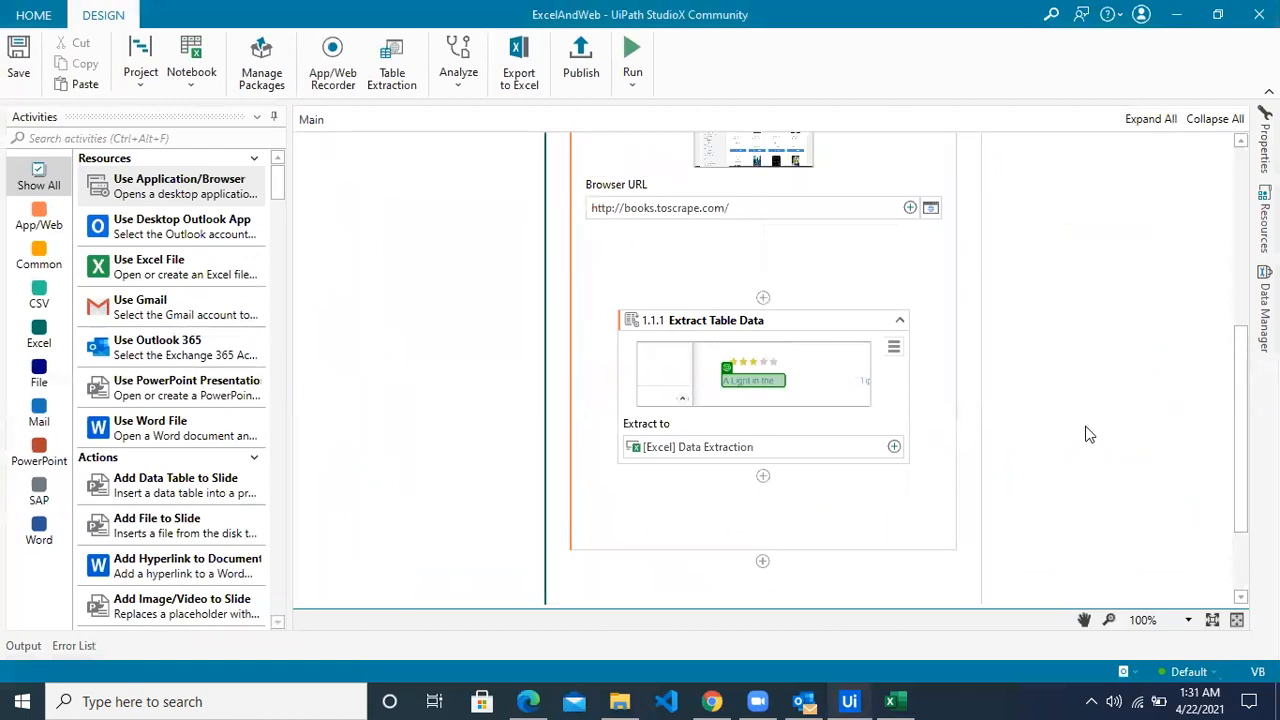
scroll(1179, 349, down, 1)
scroll(1164, 424, up, 1)
scroll(1163, 424, up, 1)
click(890, 246)
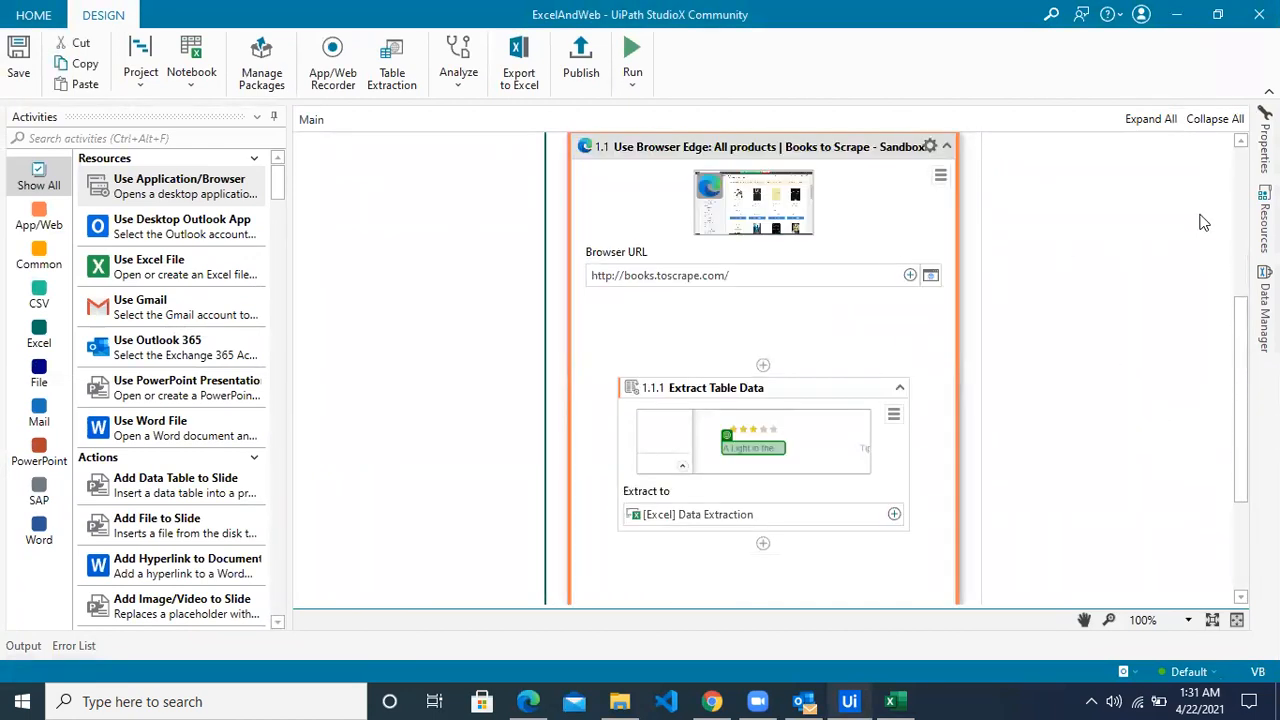
click(1265, 147)
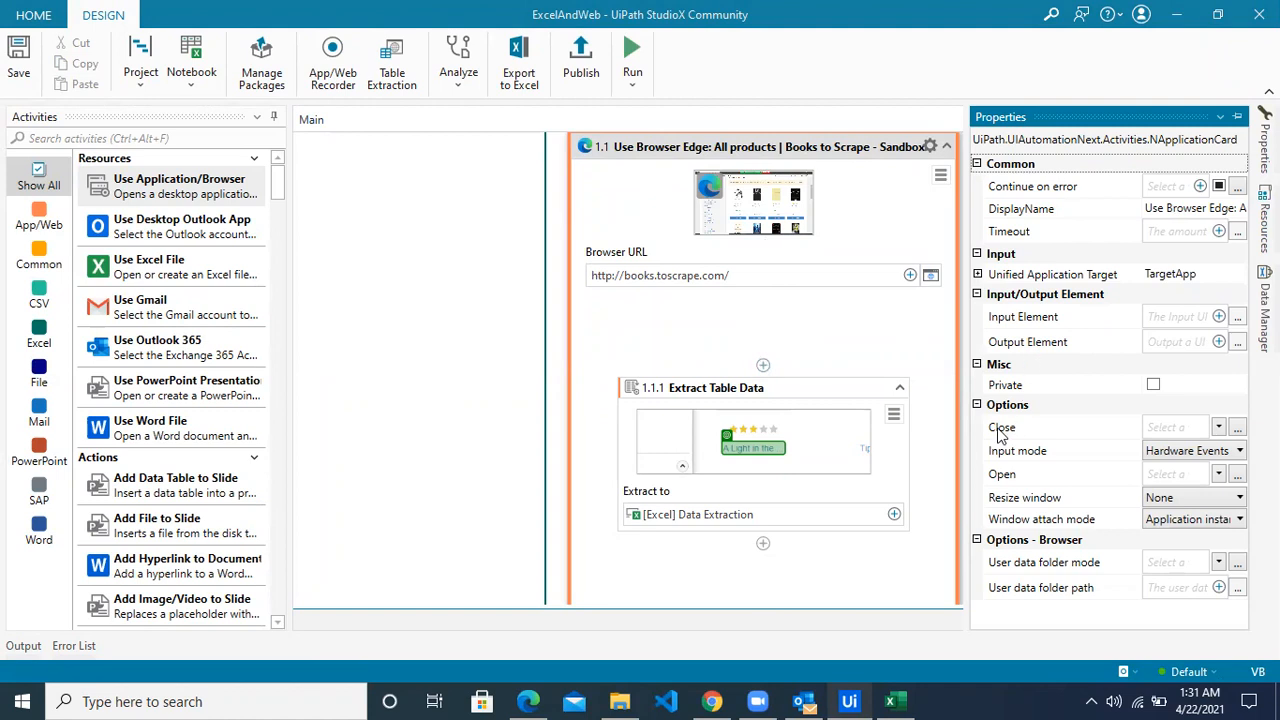
click(1219, 428)
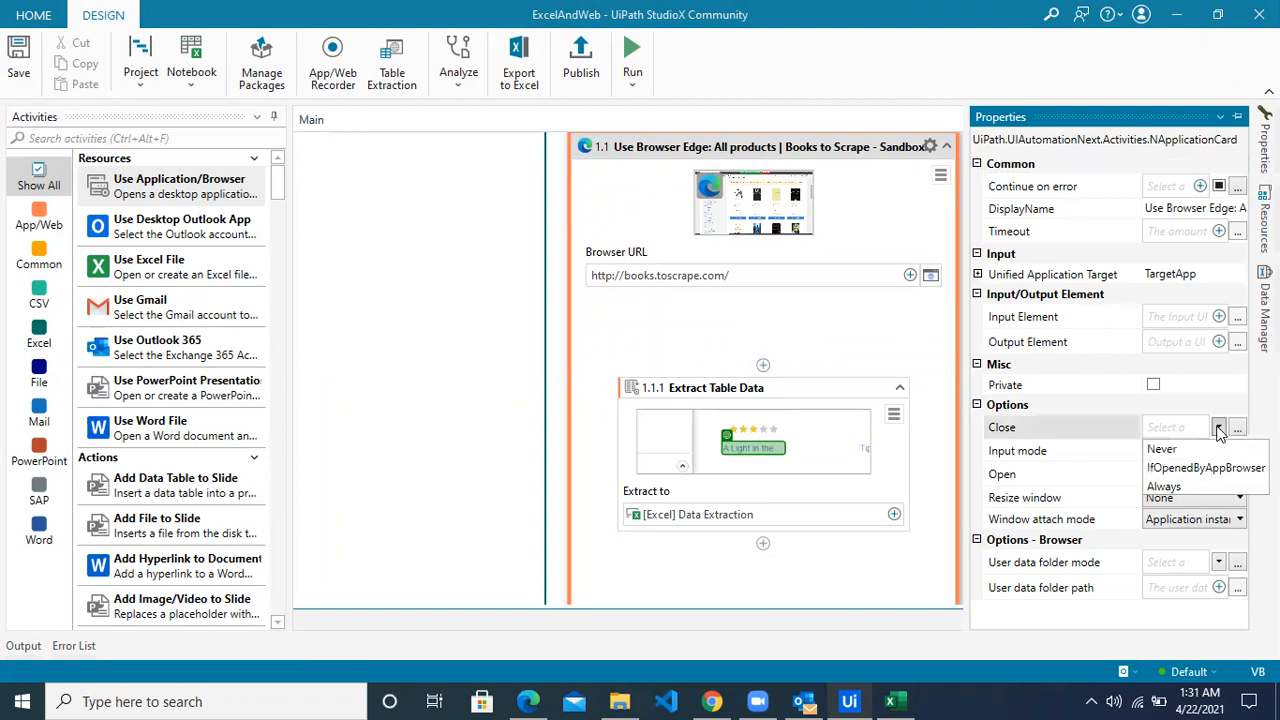
click(1163, 487)
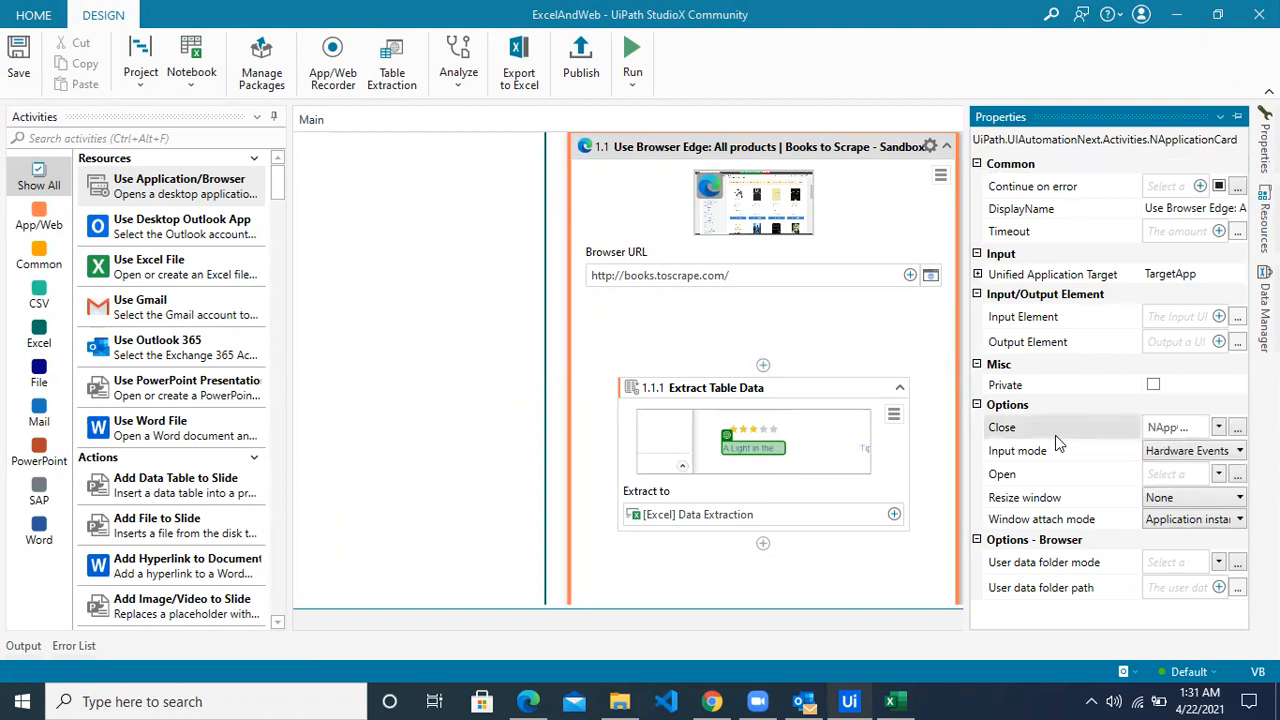
click(461, 463)
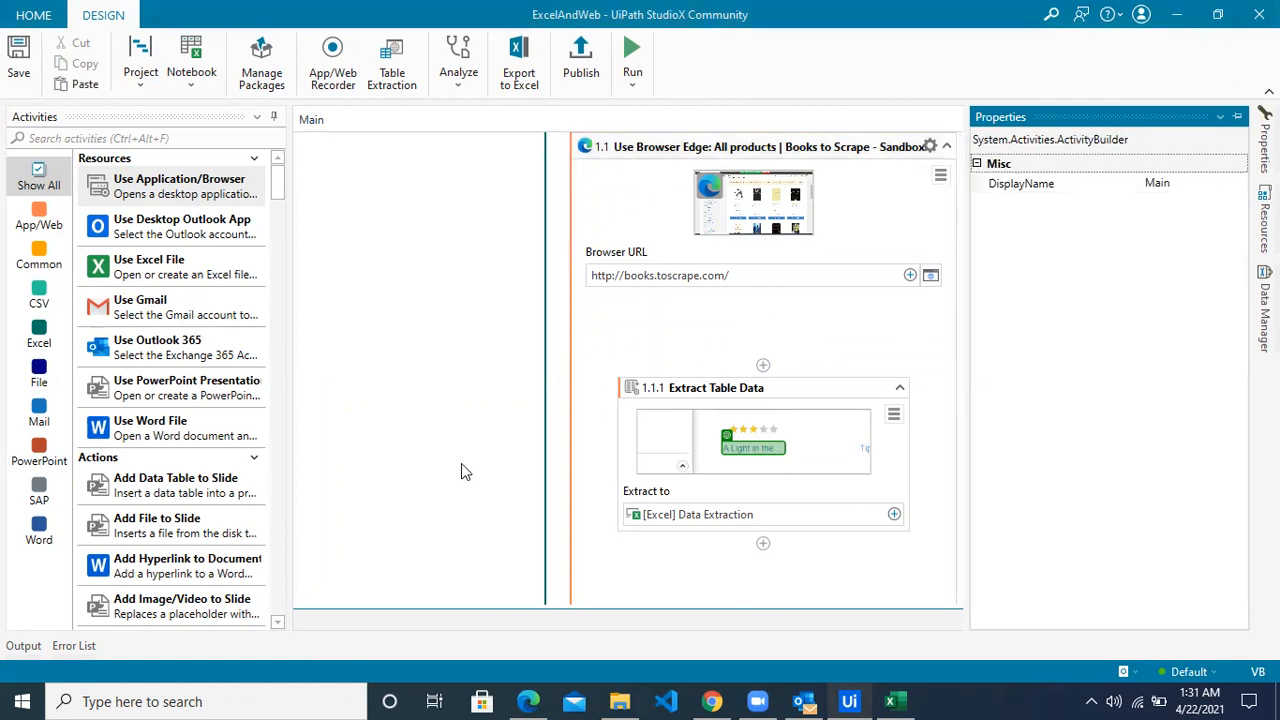
Glance at the Books to Scrape page in Edge, and unpin the activity properties pane back in StudioX.
click(757, 555)
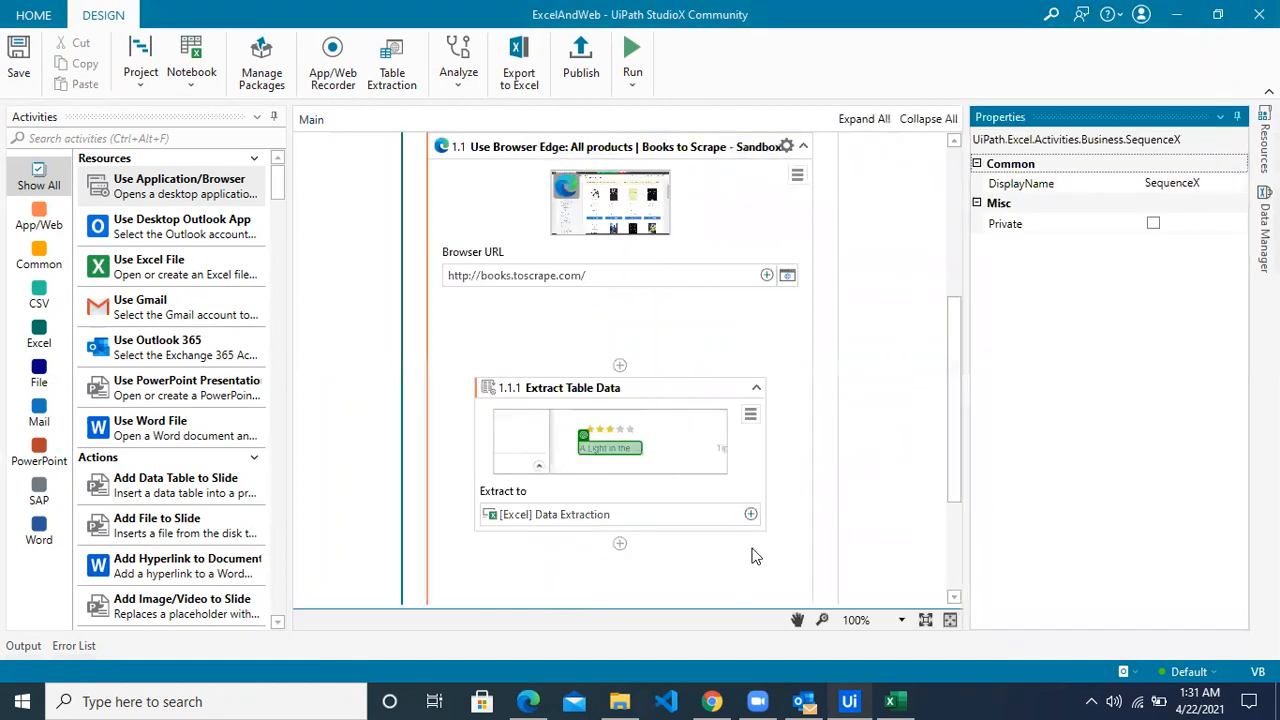
click(526, 698)
click(528, 700)
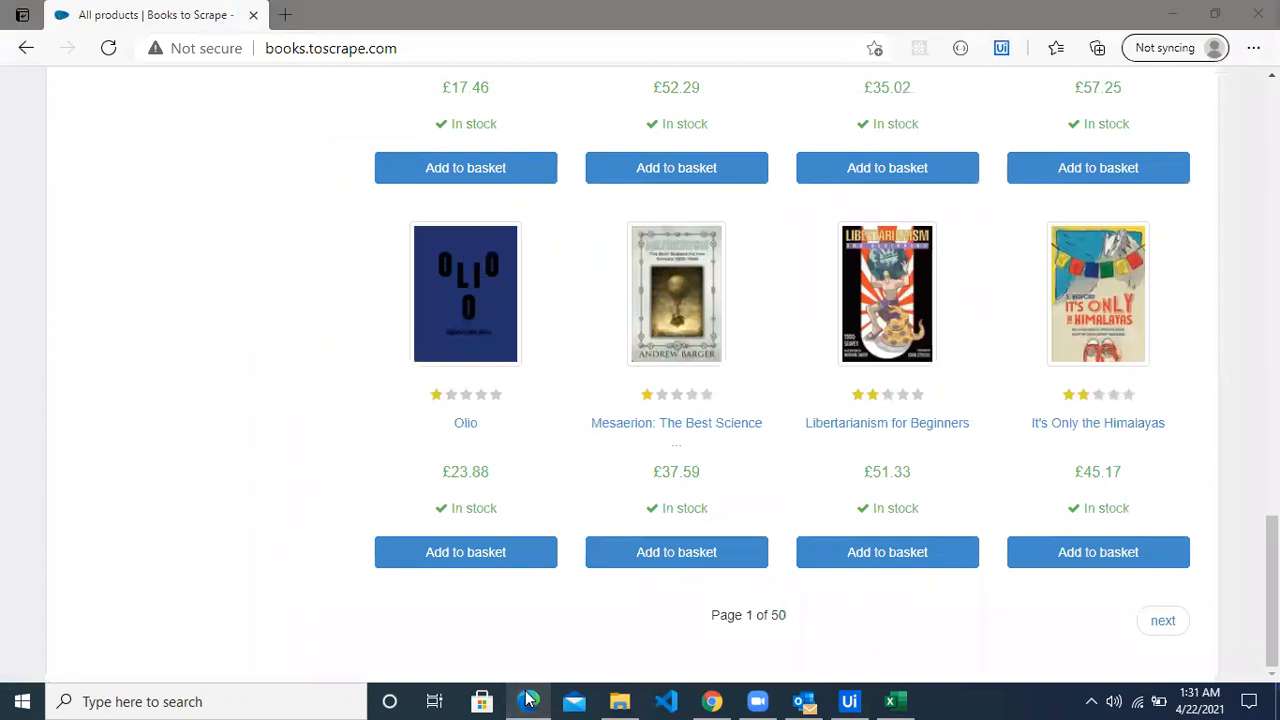
click(1237, 117)
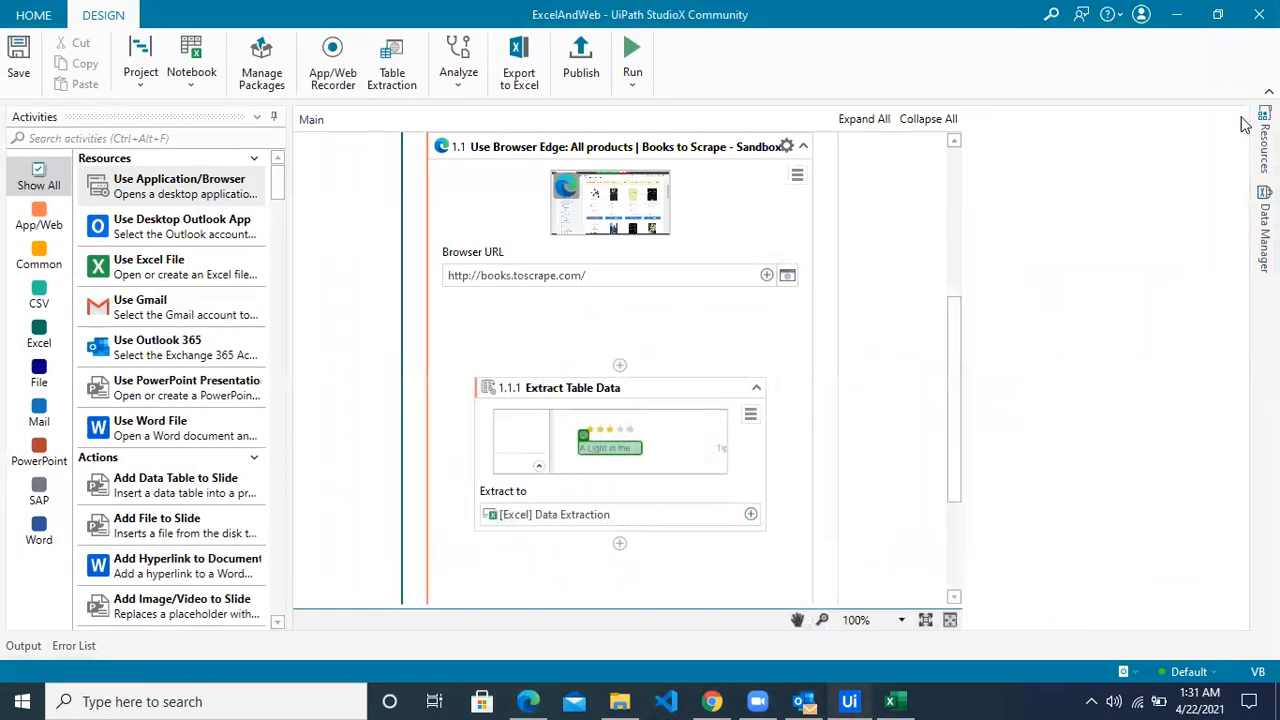
Close Books_Report.xlsx in Excel and run the workflow from StudioX to extract the books across all catalogue pages.
click(890, 701)
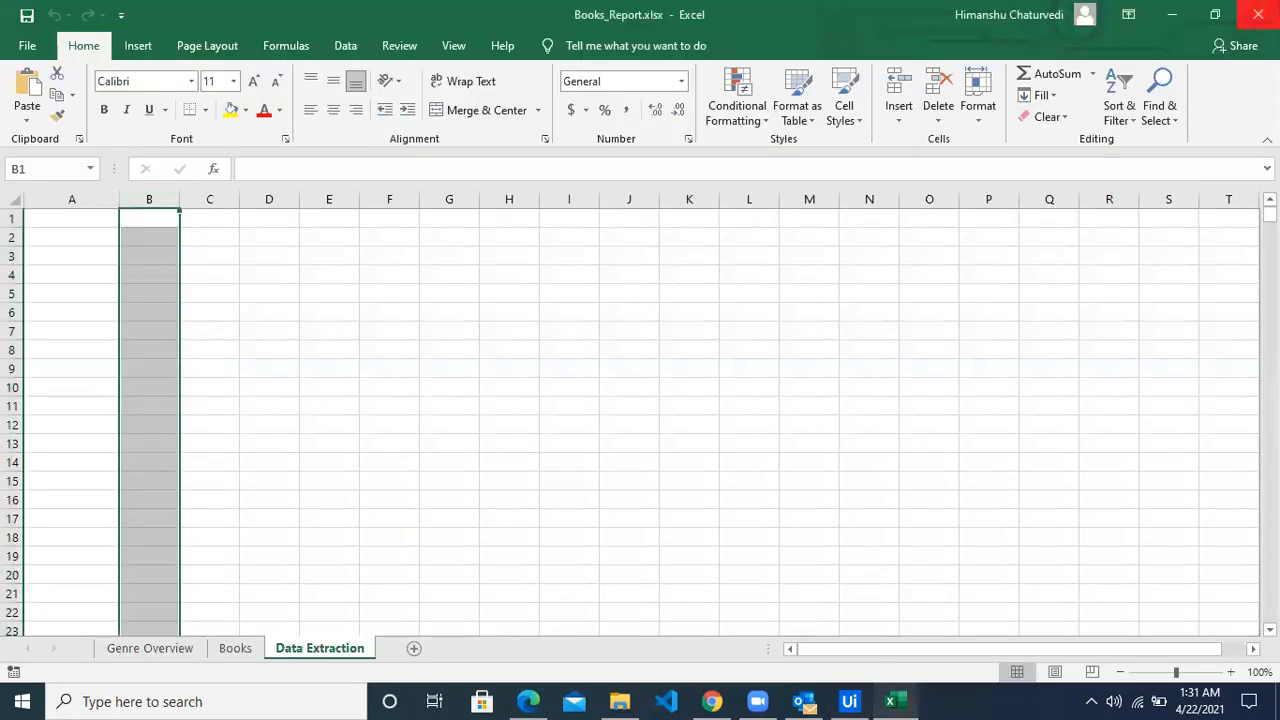
key(alt+Tab)
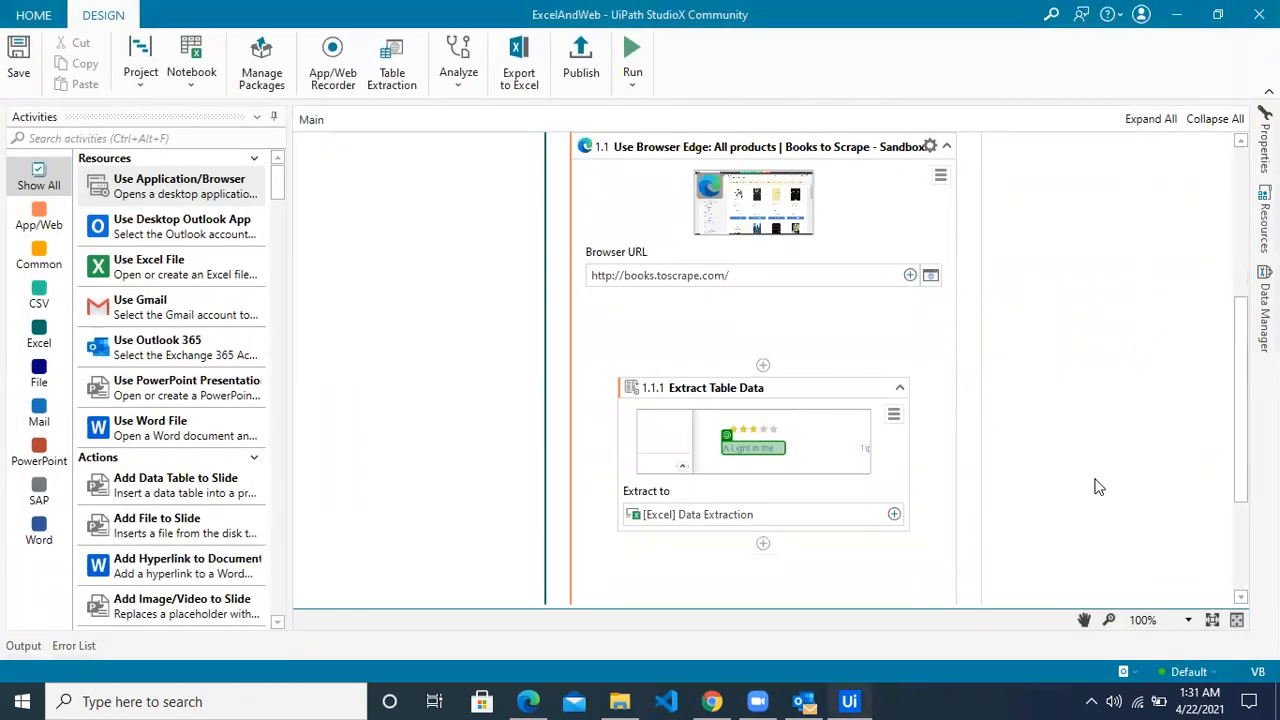
scroll(1095, 488, up, 3)
scroll(1095, 488, up, 2)
click(632, 52)
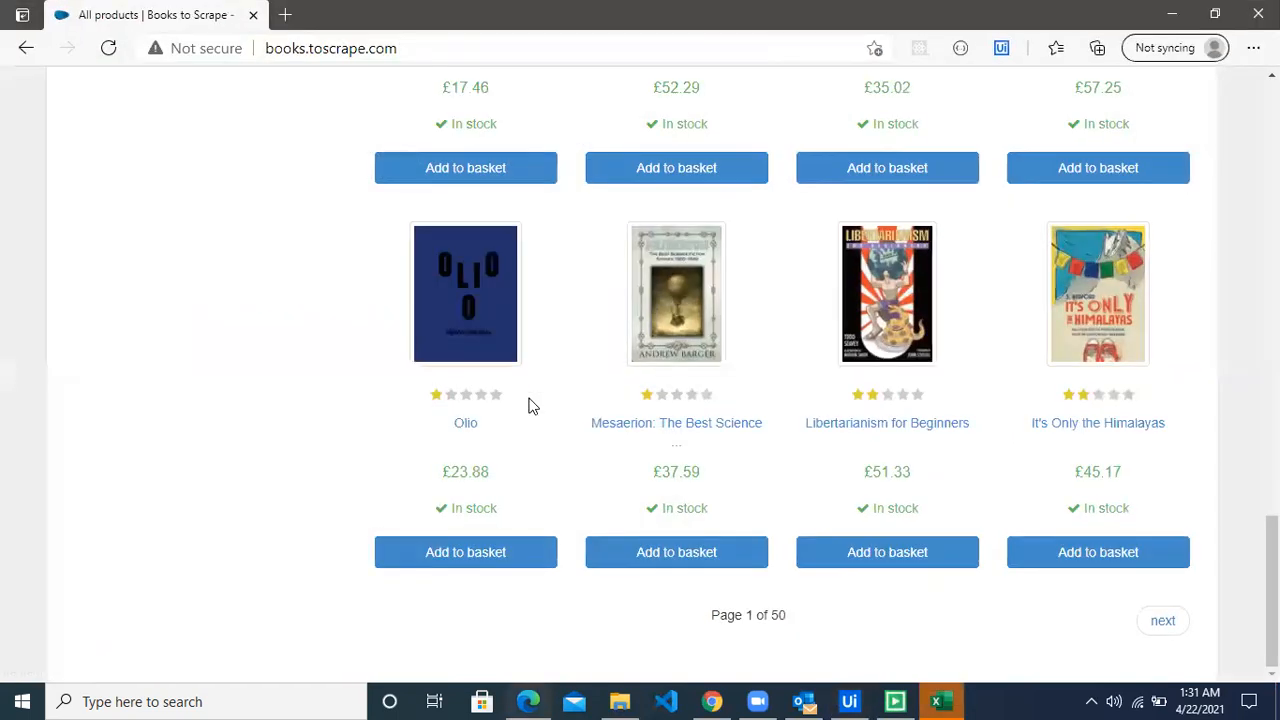
click(1162, 622)
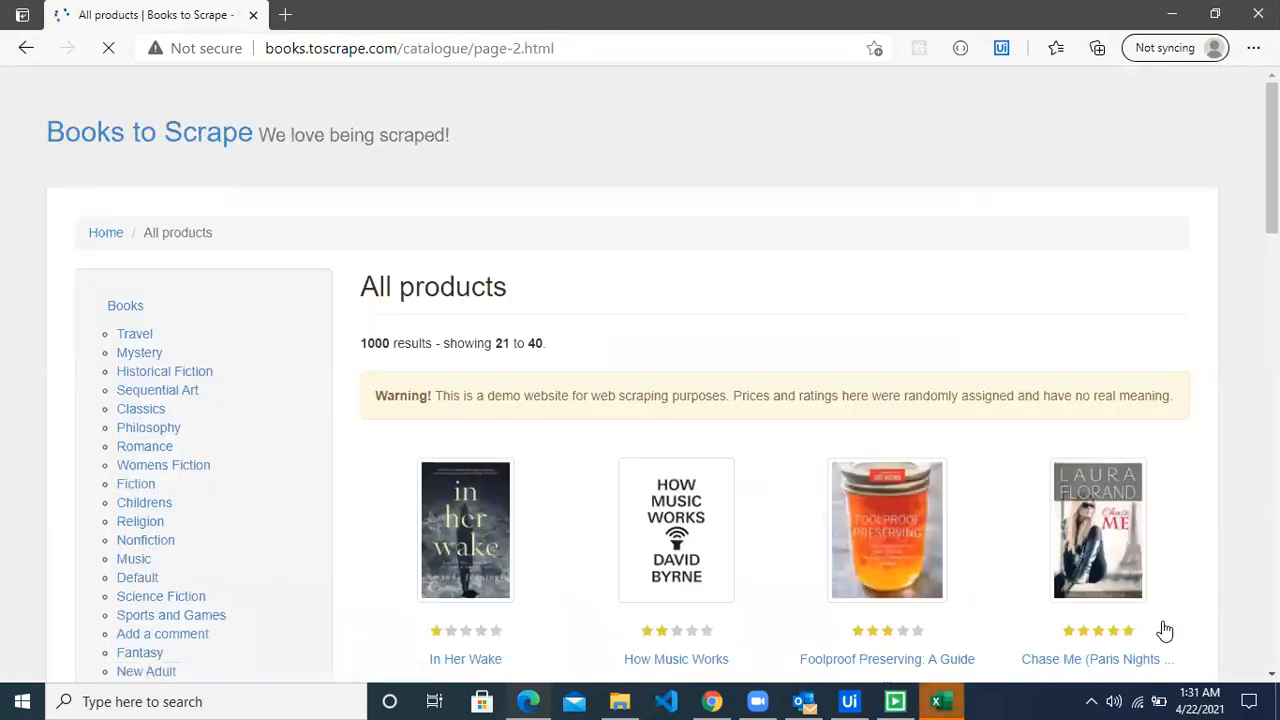
click(1162, 623)
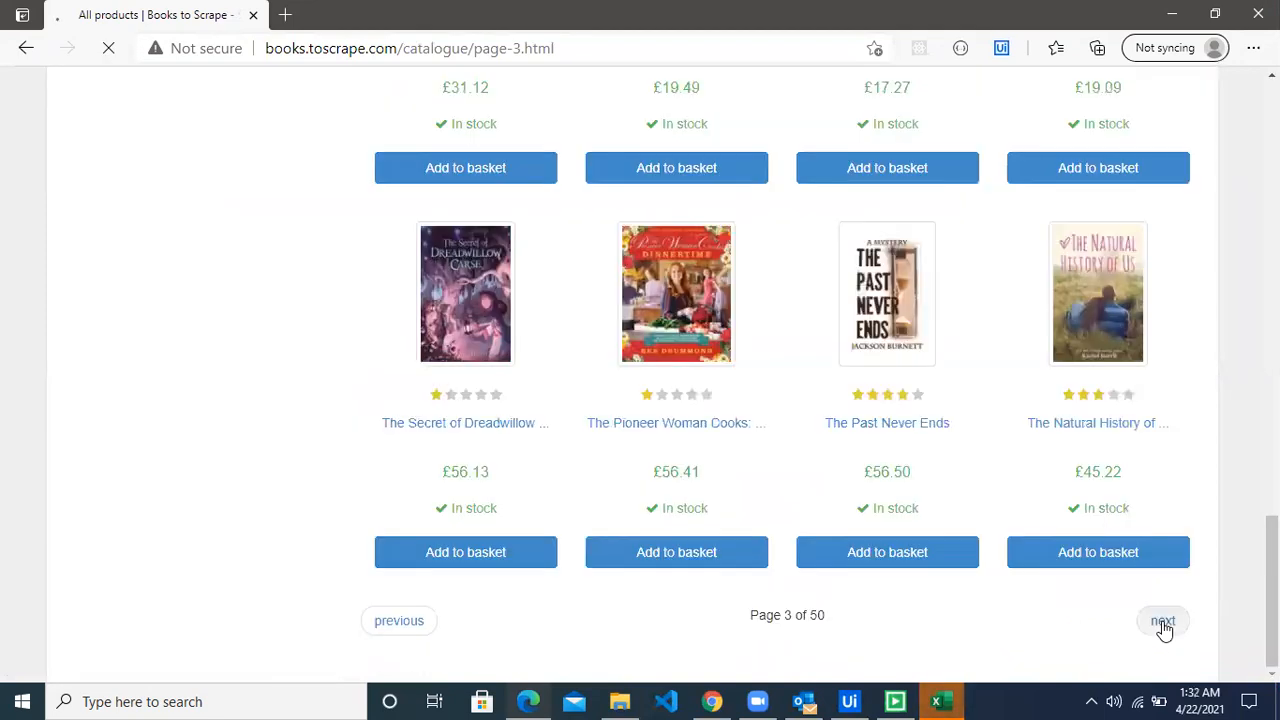
click(1163, 623)
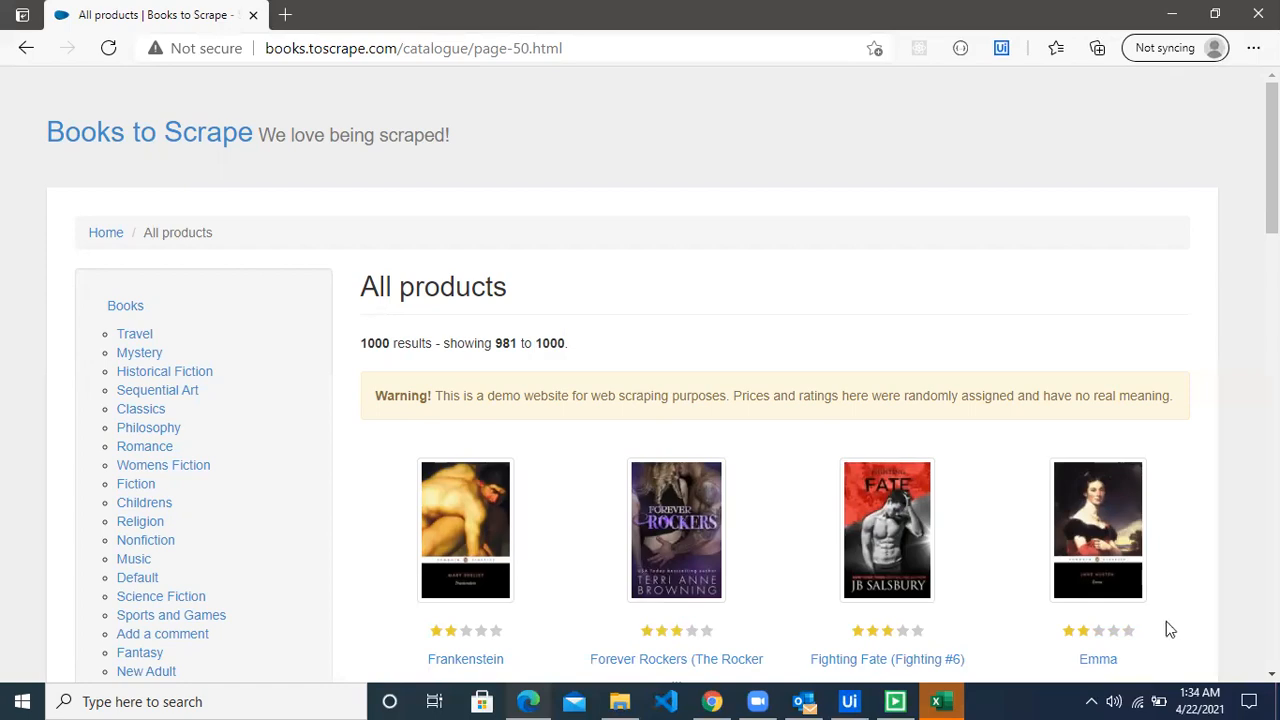
Open Books_Report.xlsx from the Sales Report folder and widen columns A and B of the Data Extraction sheet.
click(852, 701)
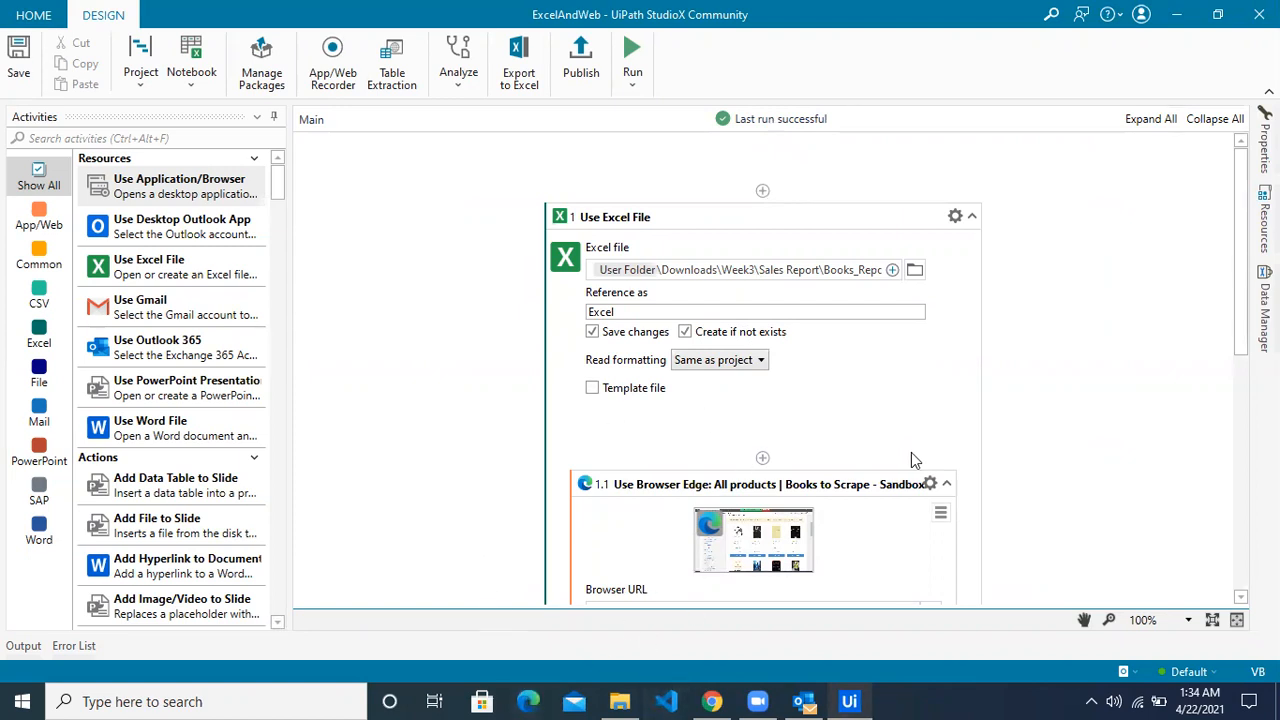
scroll(911, 455, down, 3)
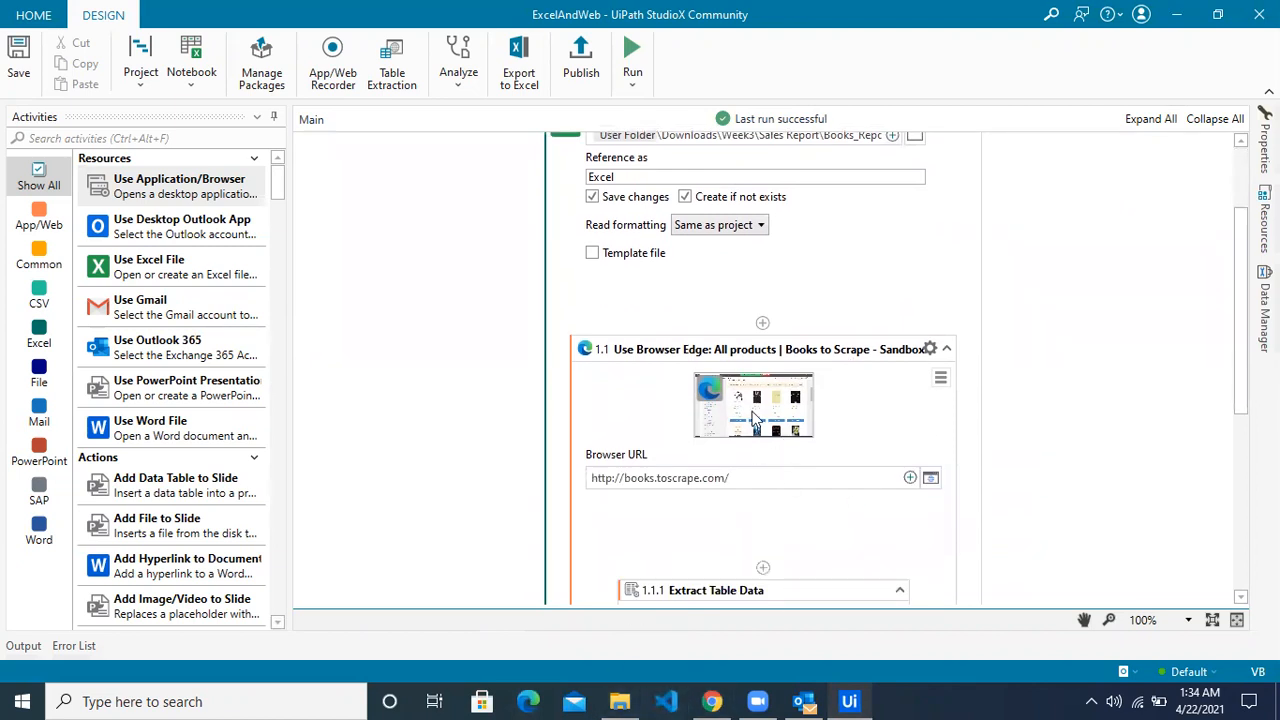
click(619, 701)
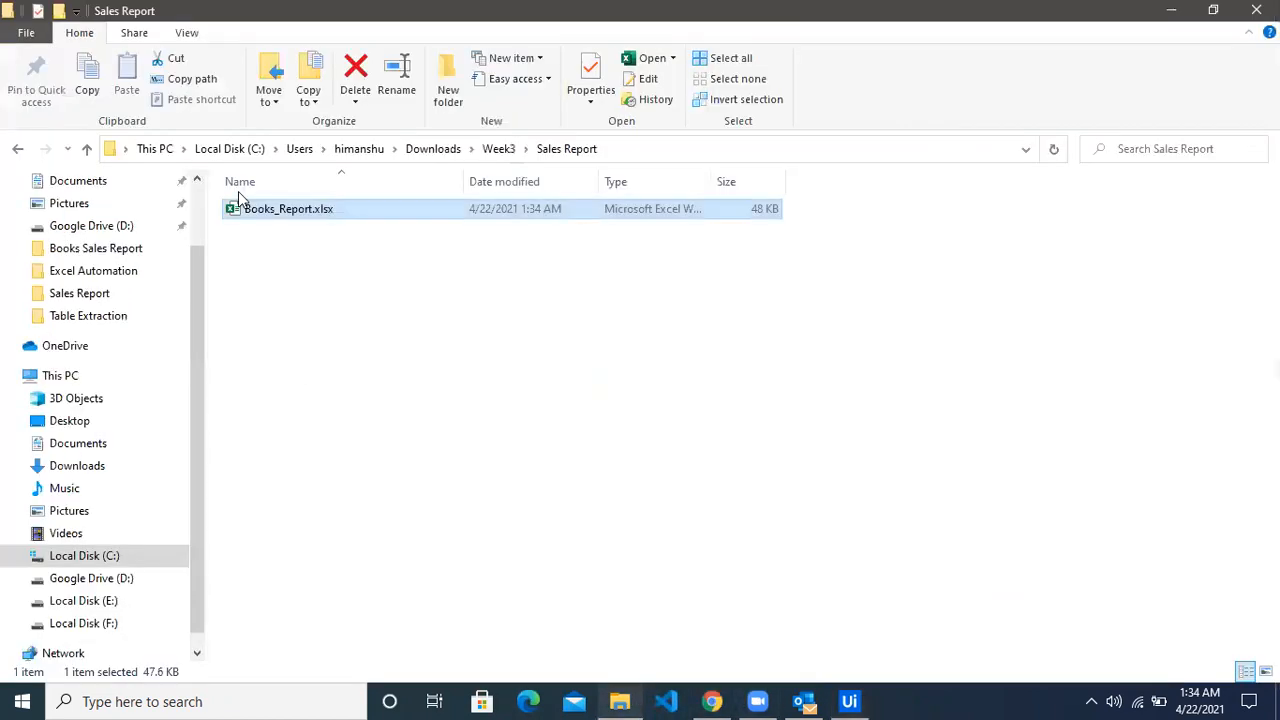
double_click(277, 214)
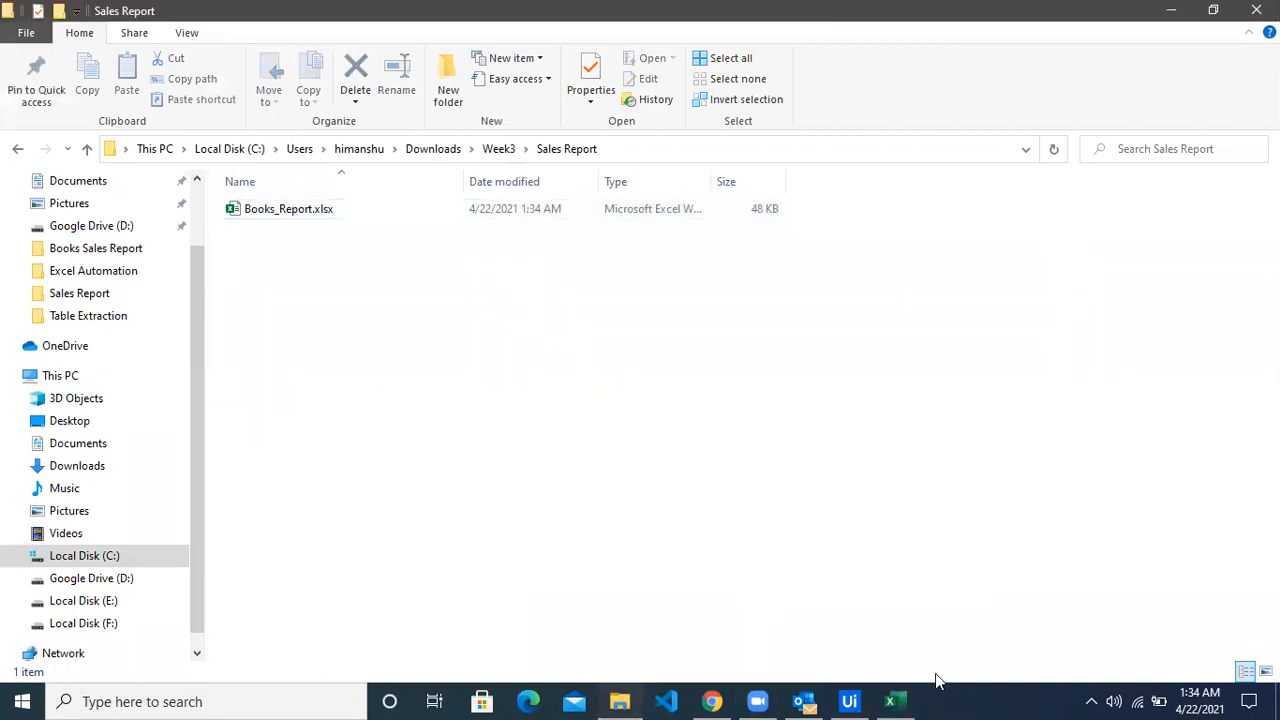
click(890, 700)
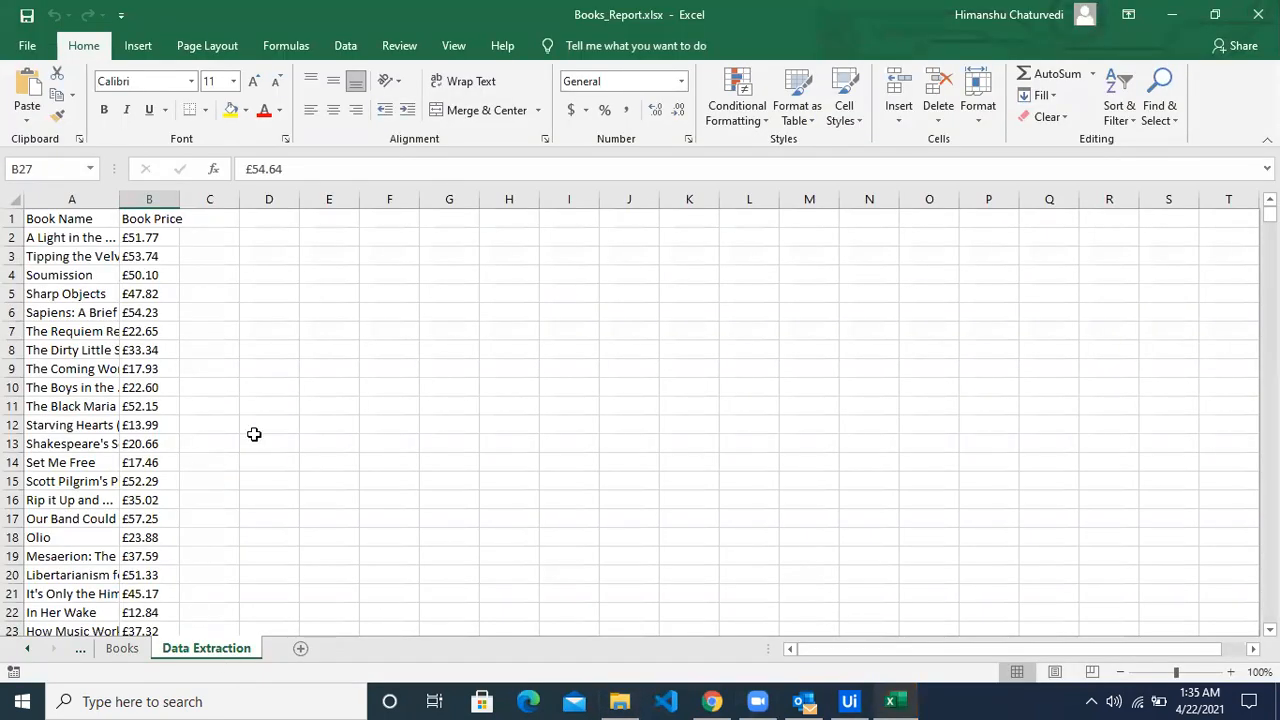
drag(120, 199, 362, 199)
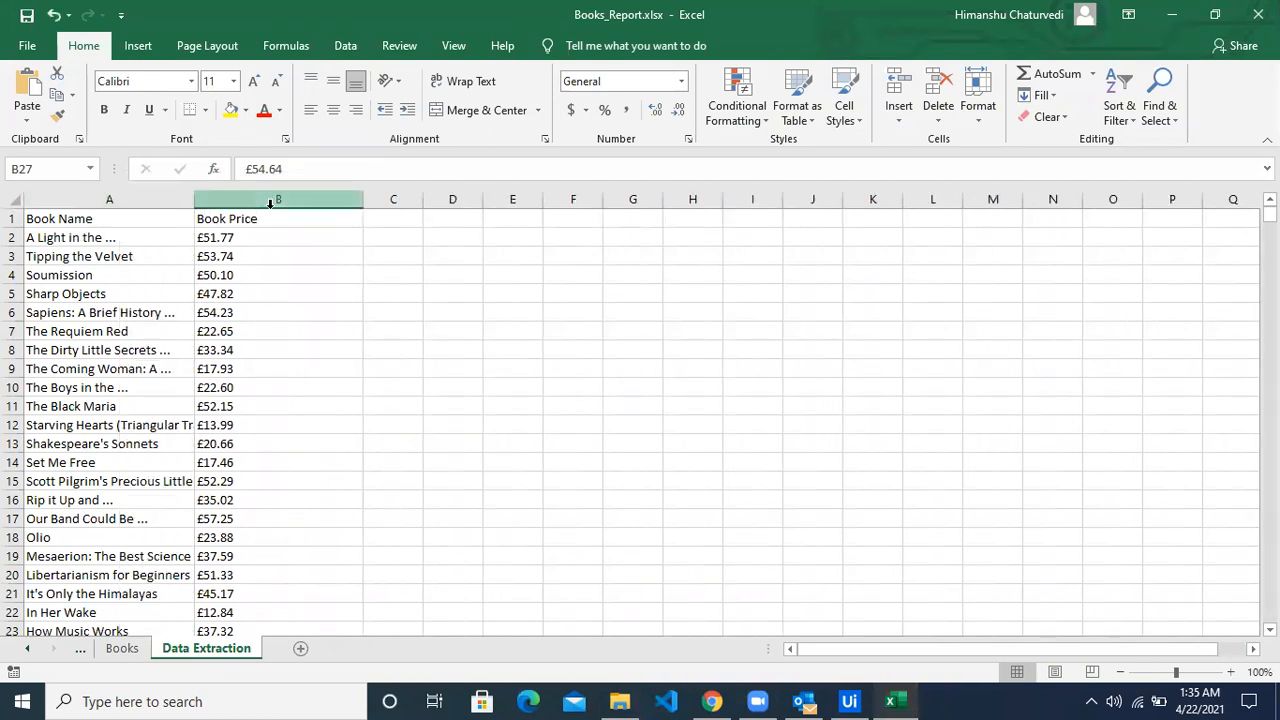
Compare the Book column of the Books sheet with the Book Name column of the Data Extraction sheet.
click(24, 649)
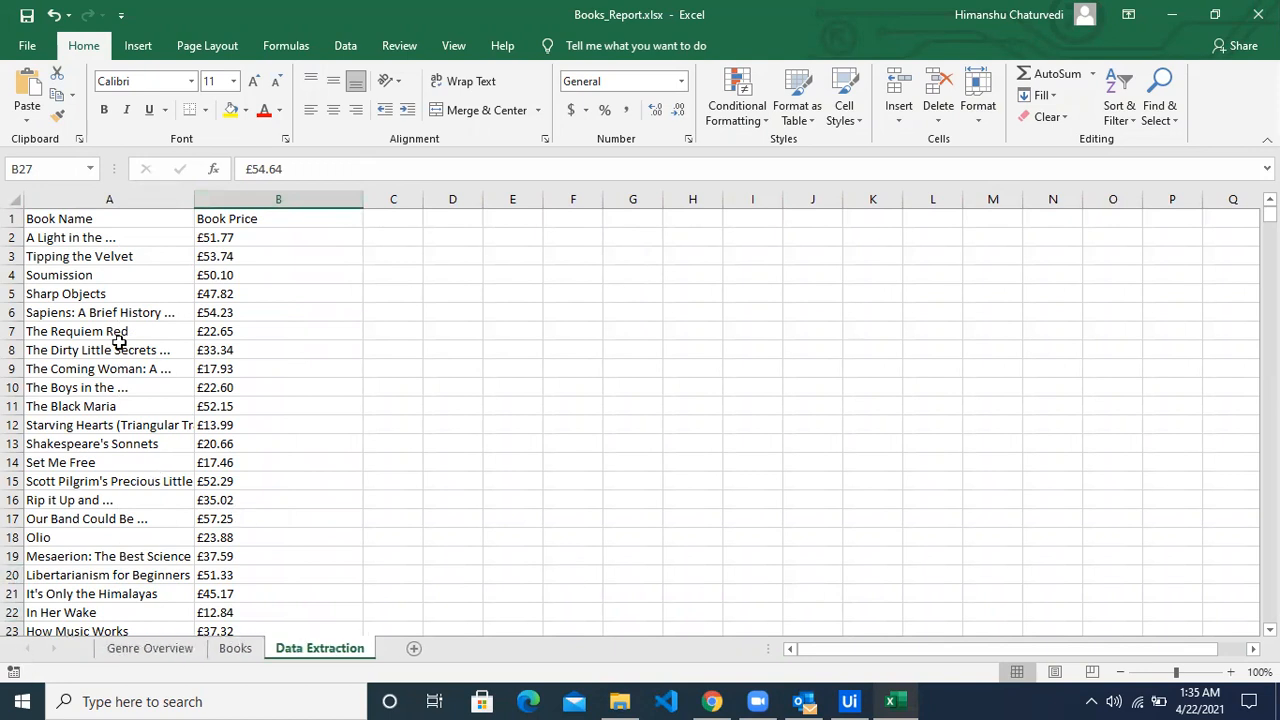
click(229, 650)
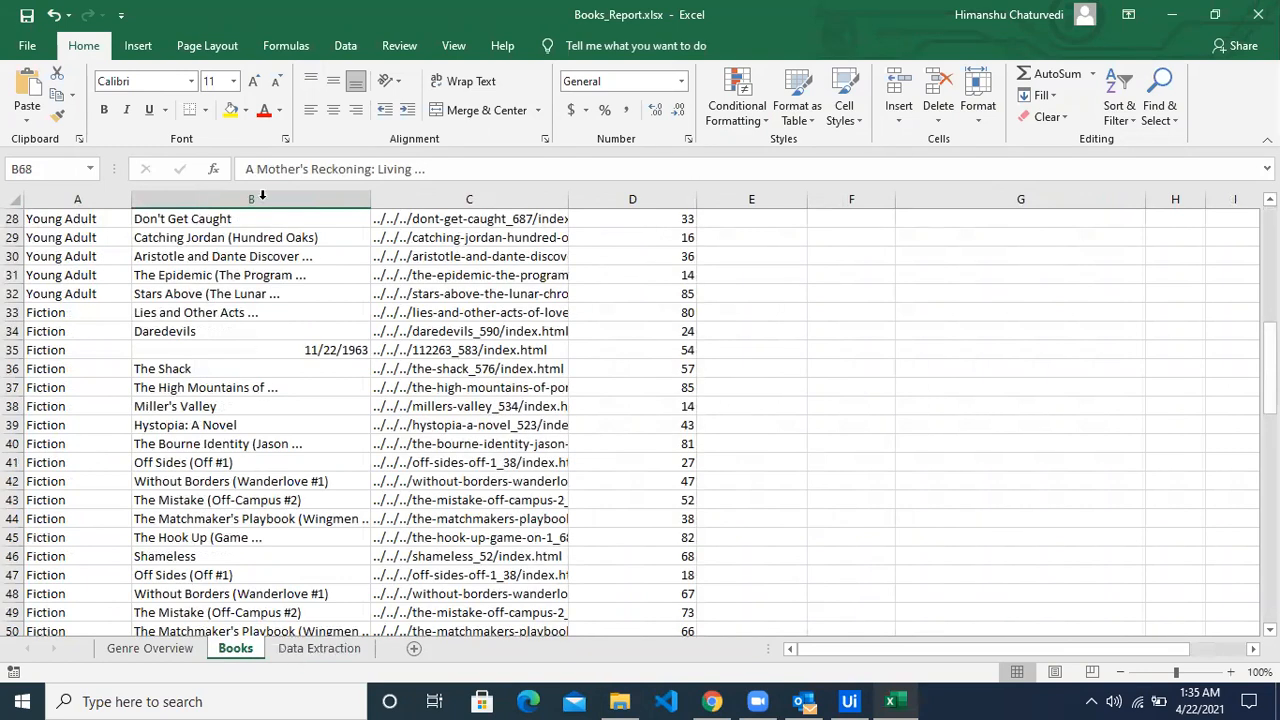
scroll(269, 378, up, 9)
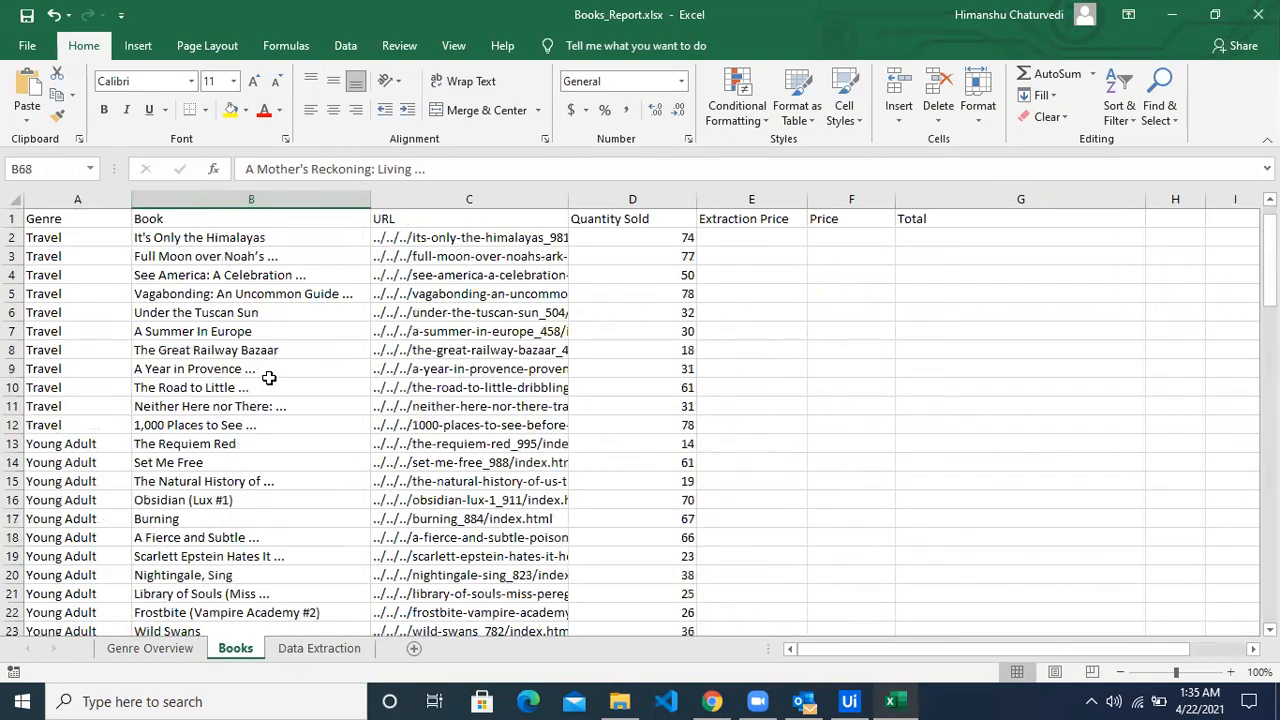
click(208, 241)
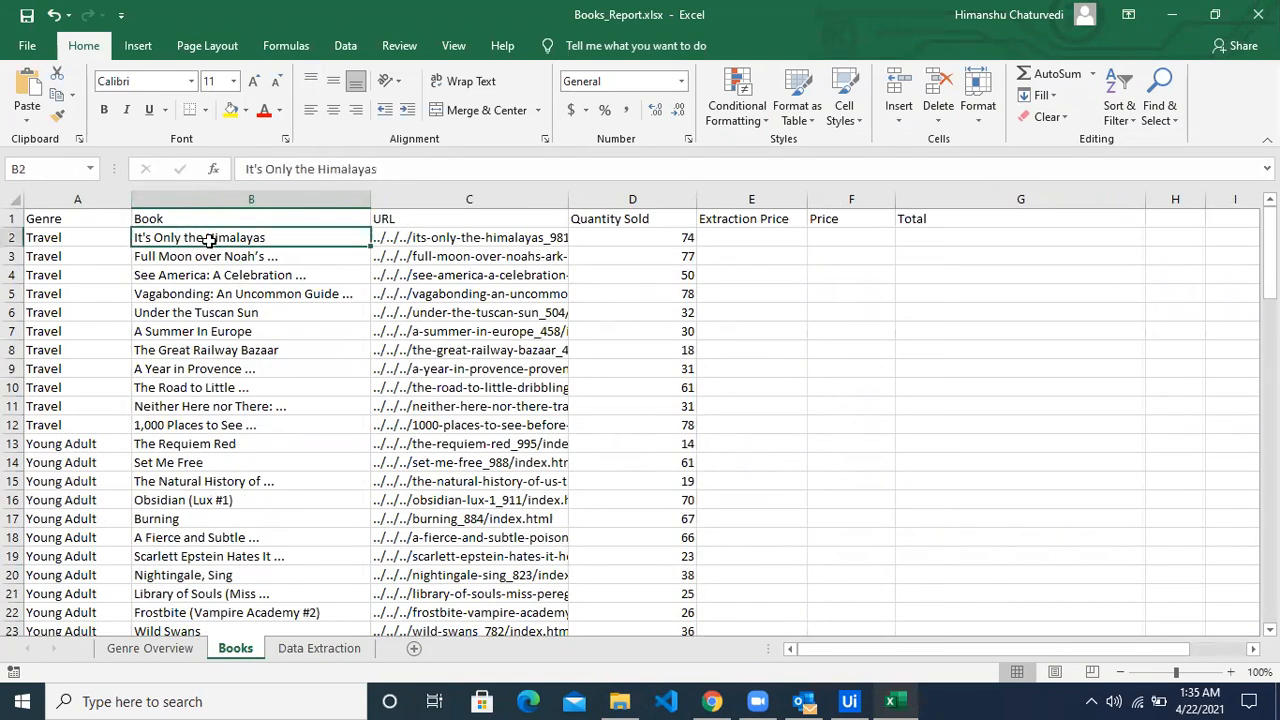
click(297, 652)
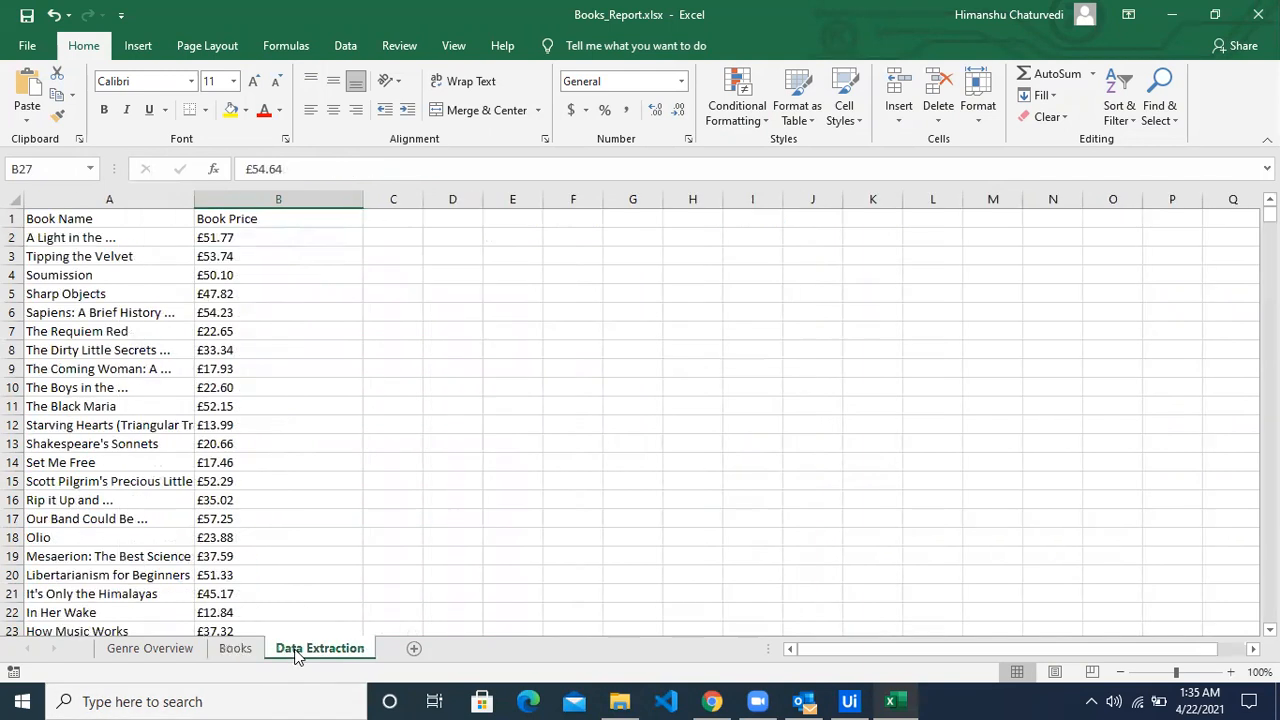
click(130, 205)
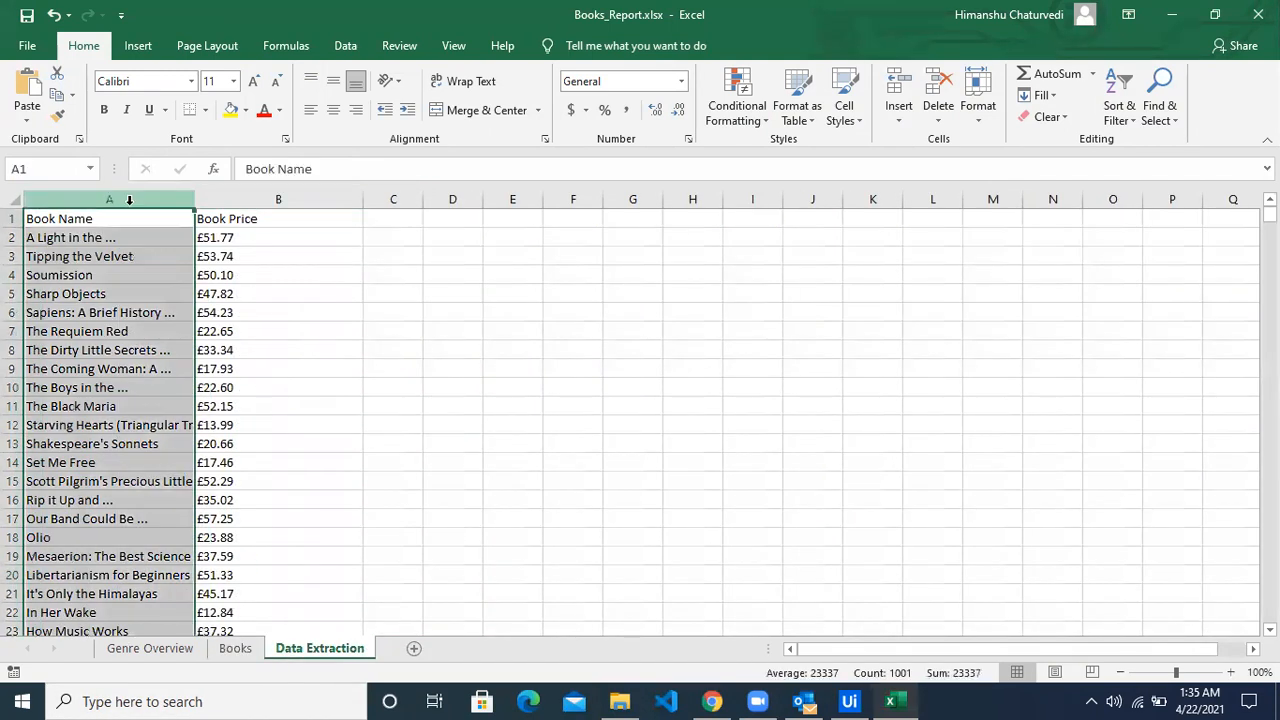
Copy the title in B2 of the Books sheet and find "It's Only the Himalayas" on the Data Extraction sheet.
click(232, 649)
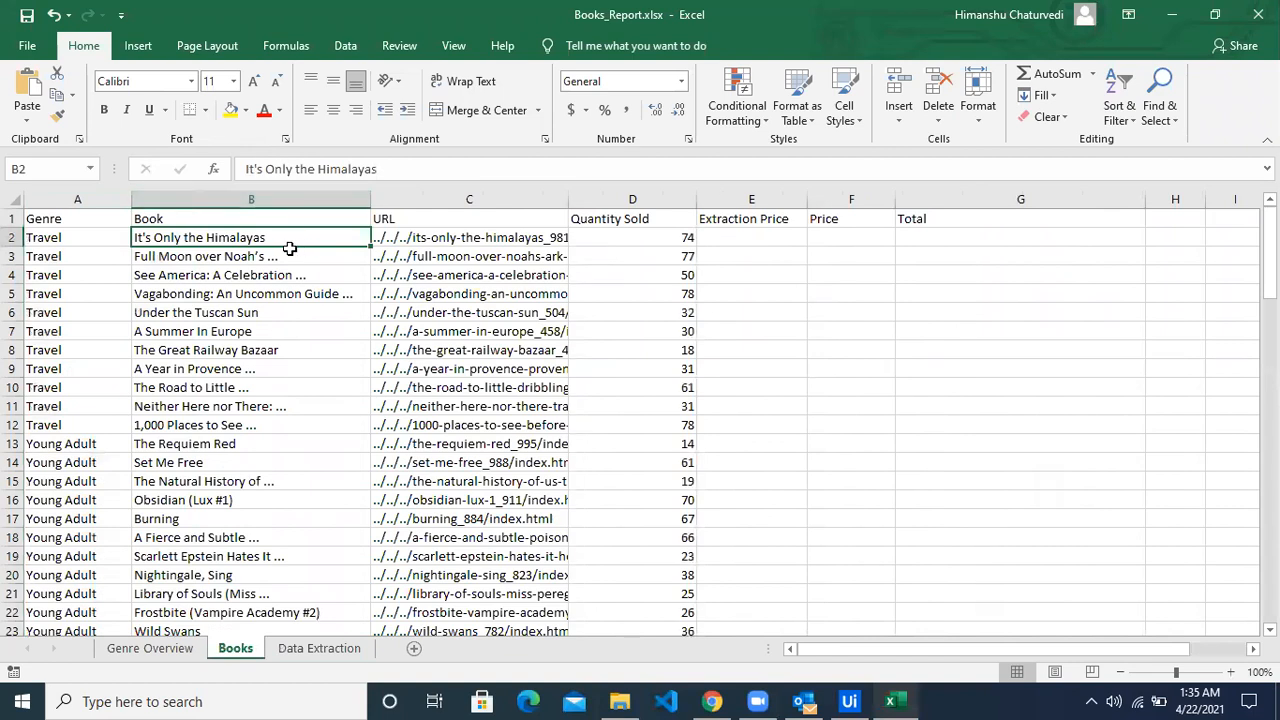
key(ctrl+c)
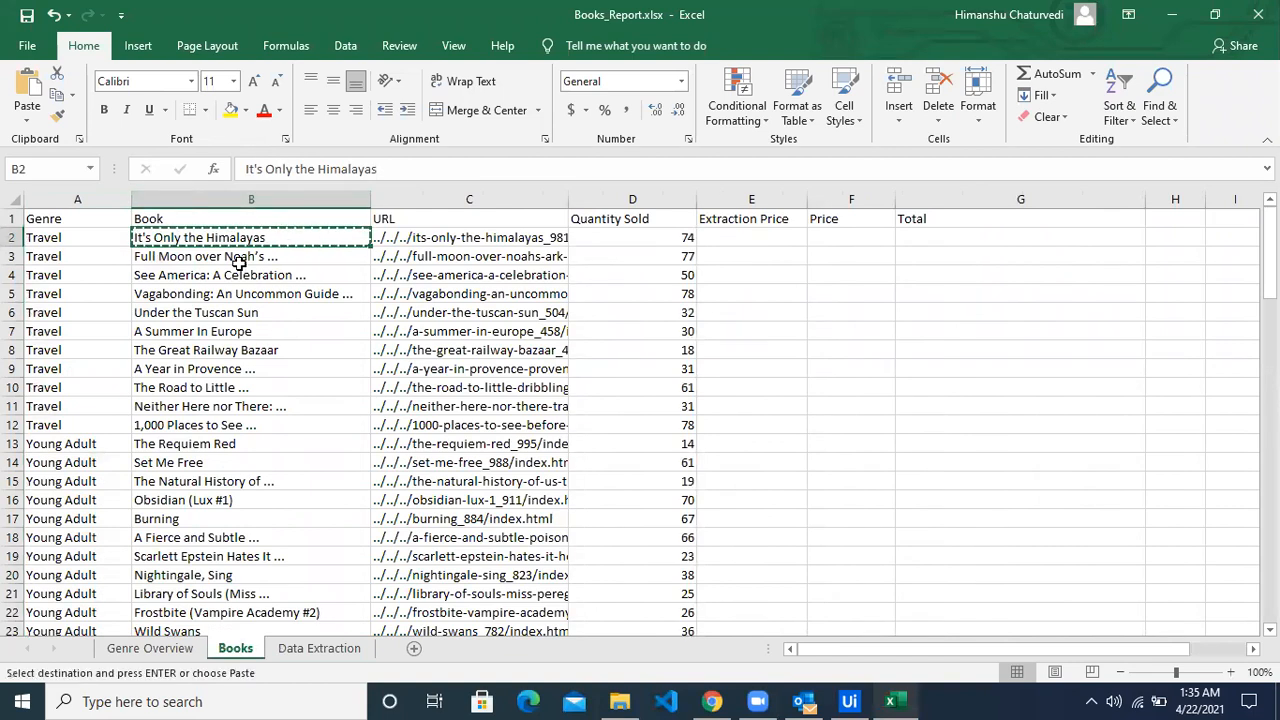
click(292, 648)
click(708, 420)
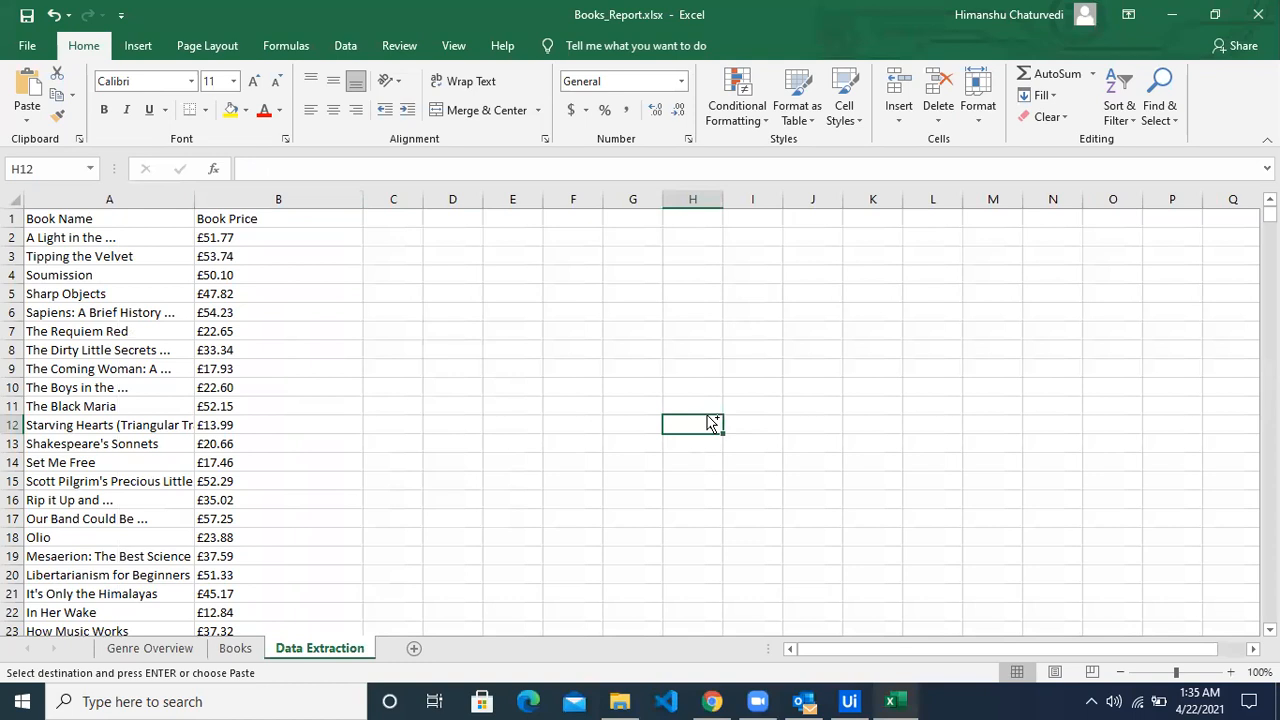
key(ctrl+f)
key(ctrl+v)
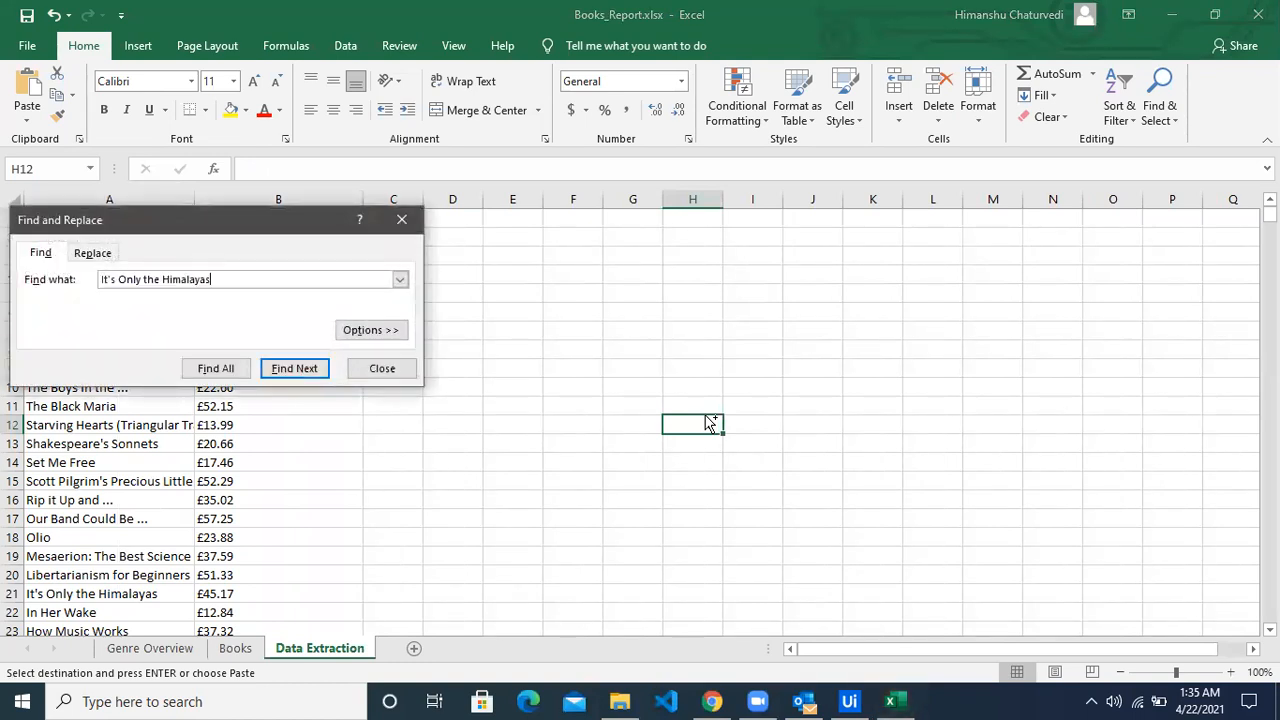
key(Return)
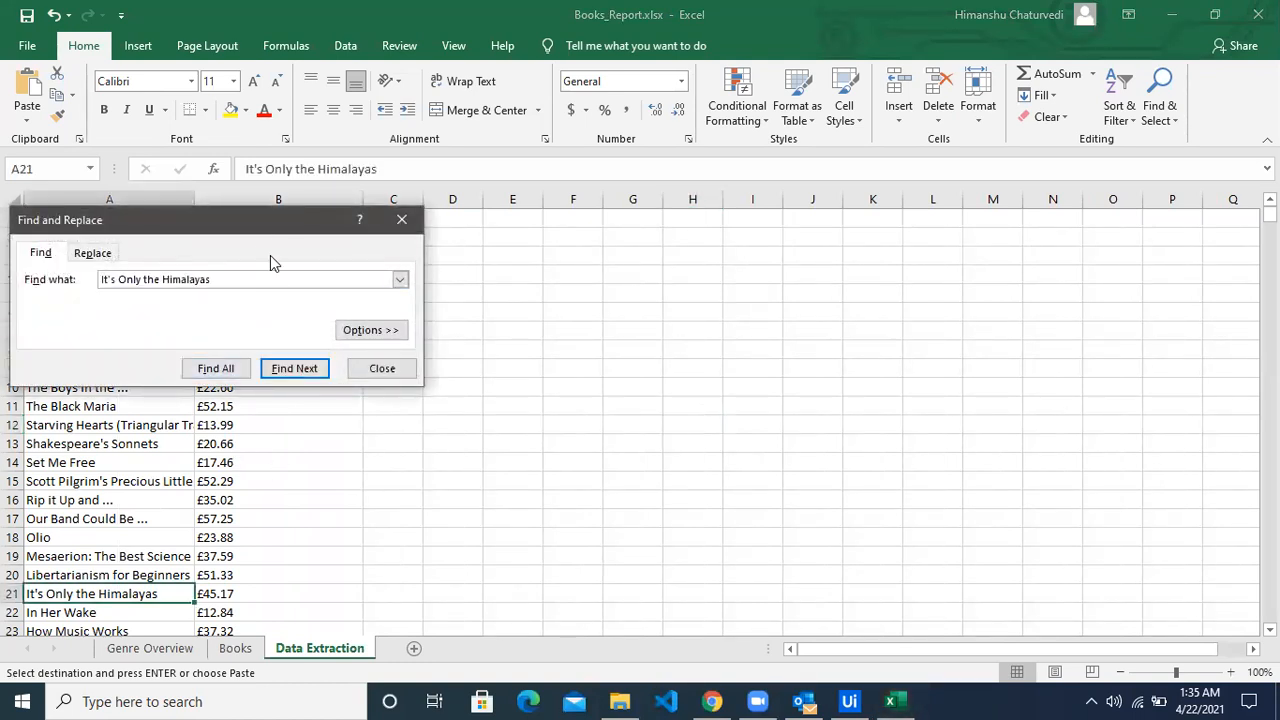
drag(265, 238, 858, 313)
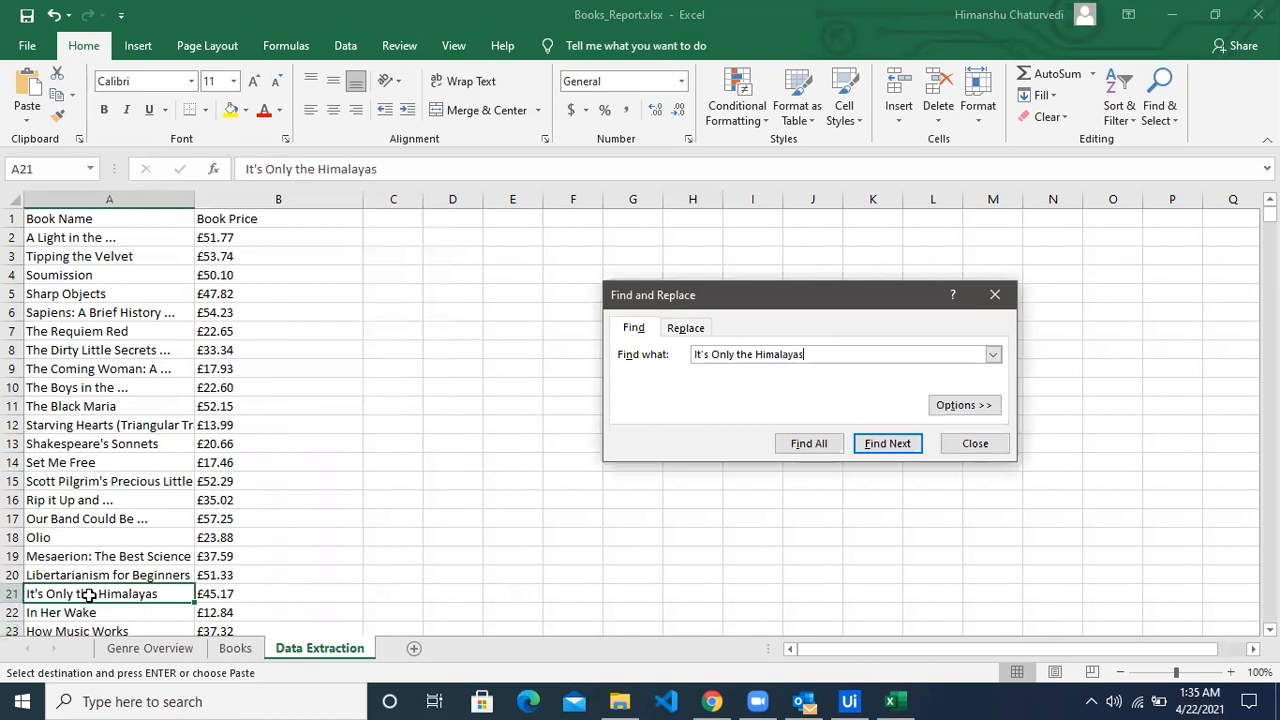
Copy the found book's price, £45.17, into Extraction Price cell E2 of the Books sheet and close Find and Replace.
click(218, 594)
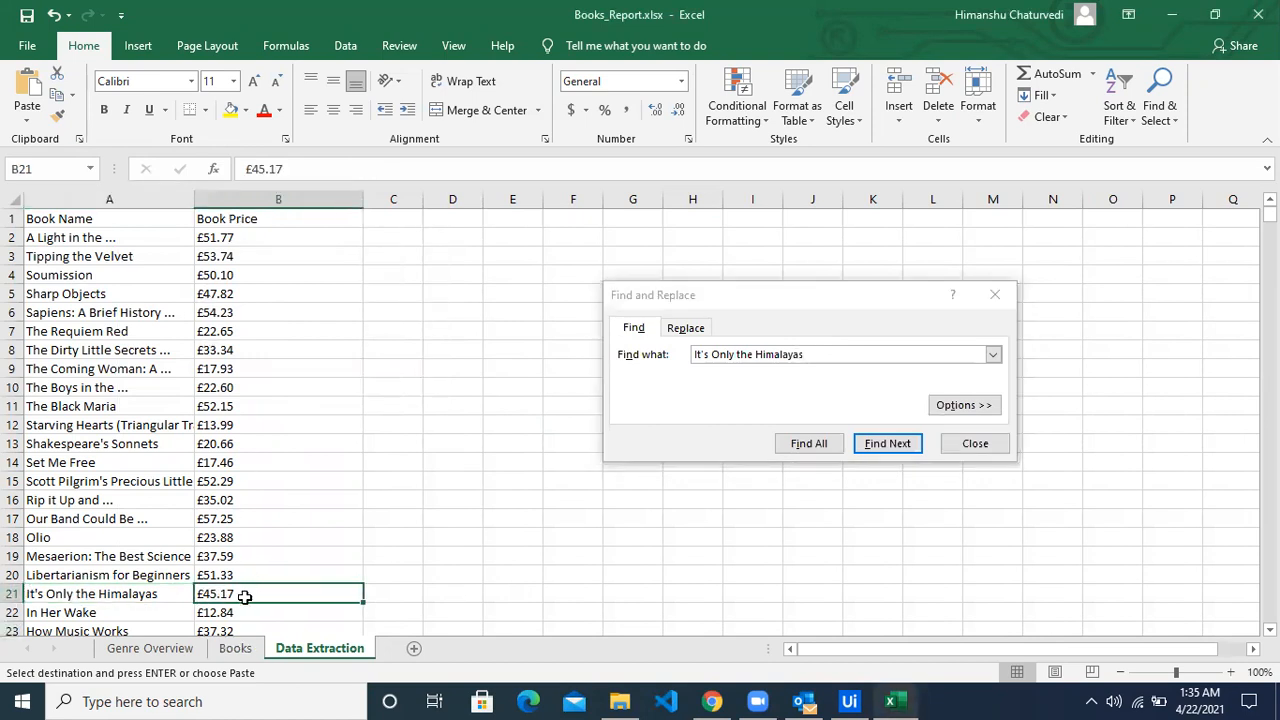
click(235, 648)
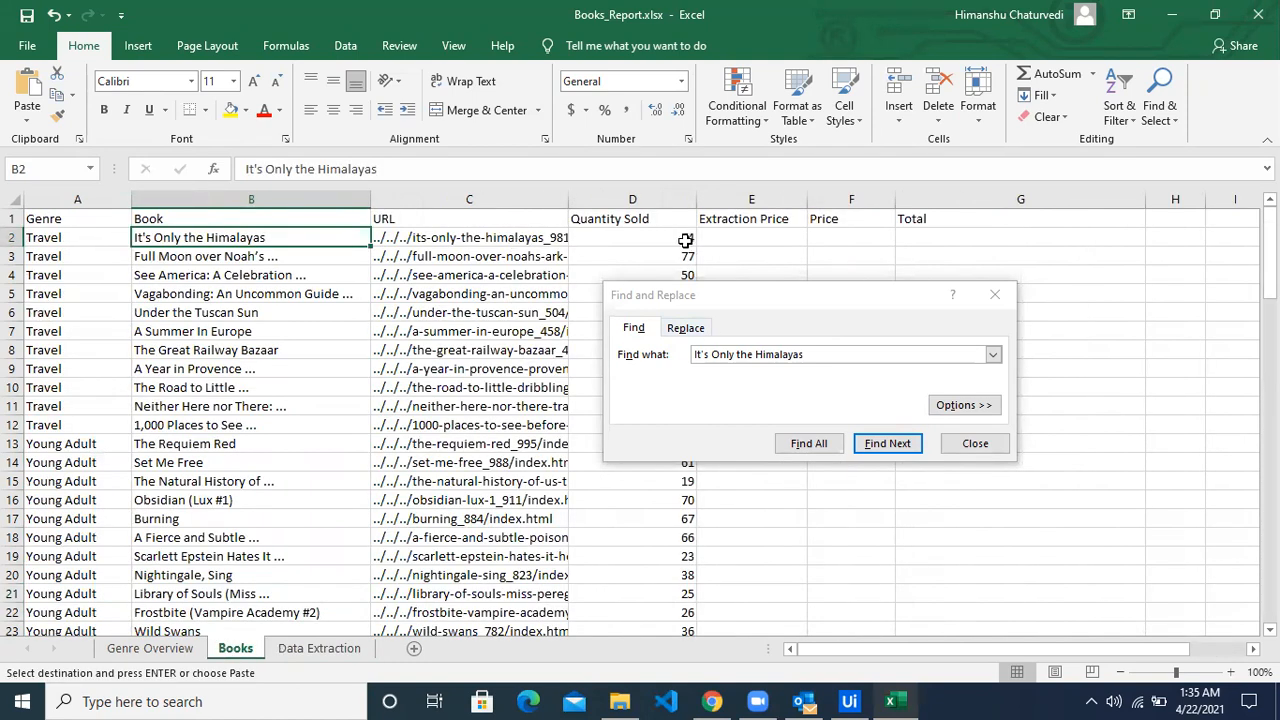
click(732, 237)
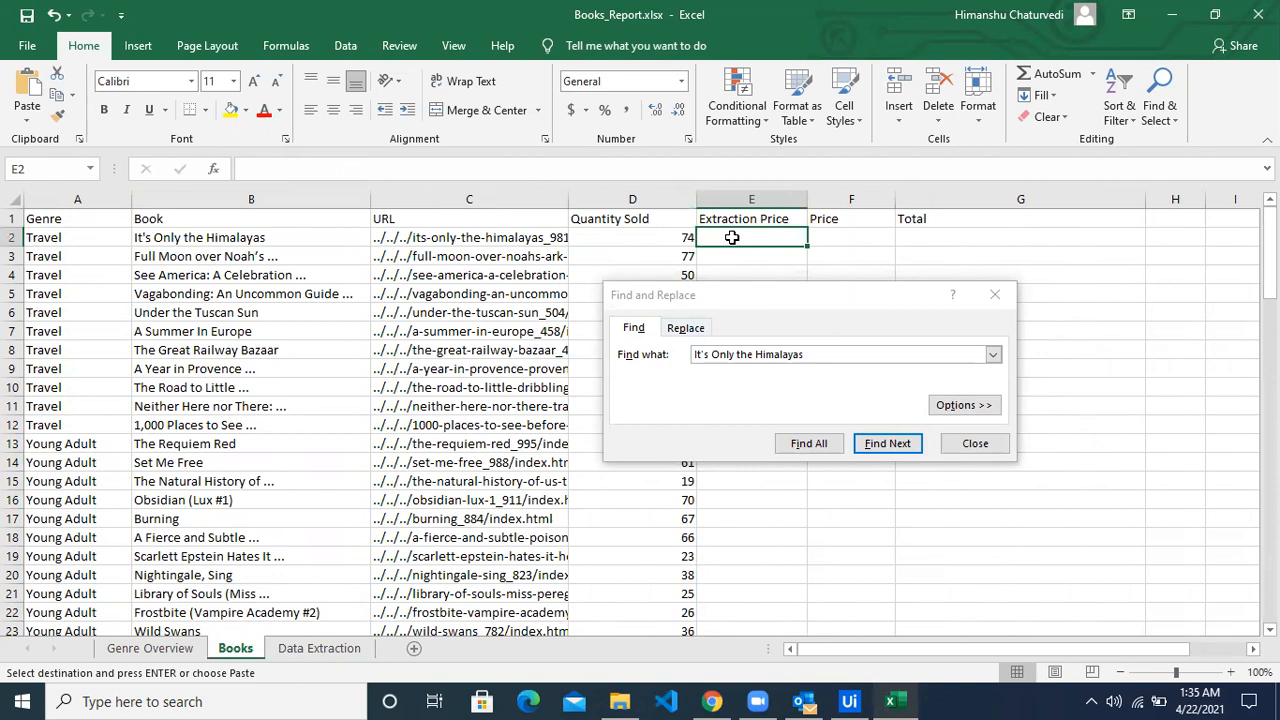
key(ctrl+v)
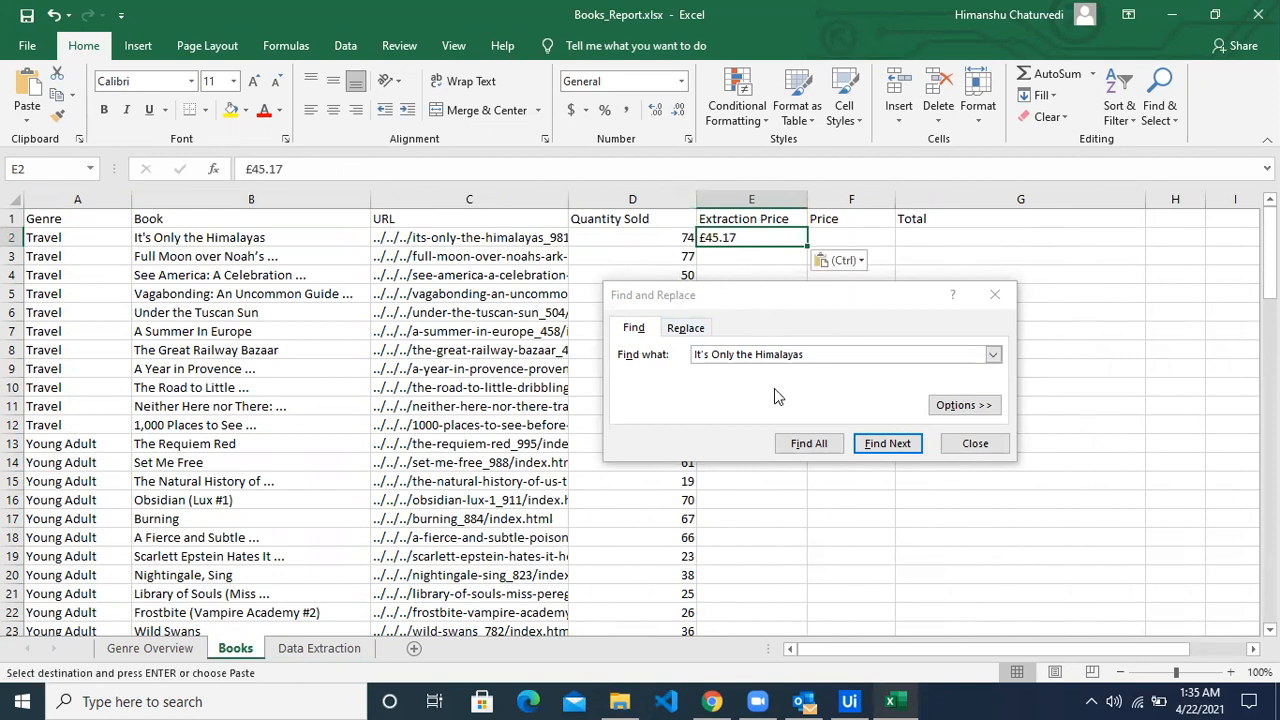
click(995, 294)
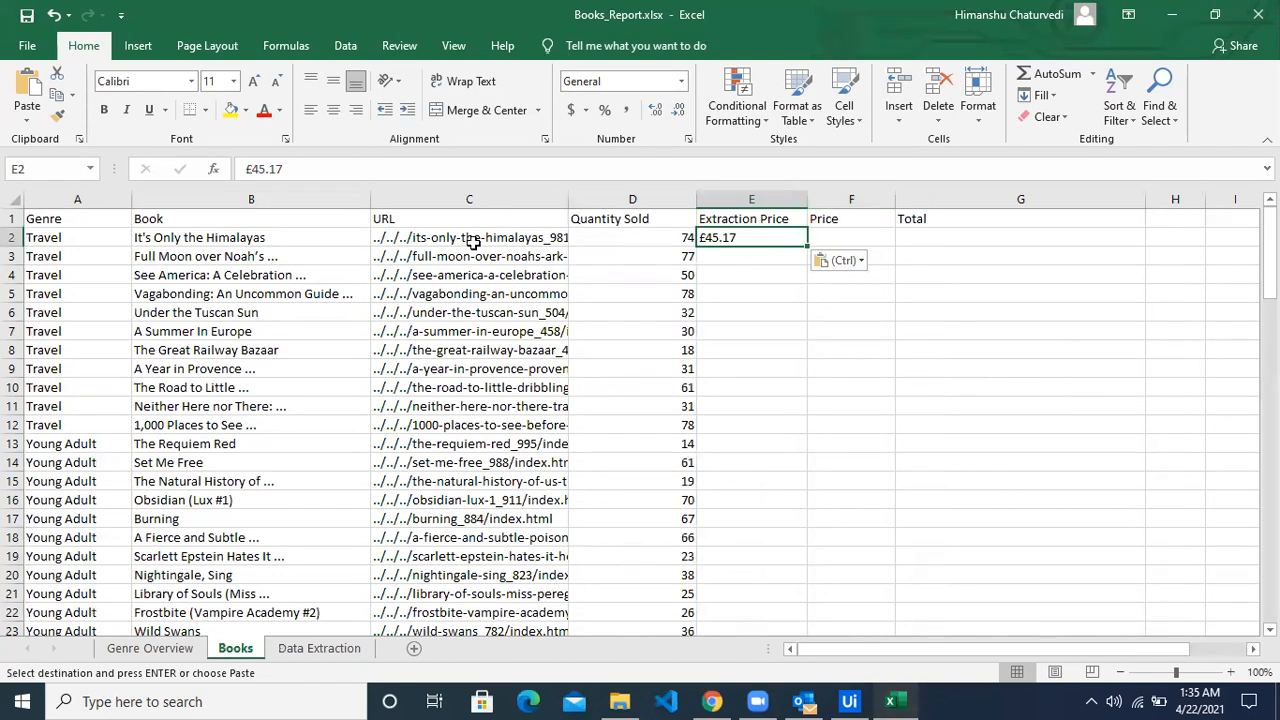
Copy only the number 45.17 from the extraction price into Price cell F2, and select Total cell G2.
drag(299, 171, 268, 170)
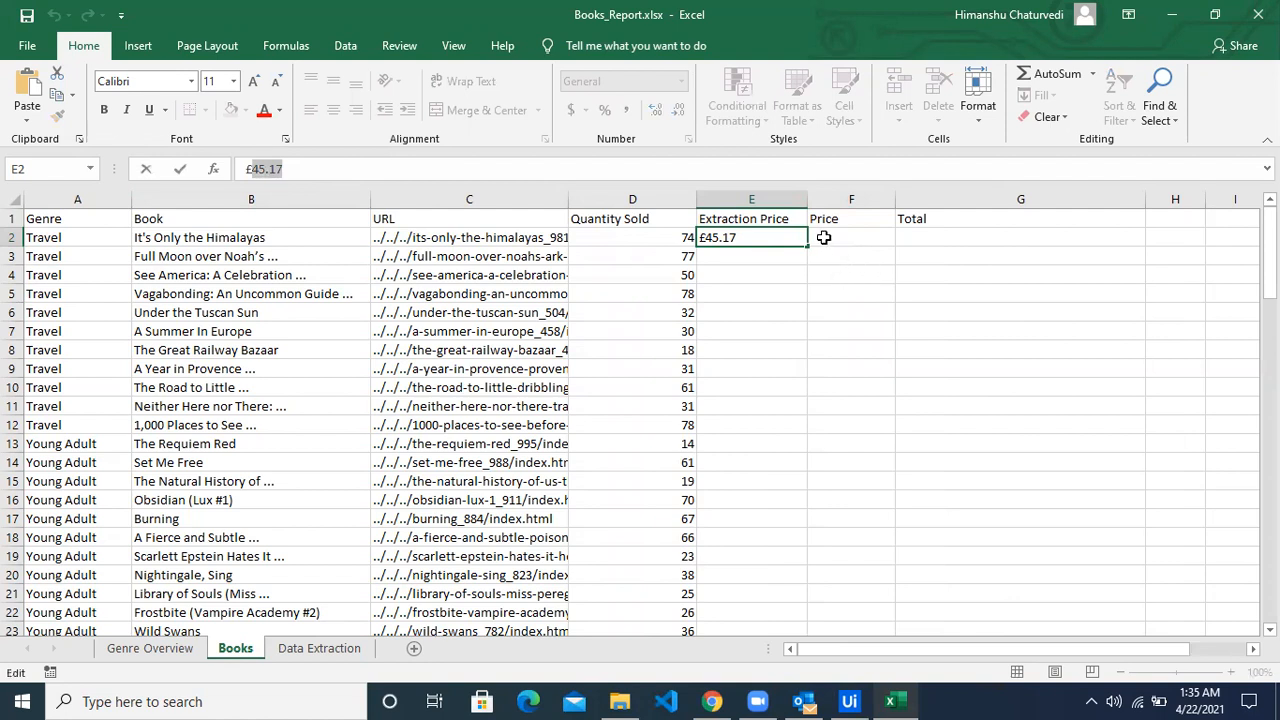
click(822, 237)
key(ctrl+v)
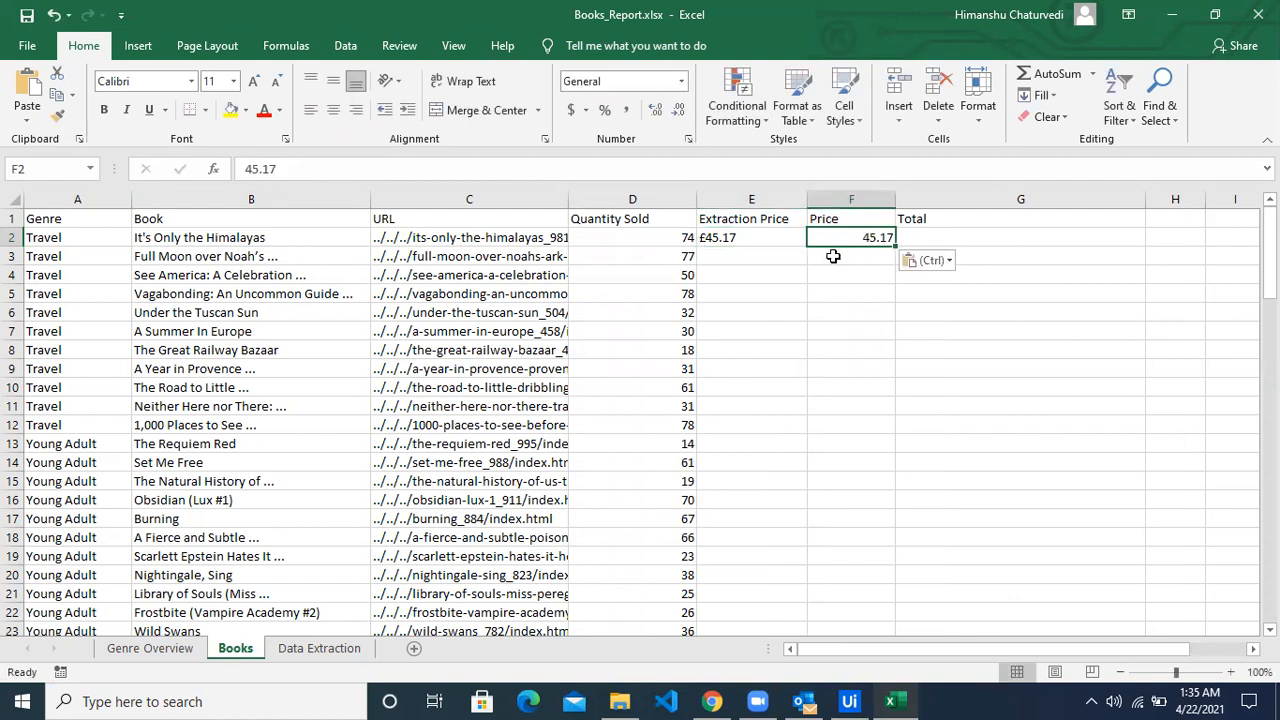
click(945, 240)
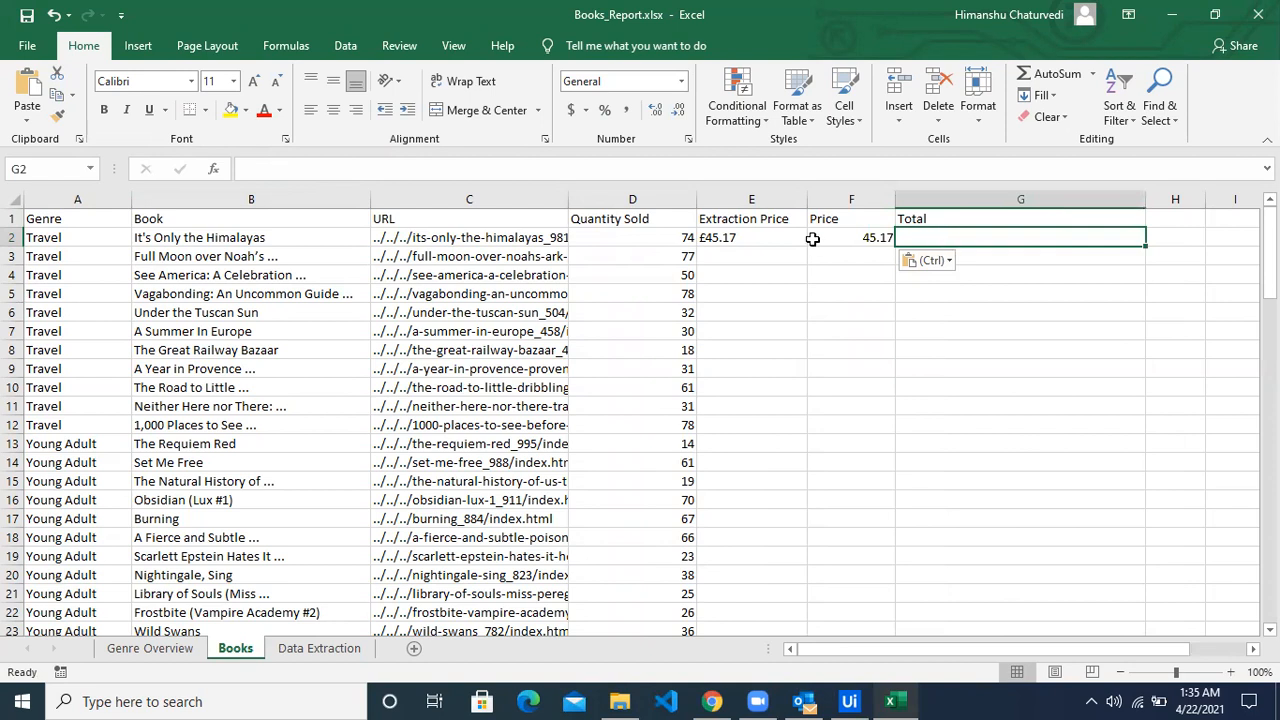
Clear the sample prices from E2 and F2 on the Books sheet and return to the Data Extraction sheet.
click(756, 240)
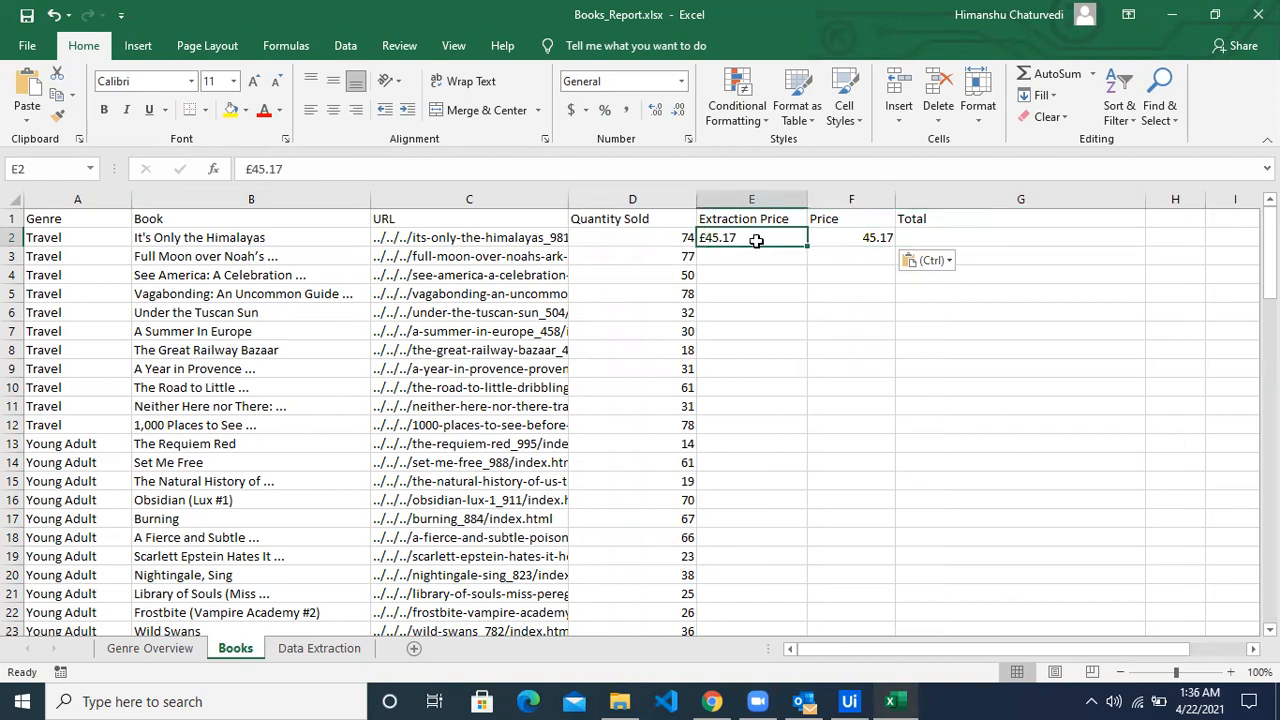
key(Delete)
click(842, 237)
key(Delete)
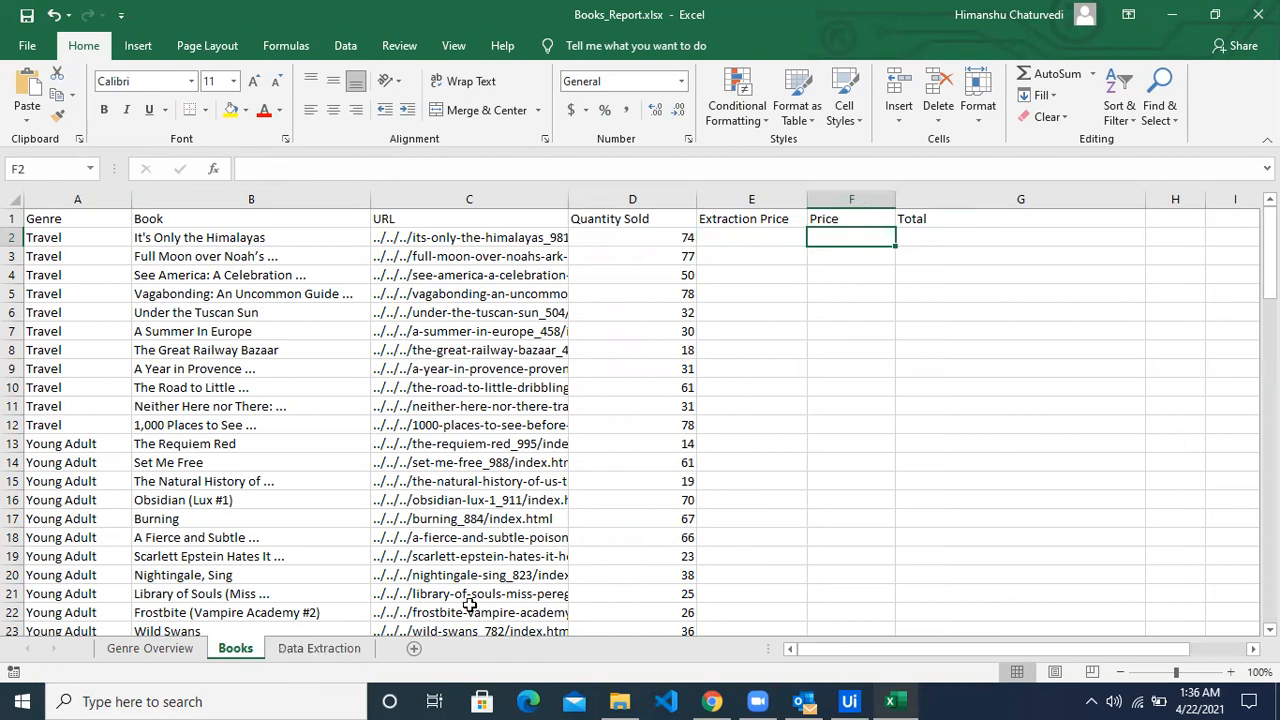
click(320, 648)
click(632, 447)
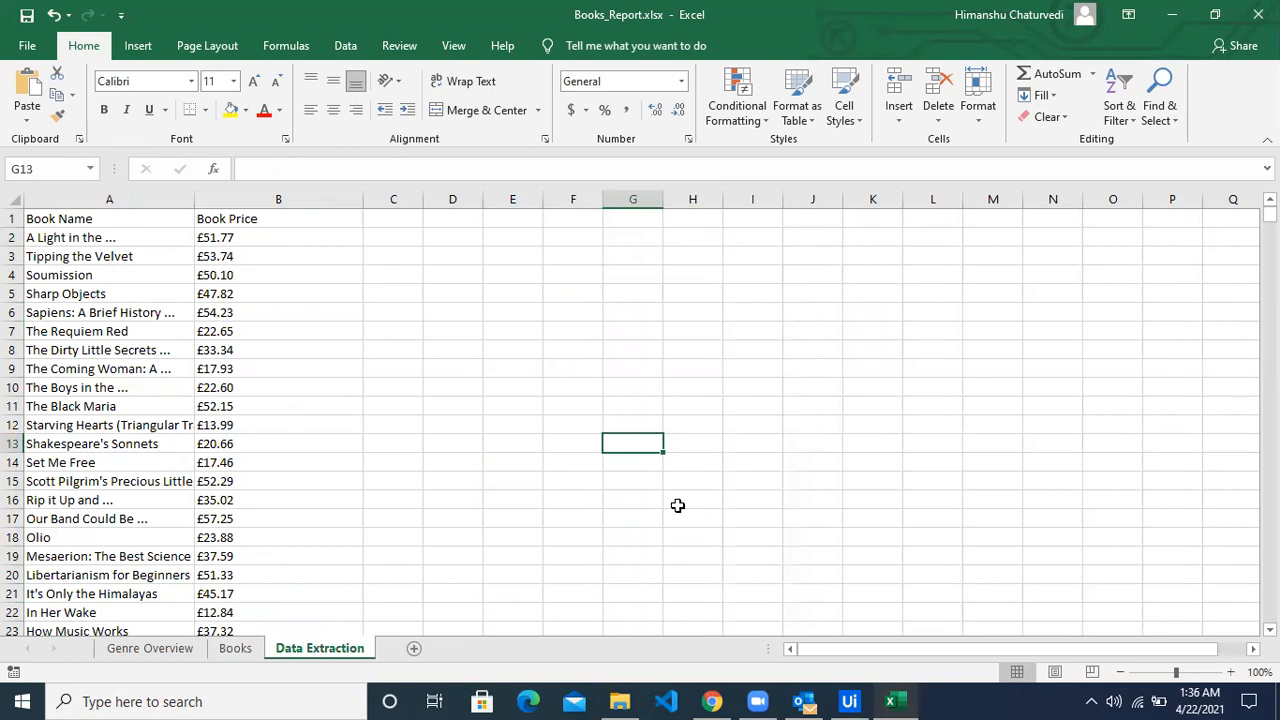
Select title cell B2 on the Books sheet, and collapse the Use Browser Edge activity in UiPath StudioX.
click(242, 650)
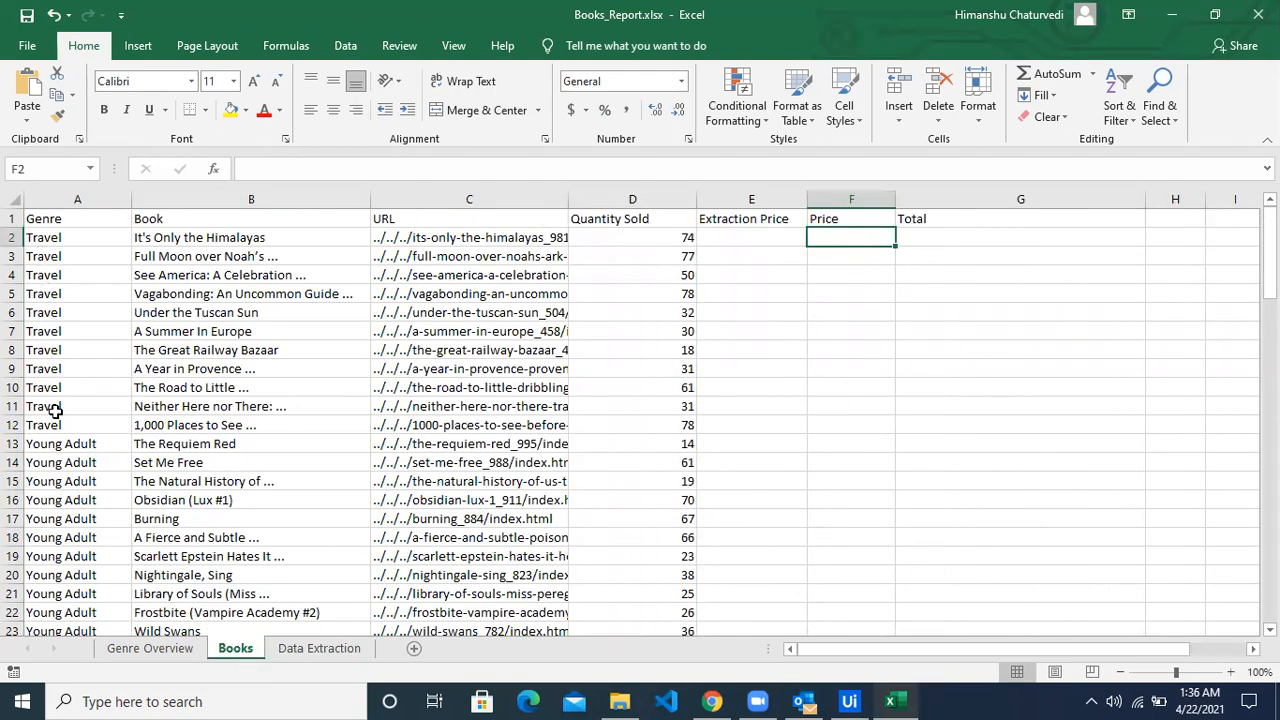
click(166, 237)
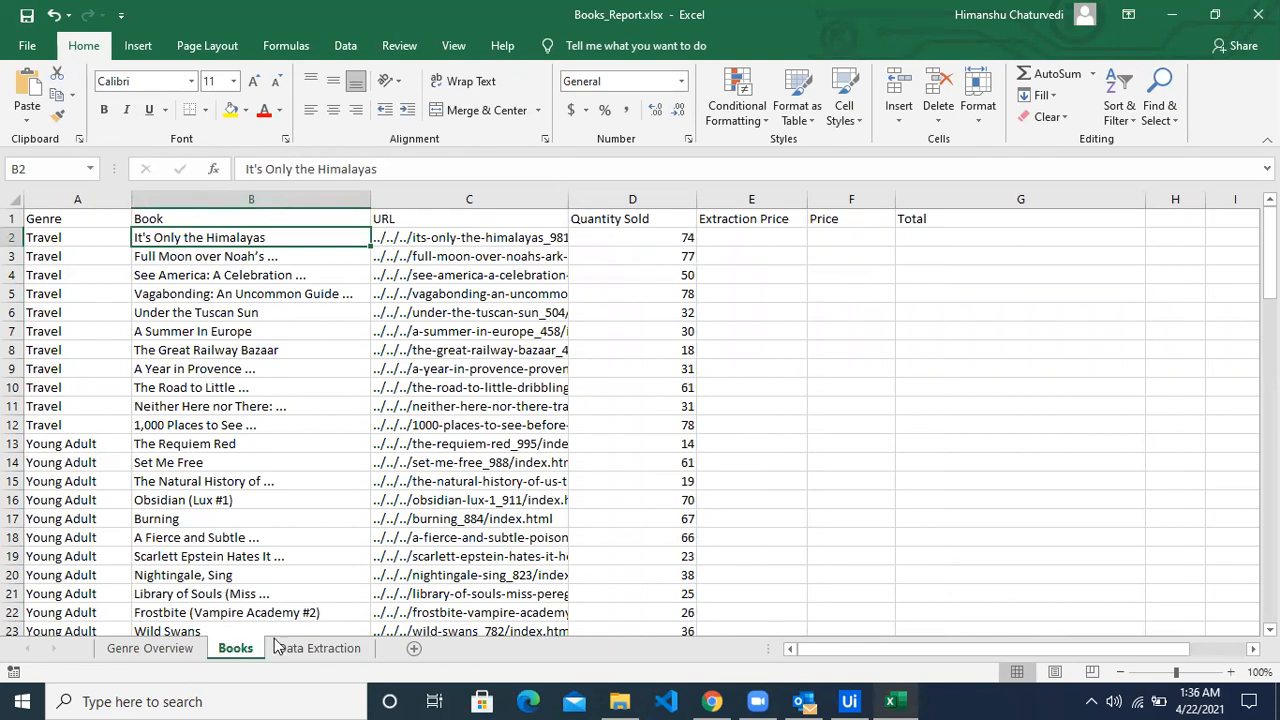
click(849, 701)
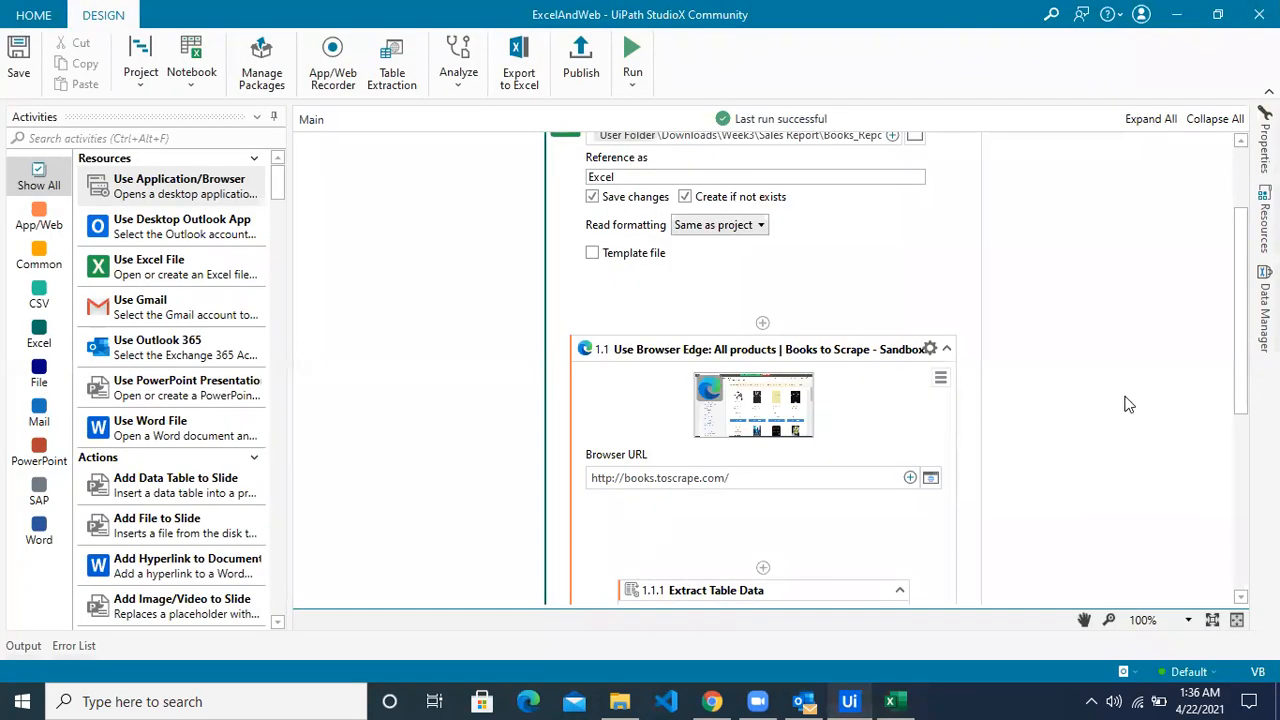
scroll(1128, 404, down, 3)
click(949, 215)
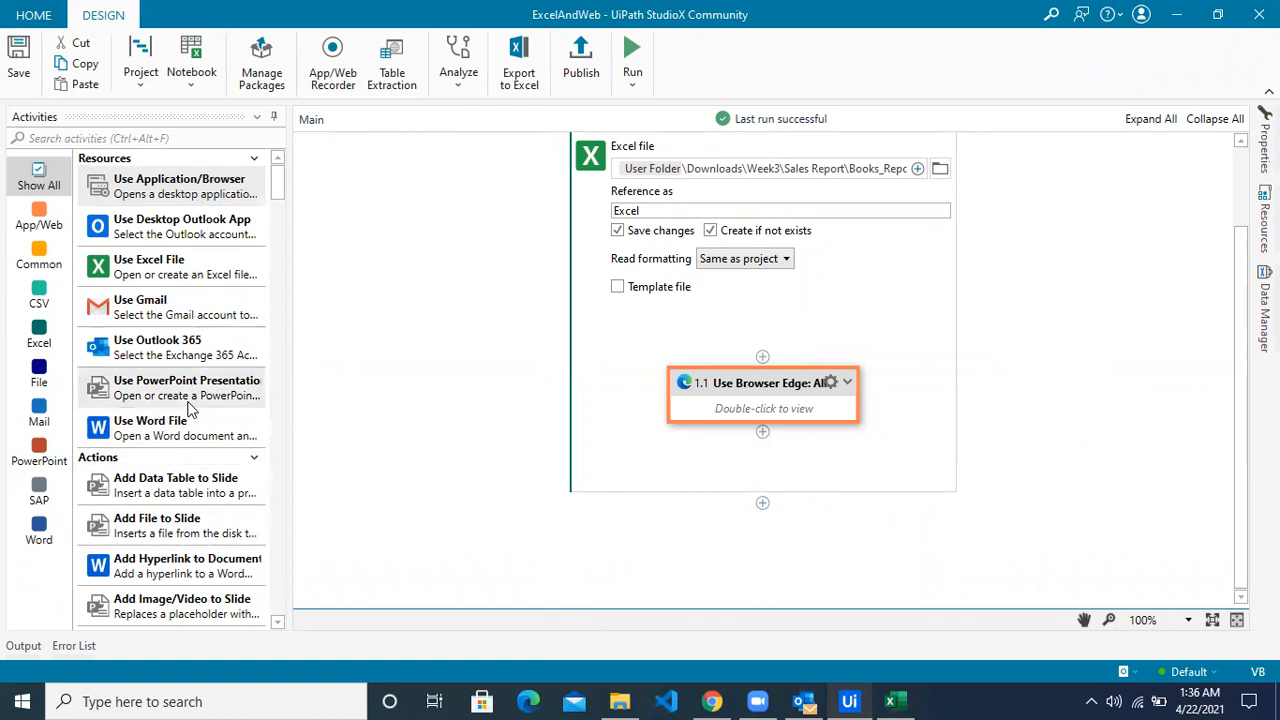
Find the For Each Excel Row activity and add it directly after the Use Browser Edge activity inside Use Excel File.
click(138, 139)
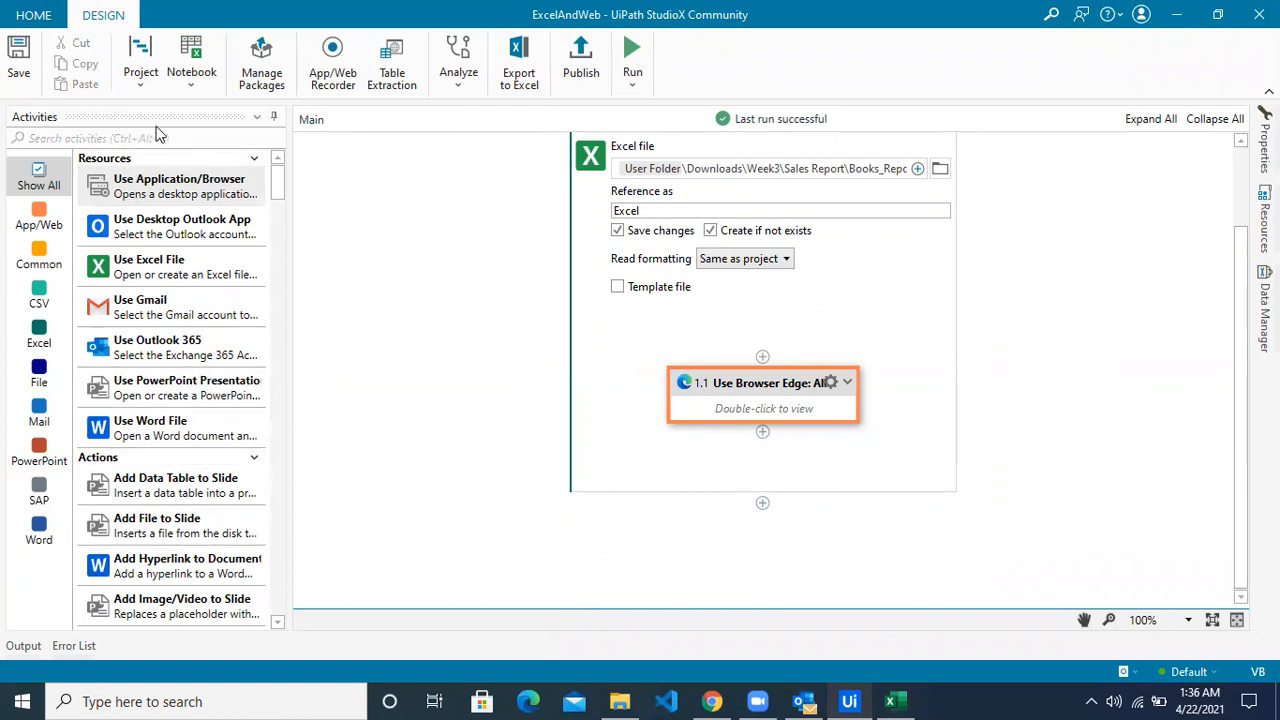
text(fr)
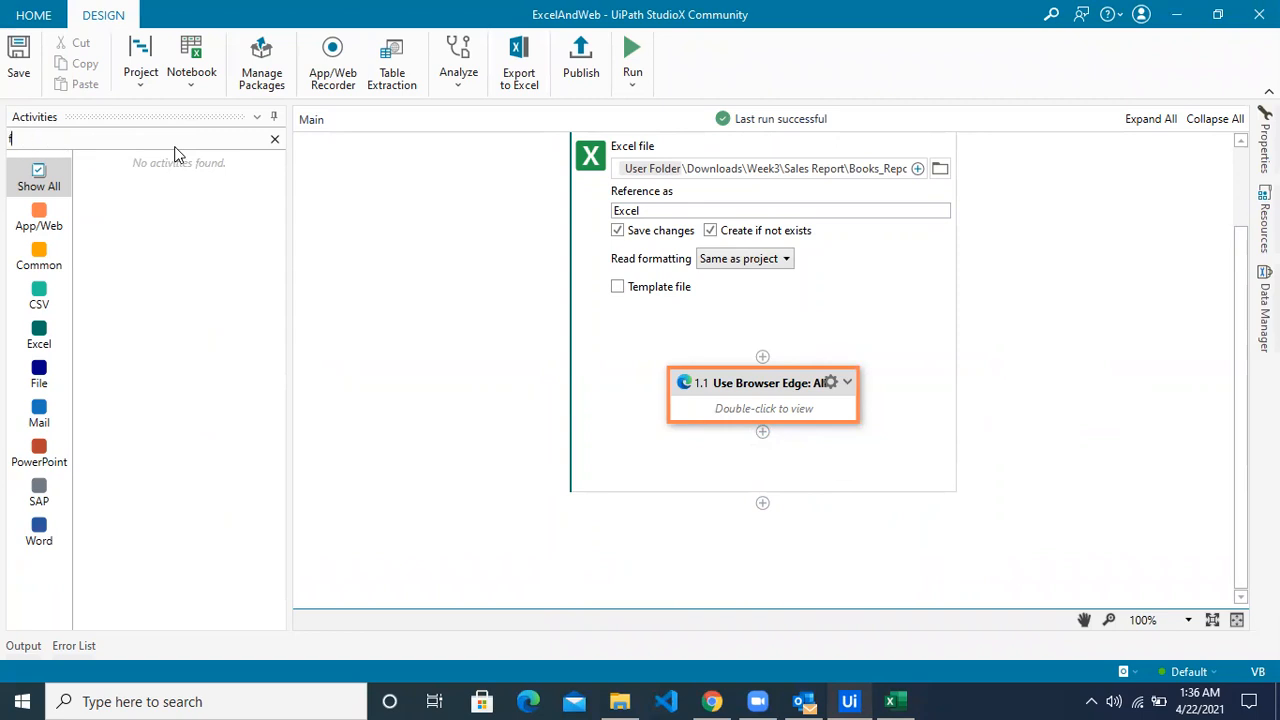
key(BackSpace)
text(for eac)
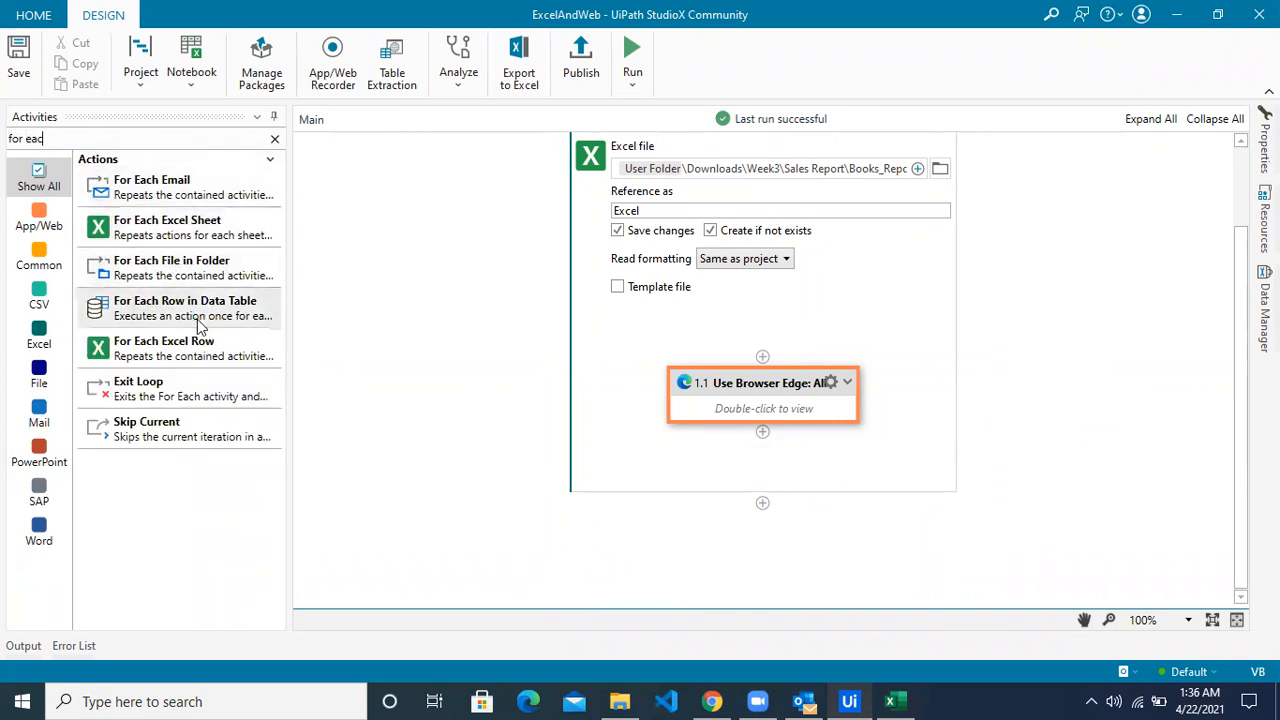
drag(175, 357, 772, 416)
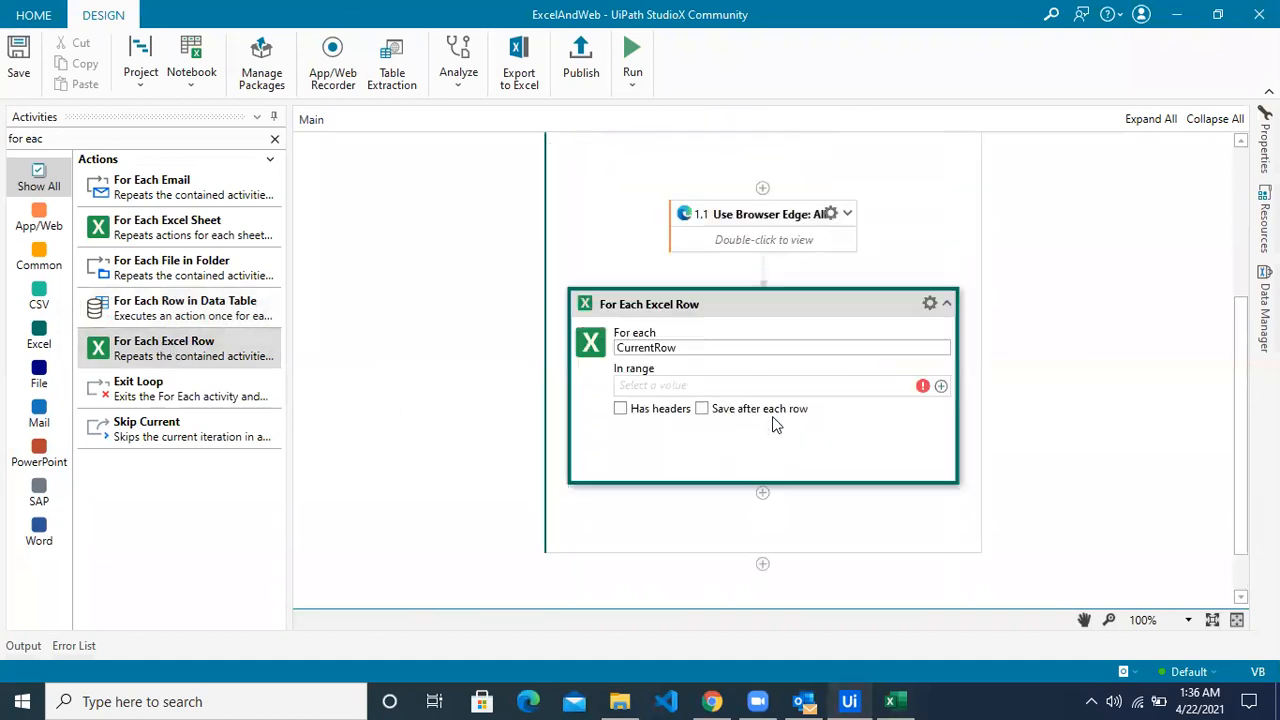
scroll(1046, 469, up, 3)
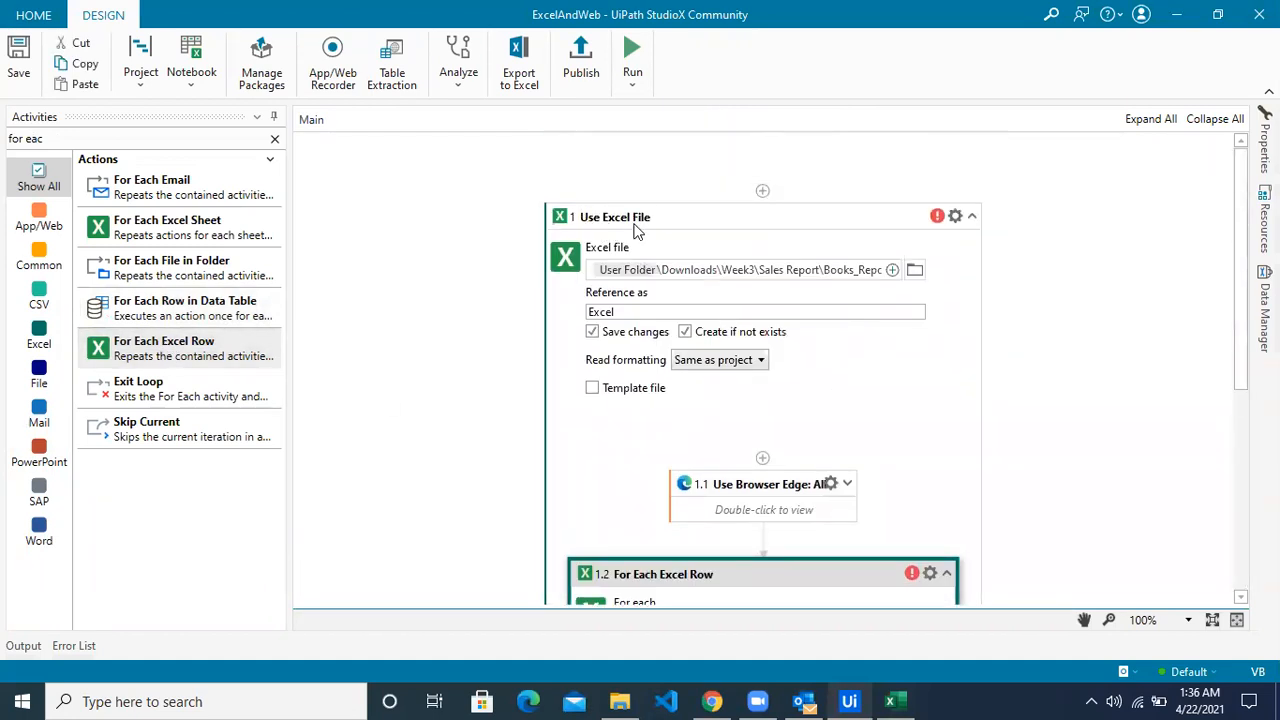
scroll(1174, 409, down, 3)
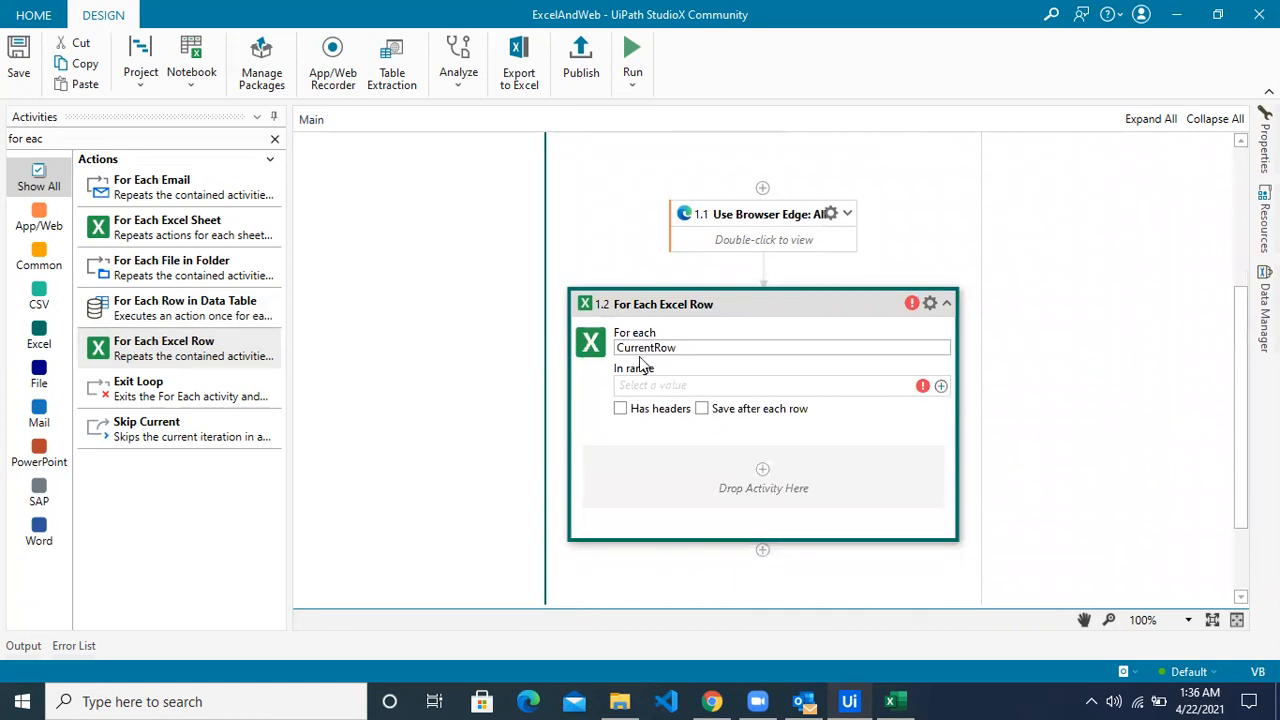
Review data rows 2 and 3 of the Books sheet in Excel, and set the StudioX loop's range to the Books sheet.
click(890, 701)
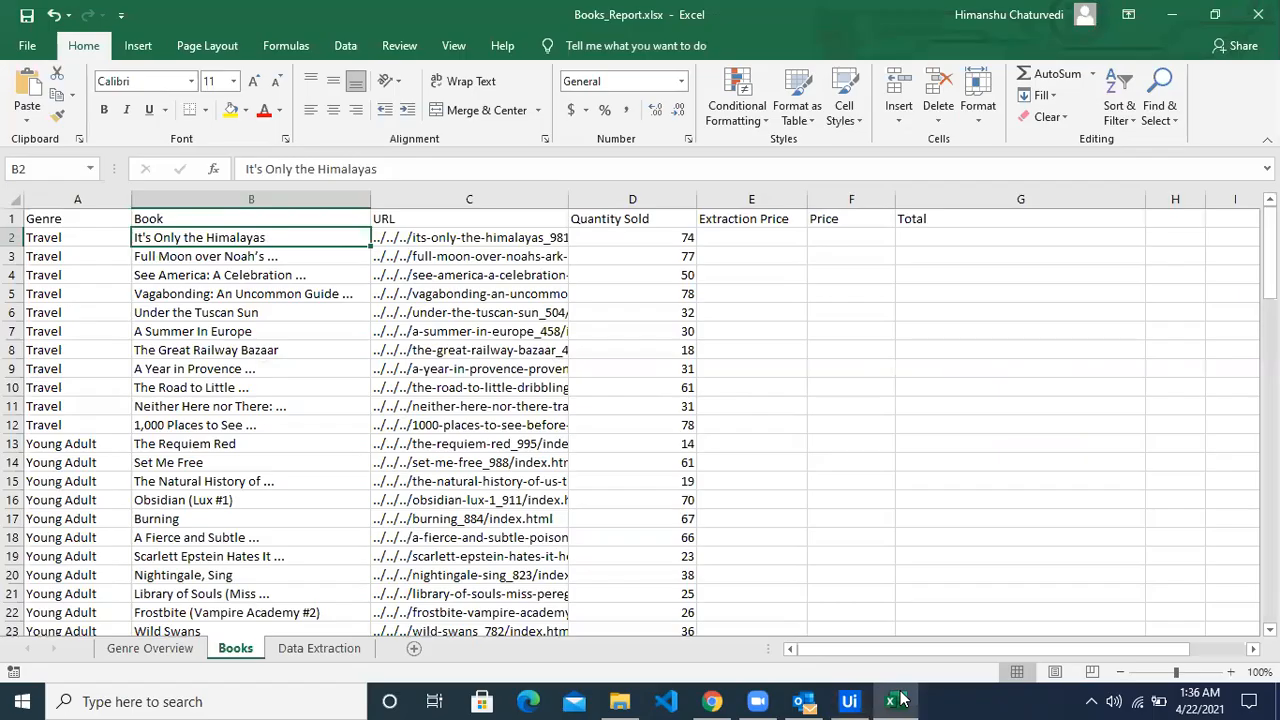
click(14, 237)
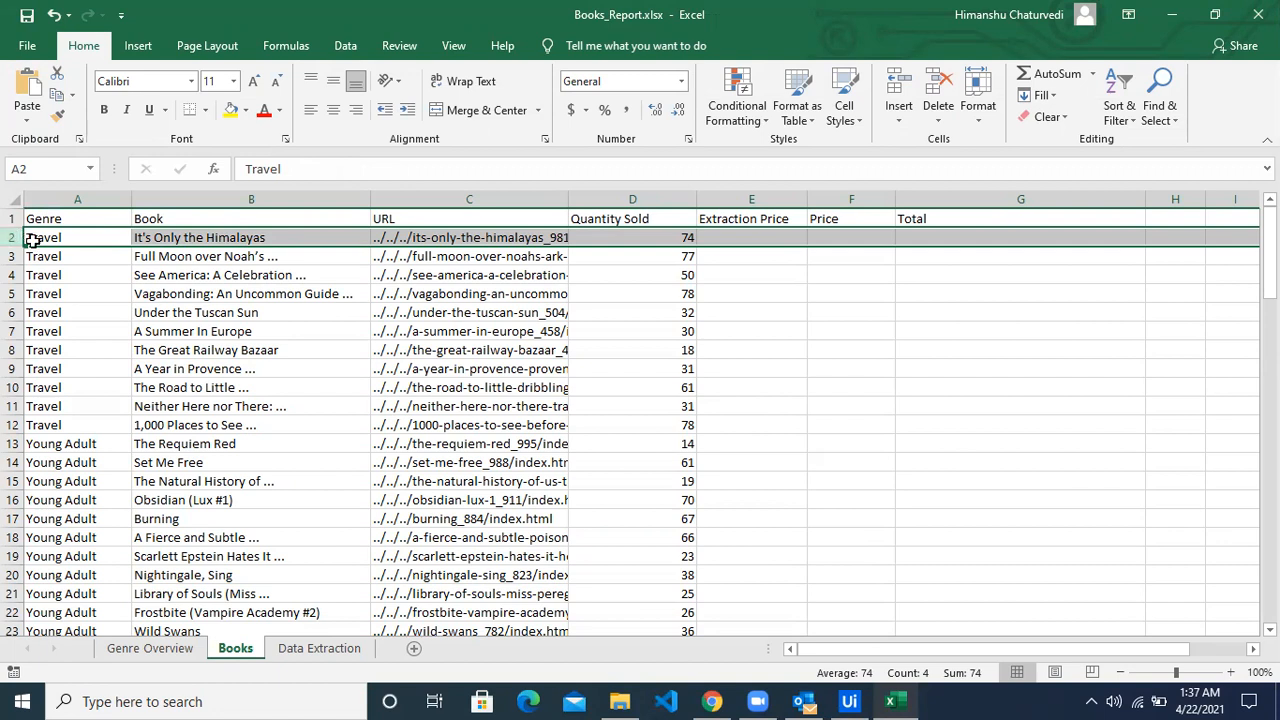
click(14, 256)
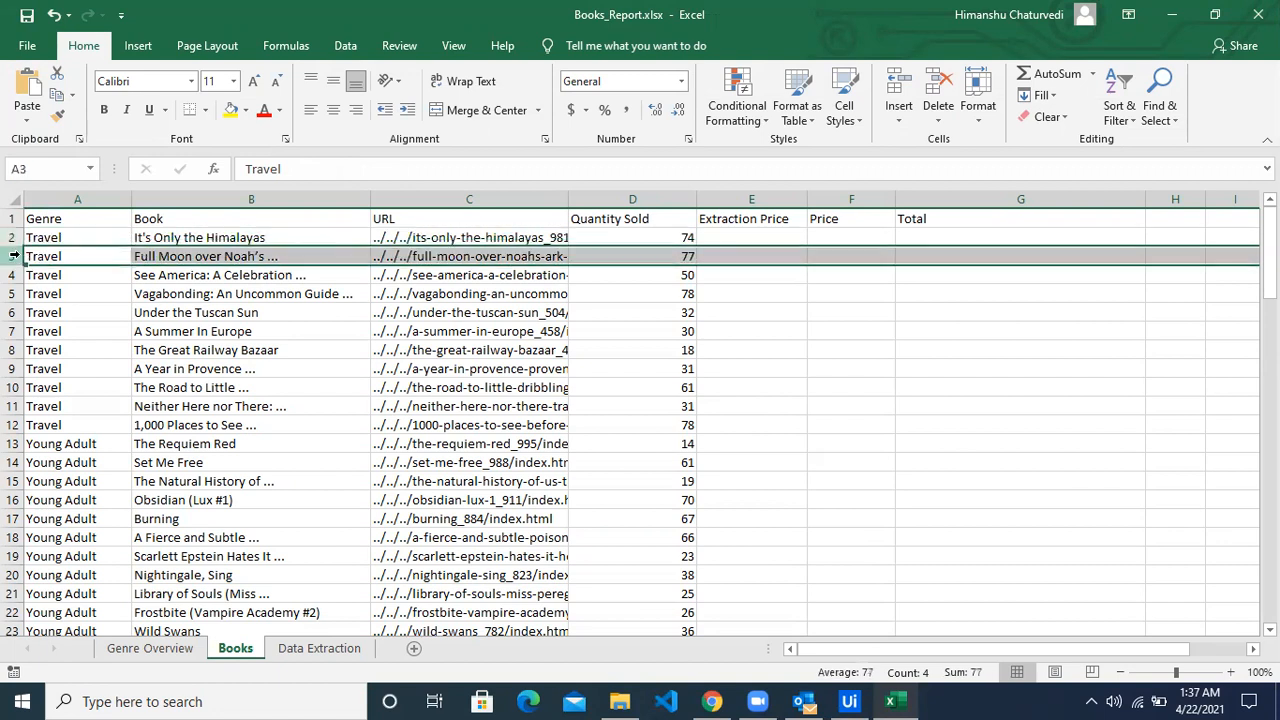
key(alt+Tab)
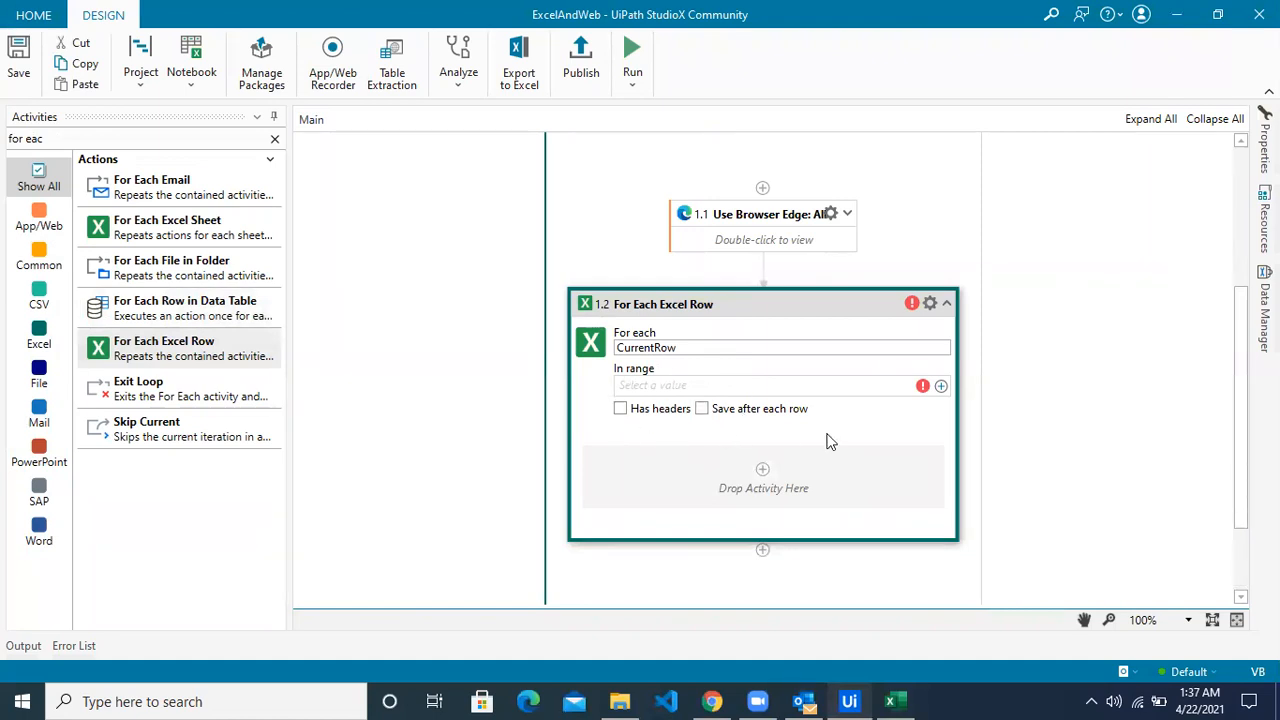
click(941, 388)
mouse_move(990, 391)
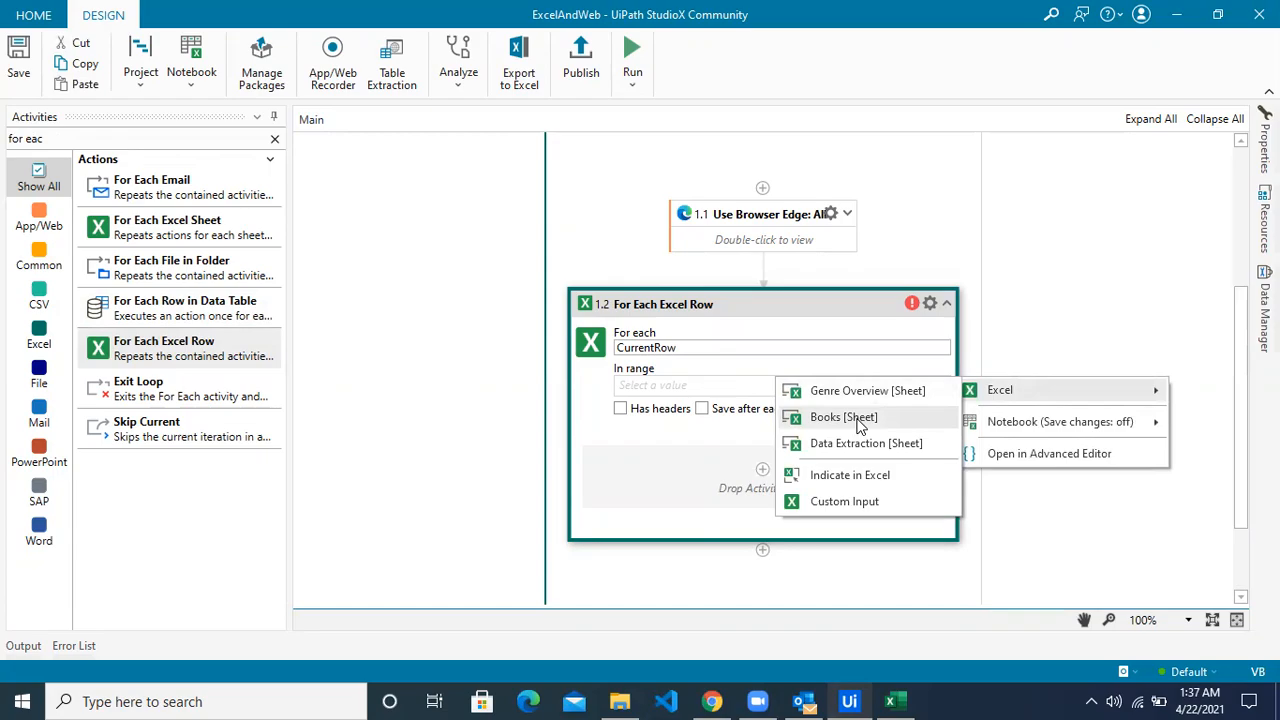
click(860, 427)
Enable Has headers for the For Each Excel Row loop, checking the header and first data rows of the Books sheet in Excel.
key(alt+Tab)
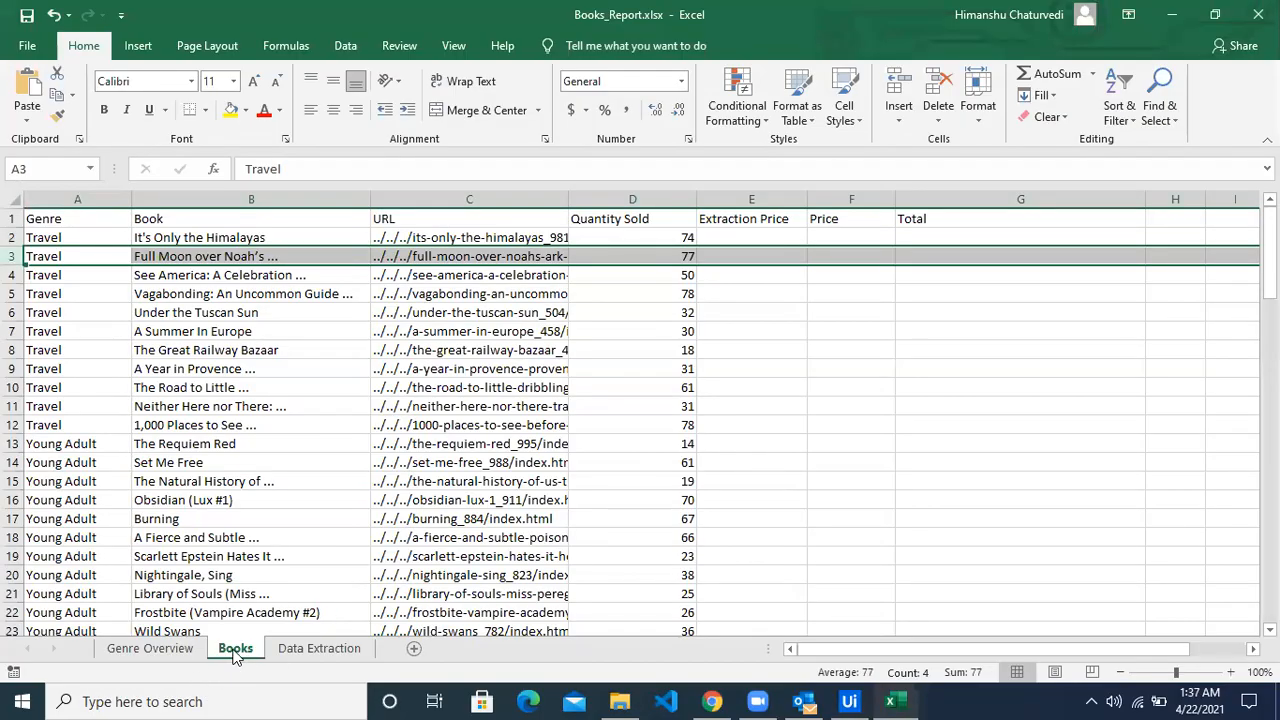
key(alt+Tab)
click(628, 413)
key(alt+Tab)
click(14, 218)
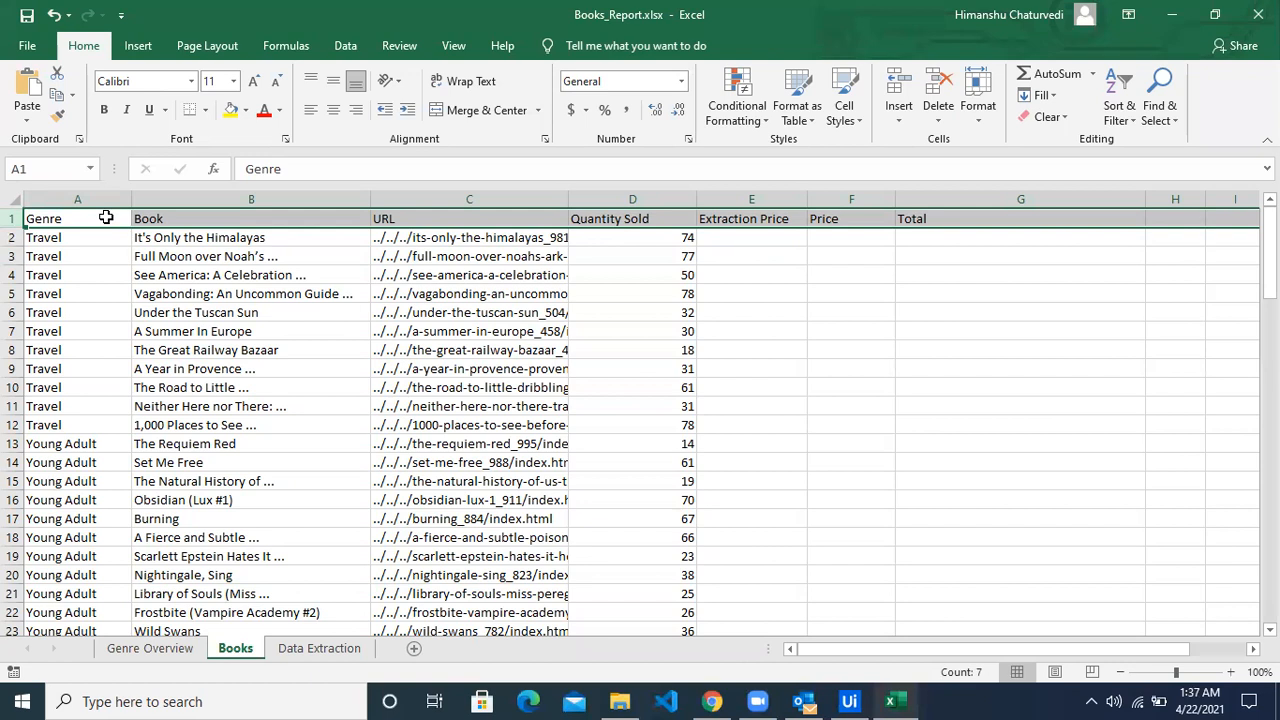
click(14, 237)
key(alt+Tab)
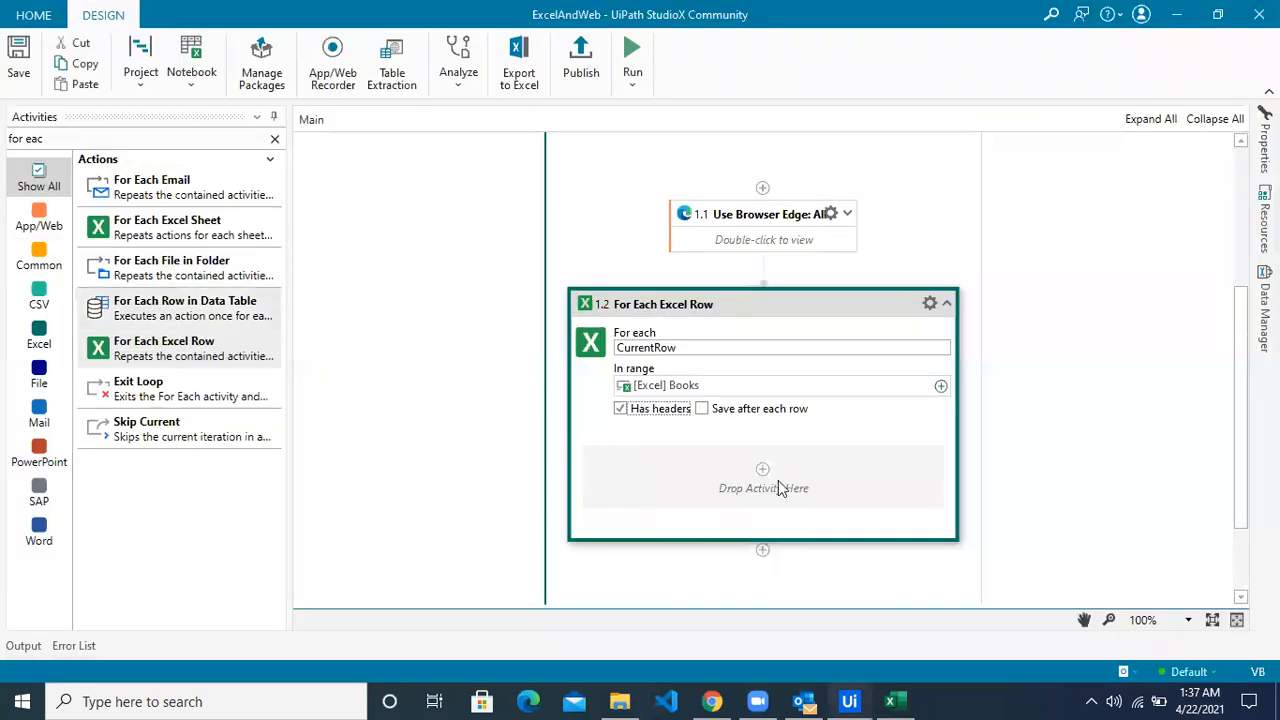
click(1097, 406)
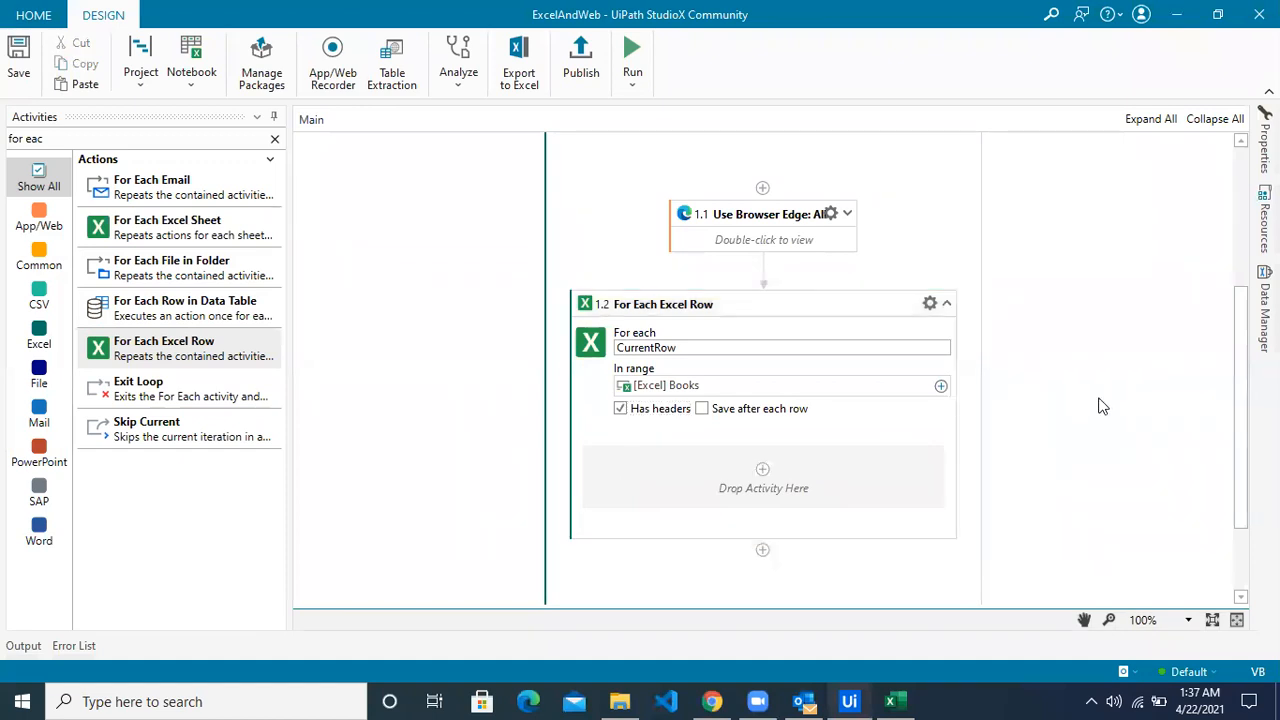
Find the VLookup activity and add it inside the body of the For Each Excel Row loop.
scroll(1100, 406, down, 1)
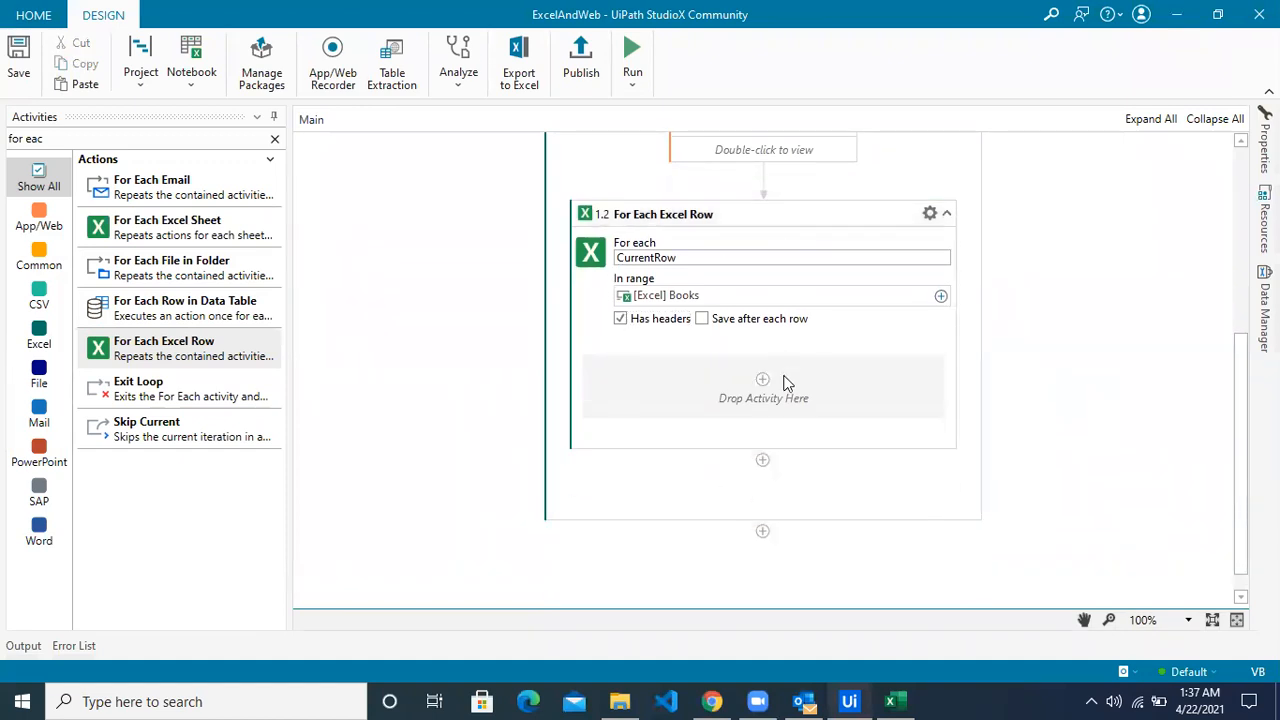
click(274, 139)
text(vlooku)
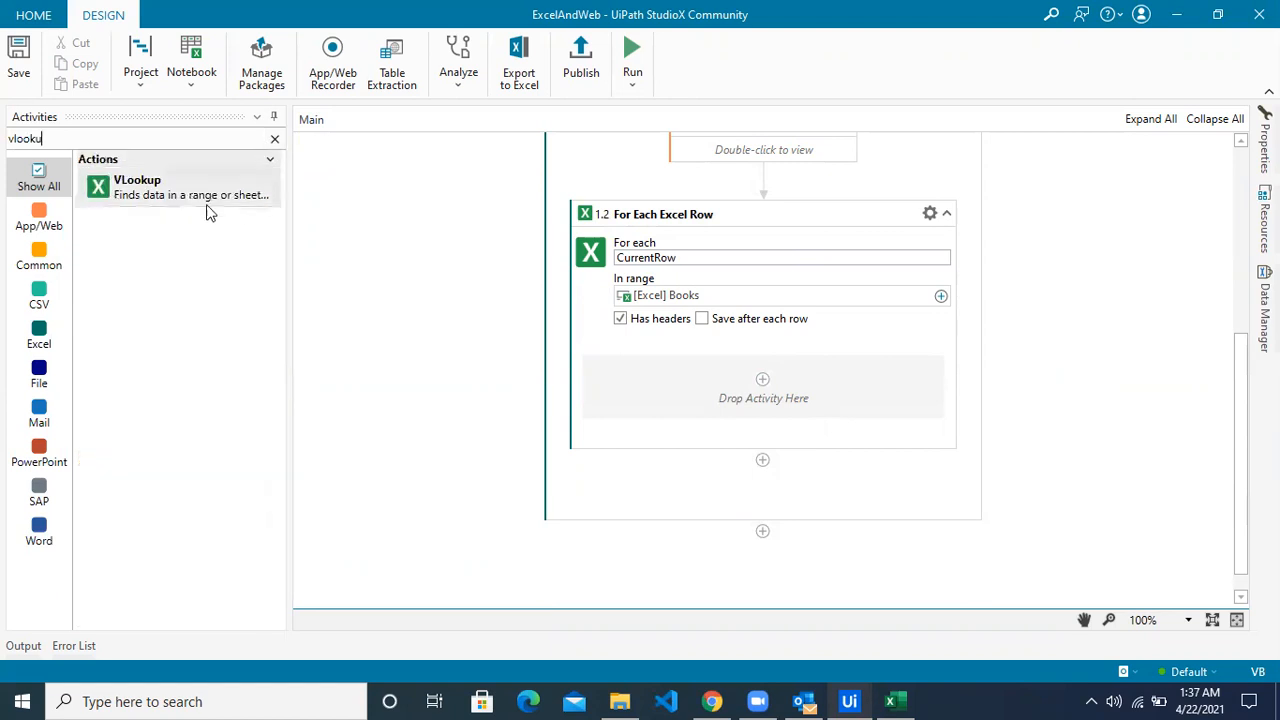
drag(150, 187, 778, 380)
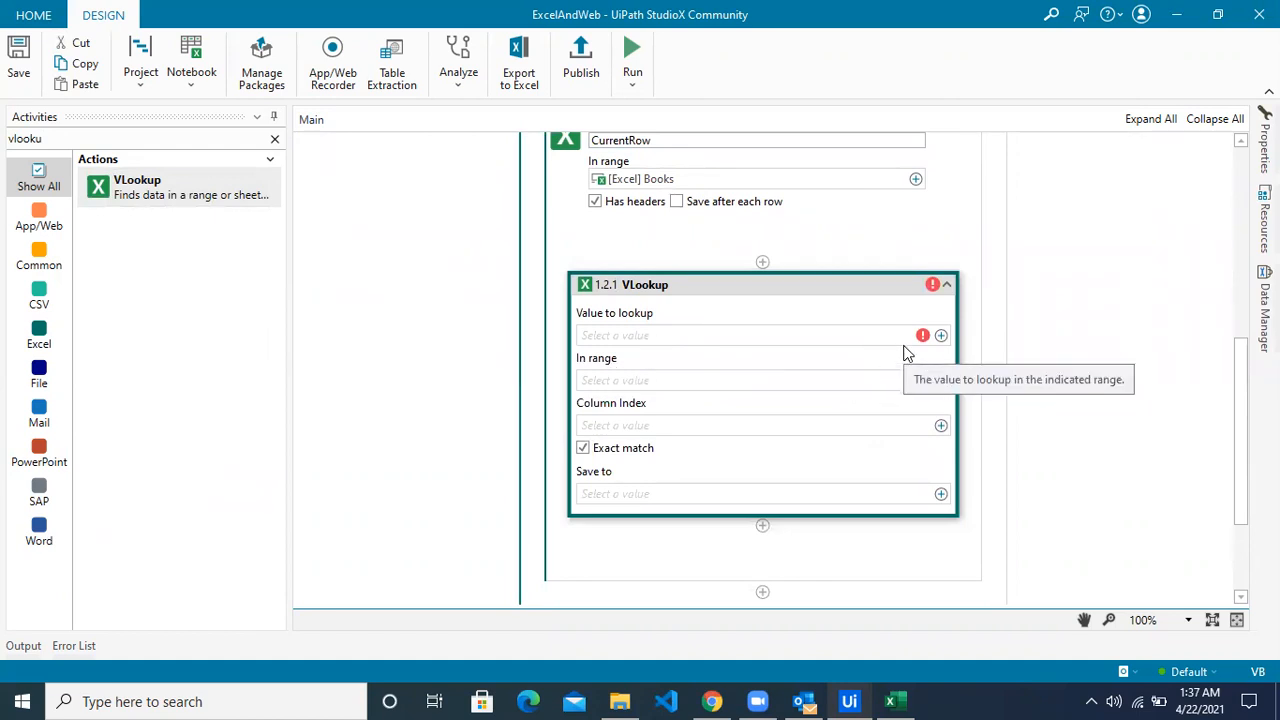
Check the Book column on the Books sheet in Excel, and set VLookup's value to lookup to CurrentRow's Book column in StudioX.
key(alt+Tab)
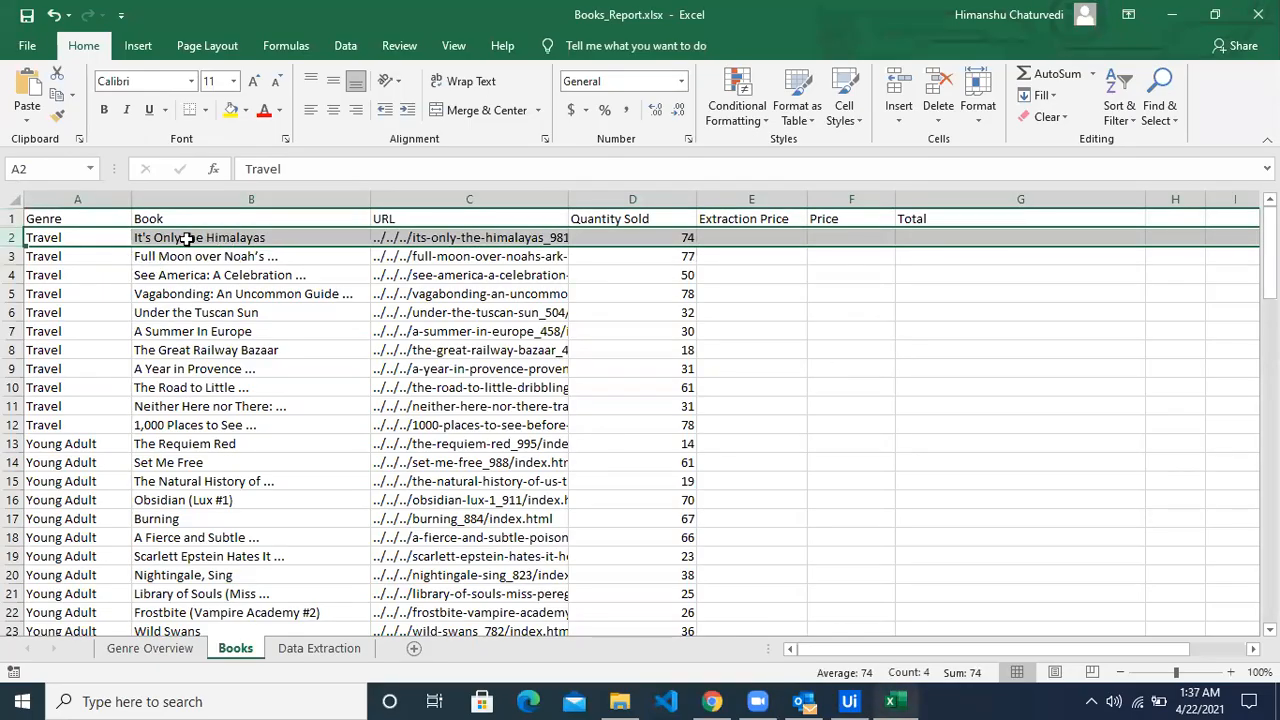
click(208, 194)
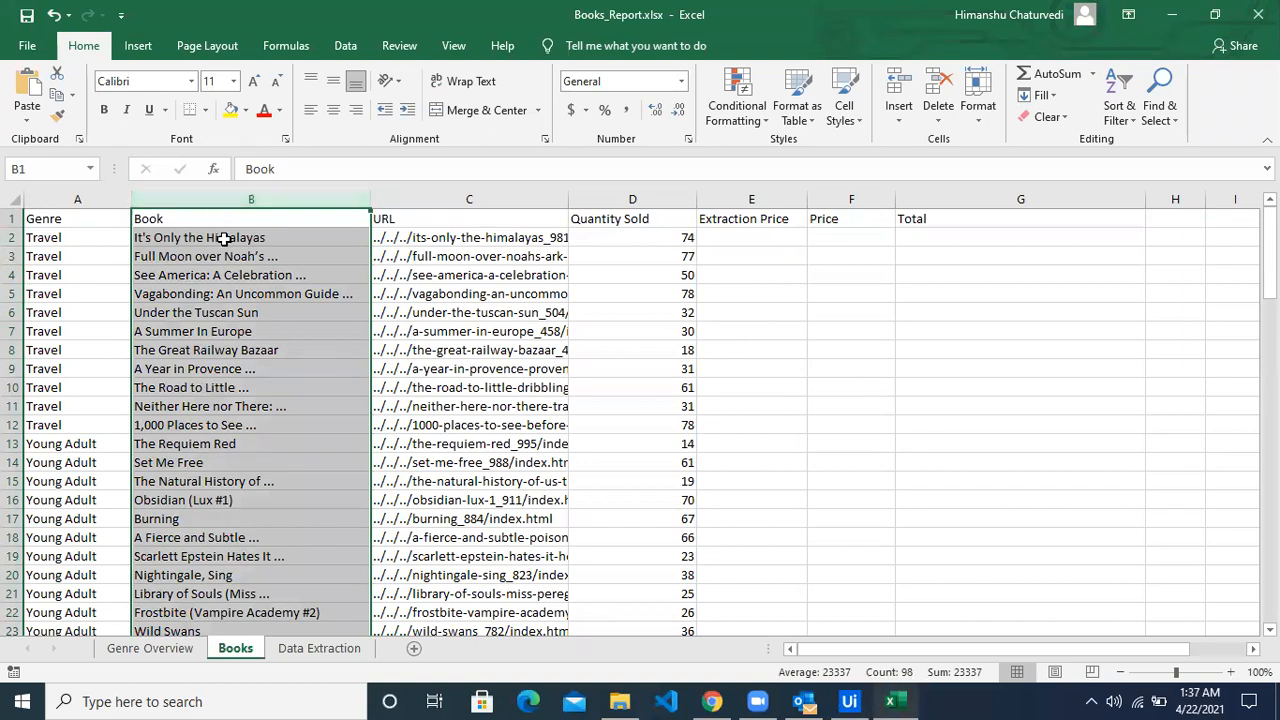
click(224, 238)
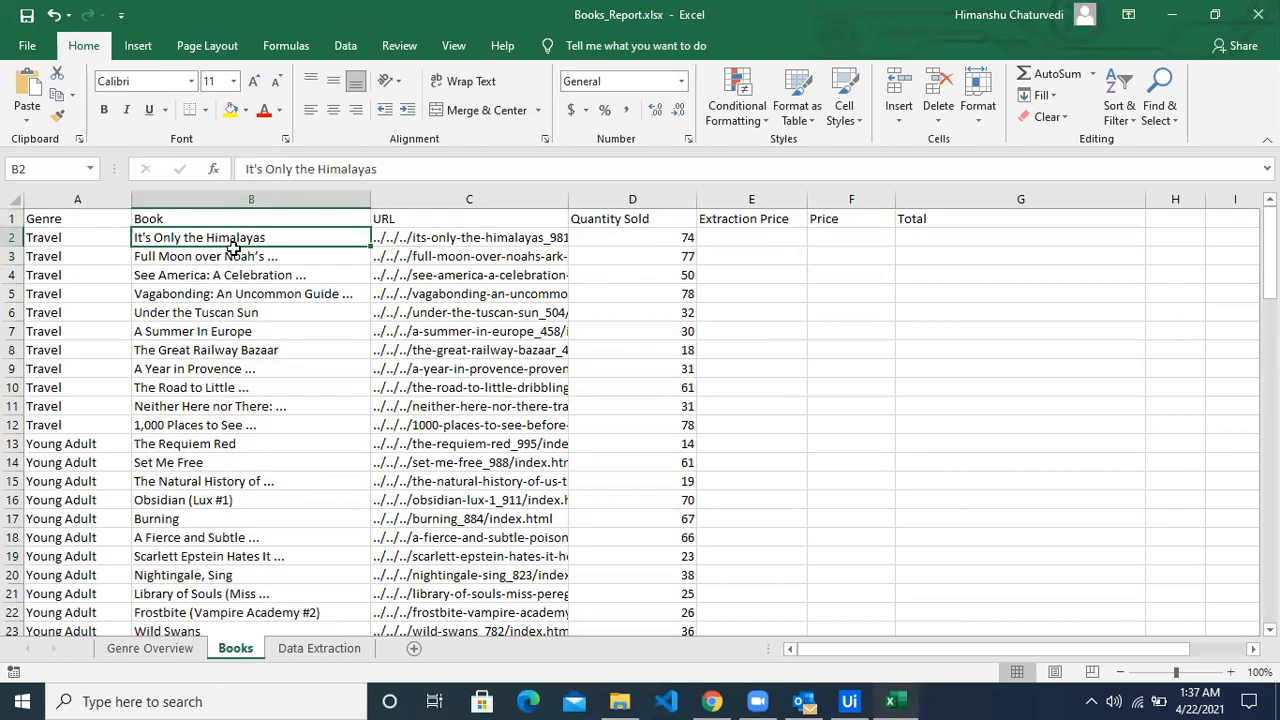
click(233, 256)
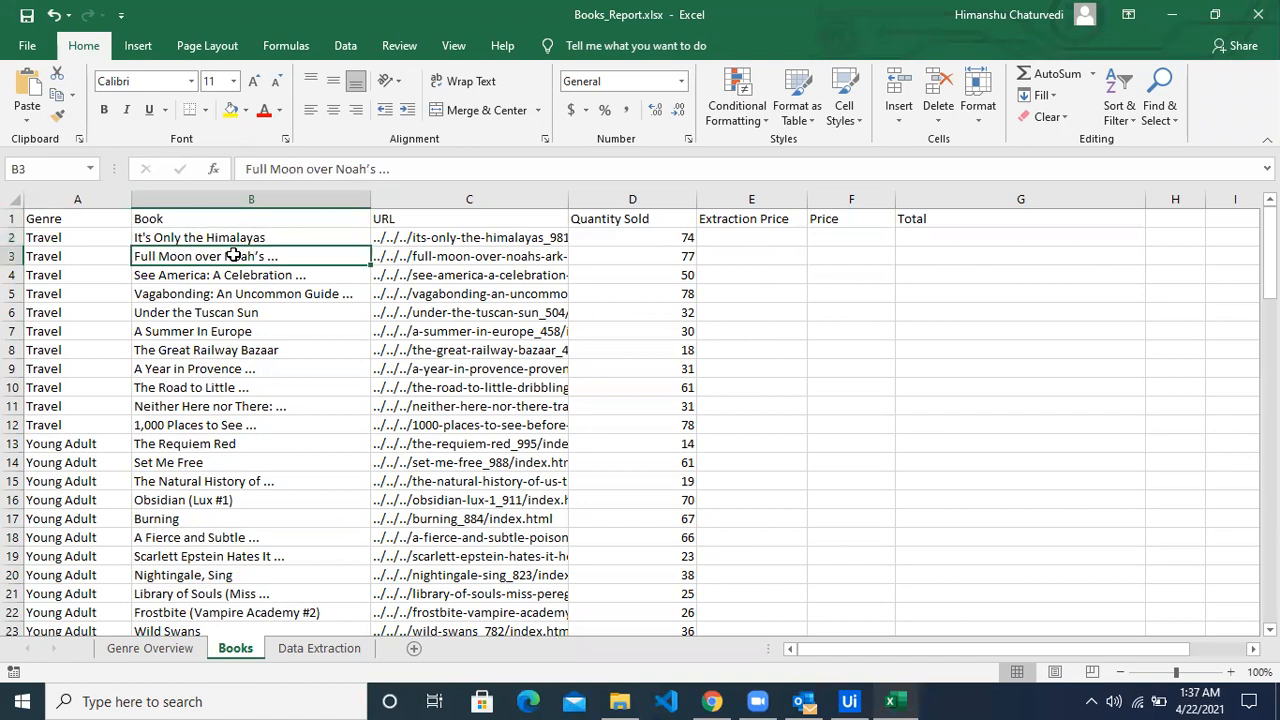
click(14, 237)
click(181, 194)
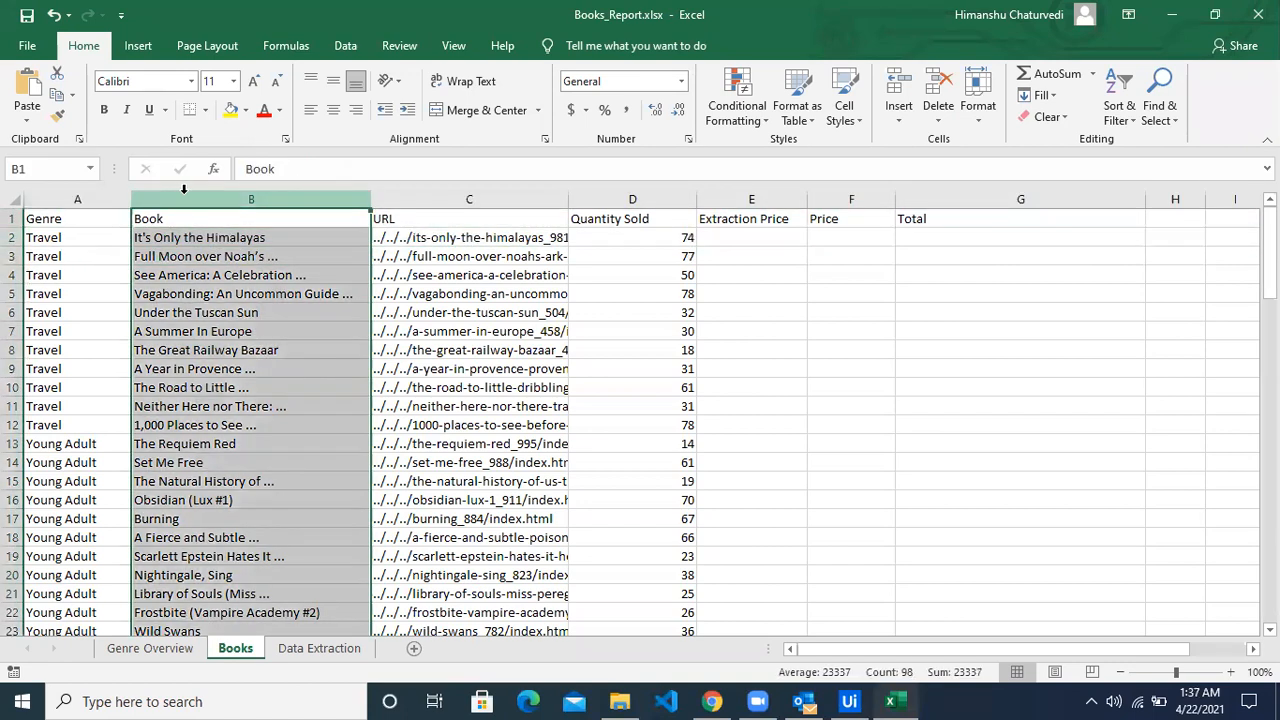
key(alt+Tab)
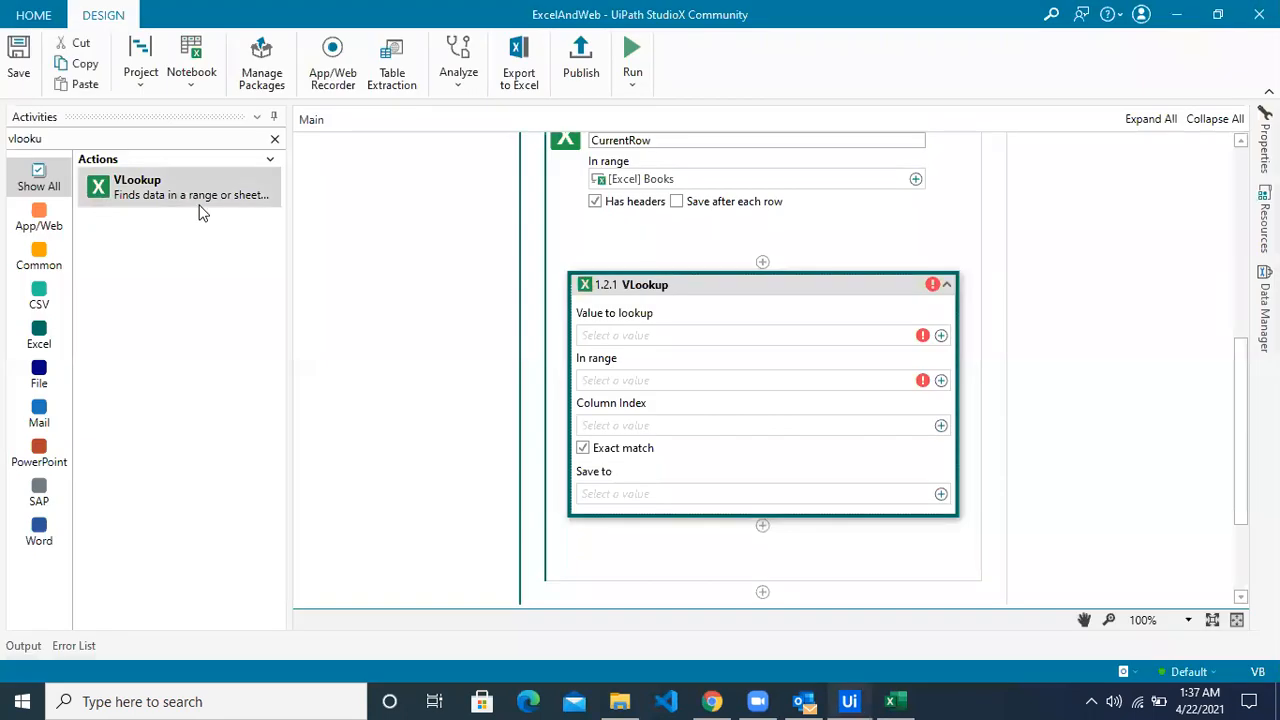
click(941, 336)
mouse_move(990, 343)
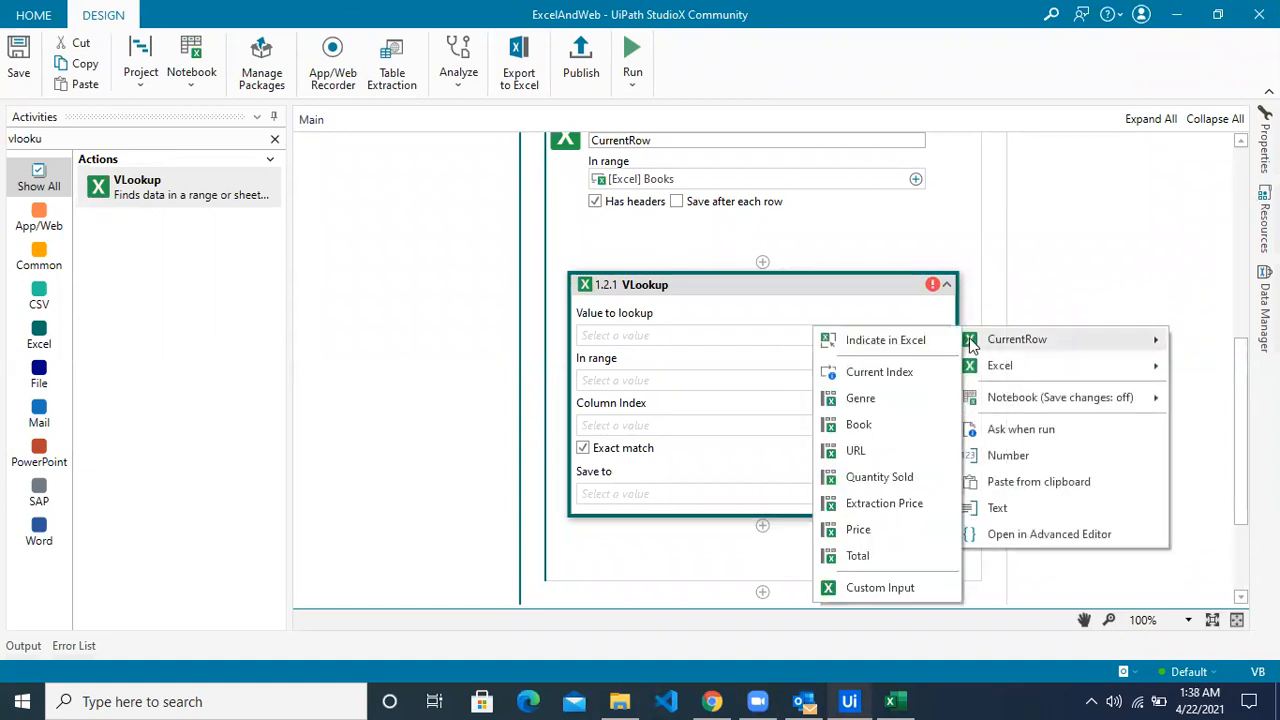
click(856, 425)
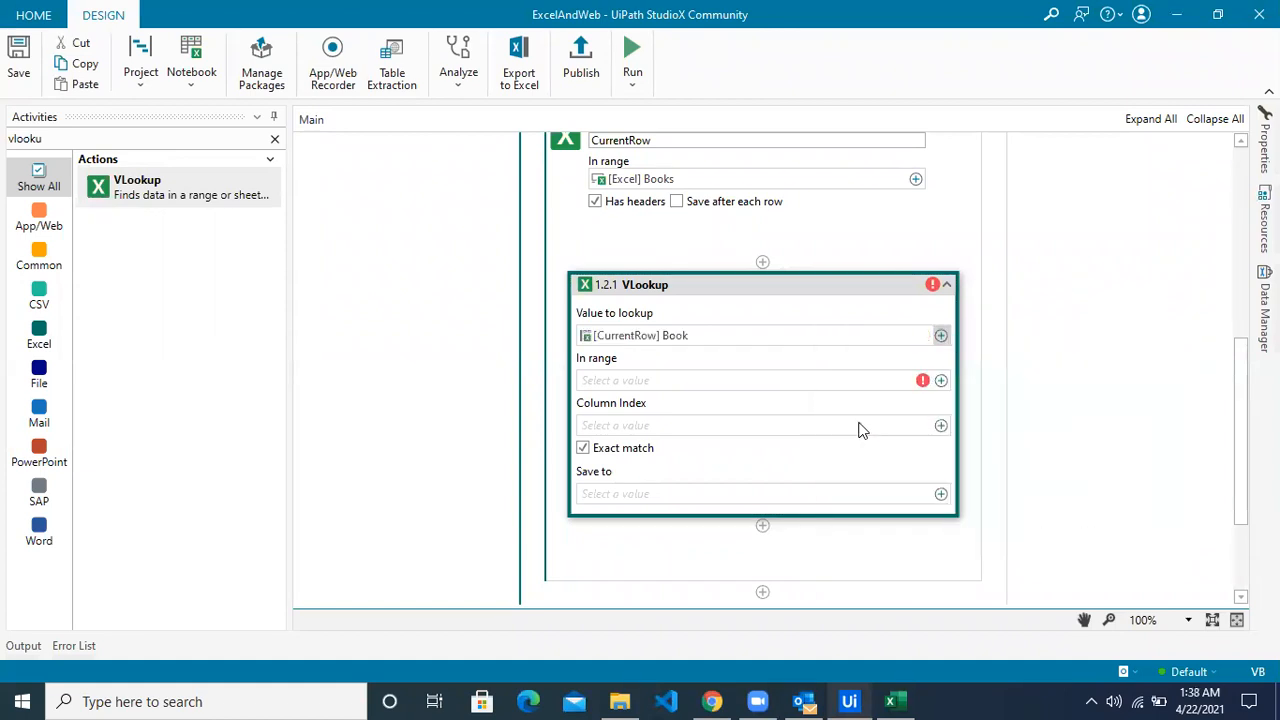
Check the Book Name column on the Data Extraction sheet in Excel, and set VLookup's range to the Data Extraction sheet in StudioX.
key(alt+Tab)
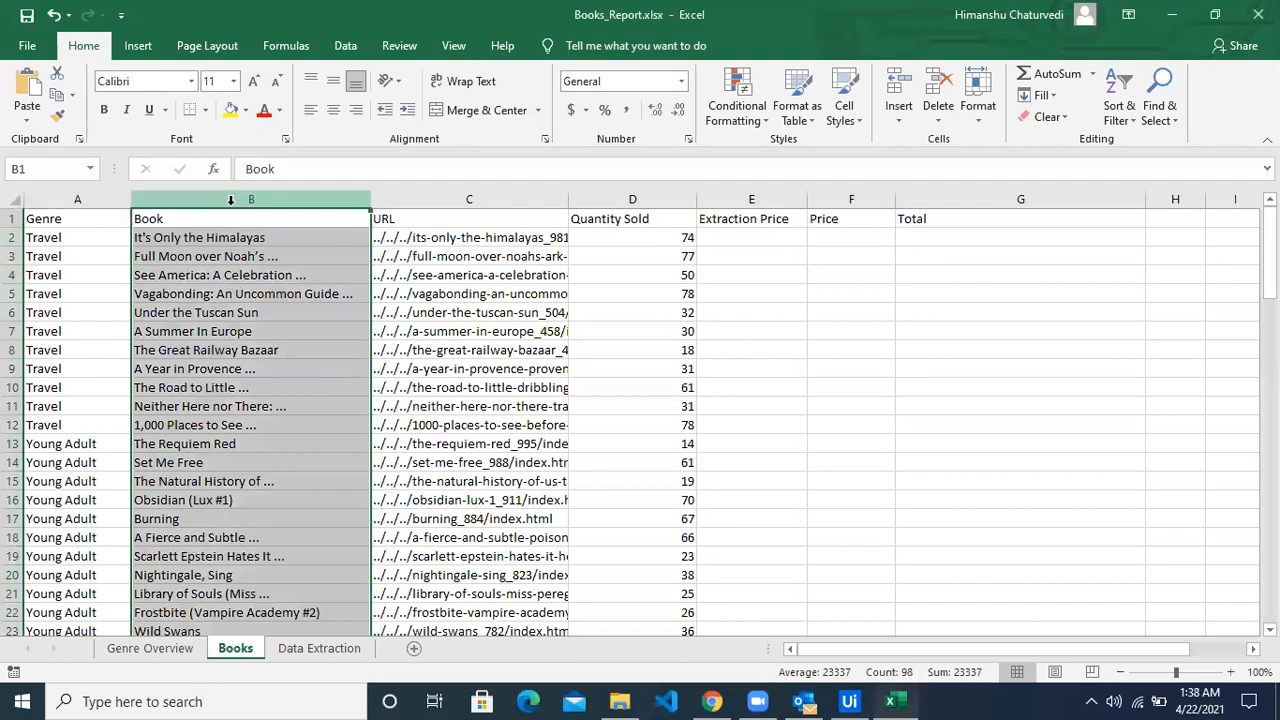
key(alt+Tab)
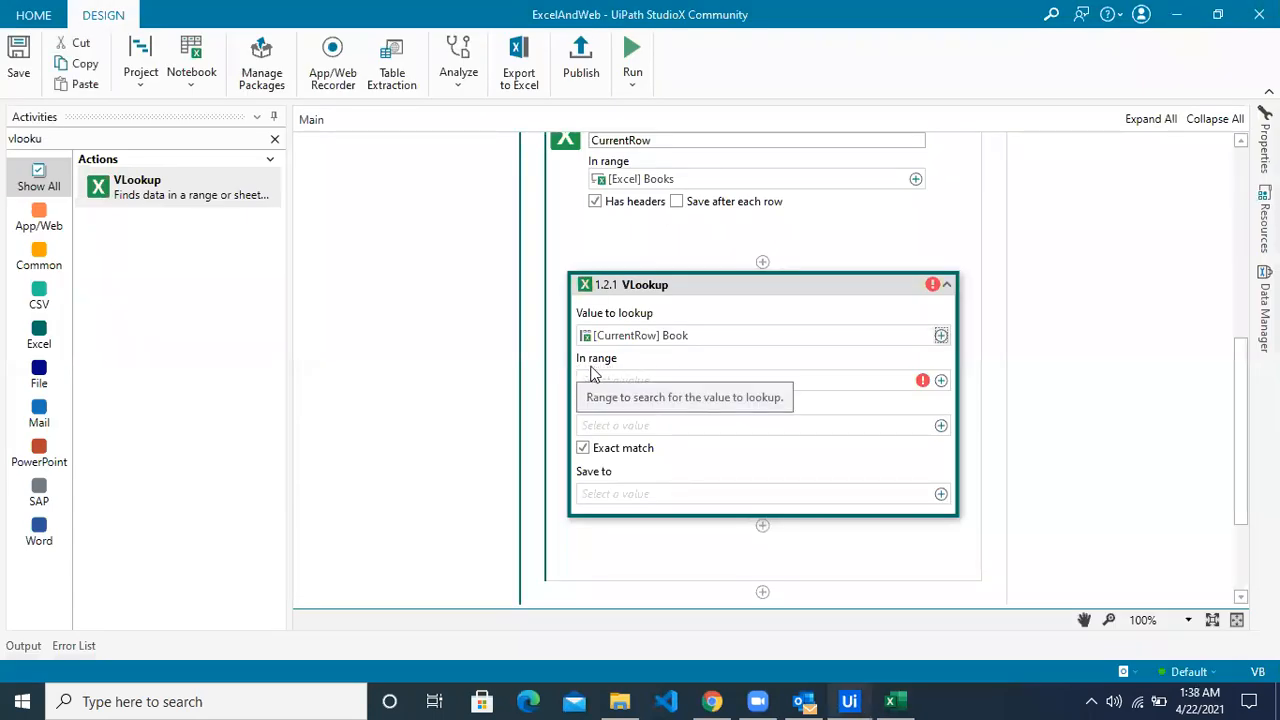
key(alt+Tab)
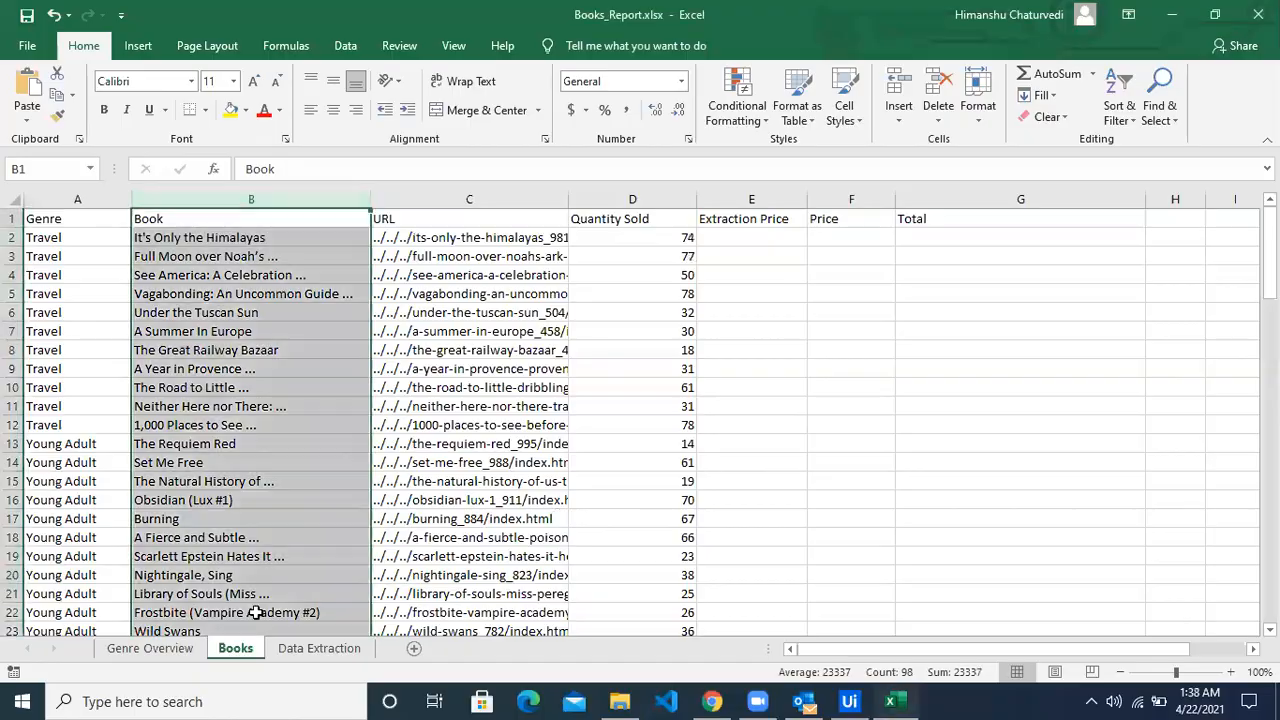
click(319, 651)
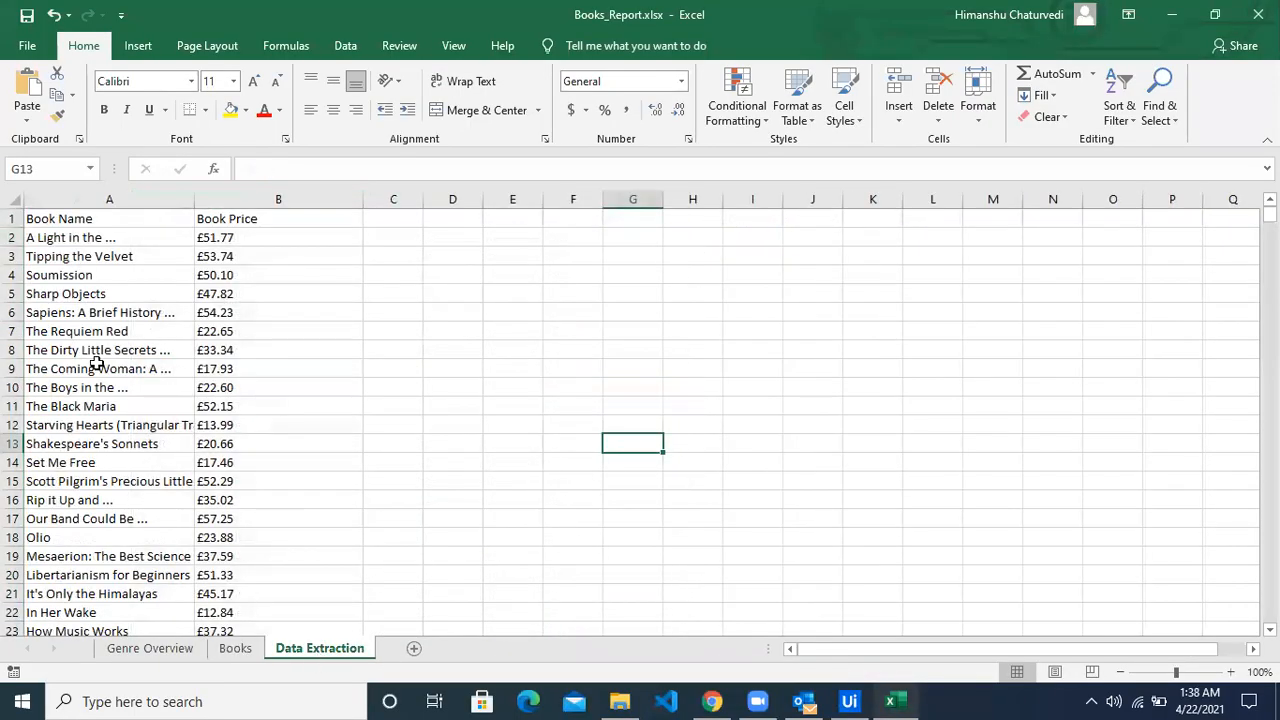
click(140, 199)
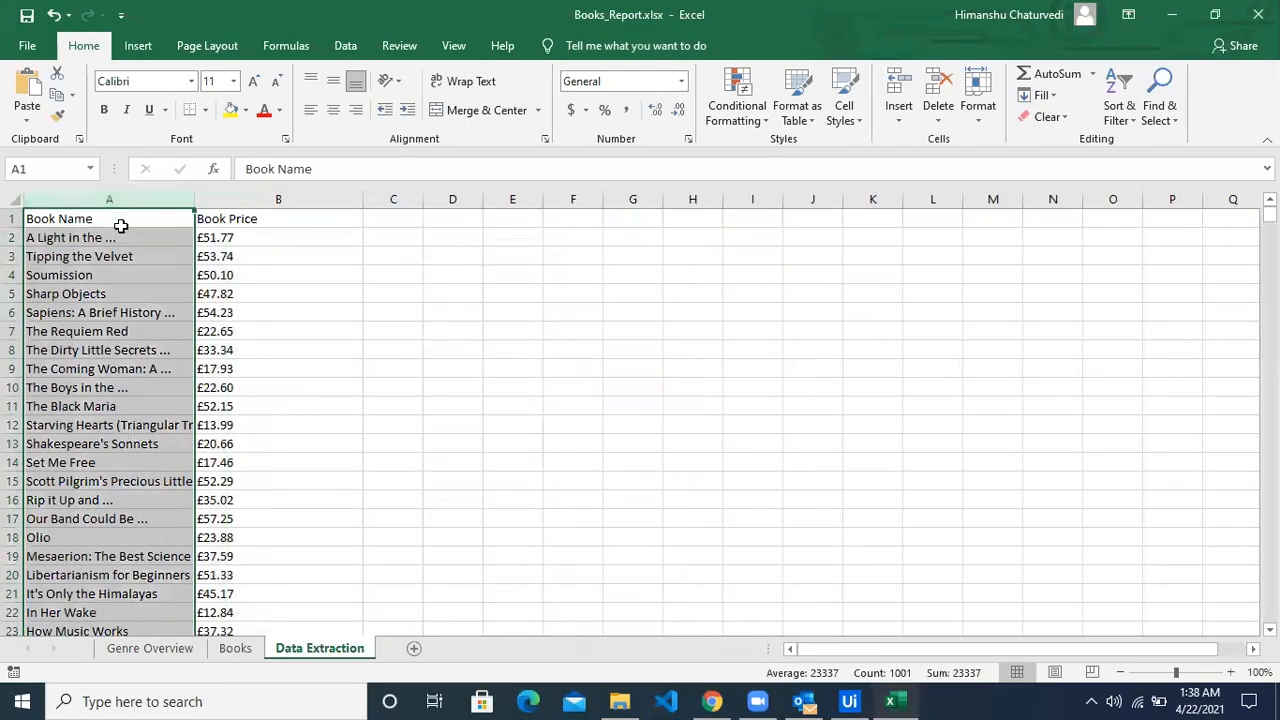
key(alt+Tab)
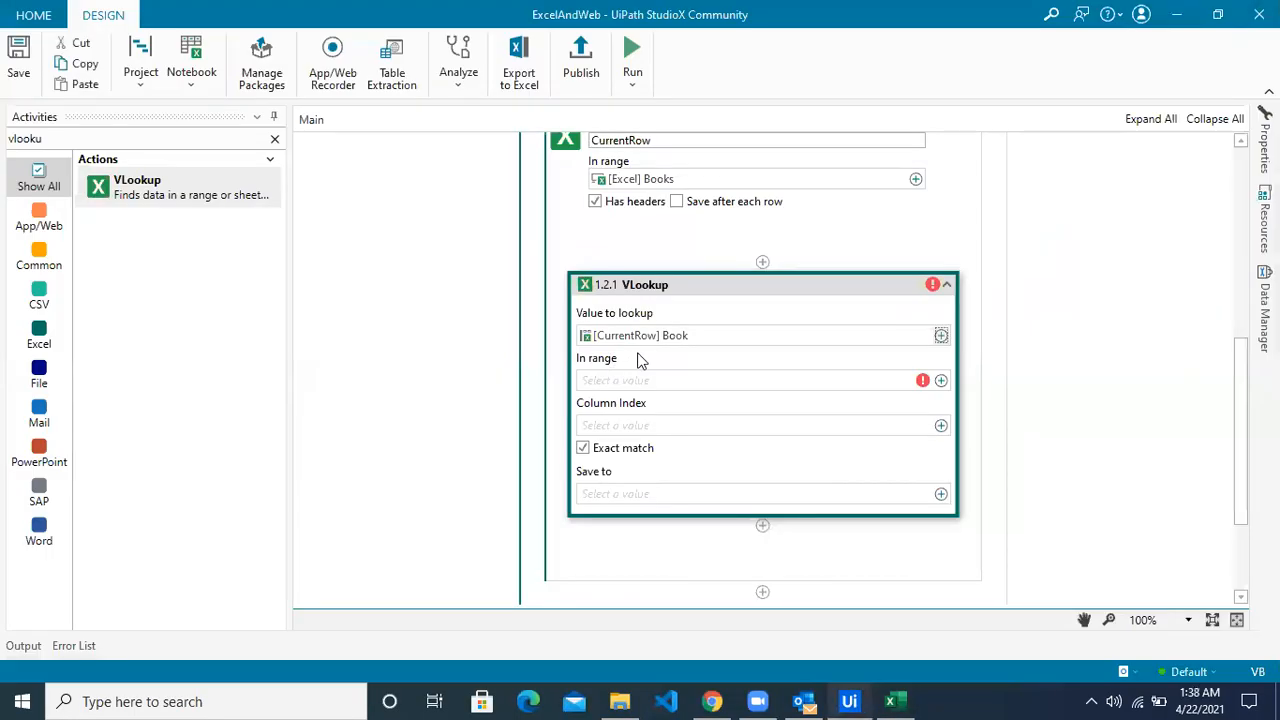
click(940, 381)
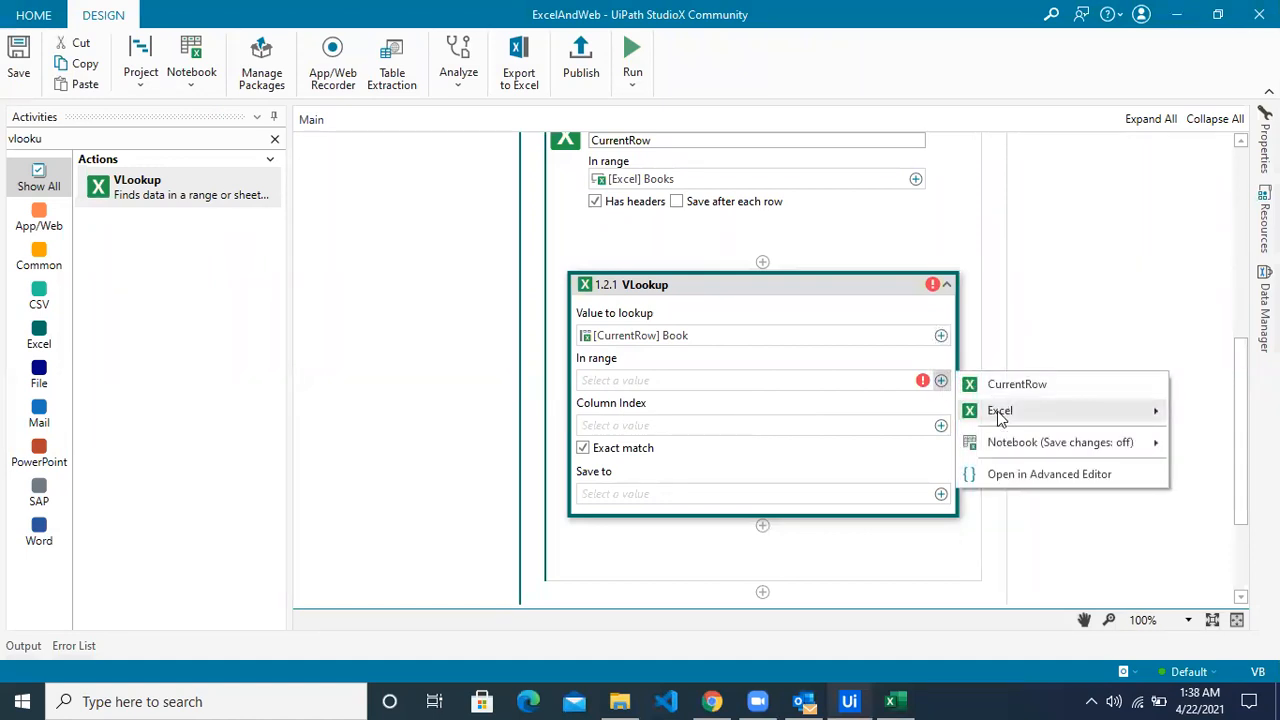
mouse_move(1000, 418)
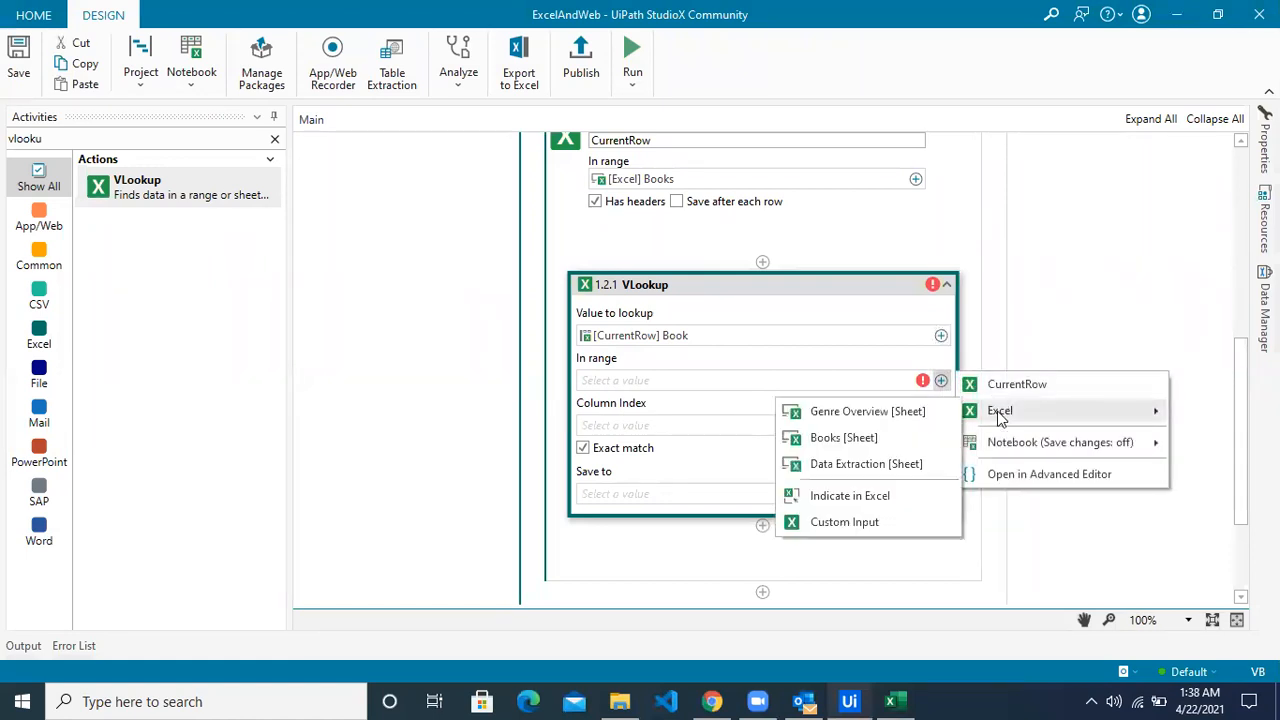
click(866, 464)
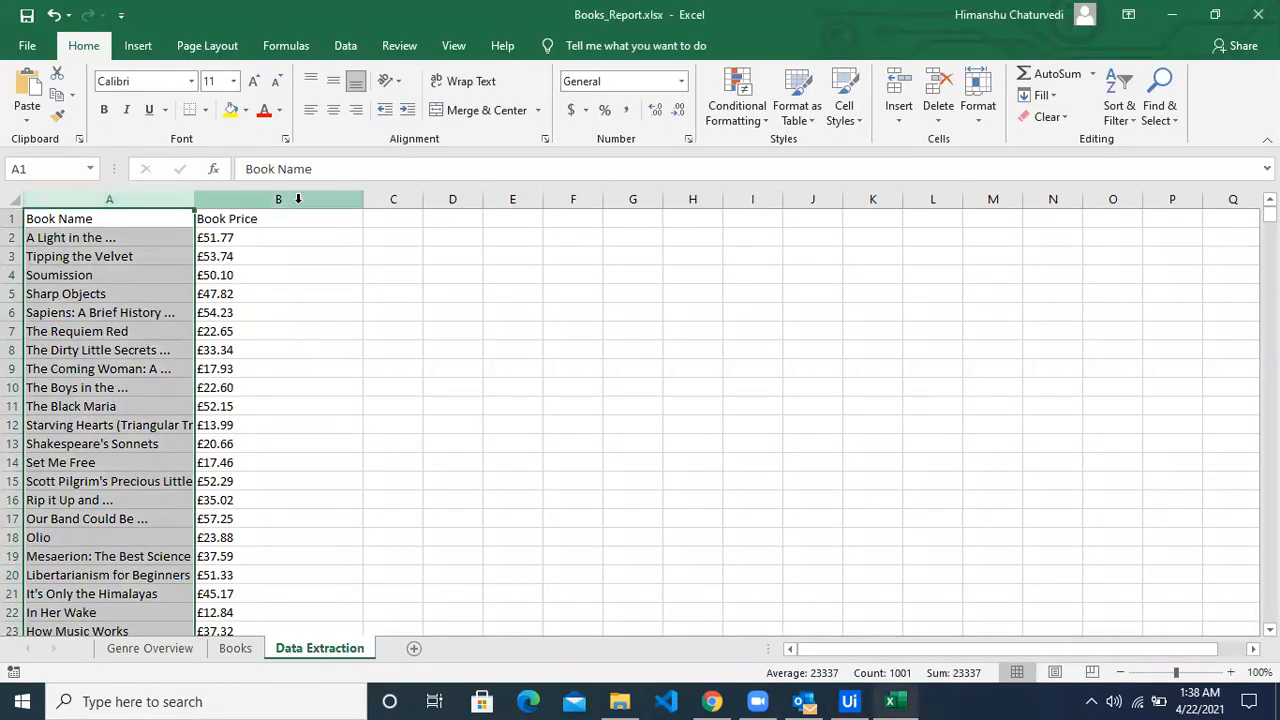
Compare the Books and Data Extraction sheets' columns in Excel, and set VLookup's column index to 2 in StudioX.
click(285, 199)
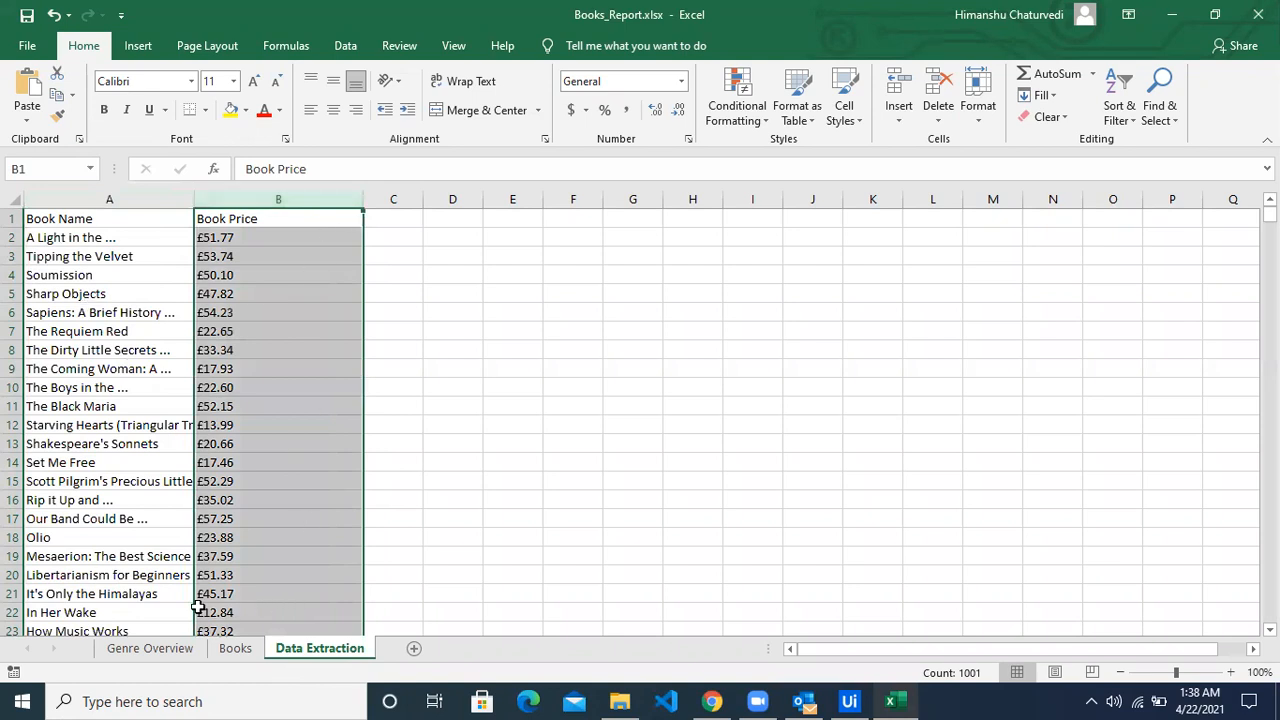
click(240, 650)
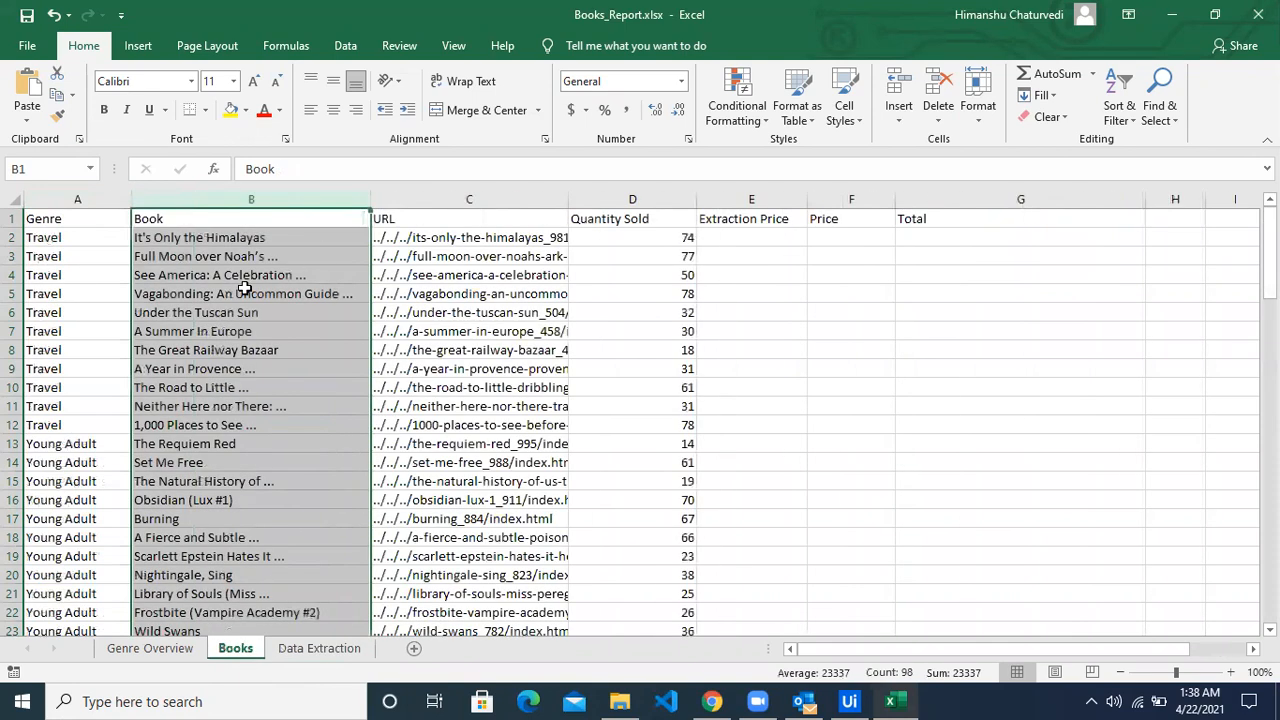
click(300, 648)
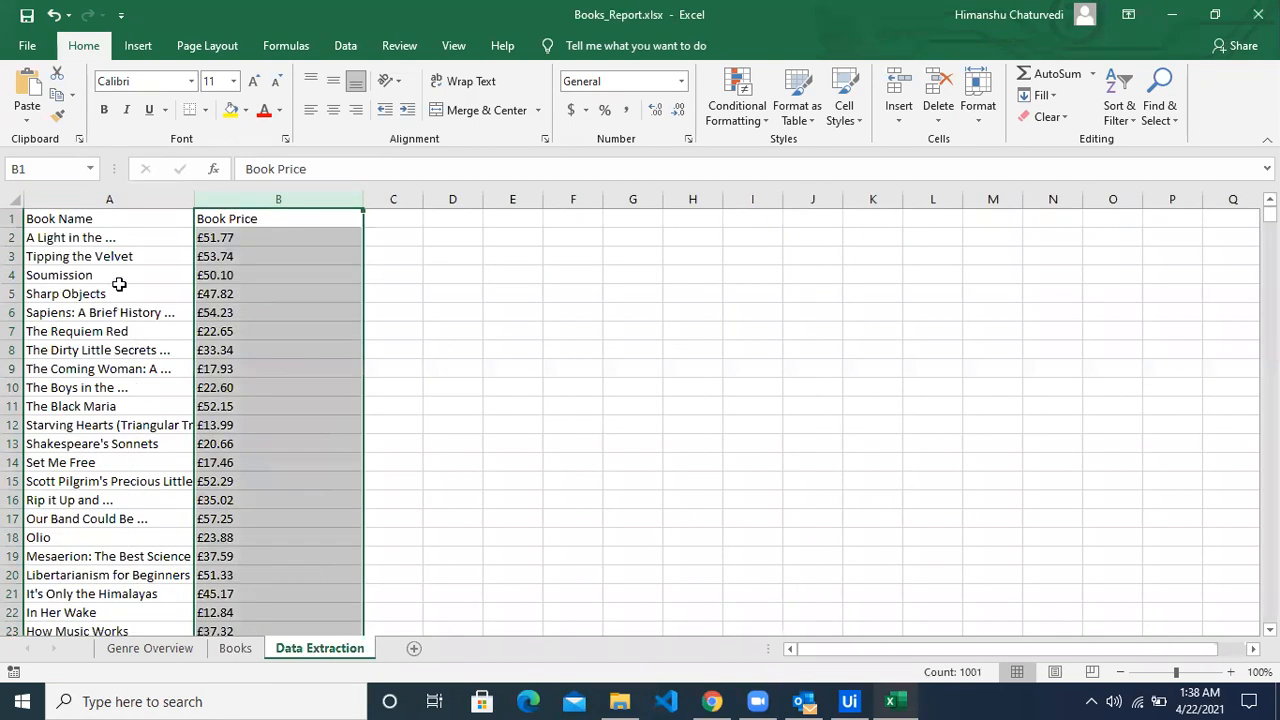
click(122, 207)
drag(129, 223, 330, 615)
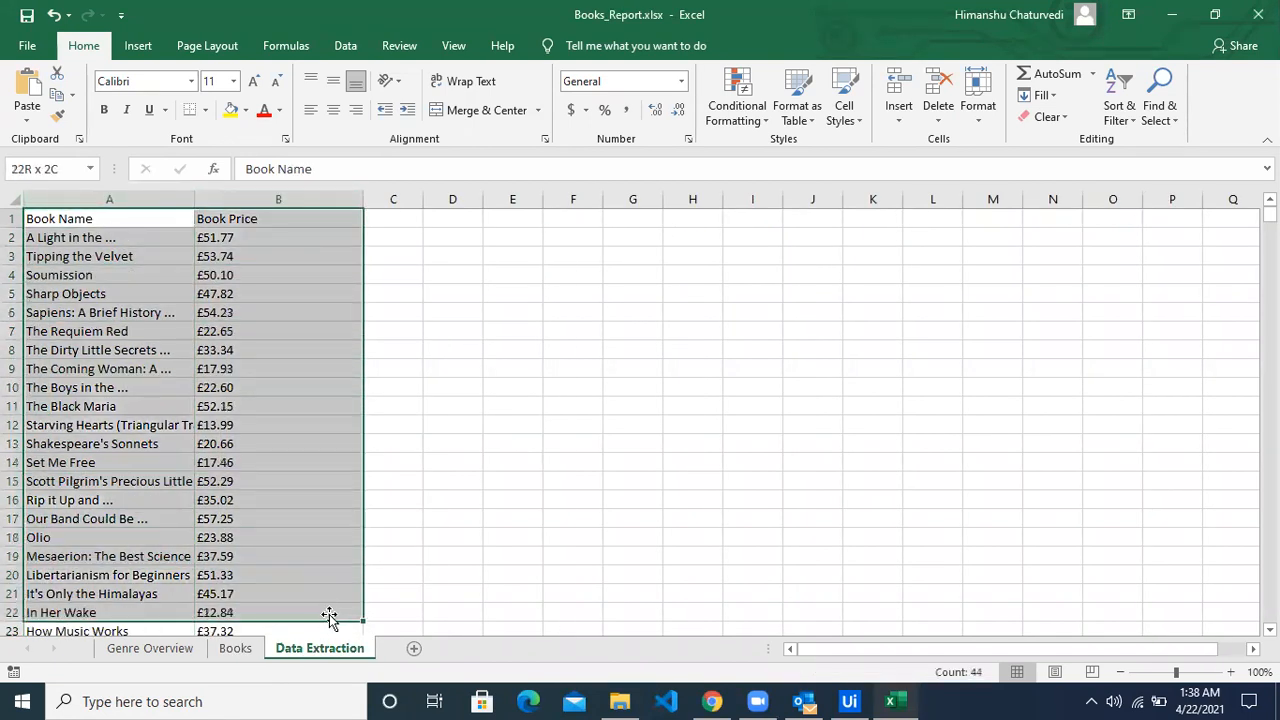
click(303, 198)
key(alt+Tab)
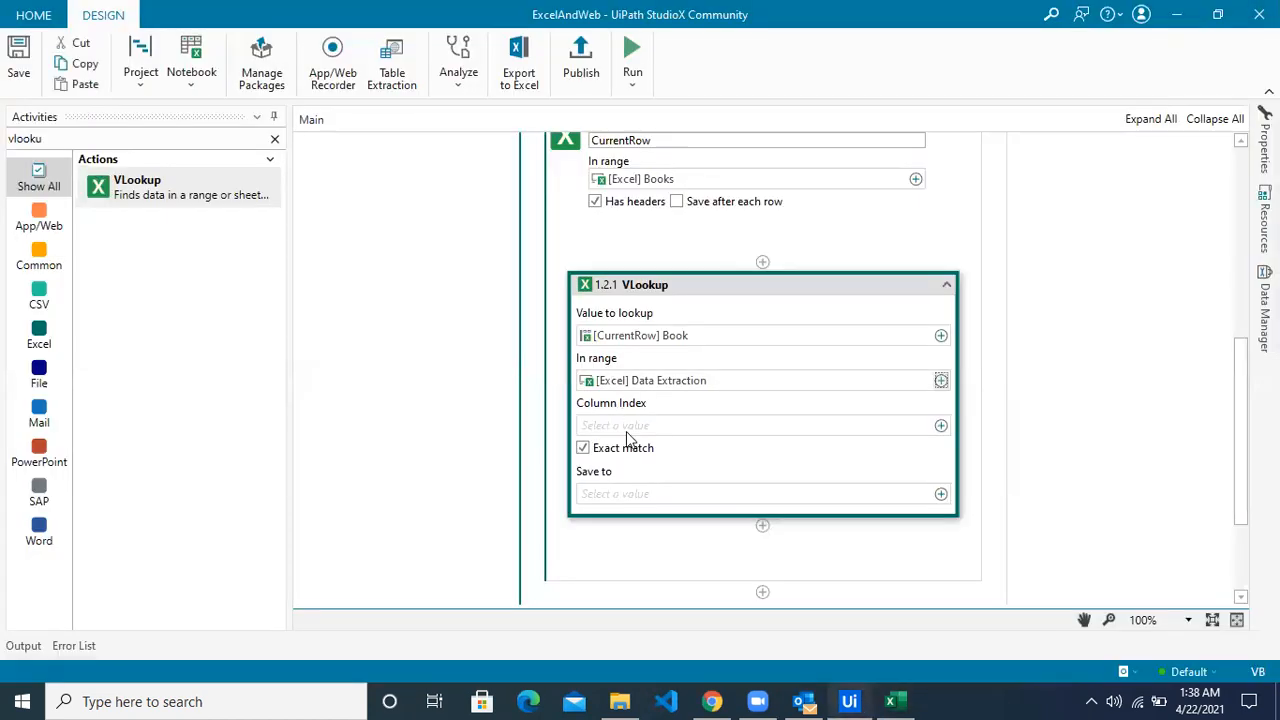
click(941, 427)
click(1012, 545)
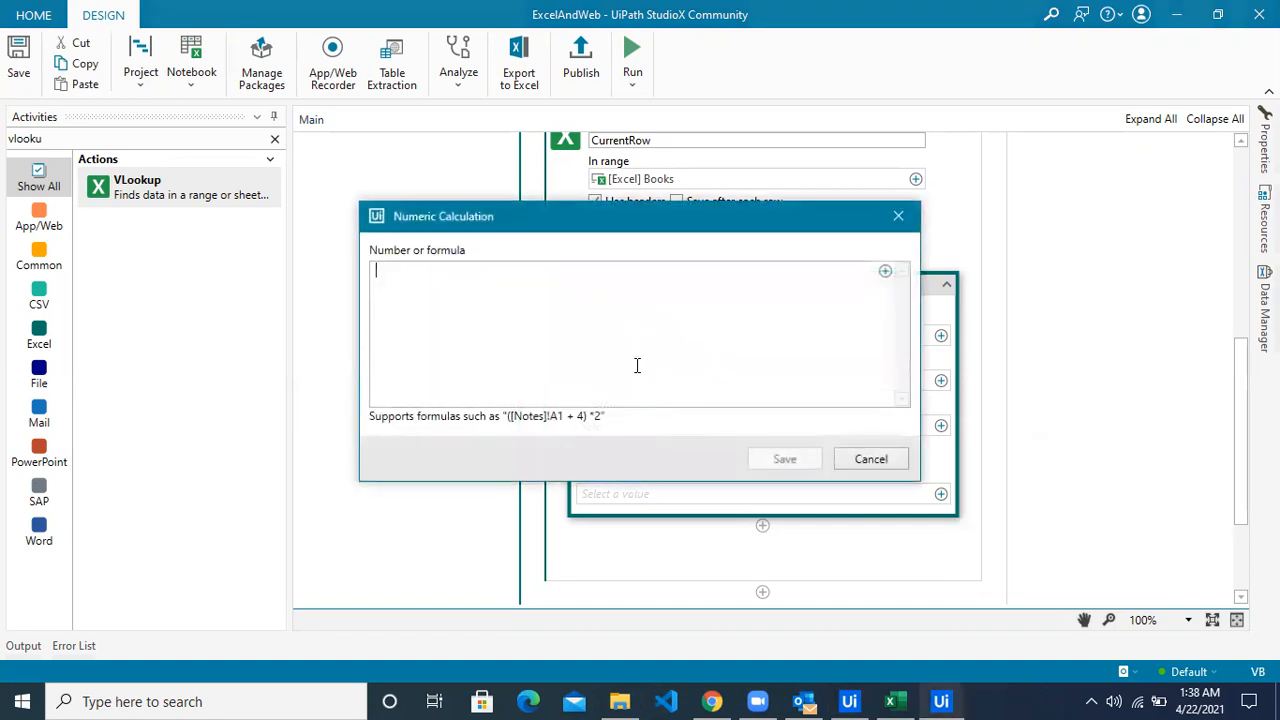
text(2)
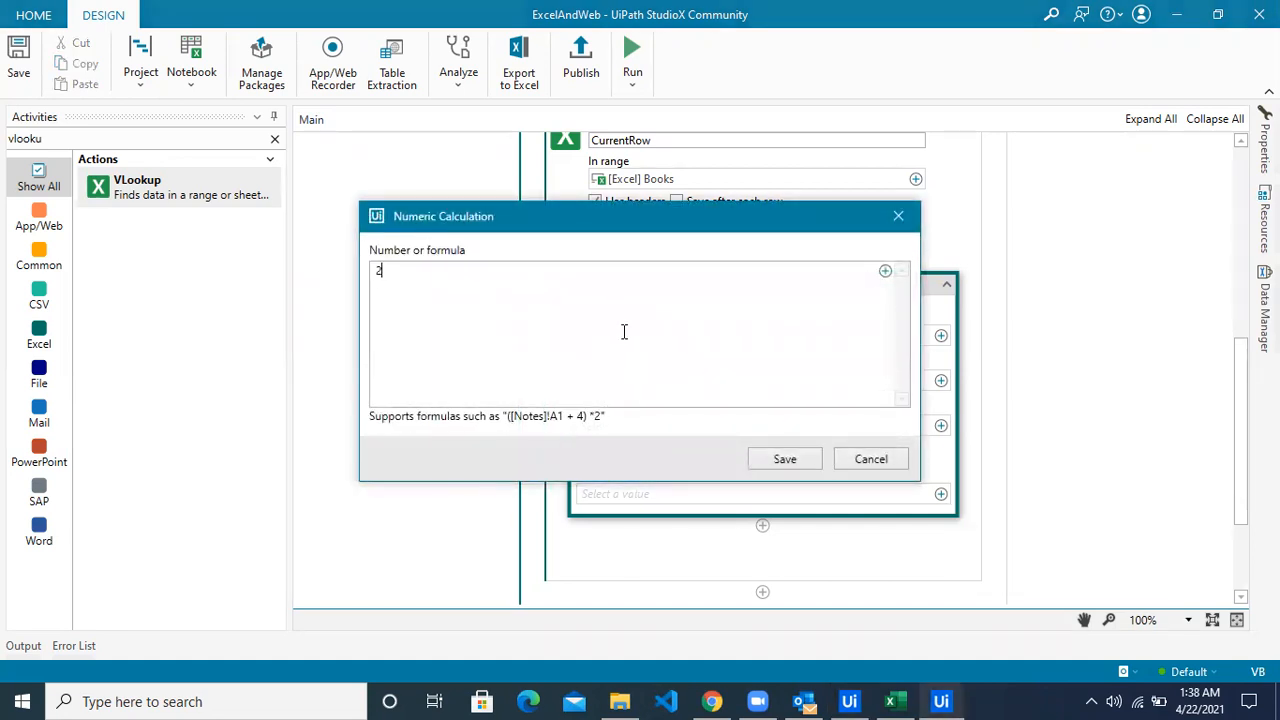
click(800, 460)
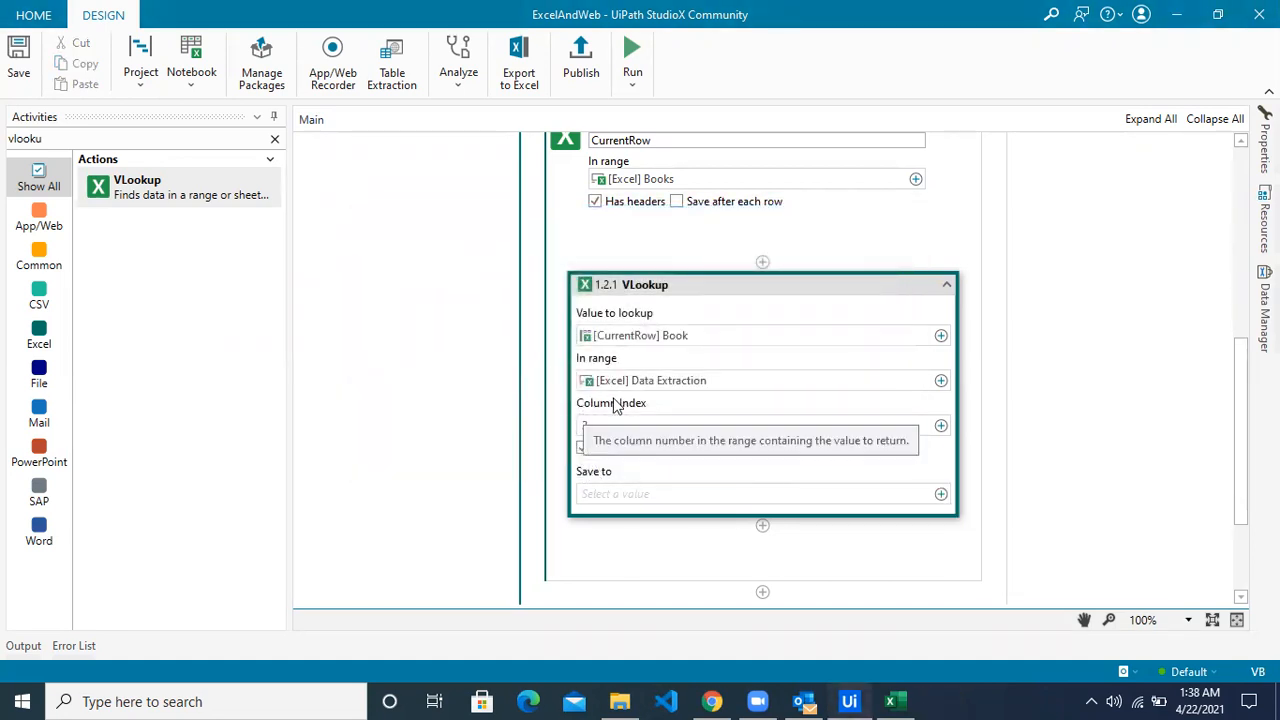
Trace the book It's Only the Himalayas in Excel from the Books sheet to its name and price on the Data Extraction sheet.
key(alt+Tab)
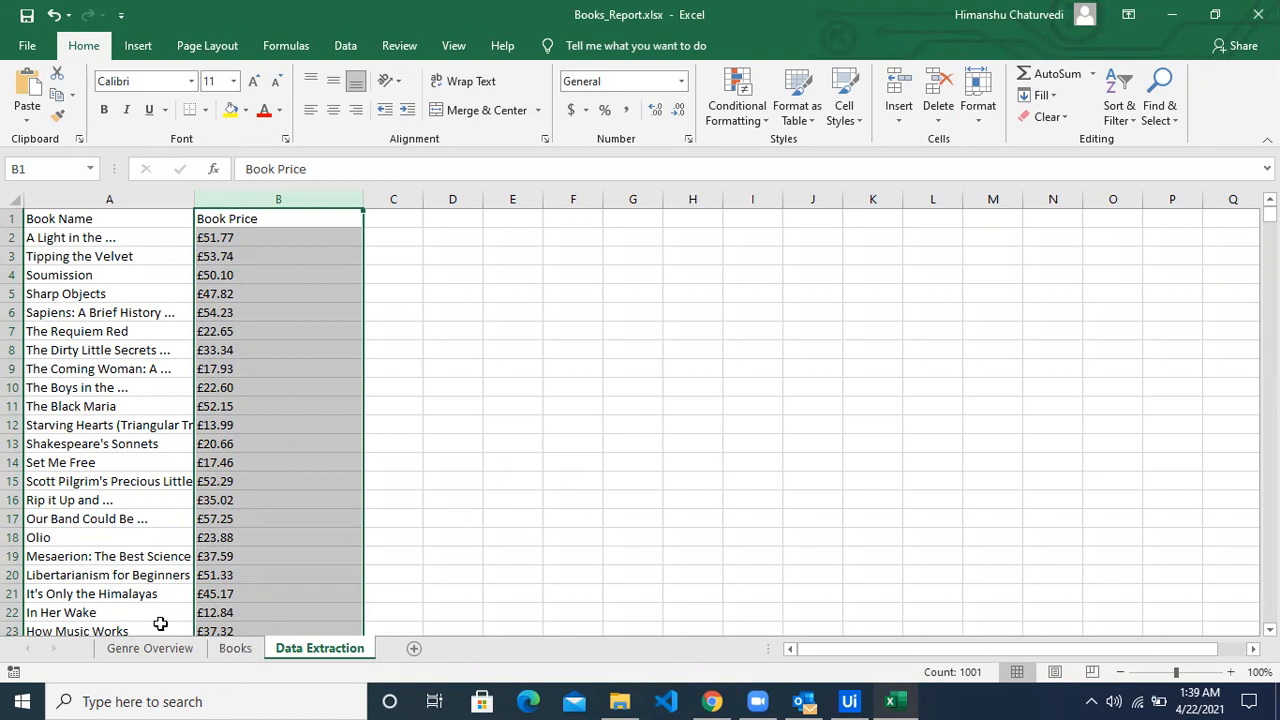
click(245, 648)
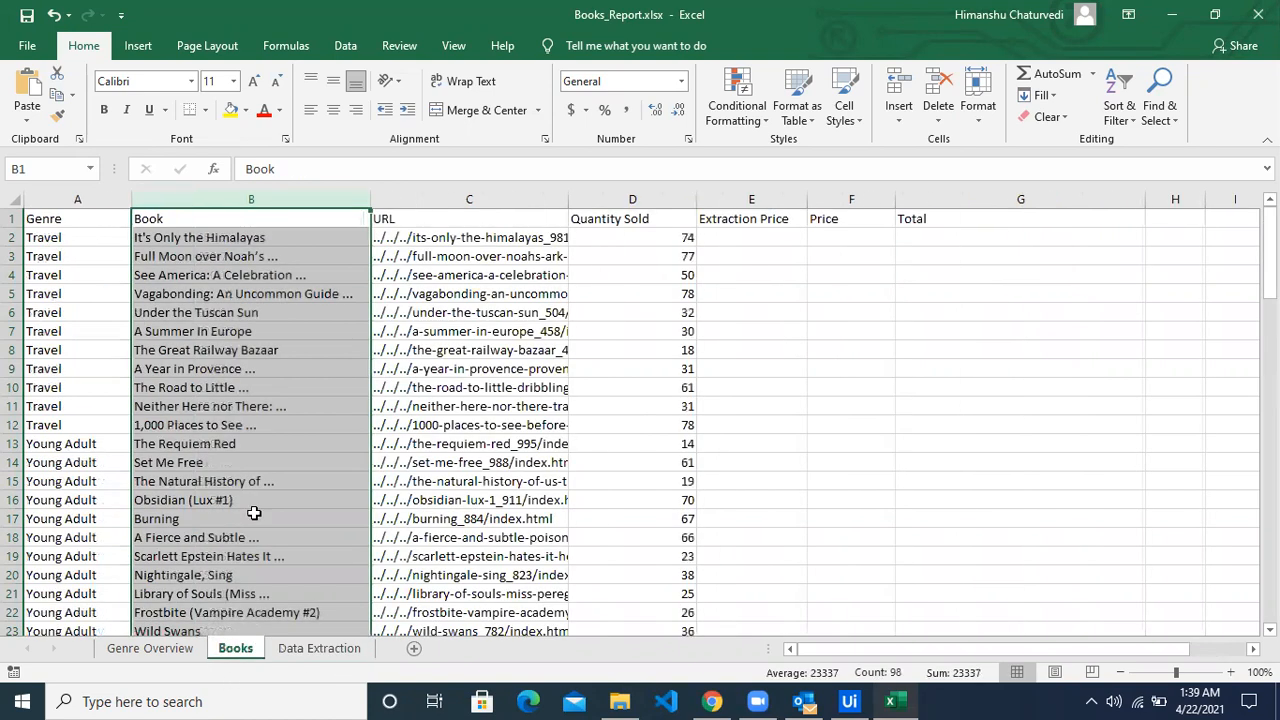
click(212, 238)
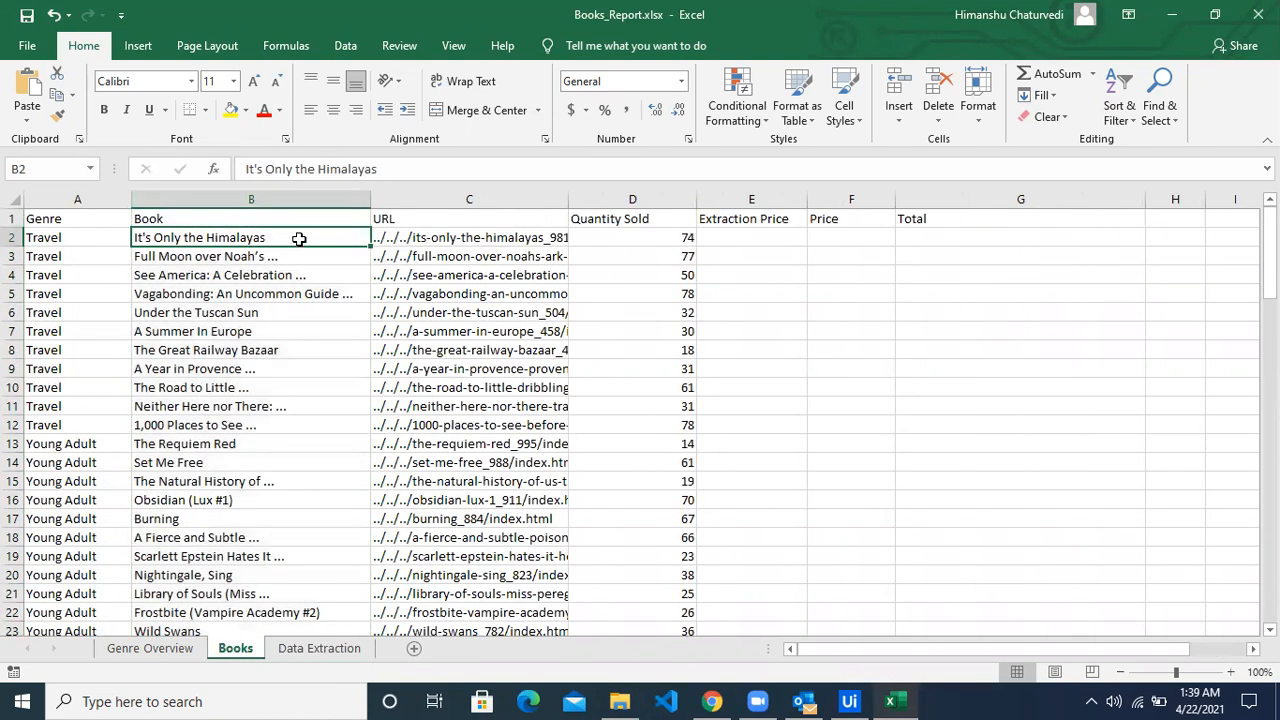
click(316, 649)
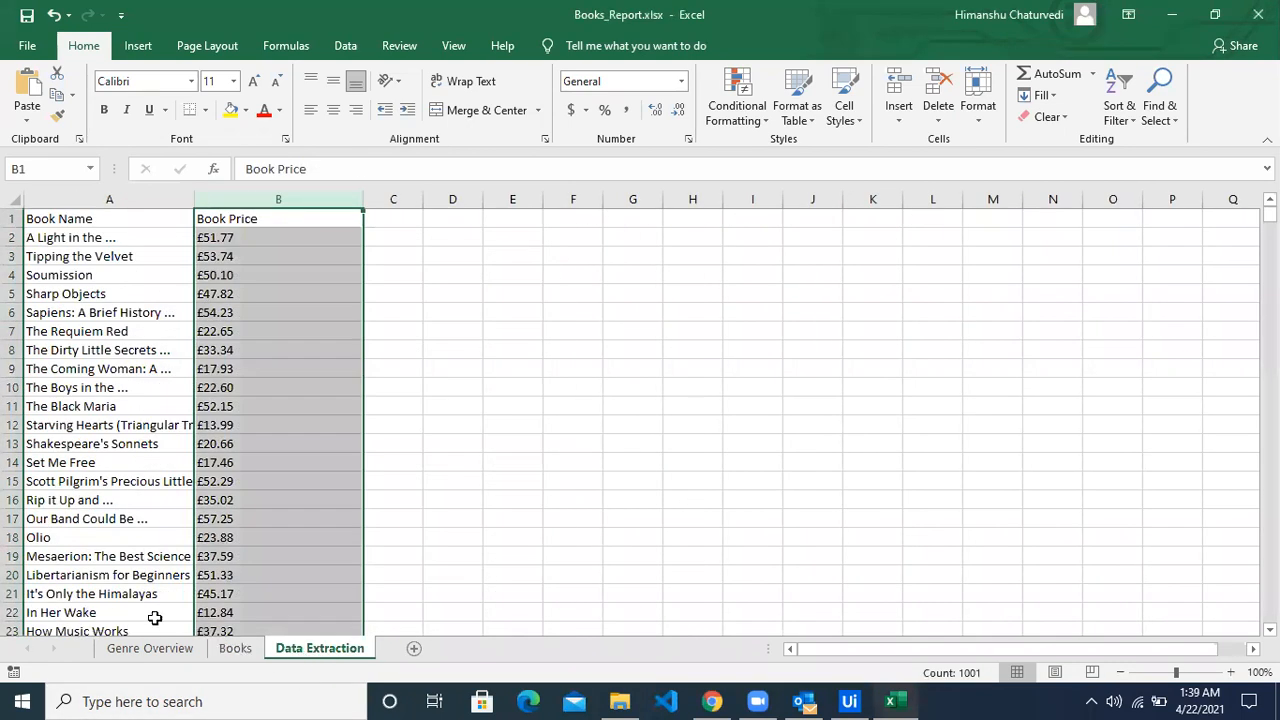
click(121, 594)
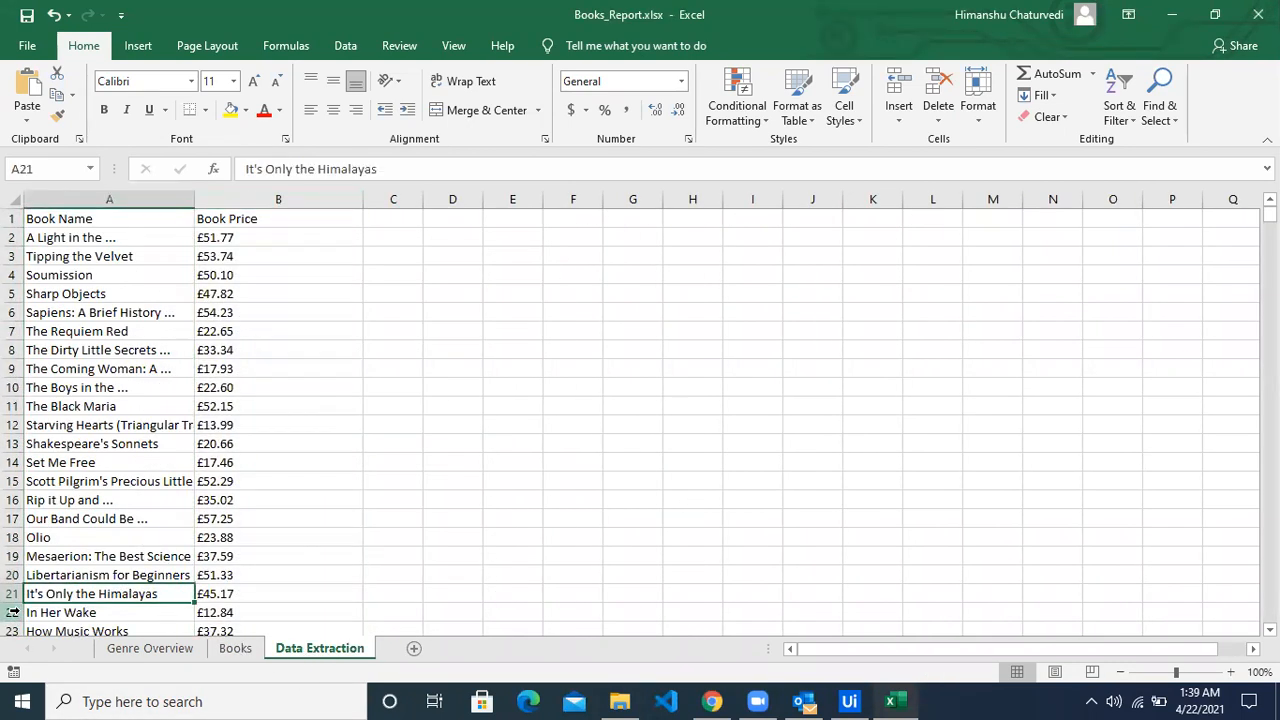
scroll(505, 558, down, 2)
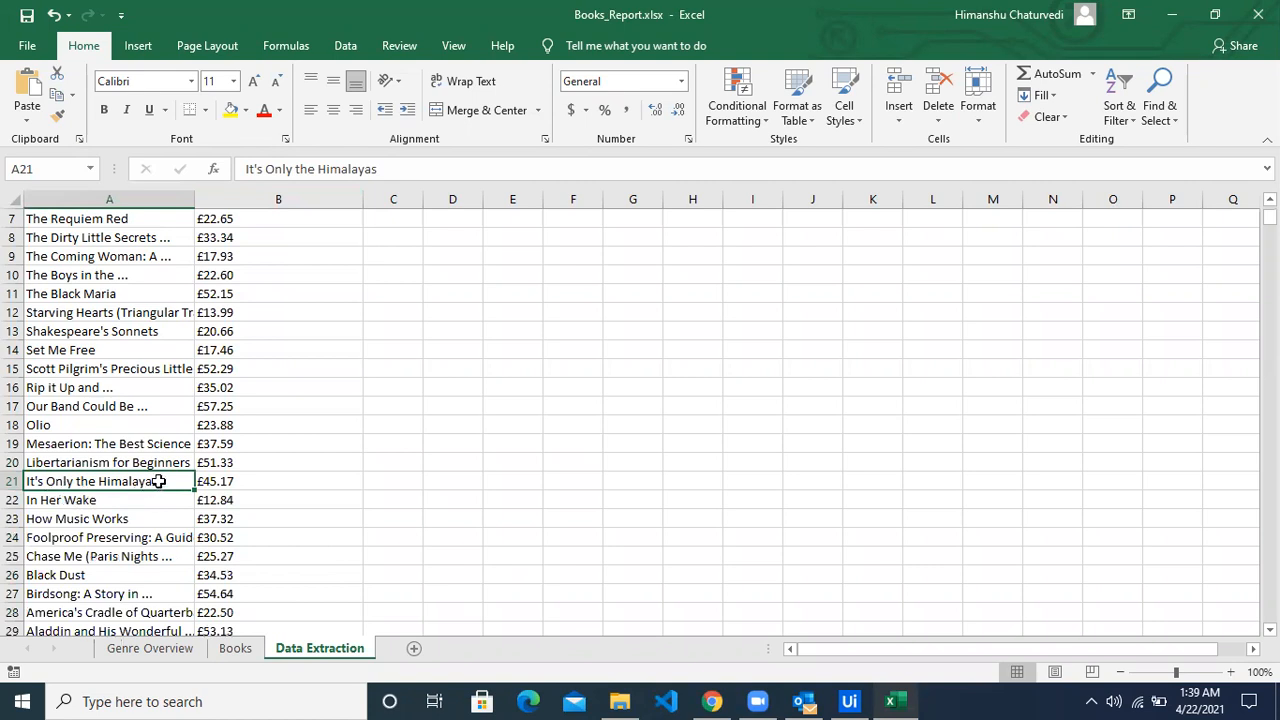
drag(157, 483, 199, 482)
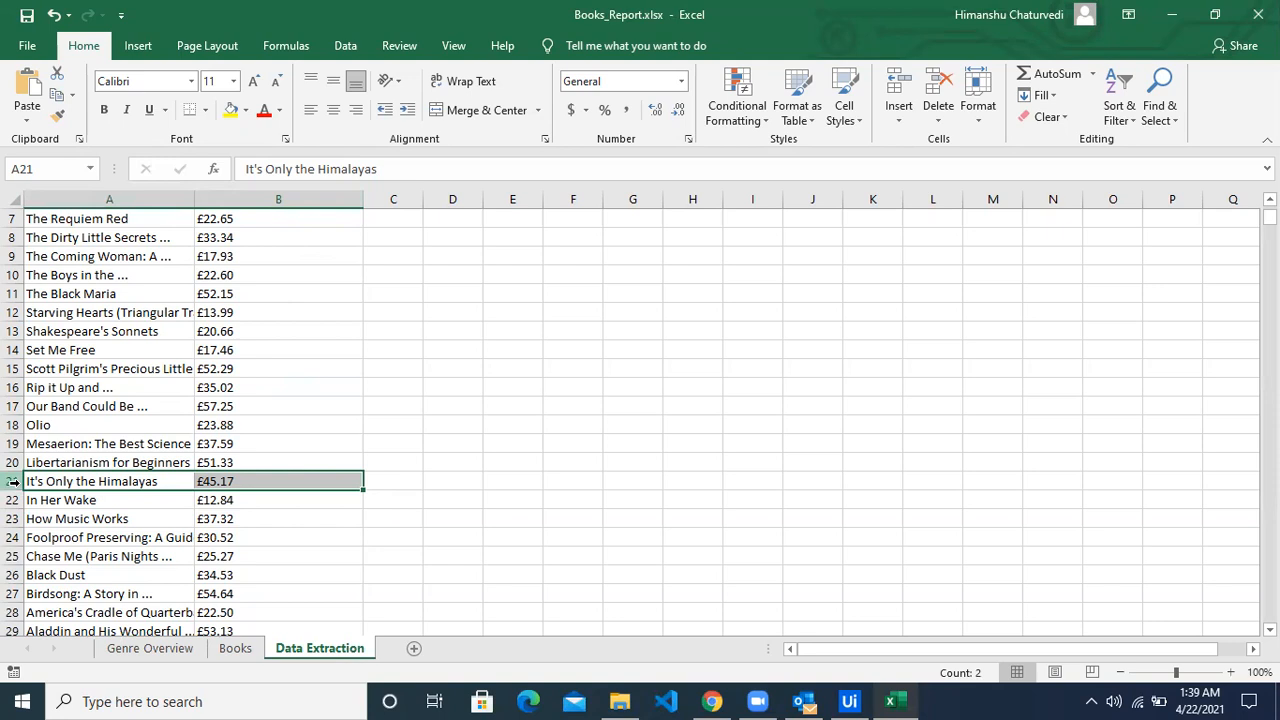
click(256, 481)
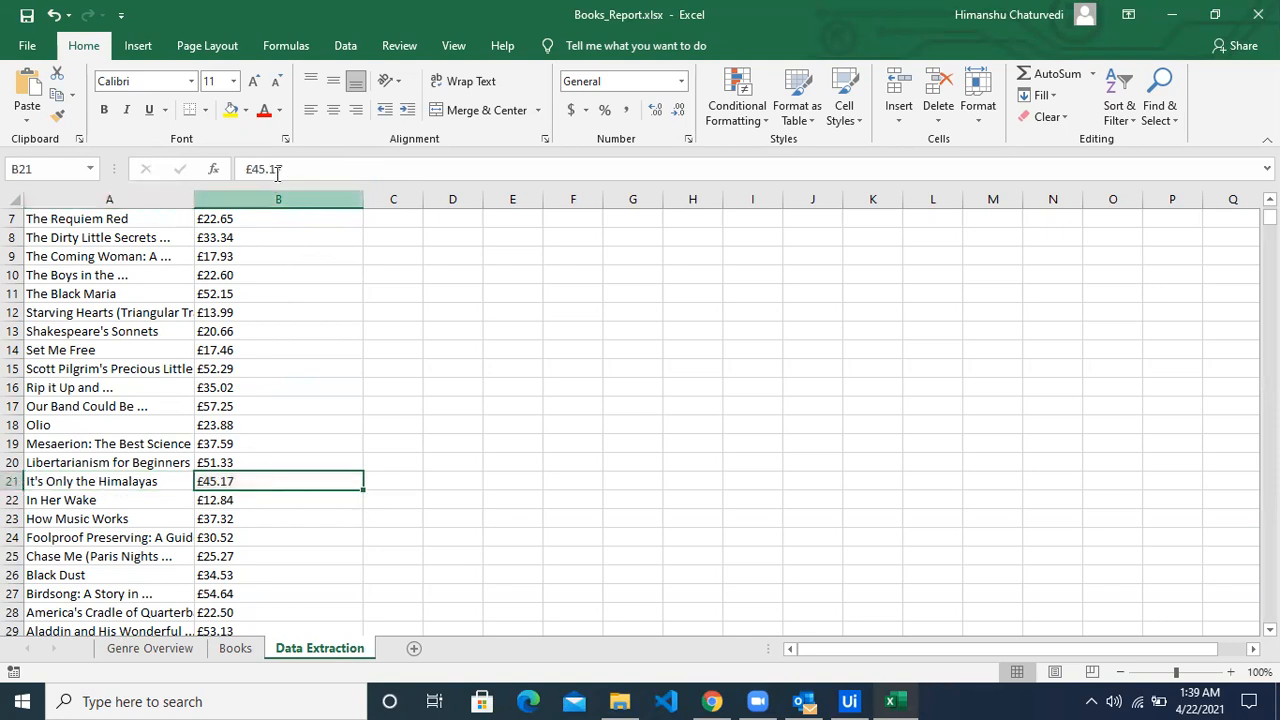
click(166, 484)
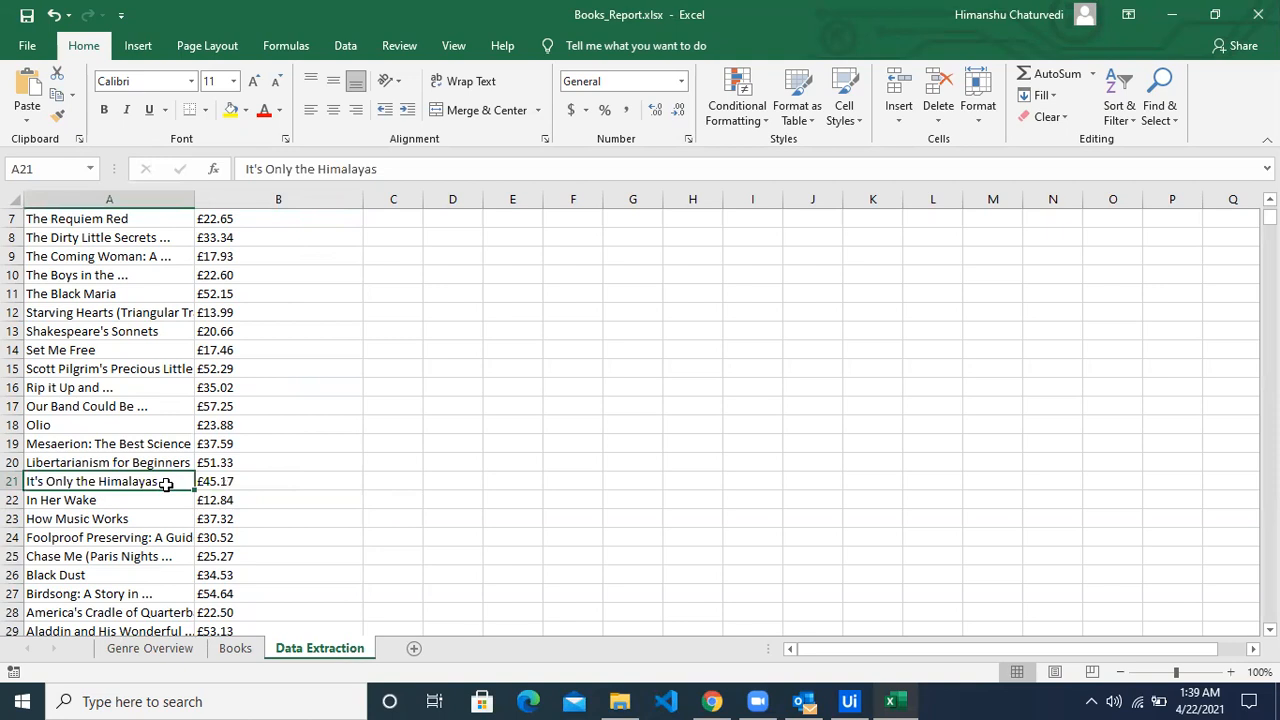
click(250, 483)
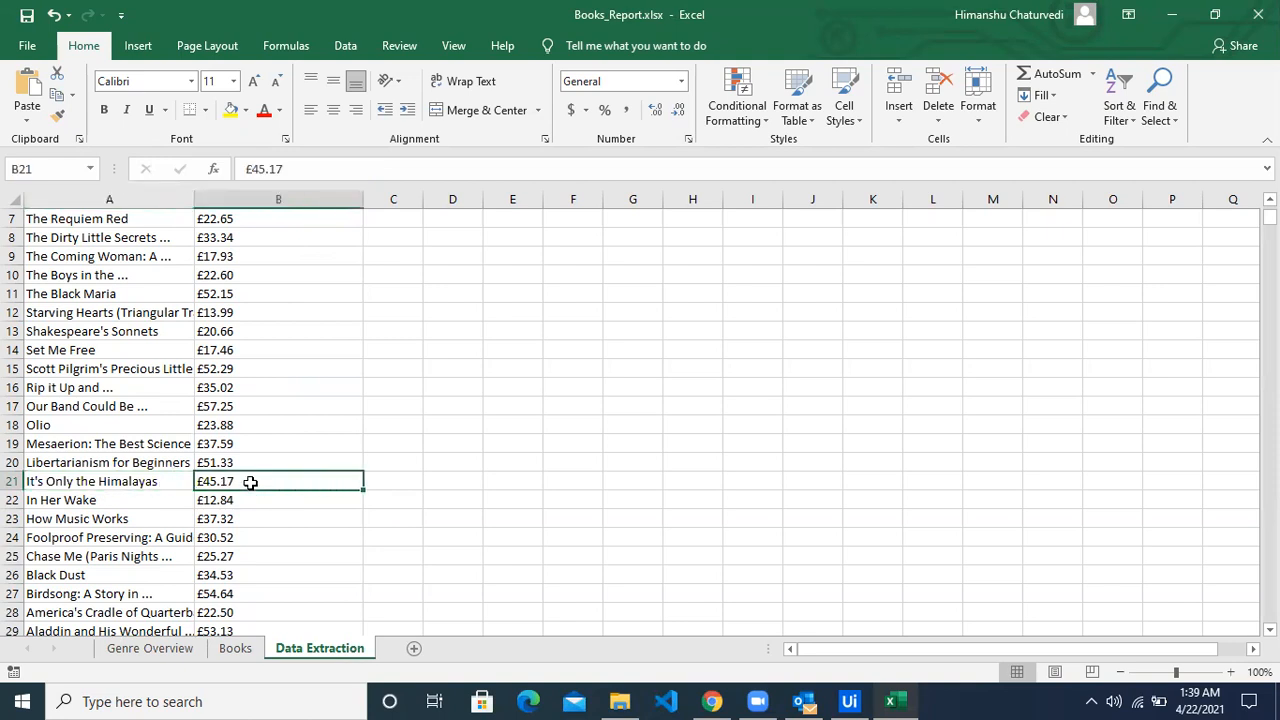
Check the Extraction Price column on the Books sheet, and save the VLookup result to CurrentRow's Extraction Price column in StudioX.
click(236, 648)
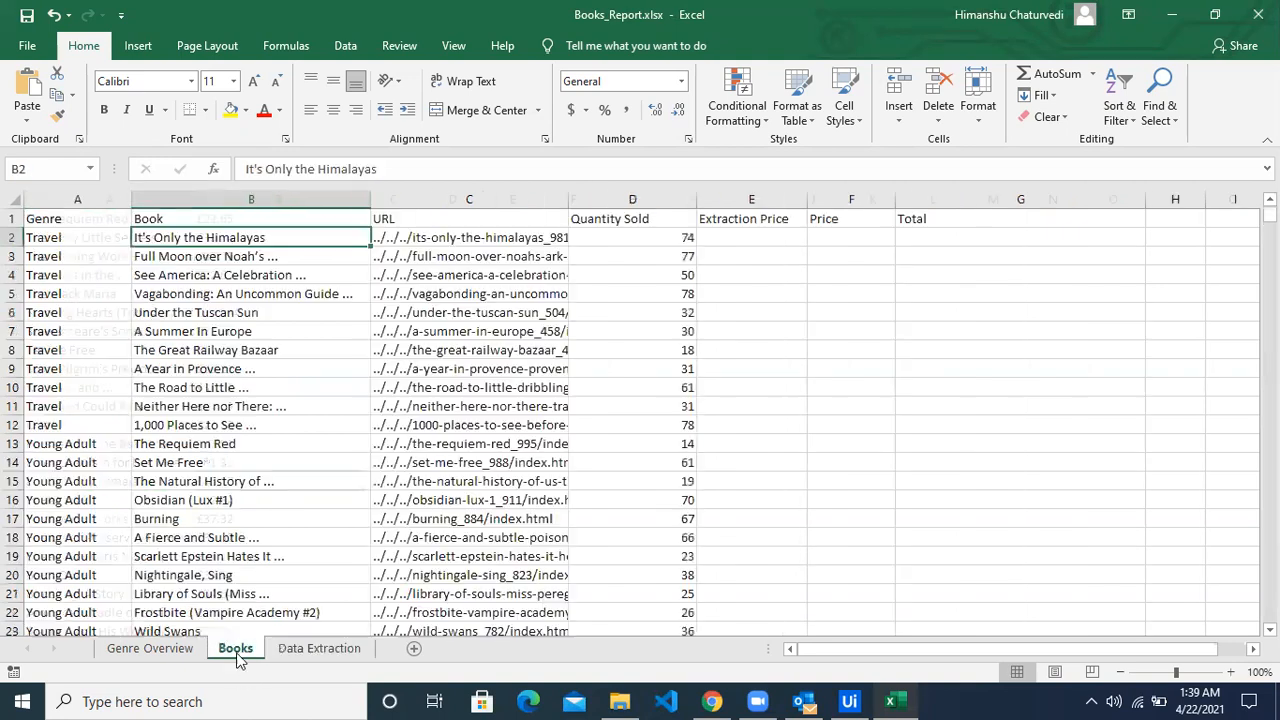
click(765, 200)
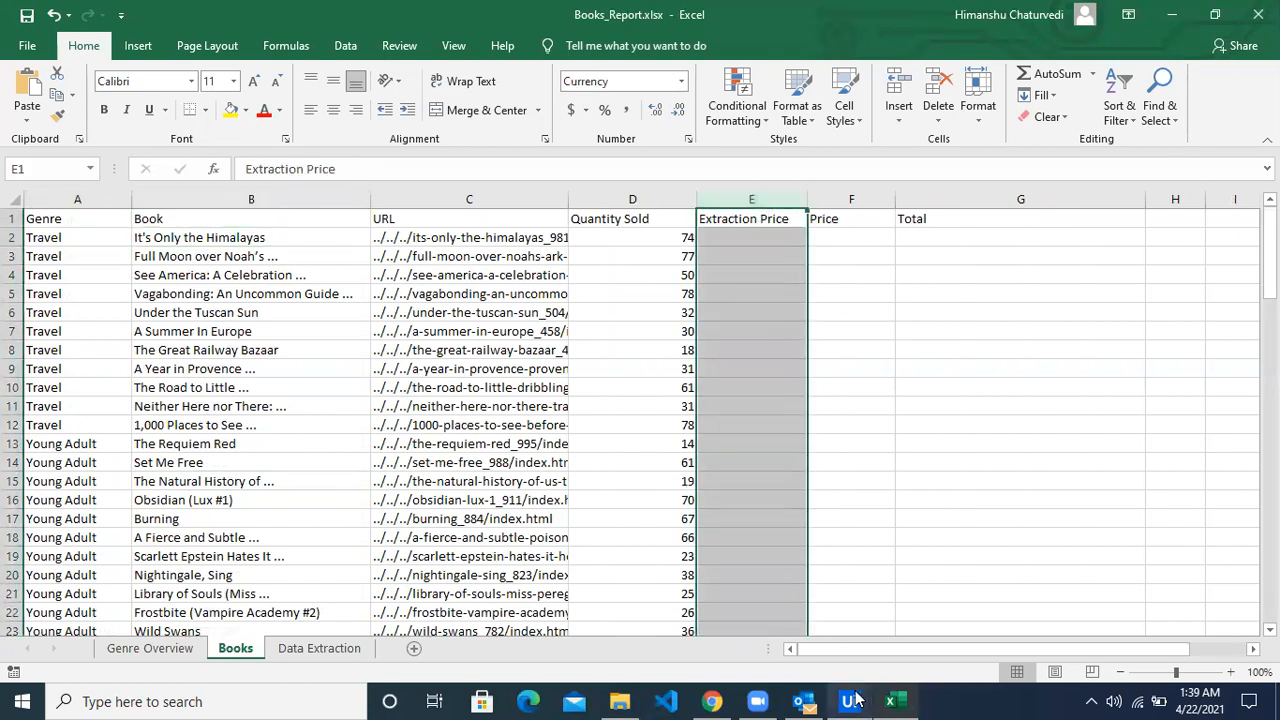
click(851, 700)
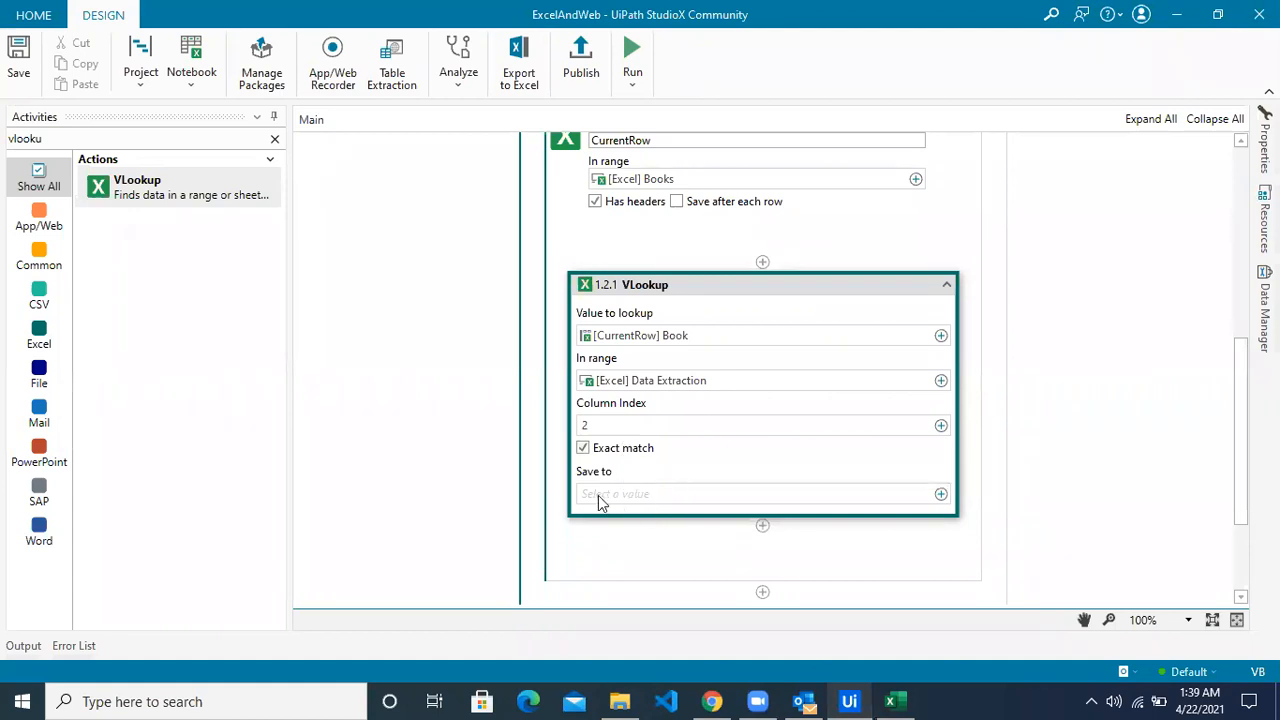
click(940, 494)
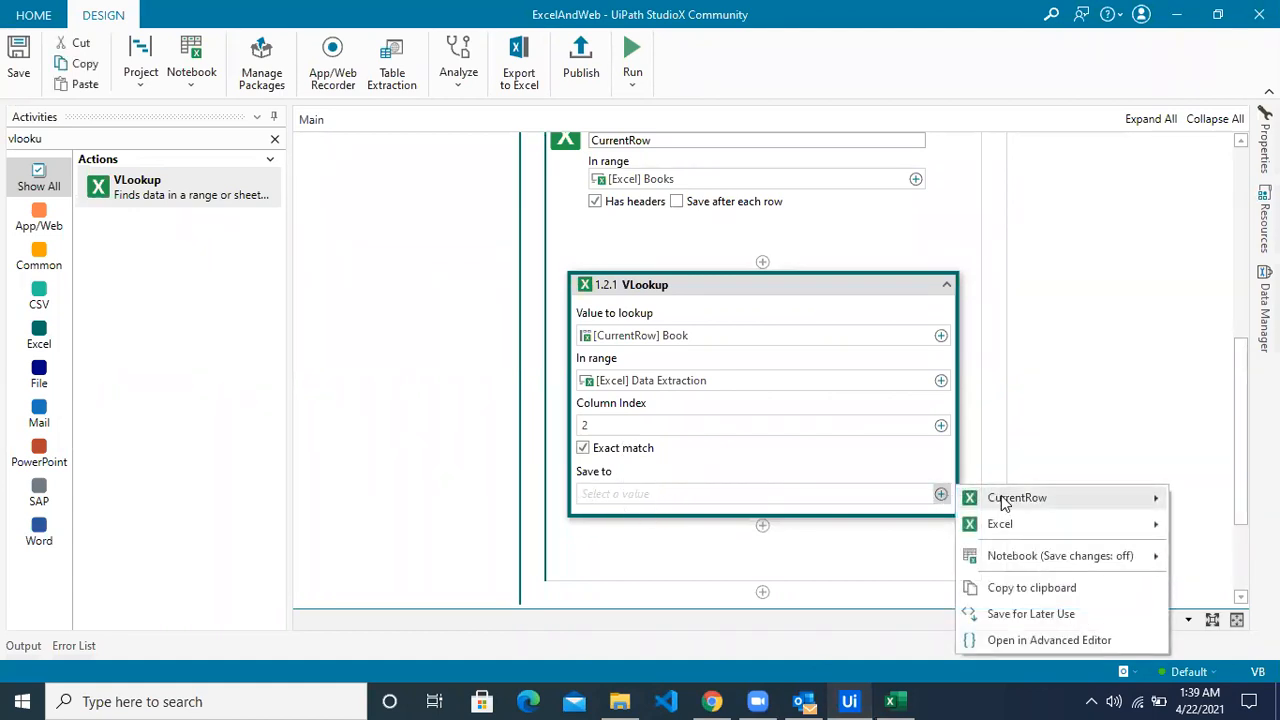
mouse_move(1003, 504)
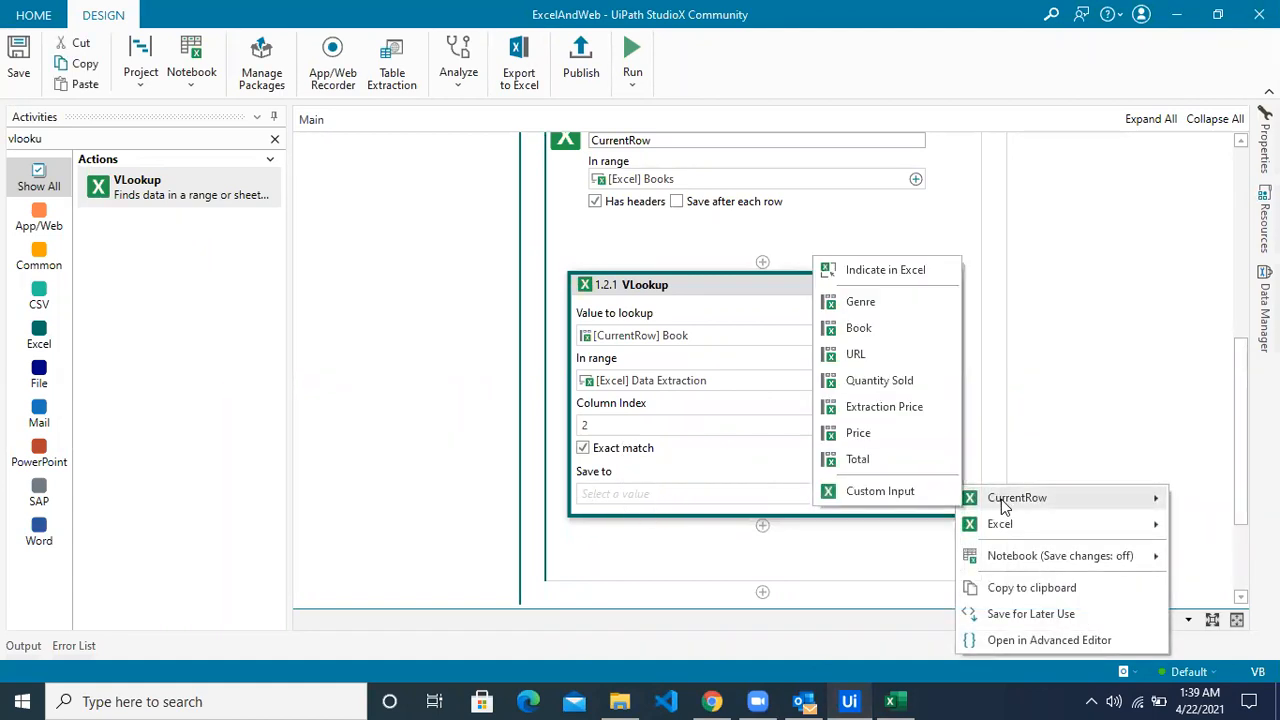
click(911, 409)
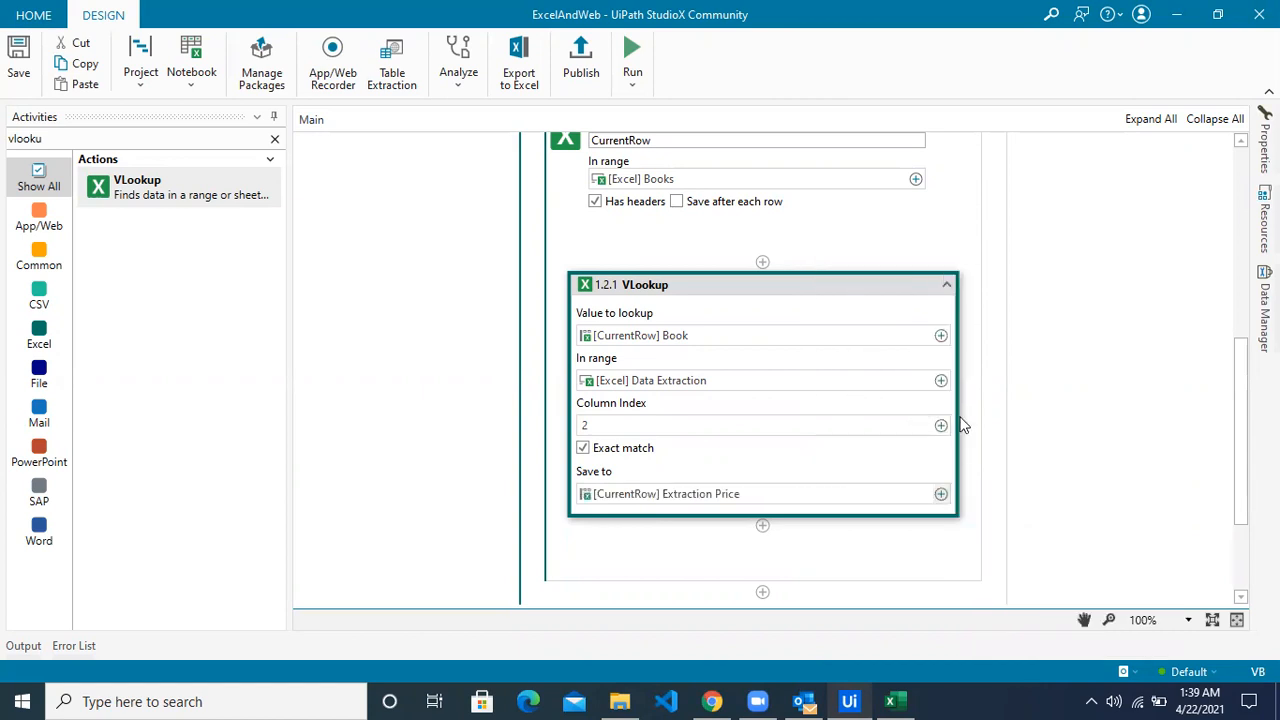
click(1117, 449)
scroll(1118, 450, up, 2)
scroll(1120, 451, up, 1)
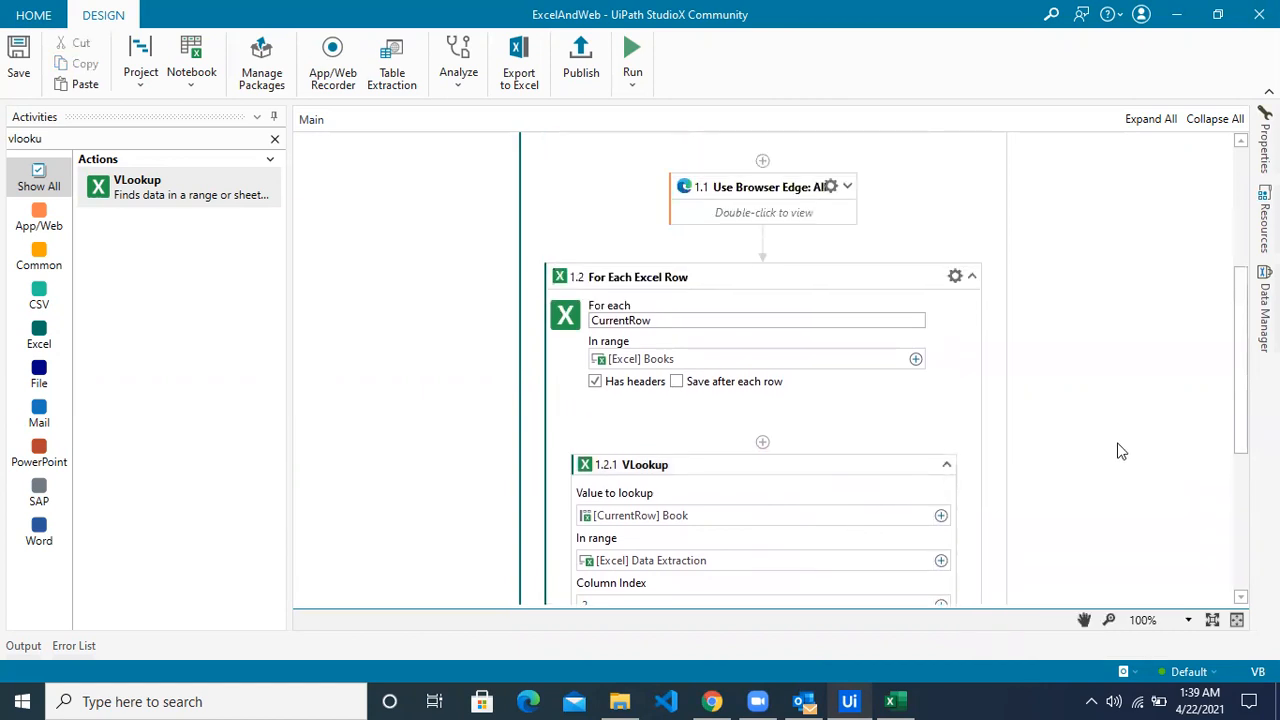
Review the VLookup settings inside the For Each Excel Row loop and the Extraction Price column in the Books sheet.
scroll(1120, 451, down, 3)
key(alt+Tab)
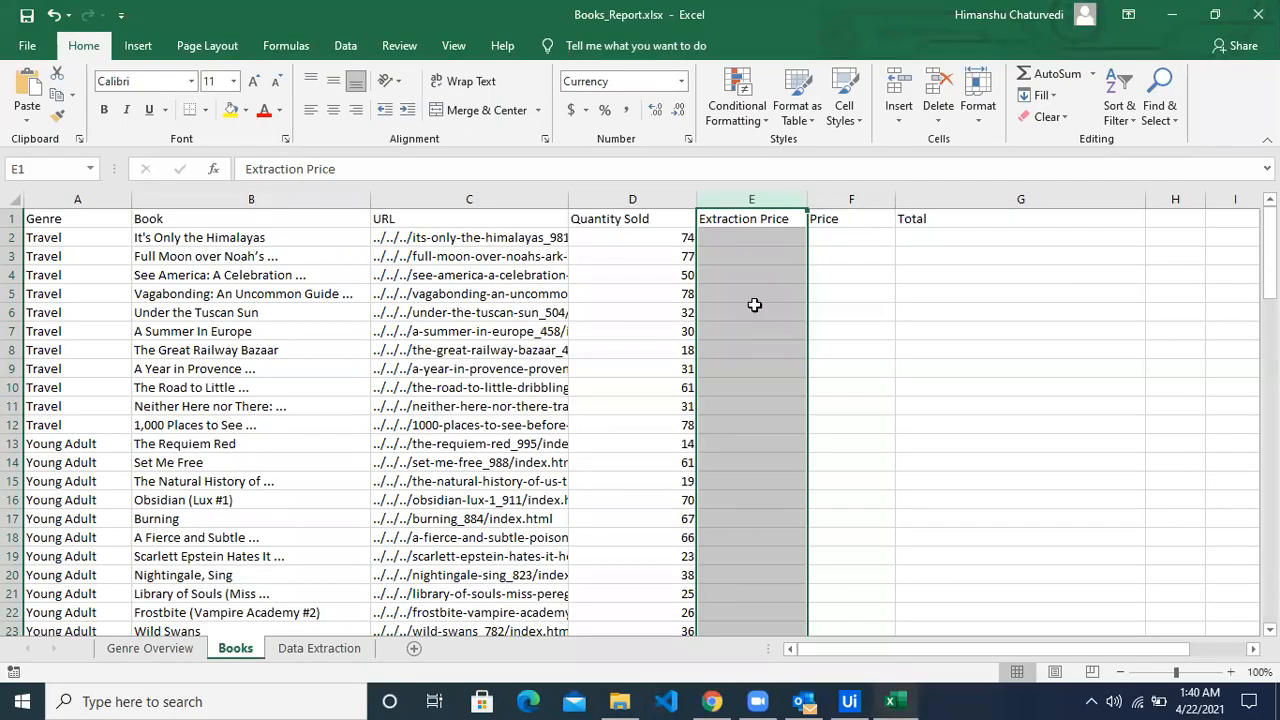
key(alt+Tab)
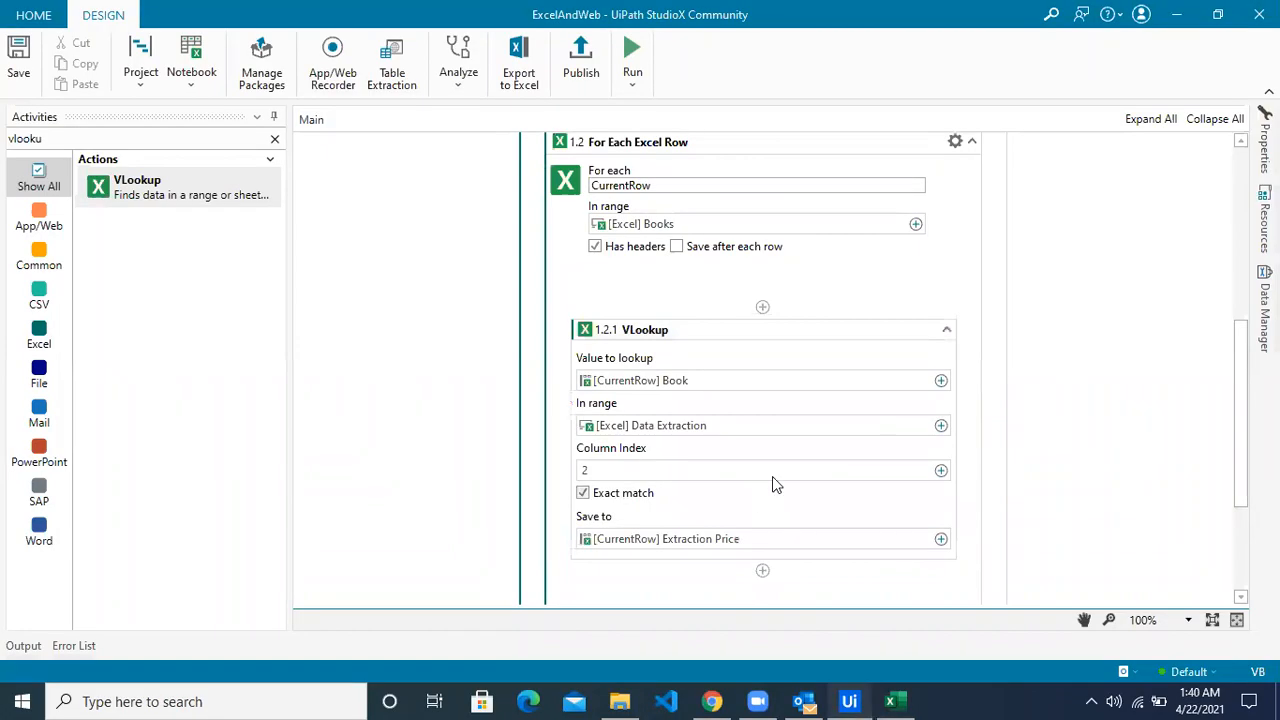
scroll(1146, 449, up, 5)
scroll(1142, 451, up, 2)
scroll(1142, 451, down, 4)
scroll(1142, 451, up, 2)
scroll(1142, 451, up, 2)
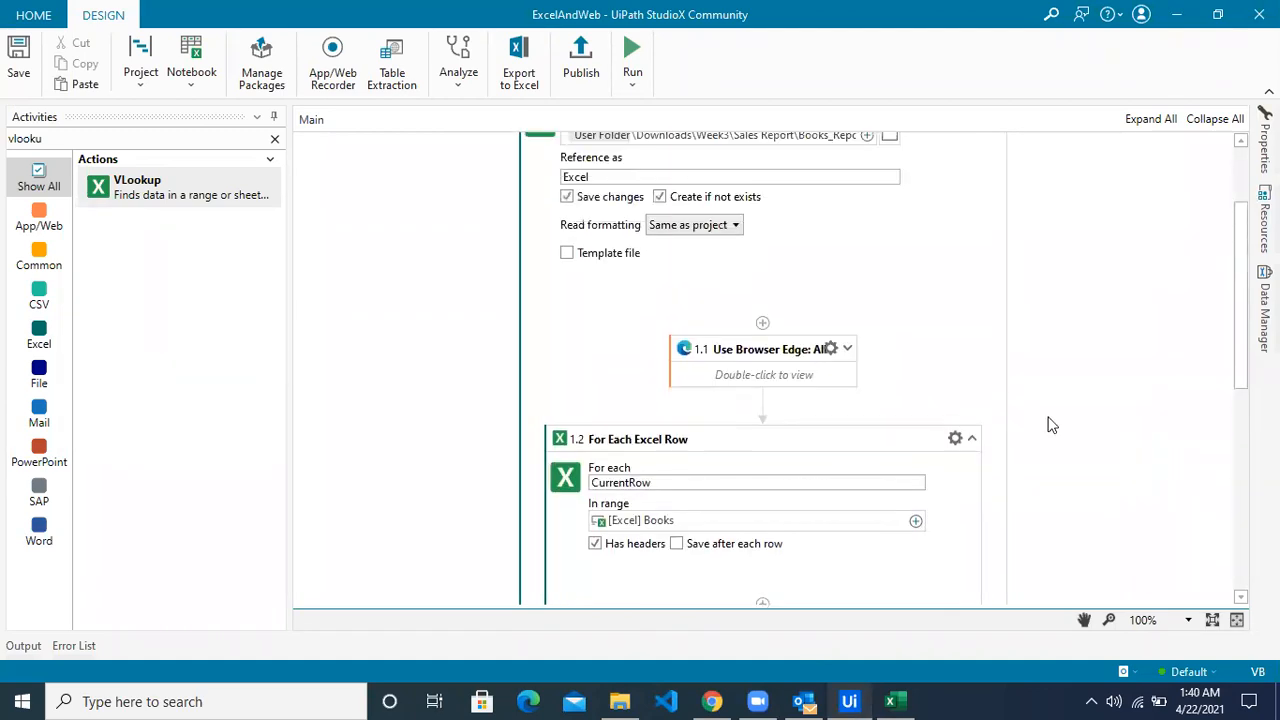
Collapse the For Each Excel Row activity and close the Books_Report.xlsx workbook in Excel.
click(973, 437)
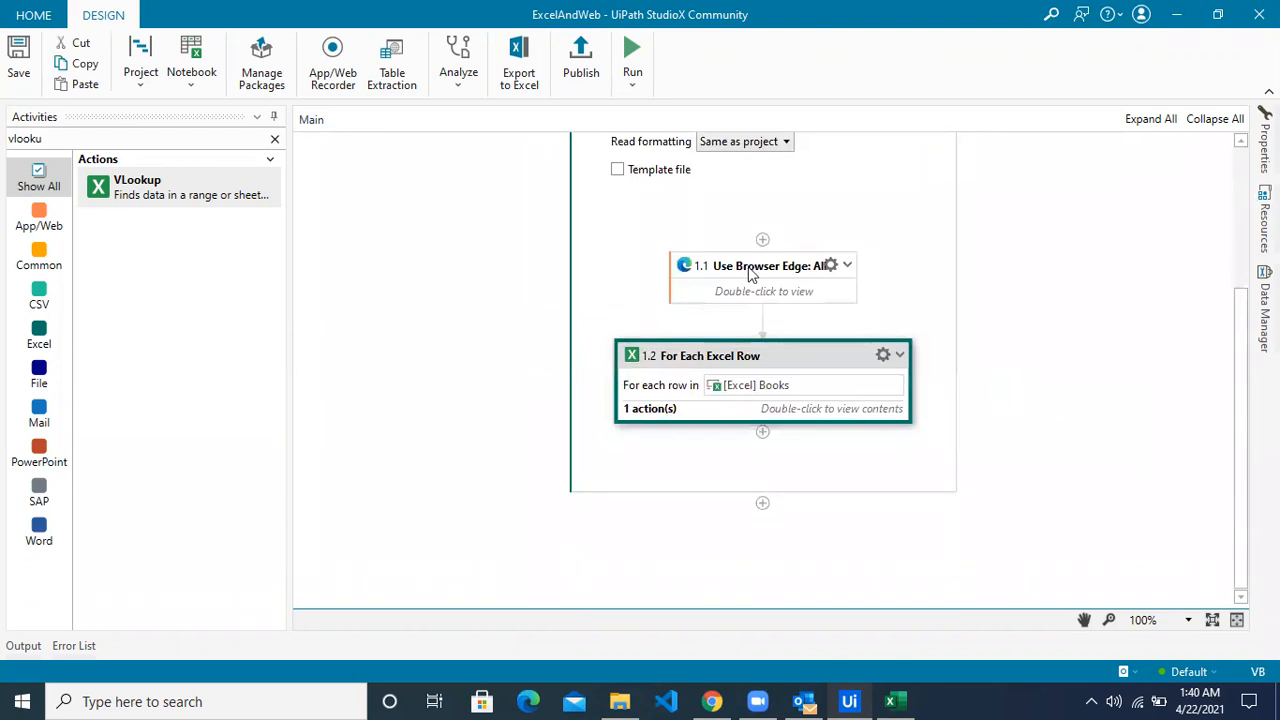
scroll(1000, 320, up, 3)
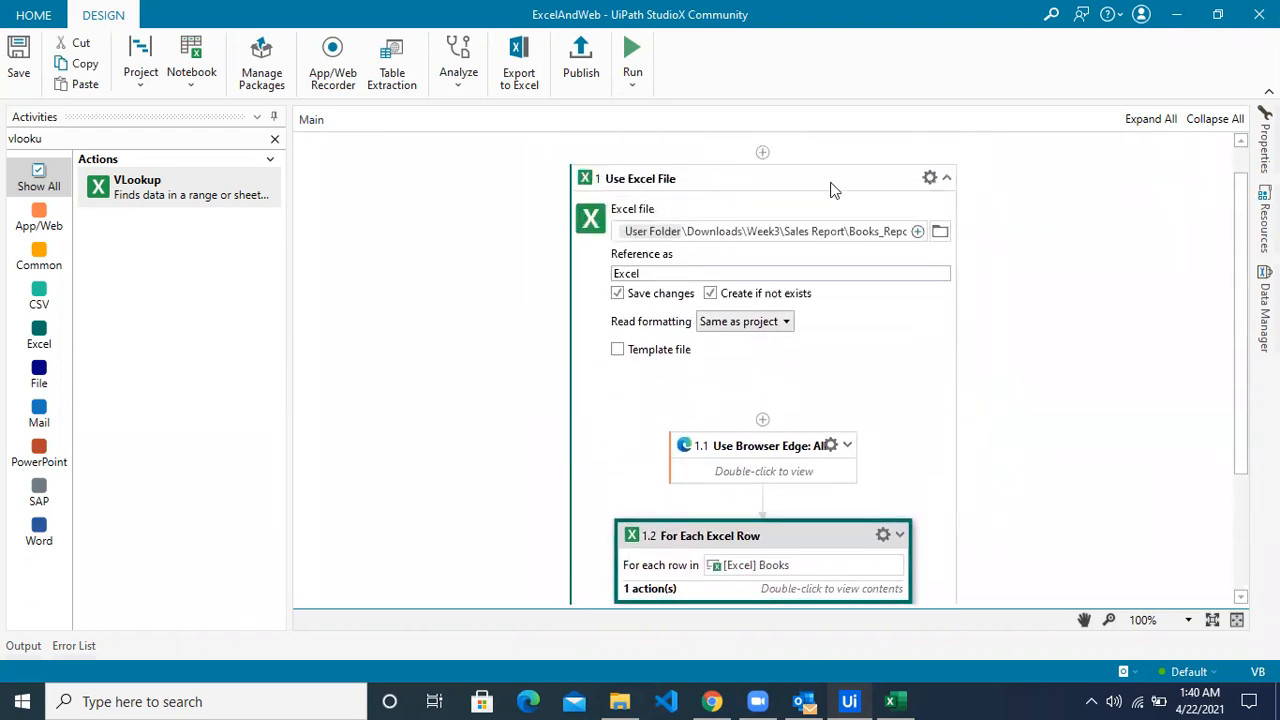
click(889, 701)
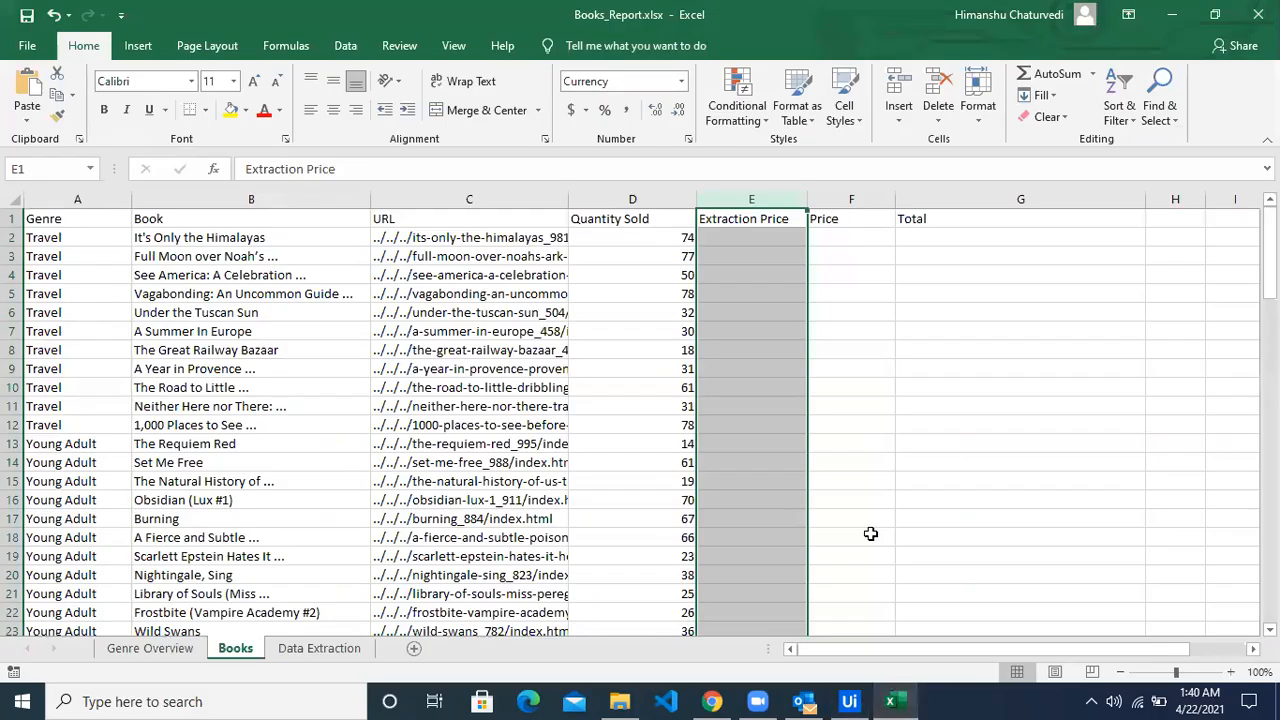
click(1258, 14)
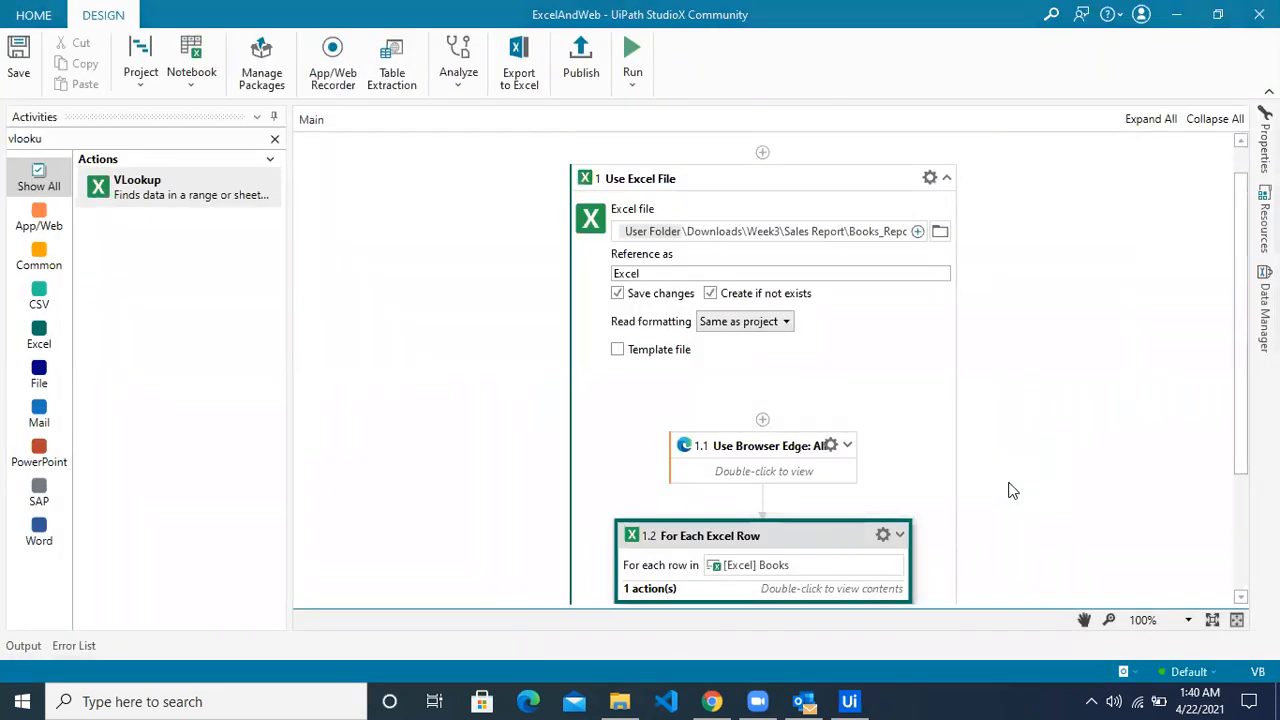
Run the workflow starting from the For Each Excel Row activity.
scroll(1008, 490, down, 2)
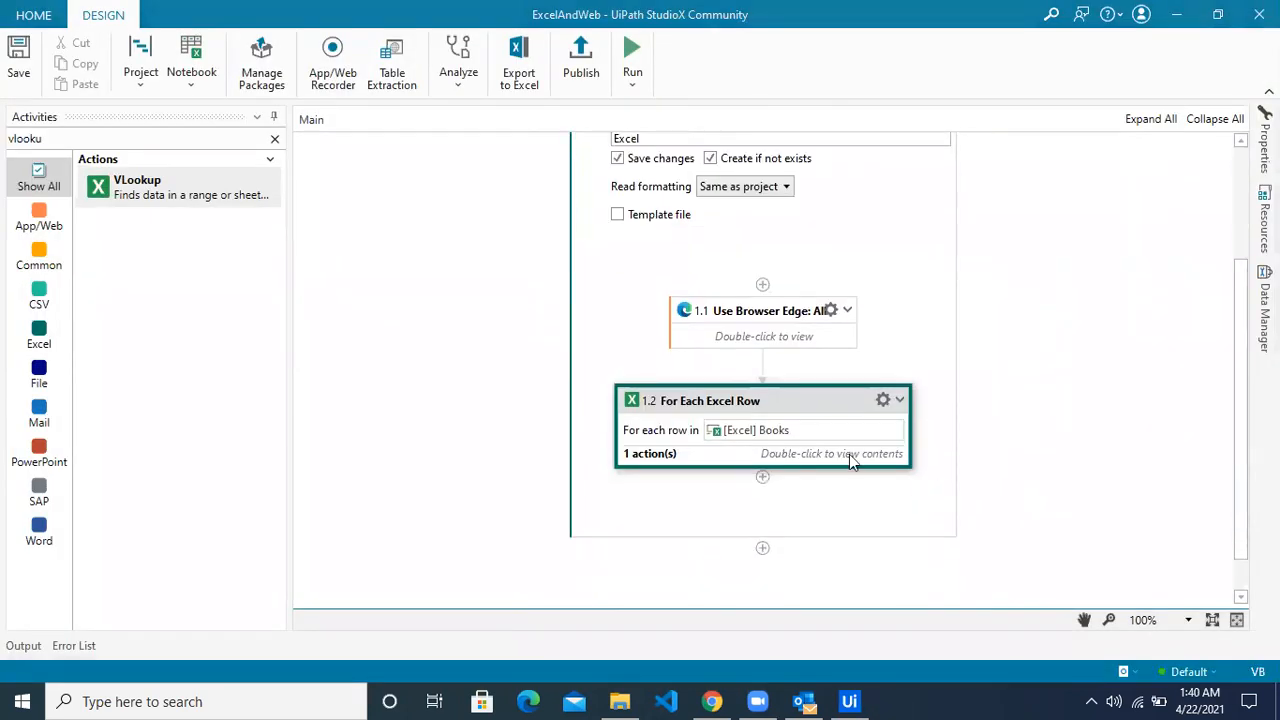
right_click(810, 404)
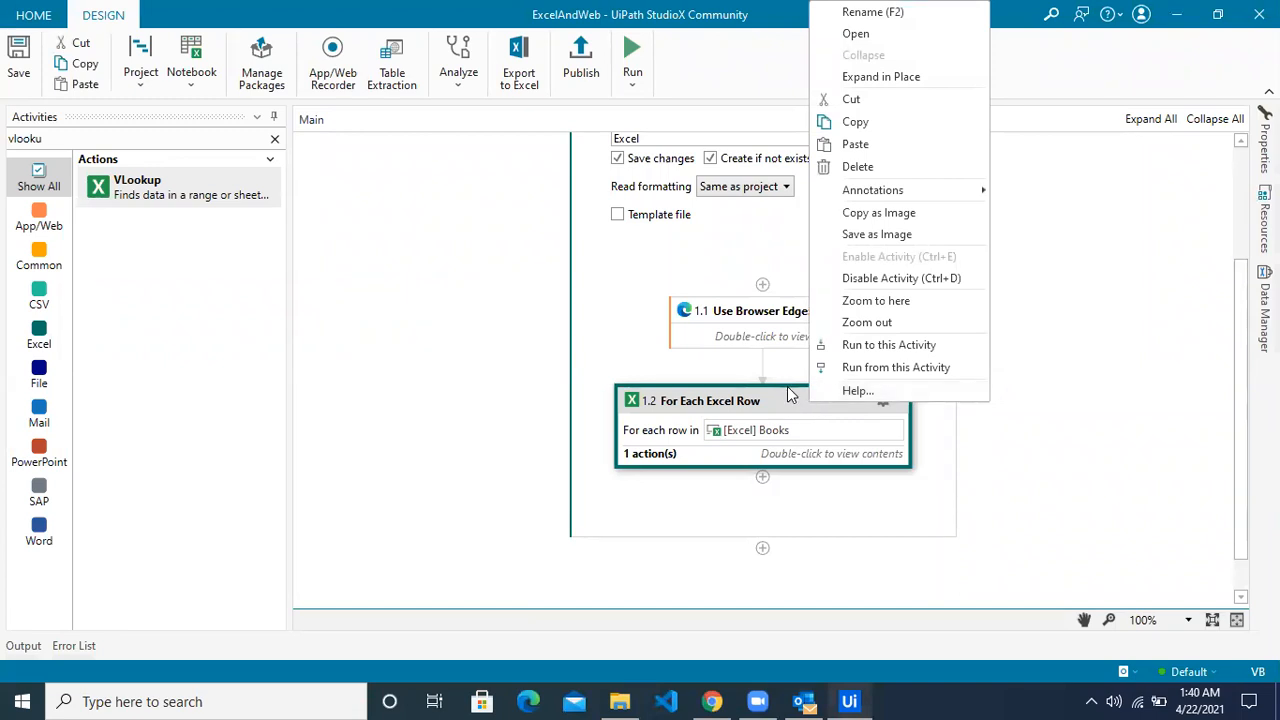
click(872, 367)
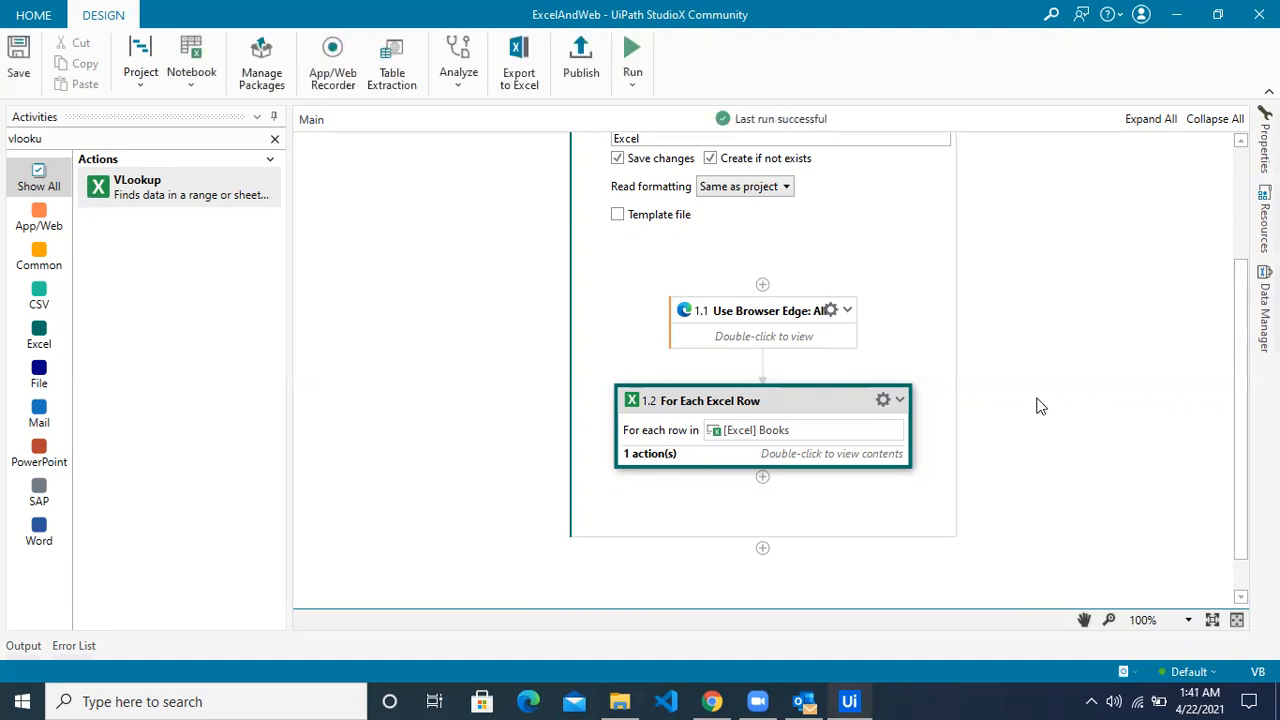
Open Books_Report.xlsx from the Sales Report folder and compare the Extraction Price of It's Only the Himalayas with the Data Extraction sheet.
click(620, 701)
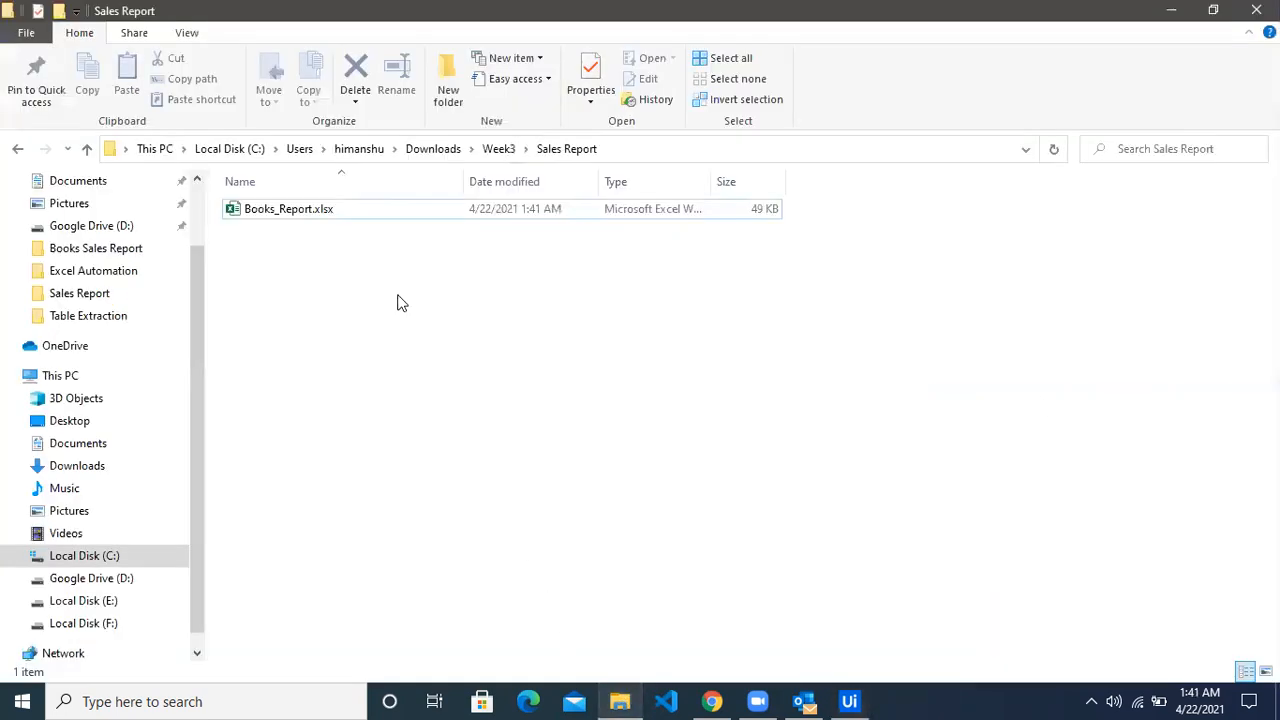
double_click(330, 210)
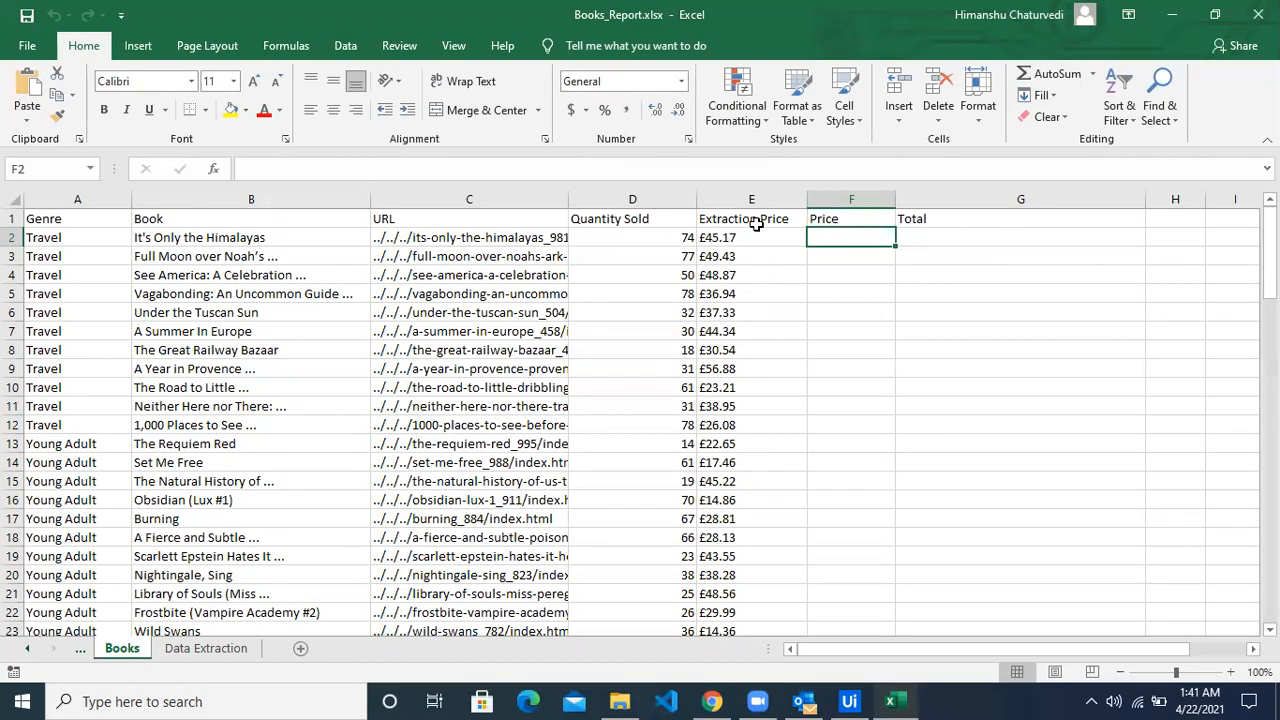
scroll(763, 394, down, 20)
scroll(767, 492, up, 20)
click(280, 240)
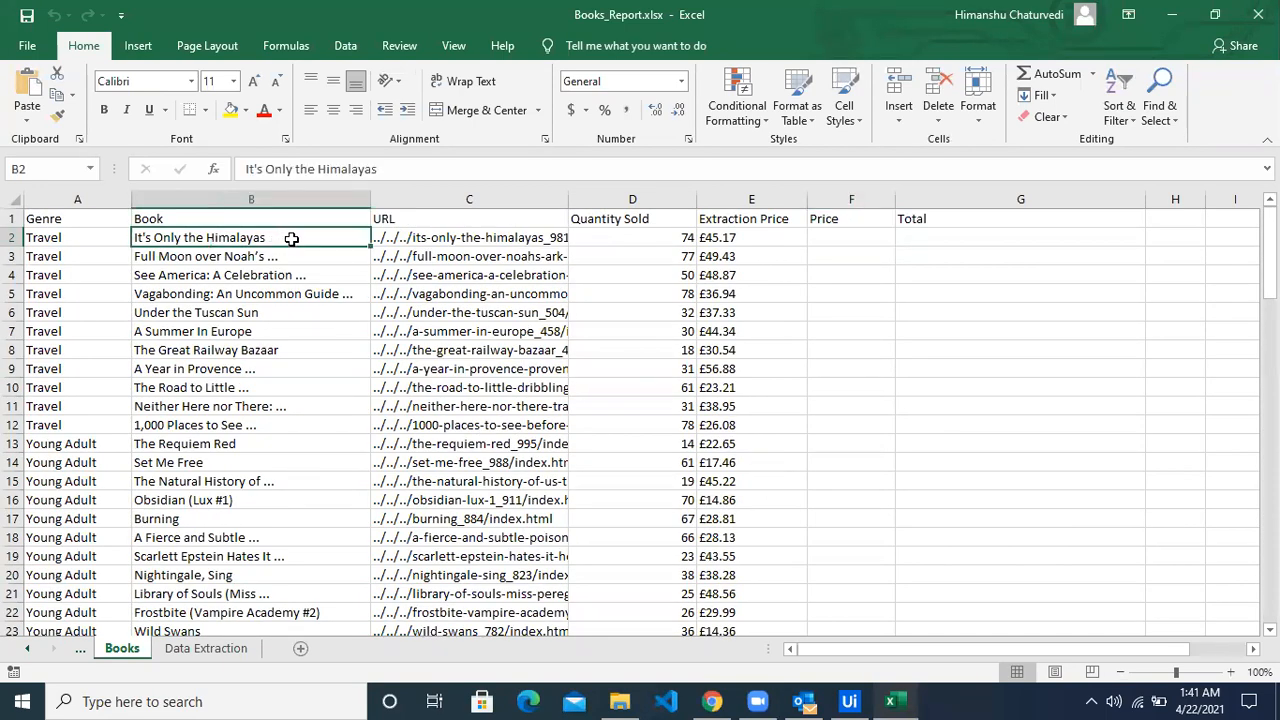
click(752, 240)
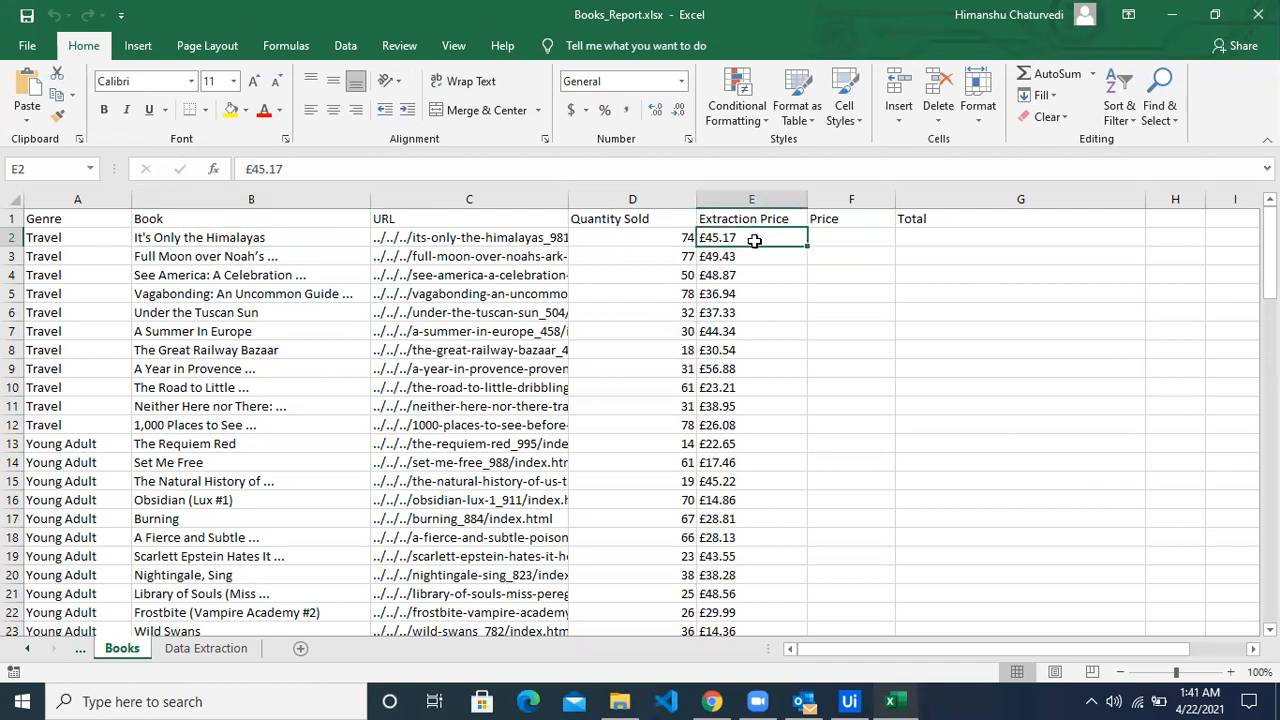
click(238, 652)
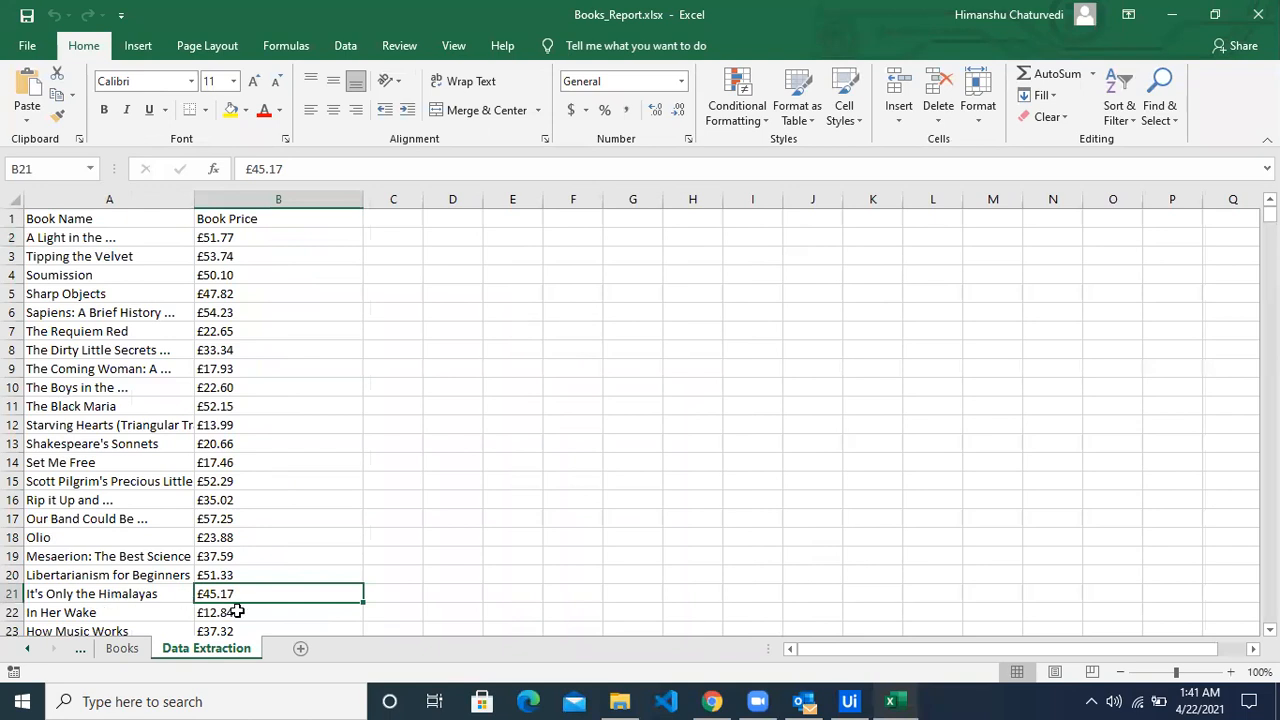
click(119, 652)
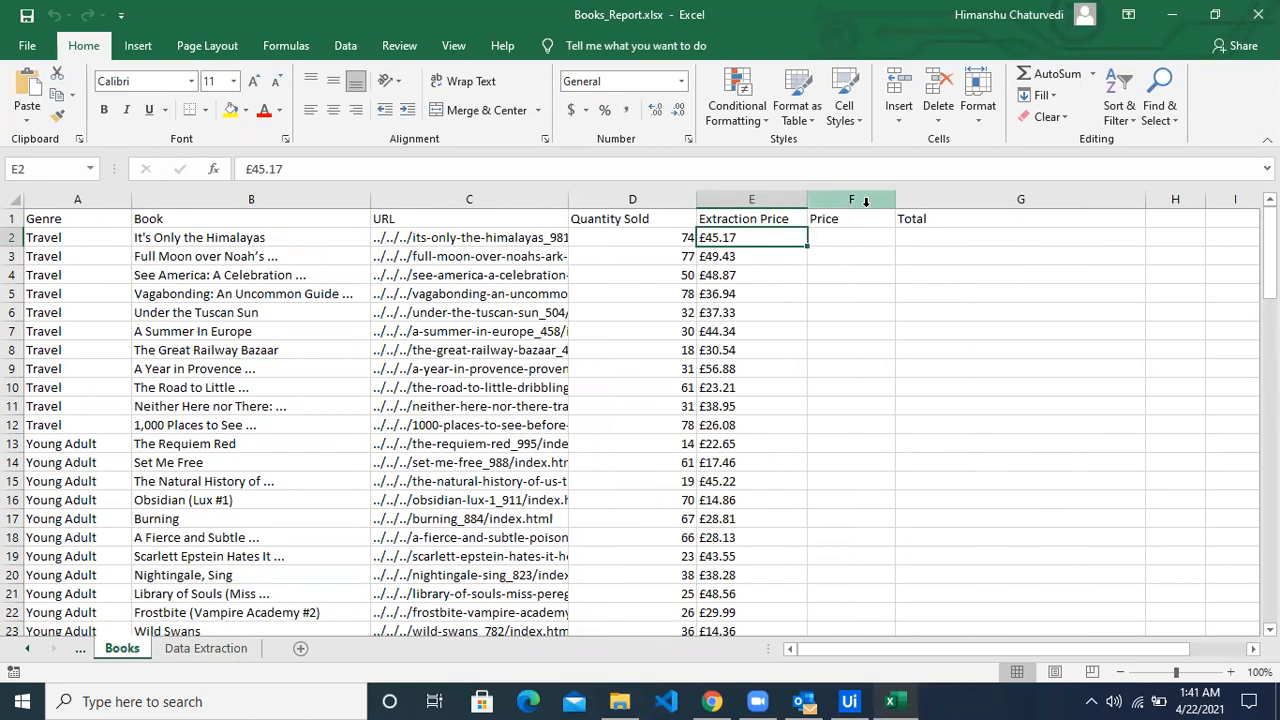
click(866, 199)
click(950, 199)
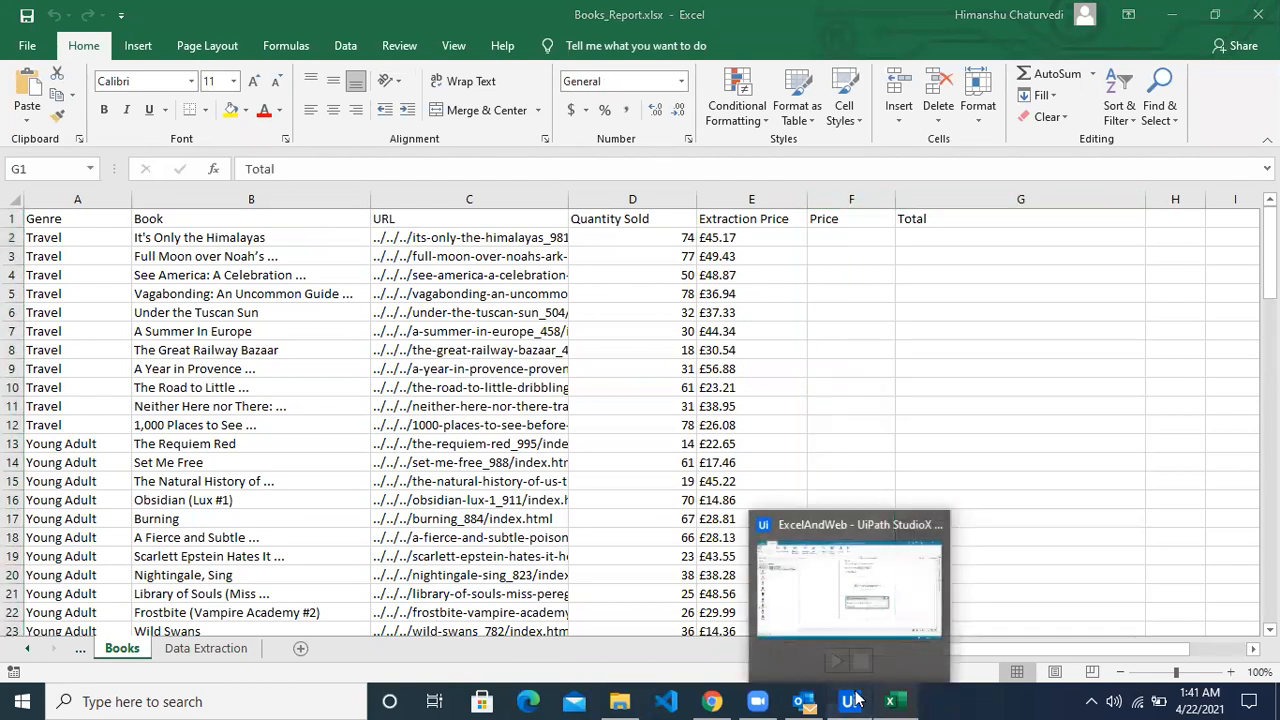
Switch to UiPath StudioX and expand the For Each Excel Row activity to review its VLookup settings.
click(814, 545)
click(900, 401)
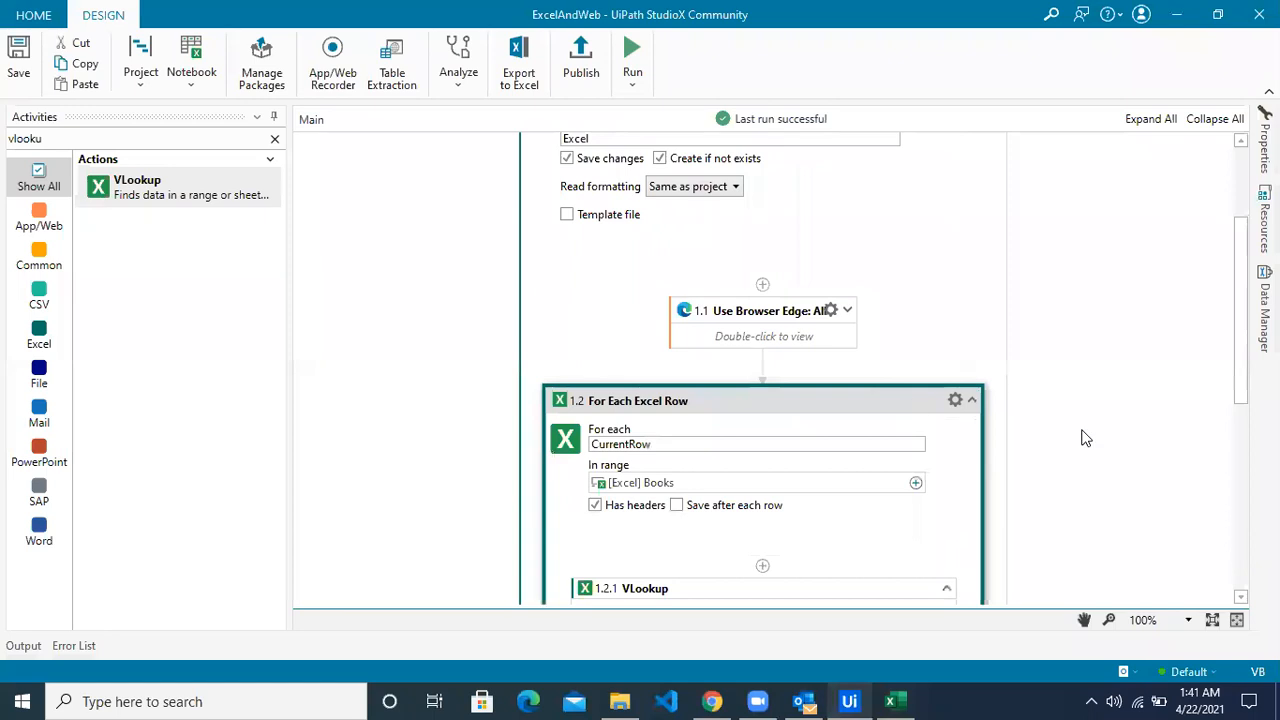
scroll(1085, 437, down, 5)
scroll(1085, 440, up, 1)
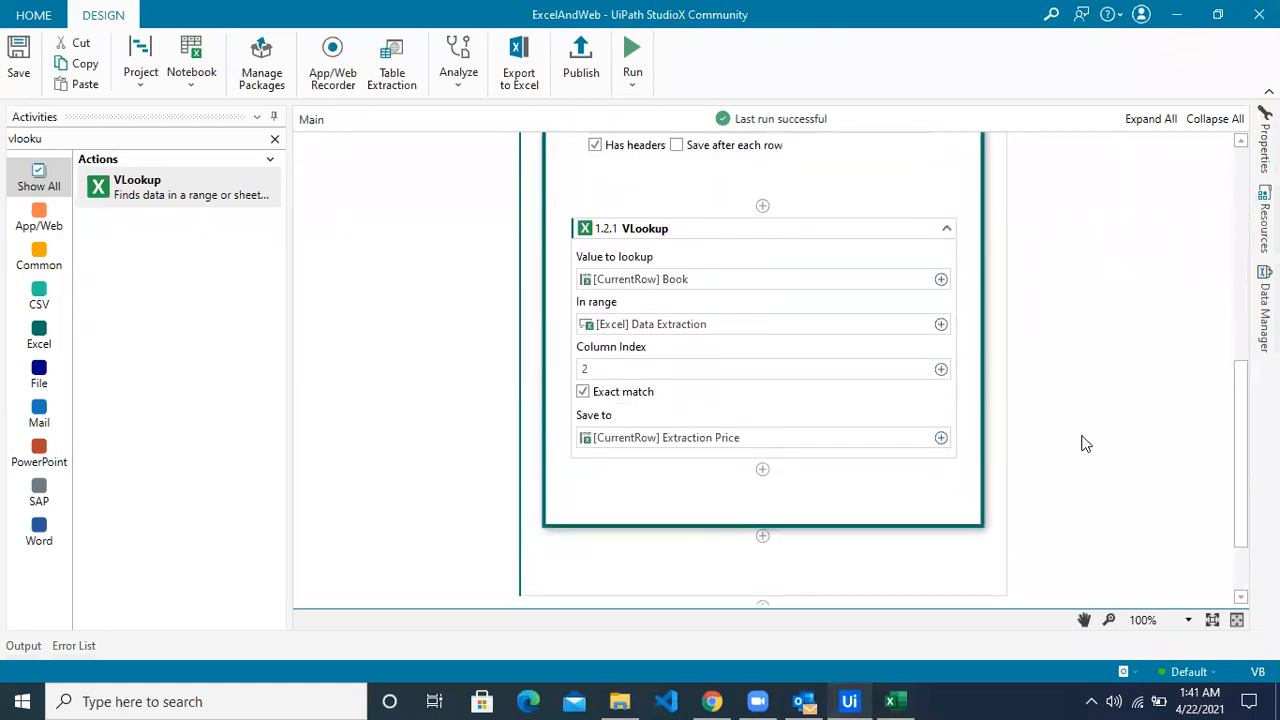
scroll(838, 392, up, 3)
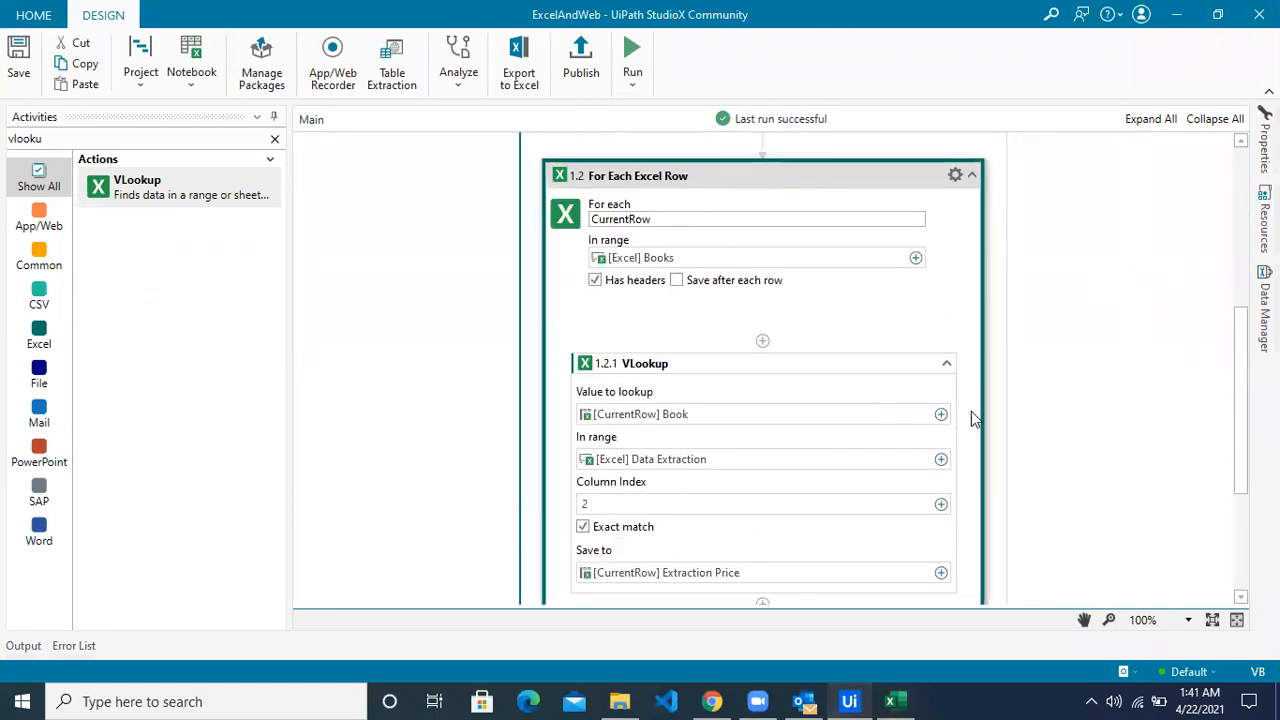
Switch to the Books sheet in Excel and examine the Price column and the first Extraction Price value.
key(alt+Tab)
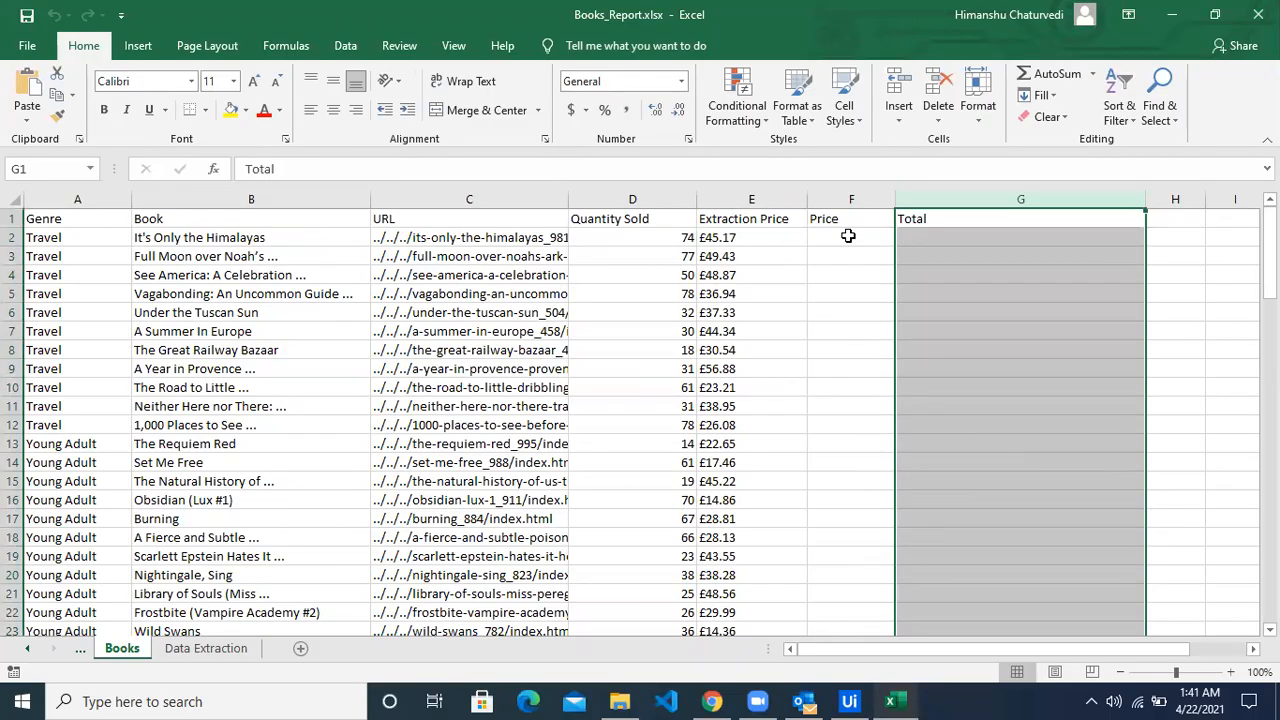
click(862, 200)
drag(862, 200, 864, 197)
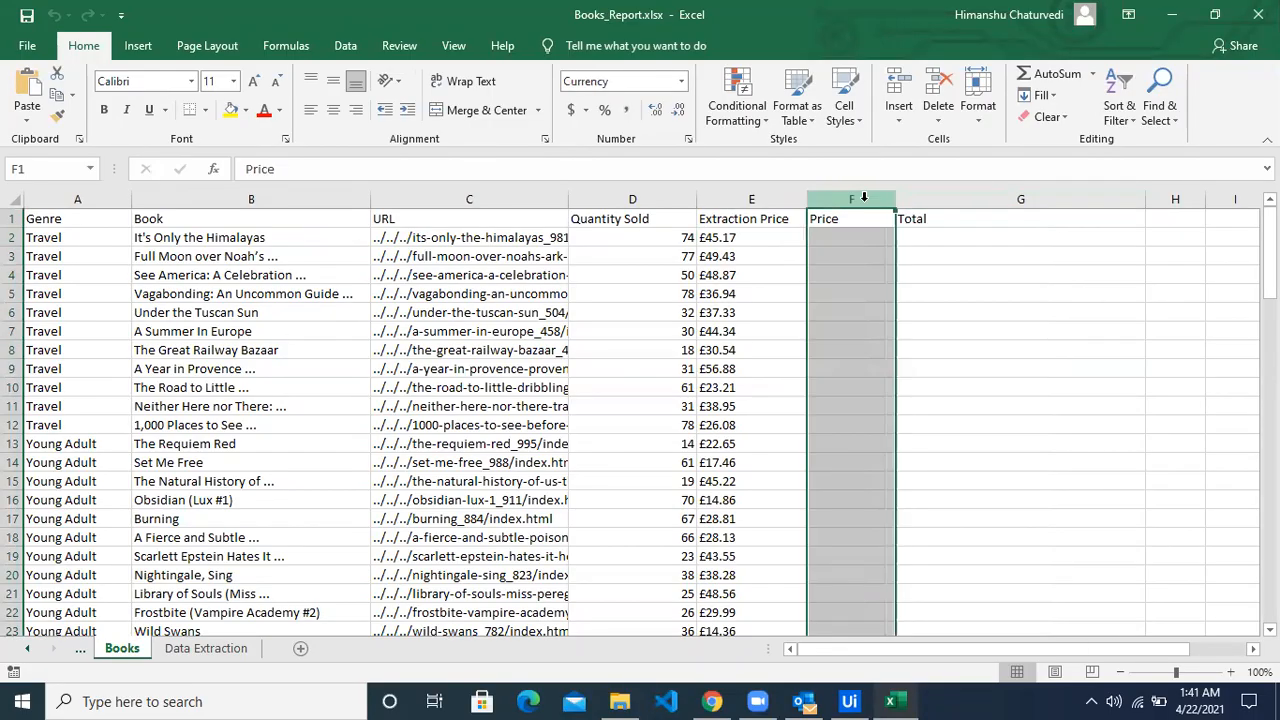
click(751, 242)
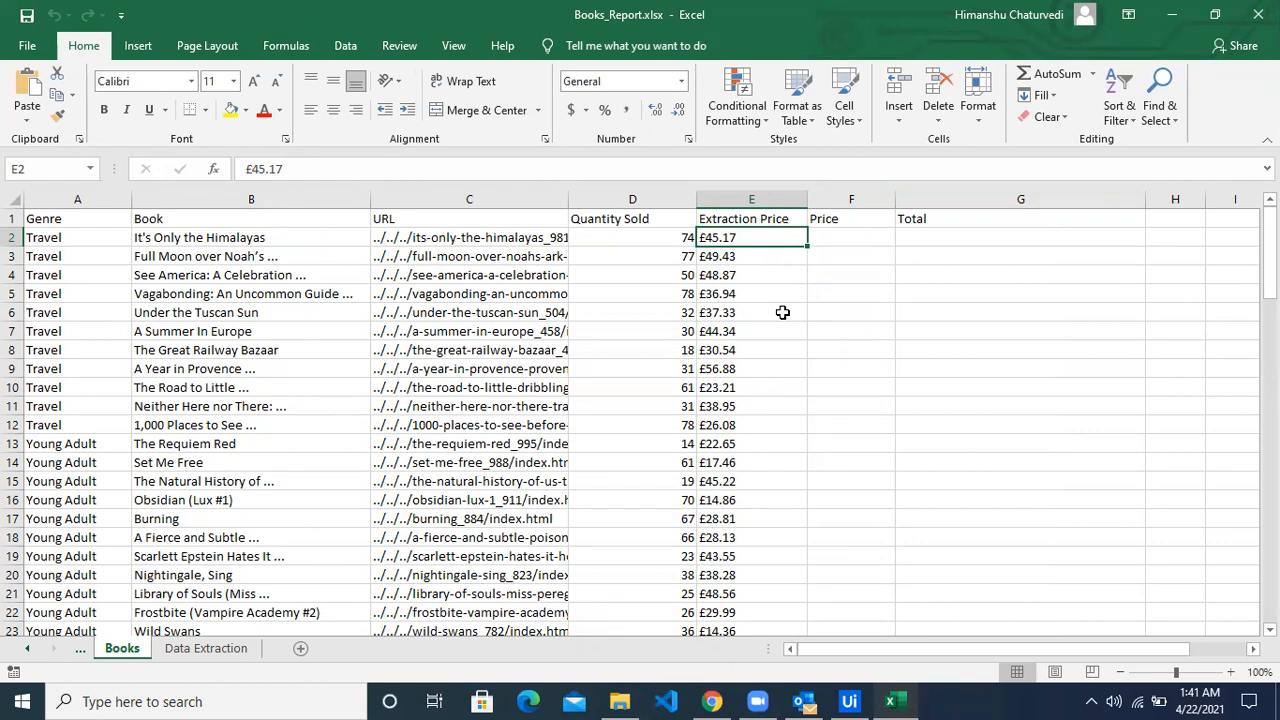
Switch to UiPath StudioX, find the Modify Text activity and add it after VLookup inside the For Each Excel Row loop.
key(alt+Tab)
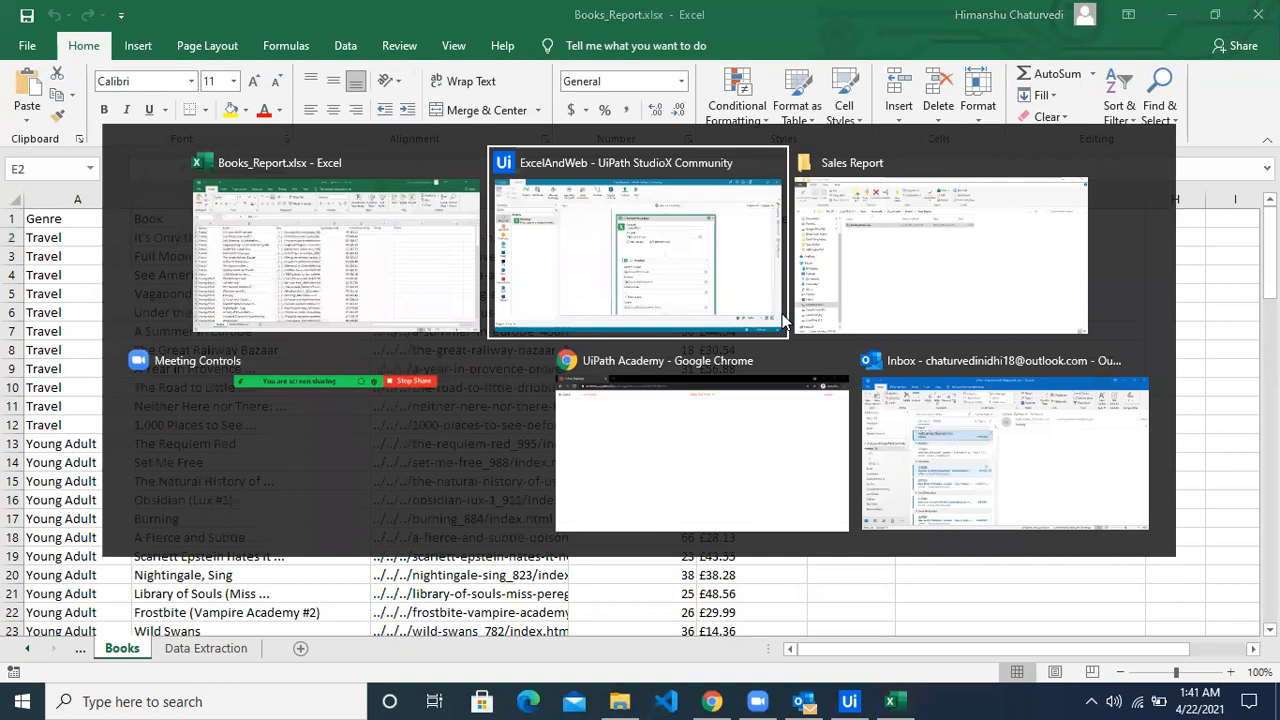
scroll(817, 437, down, 5)
scroll(817, 443, up, 1)
scroll(812, 447, up, 1)
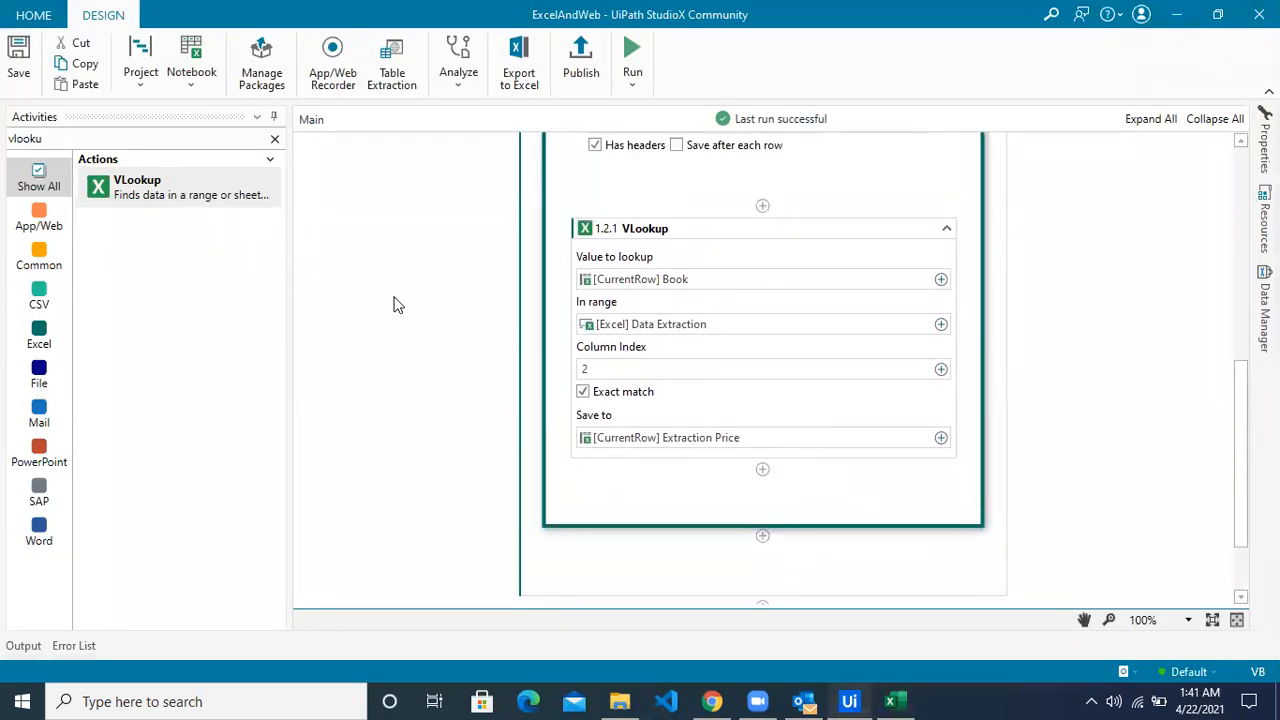
click(273, 140)
text(moify)
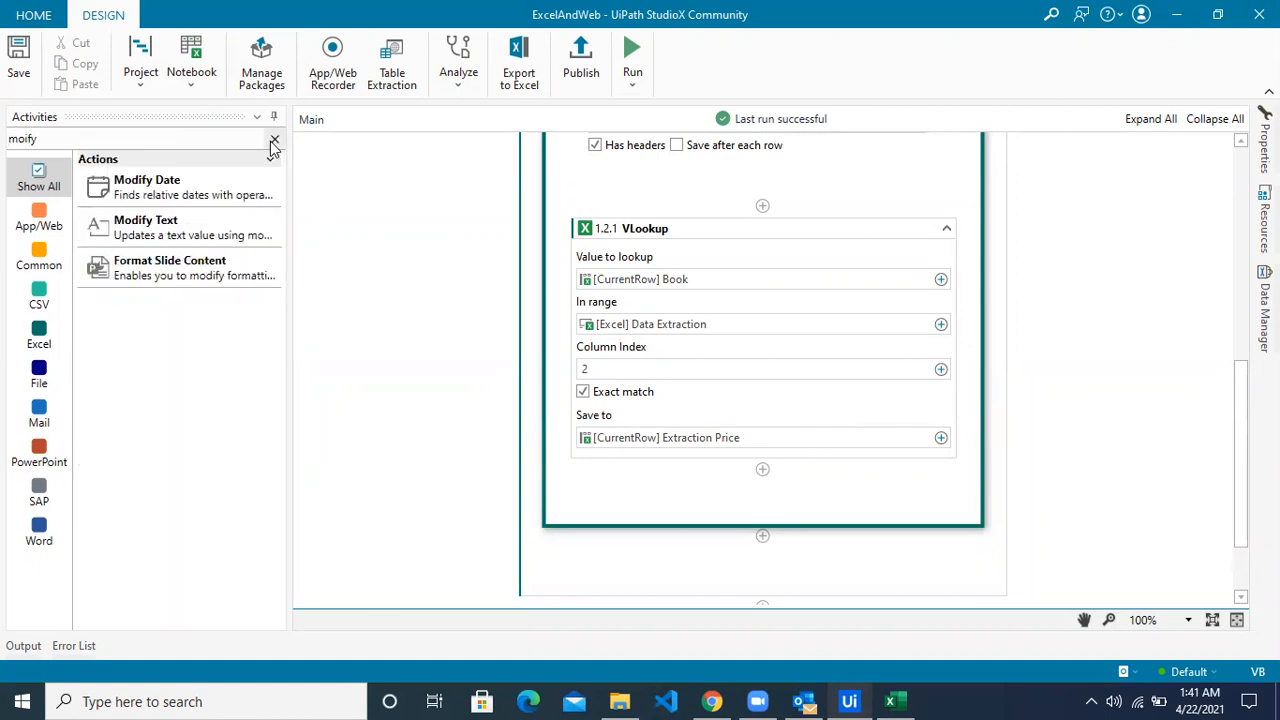
drag(171, 229, 780, 491)
scroll(1123, 486, up, 2)
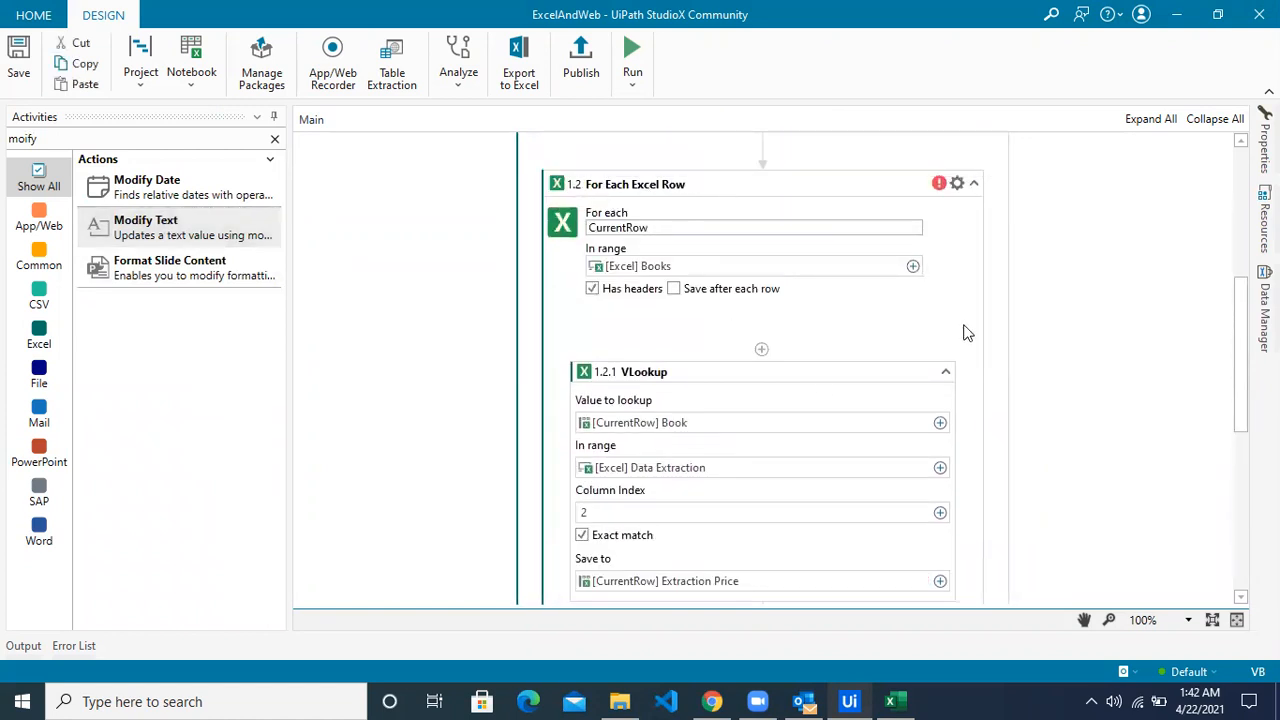
Set the Modify Text activity's text to modify to the Extraction Price column of CurrentRow.
scroll(966, 331, down, 3)
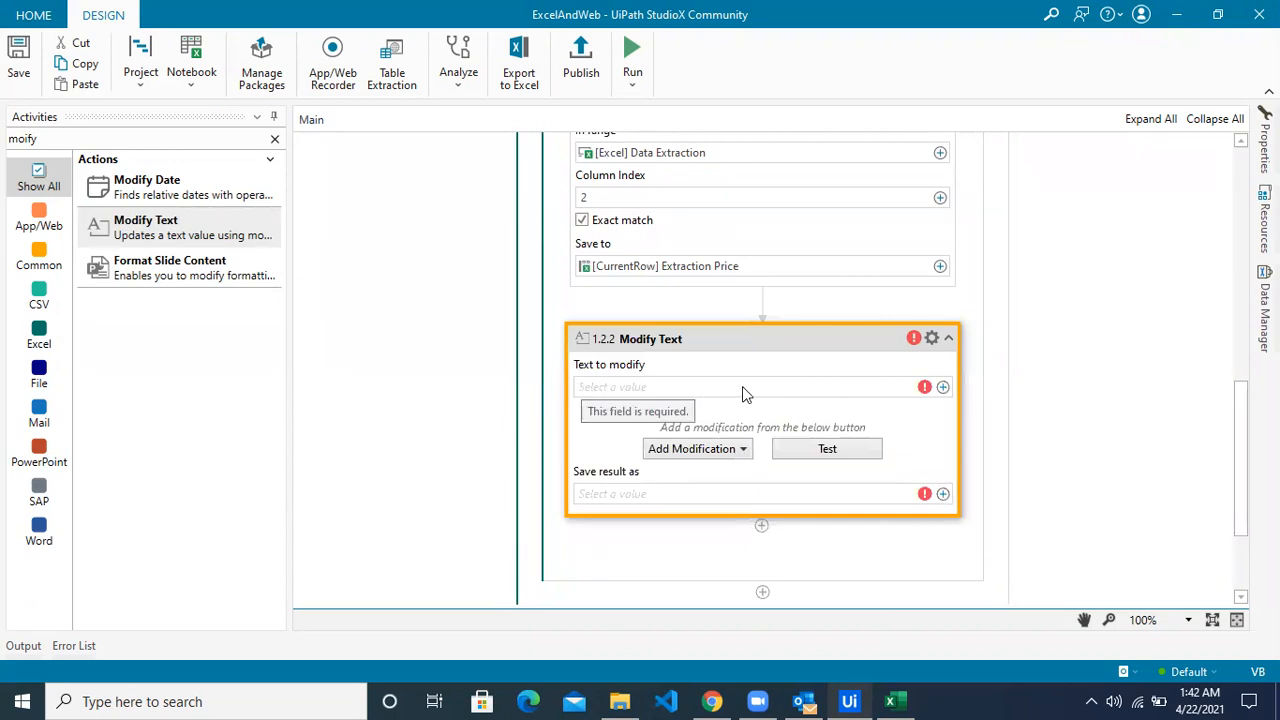
click(944, 390)
mouse_move(988, 391)
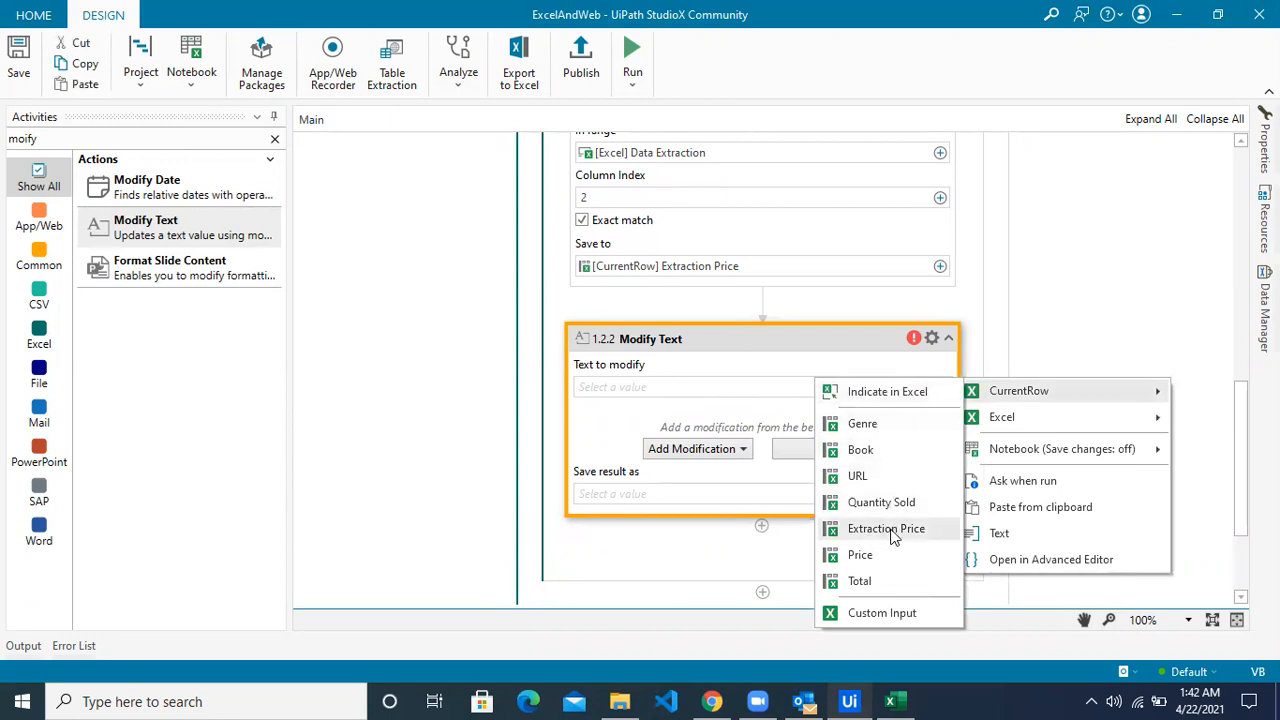
click(893, 537)
scroll(1120, 450, down, 1)
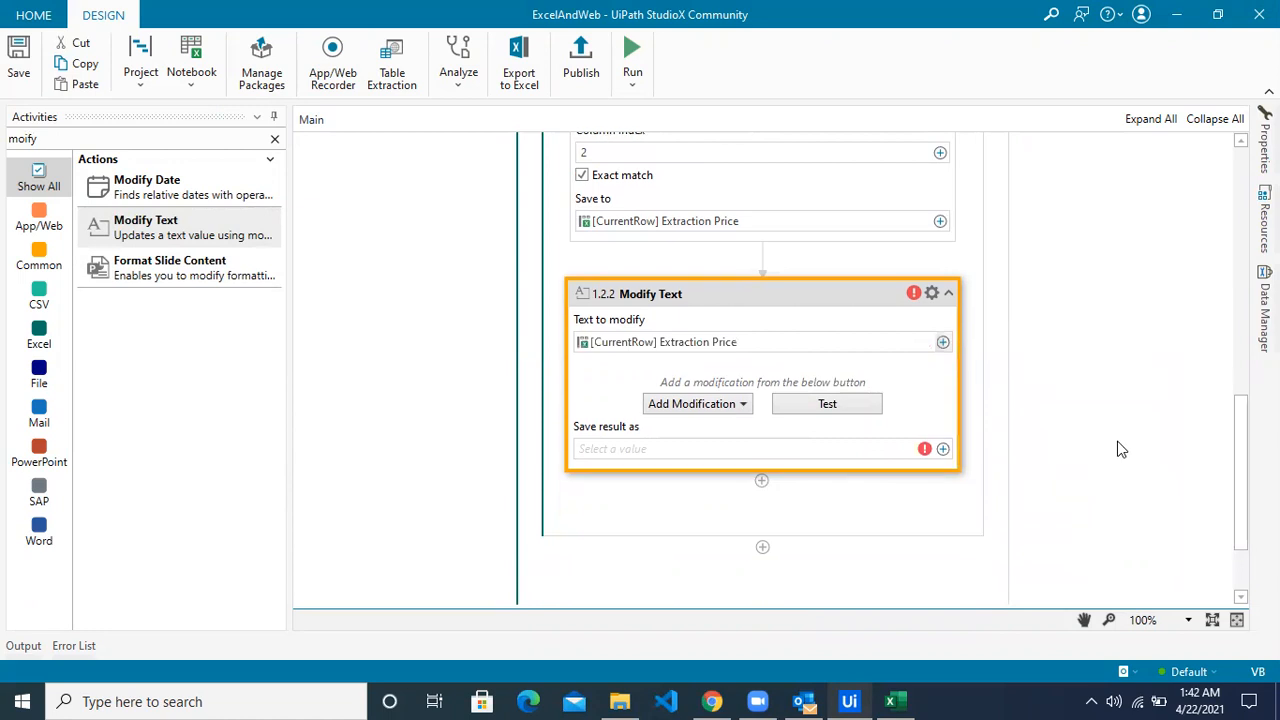
scroll(1120, 450, down, 1)
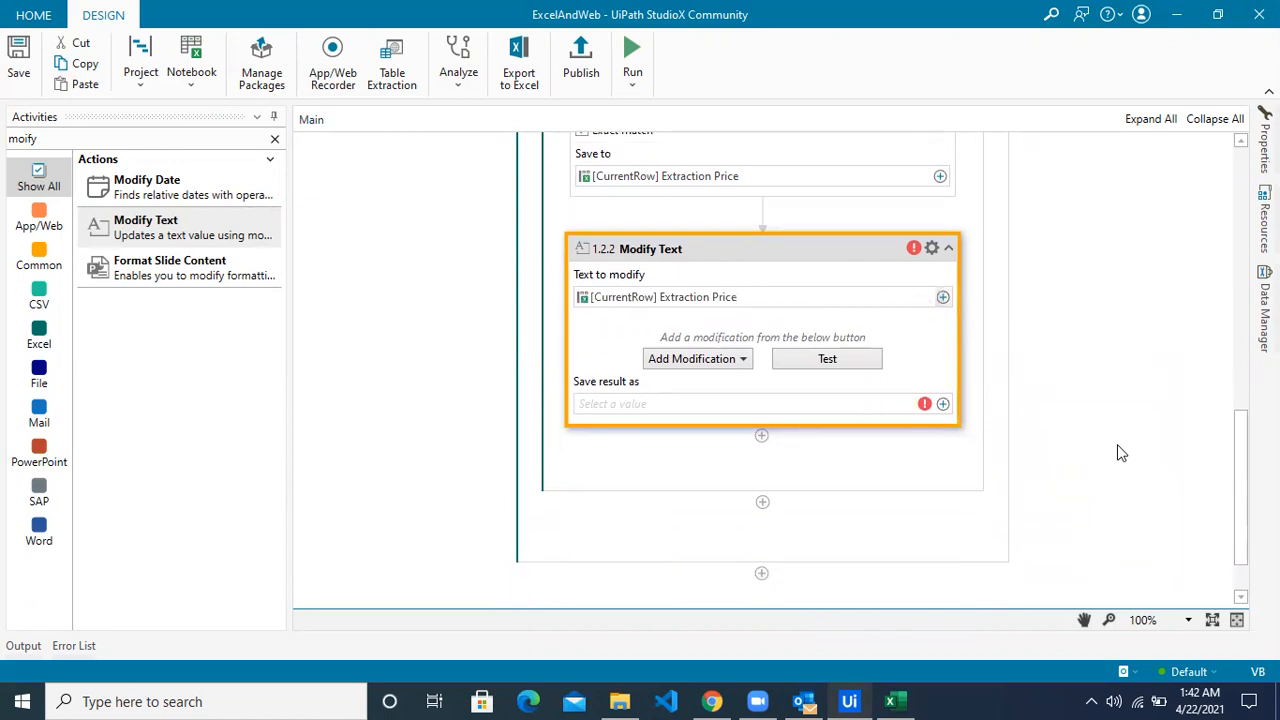
Add a Find and replace modification to the Modify Text activity and check which other modification types are offered.
click(714, 362)
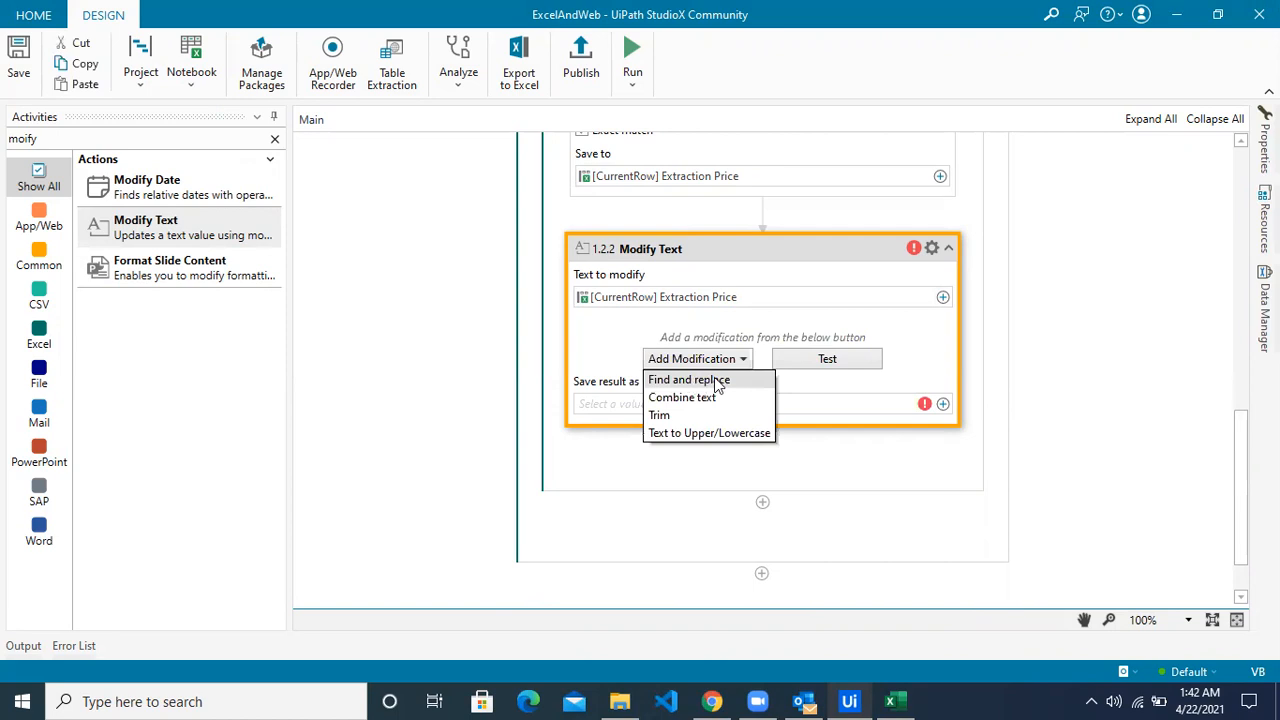
click(716, 388)
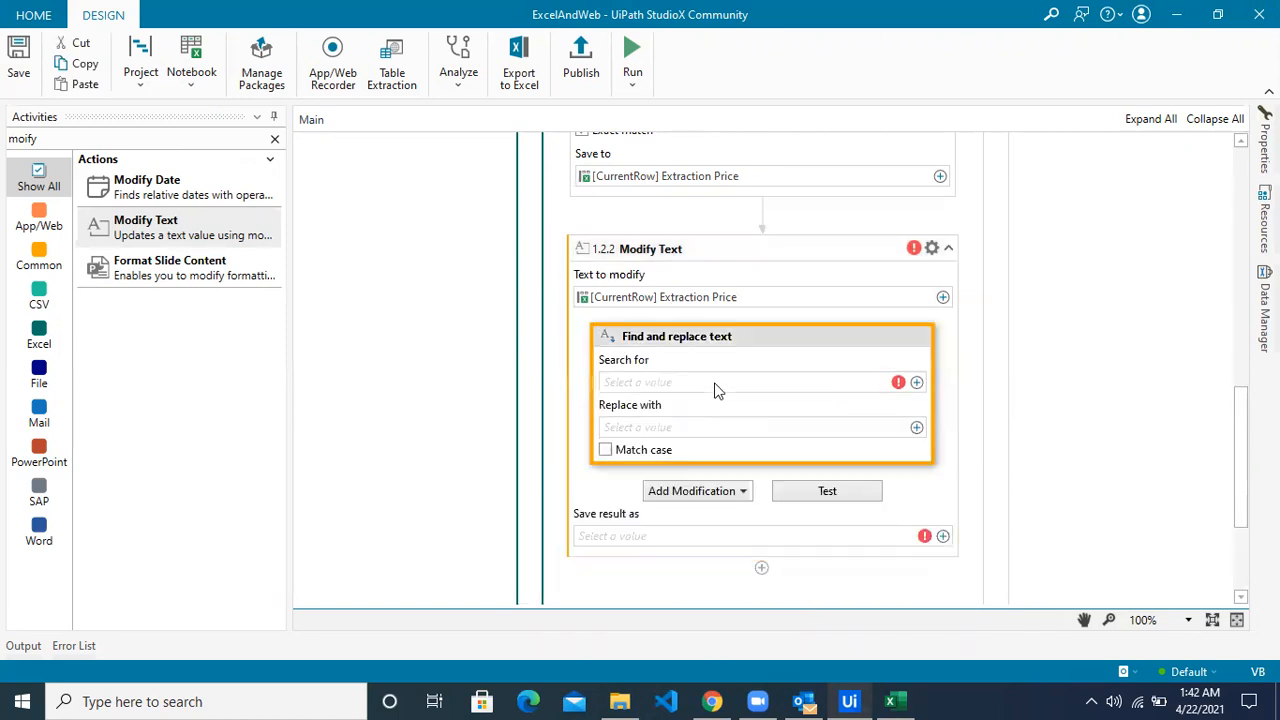
click(743, 496)
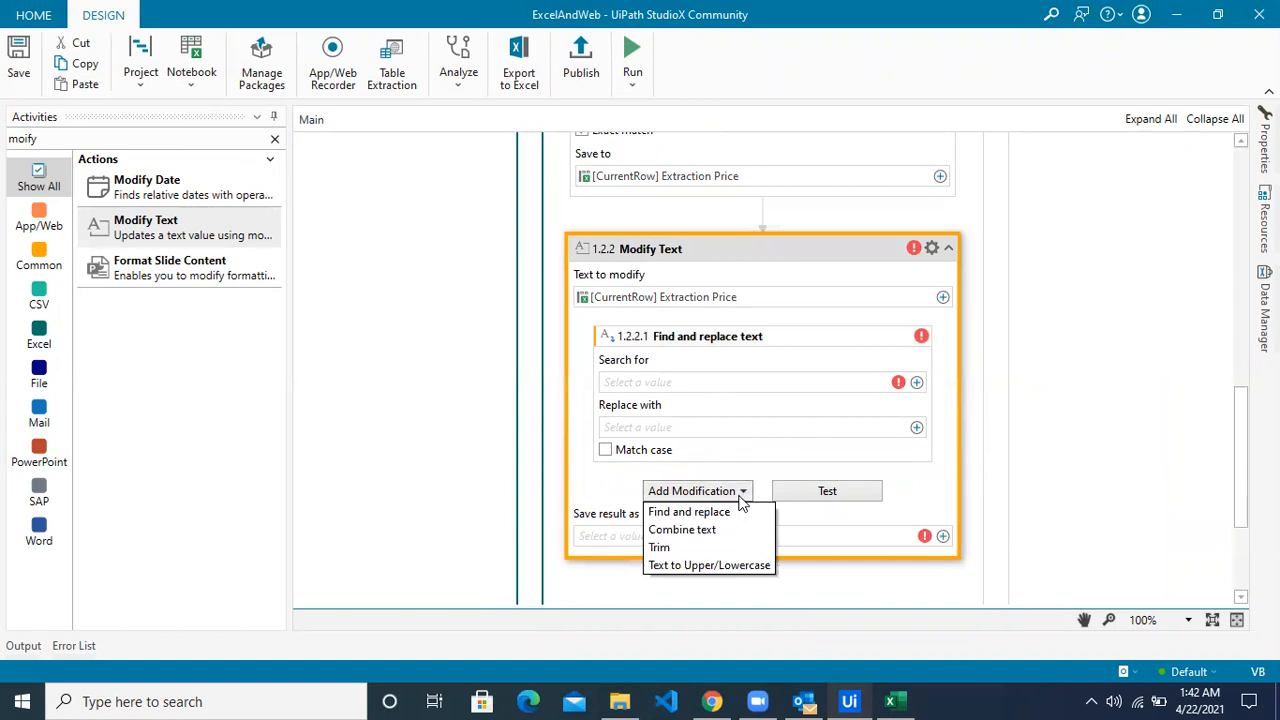
click(739, 496)
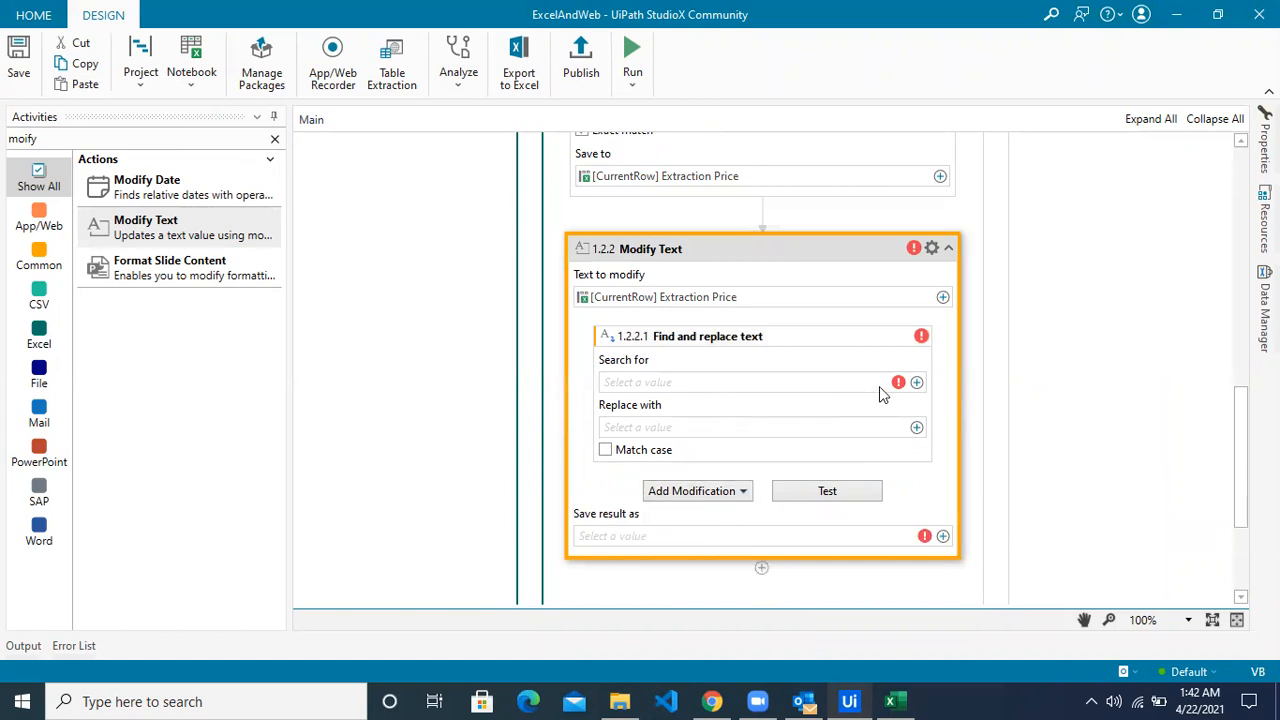
Switch to the Books sheet in Excel and copy the £ sign from the first Extraction Price value.
click(917, 384)
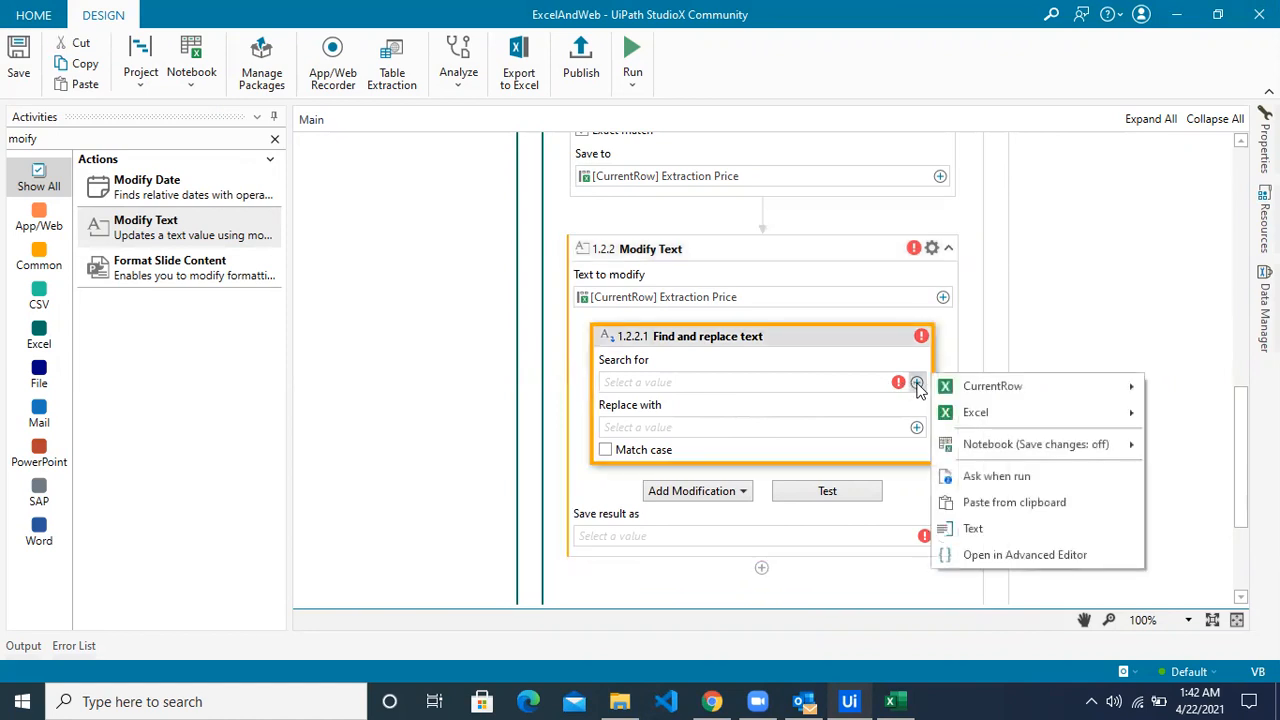
key(alt+Tab)
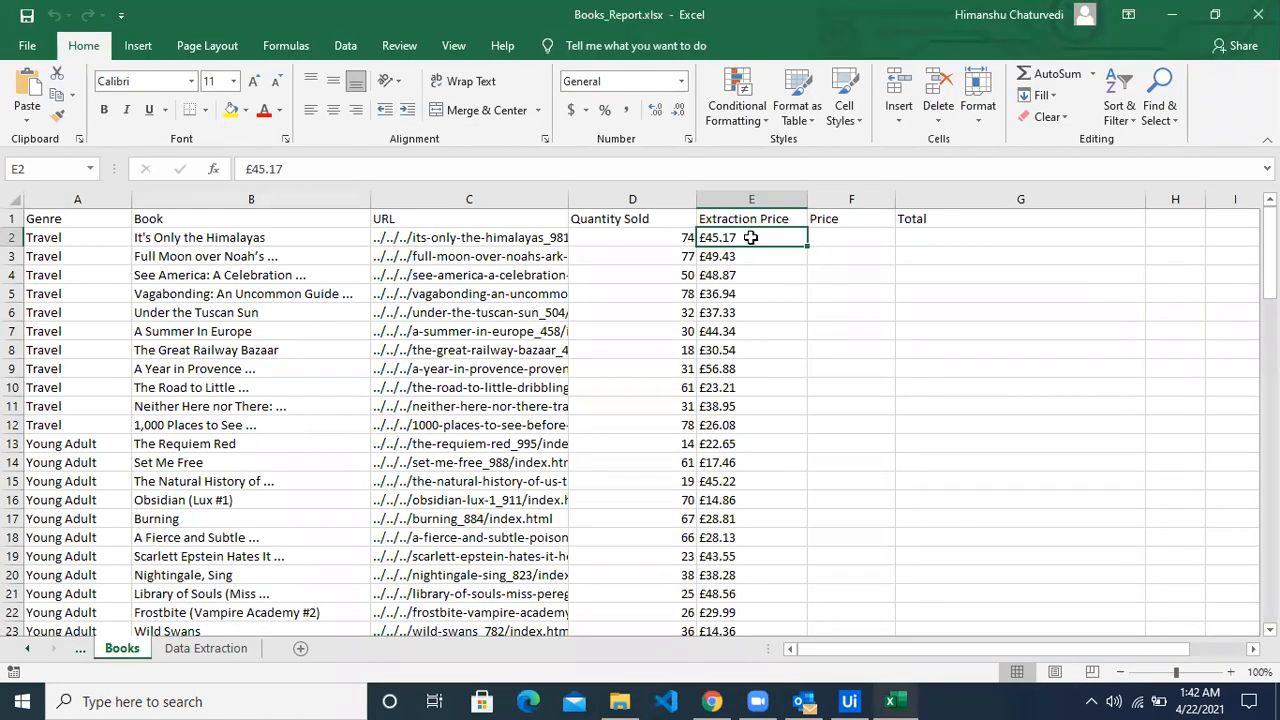
key(alt+Tab)
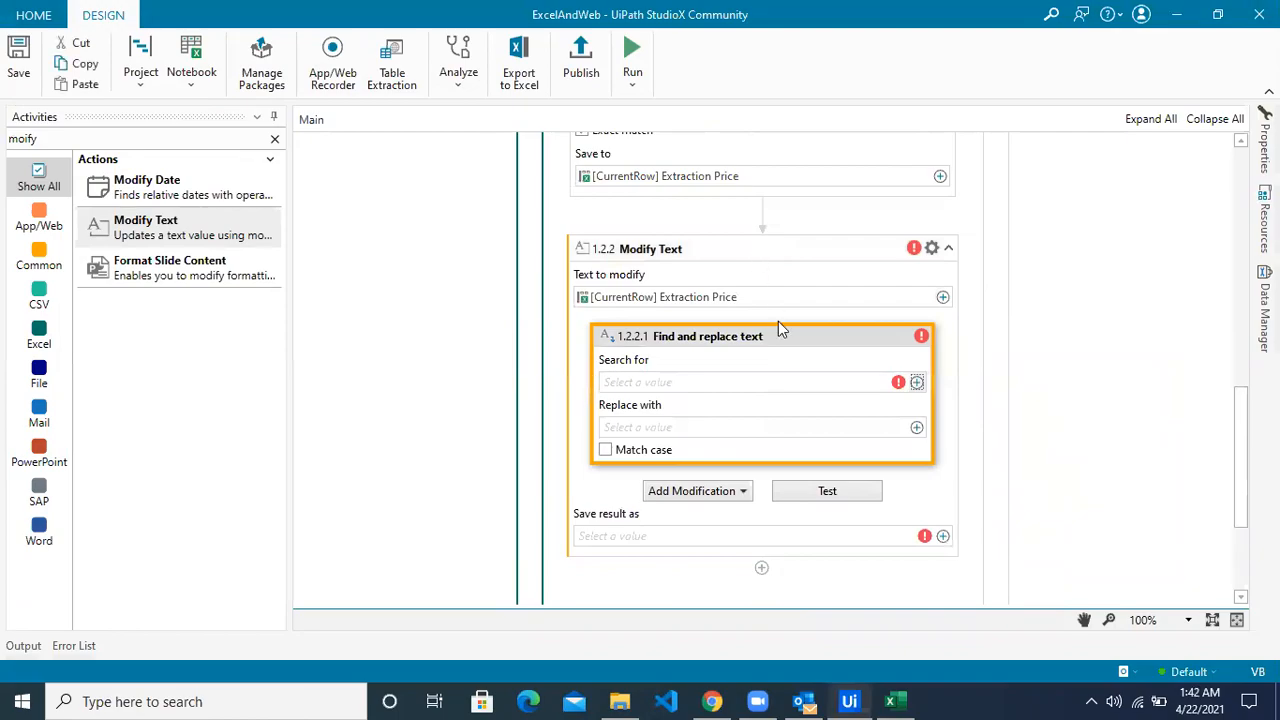
key(alt+Tab)
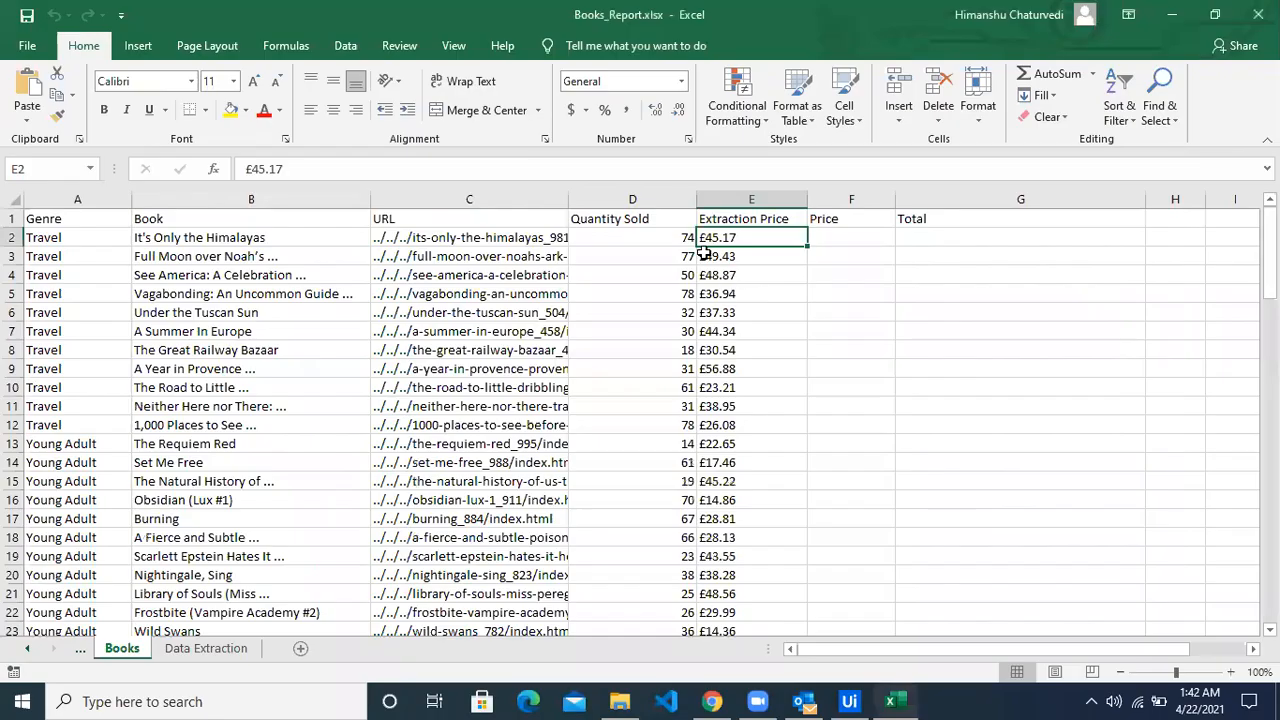
click(248, 169)
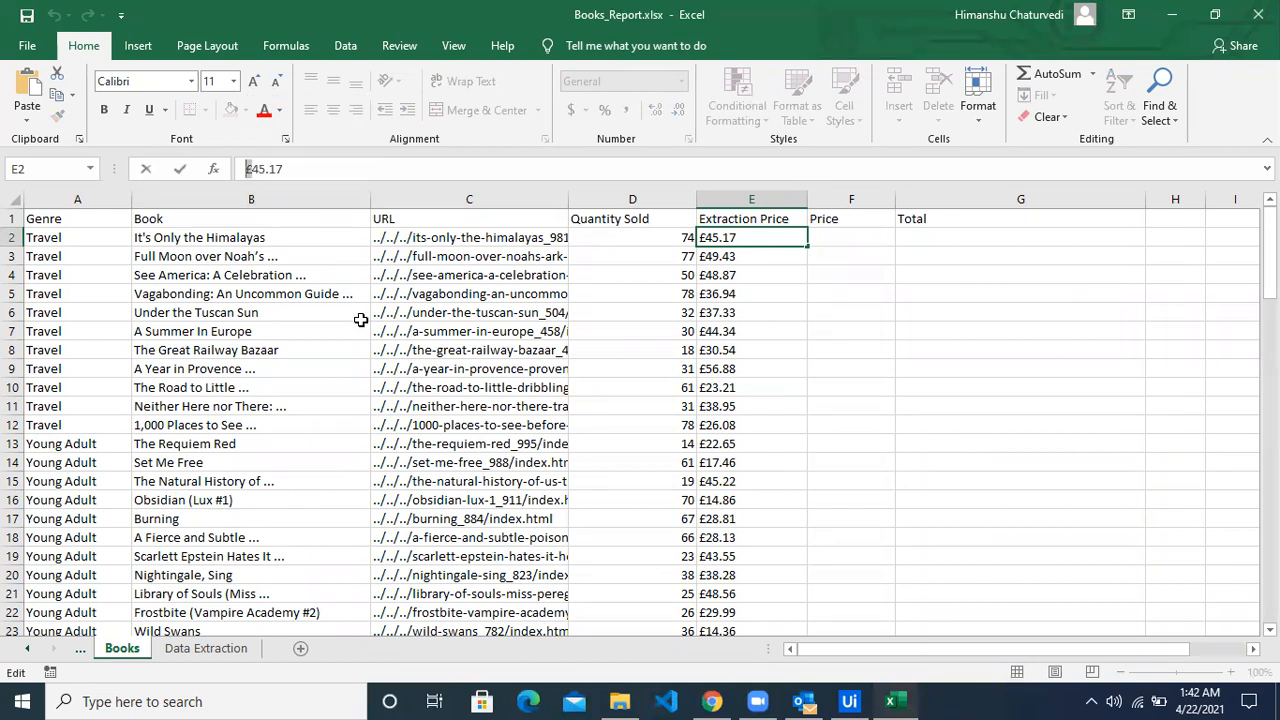
Switch to UiPath StudioX and set the Find and replace modification to search for the text £.
key(alt+Tab)
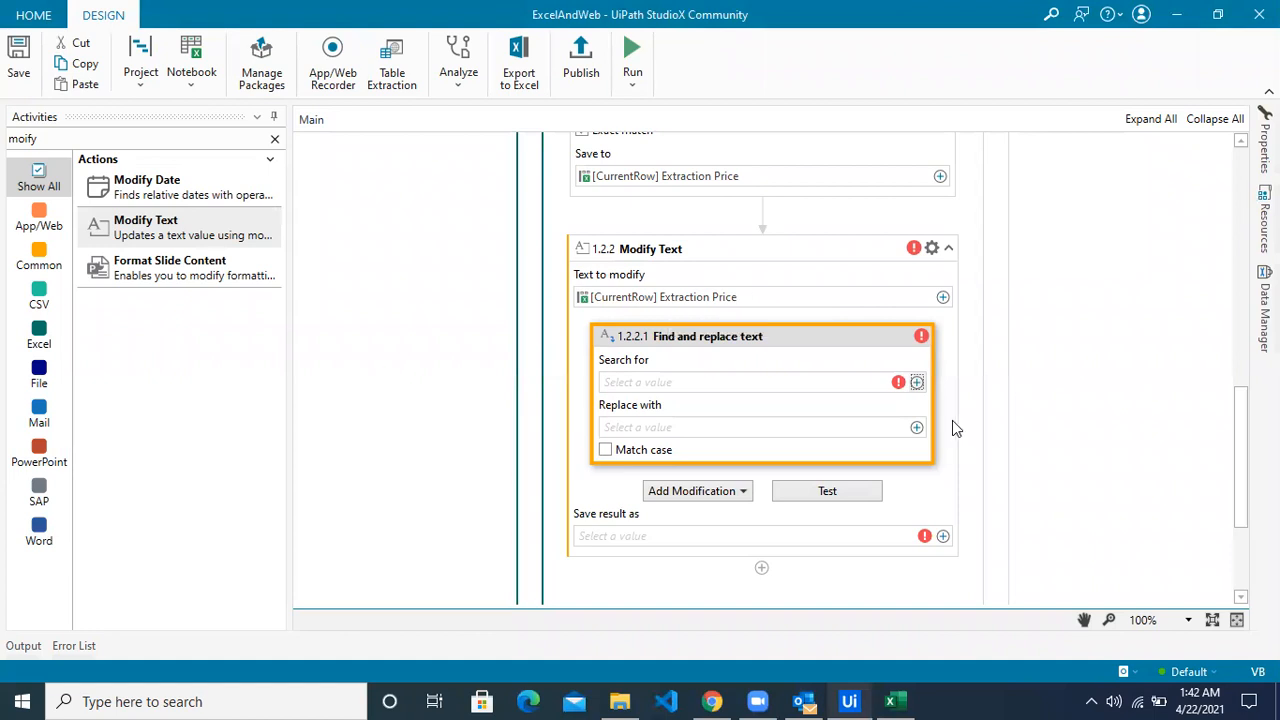
click(917, 382)
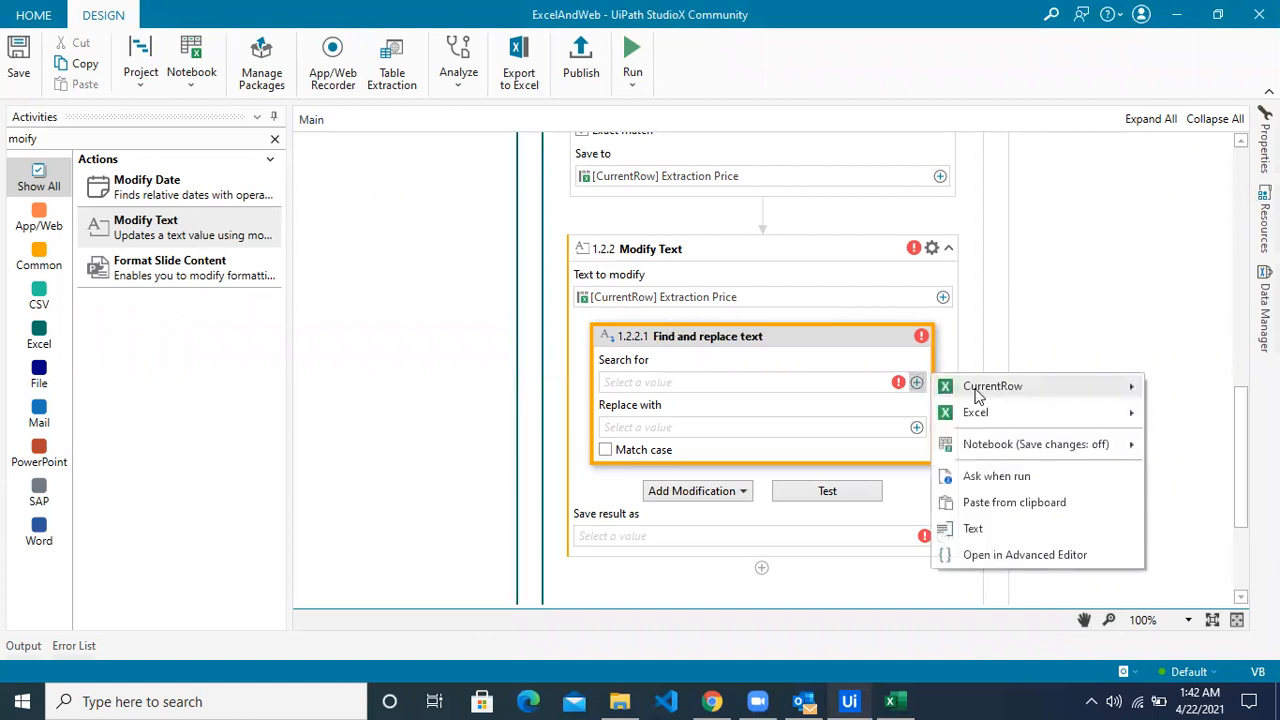
click(966, 528)
text(£)
click(785, 460)
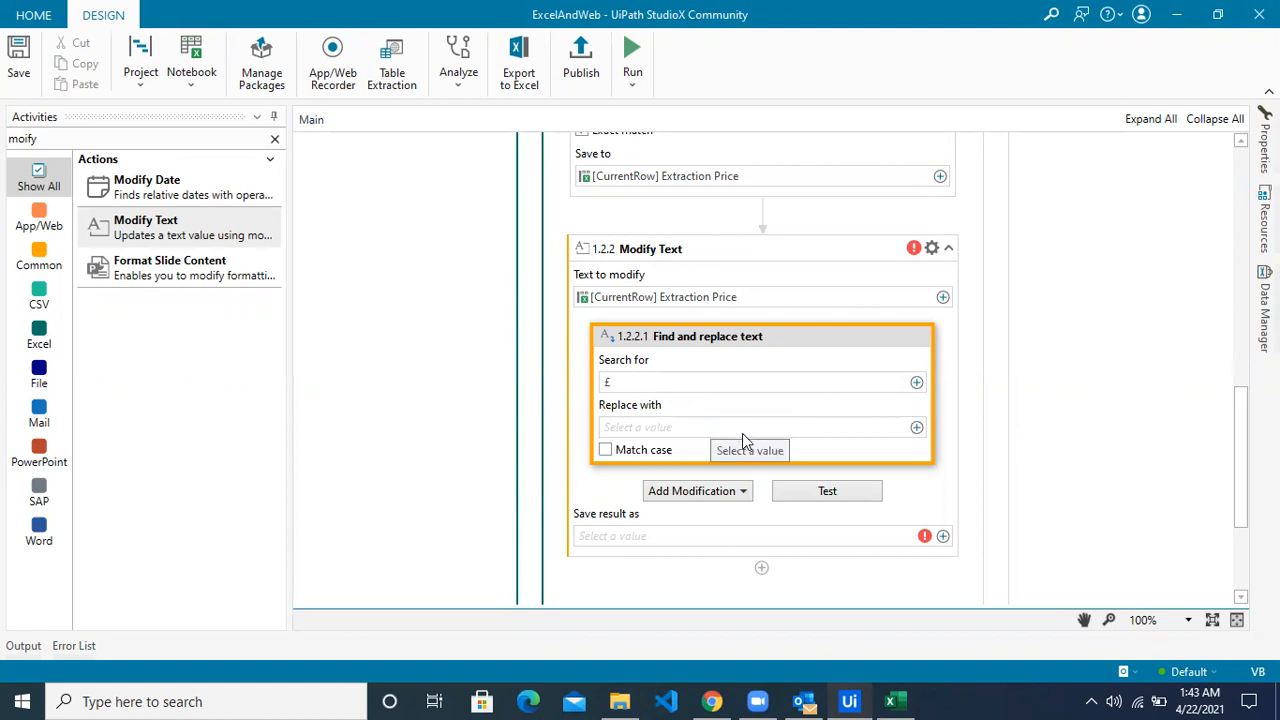
Save the Modify Text result for later use under the name Price.
scroll(745, 438, down, 1)
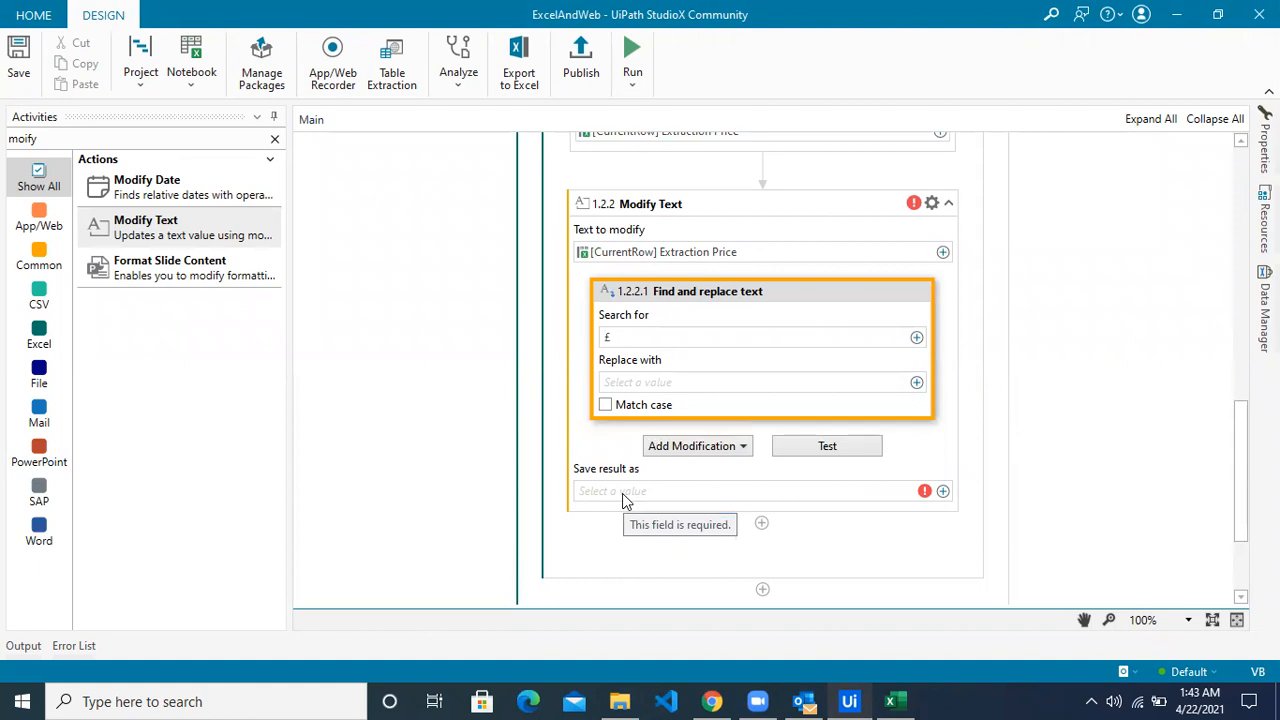
click(943, 491)
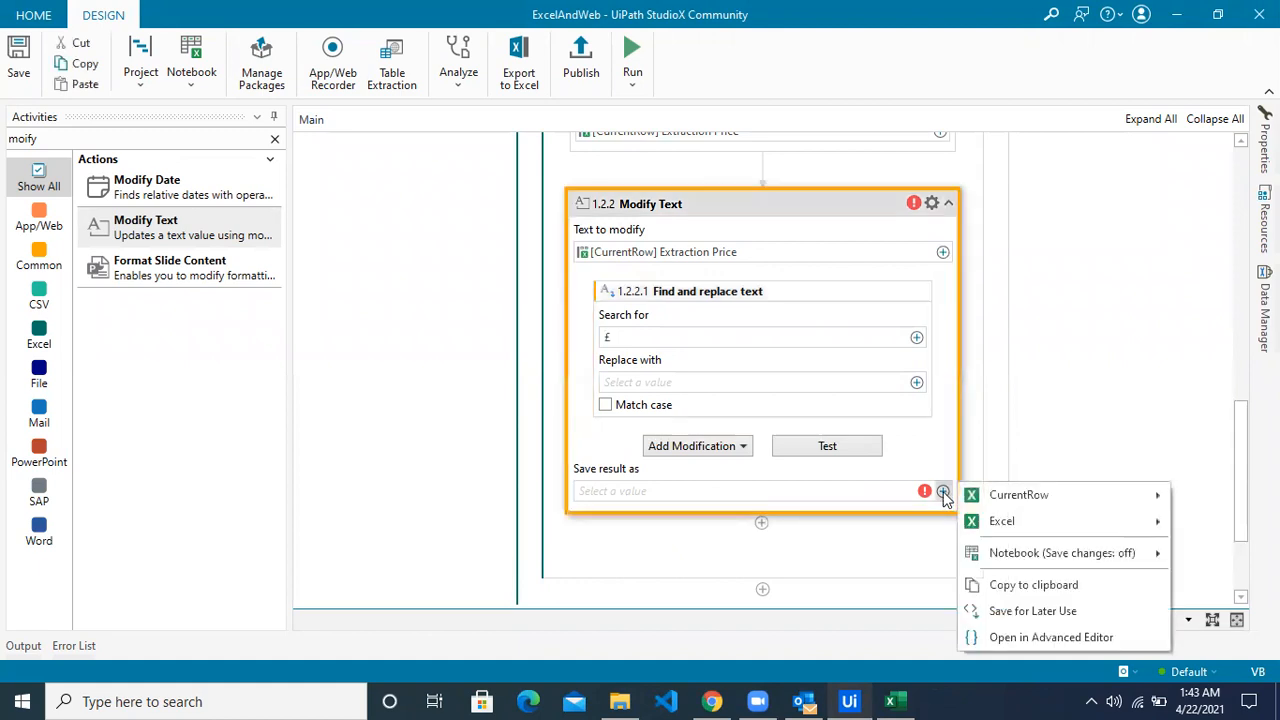
click(1008, 611)
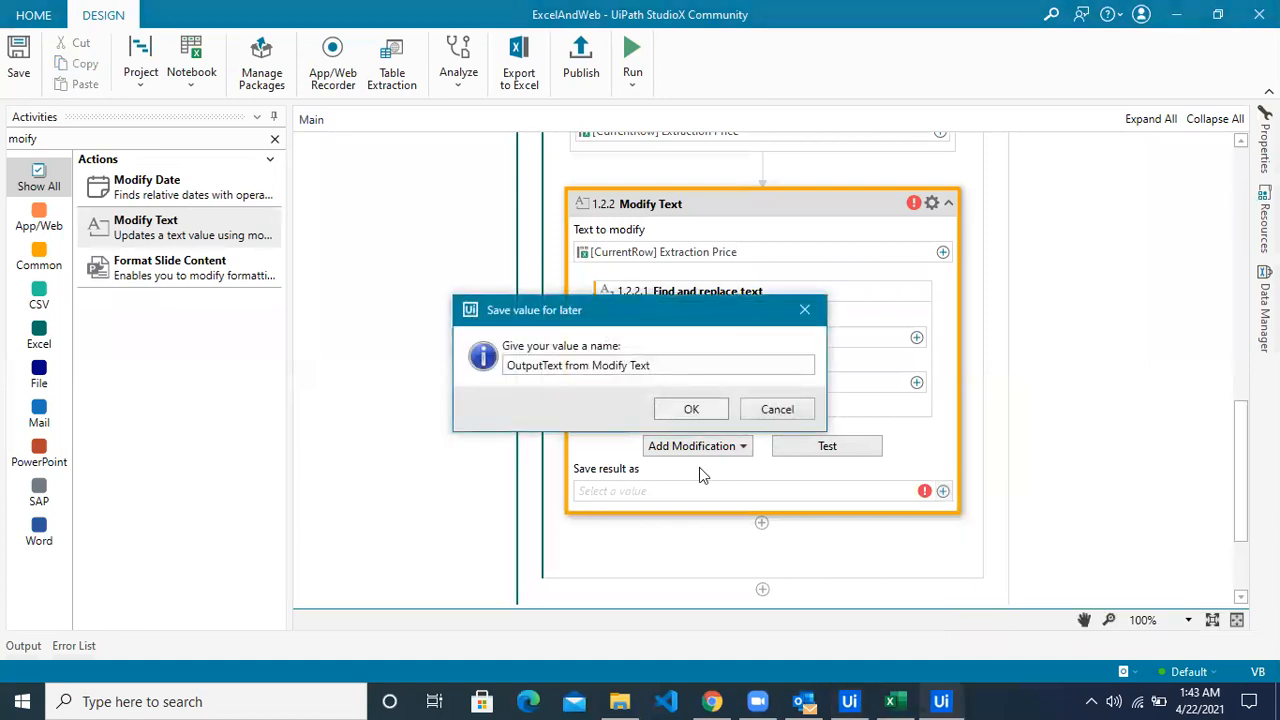
drag(674, 369, 476, 375)
text(Price)
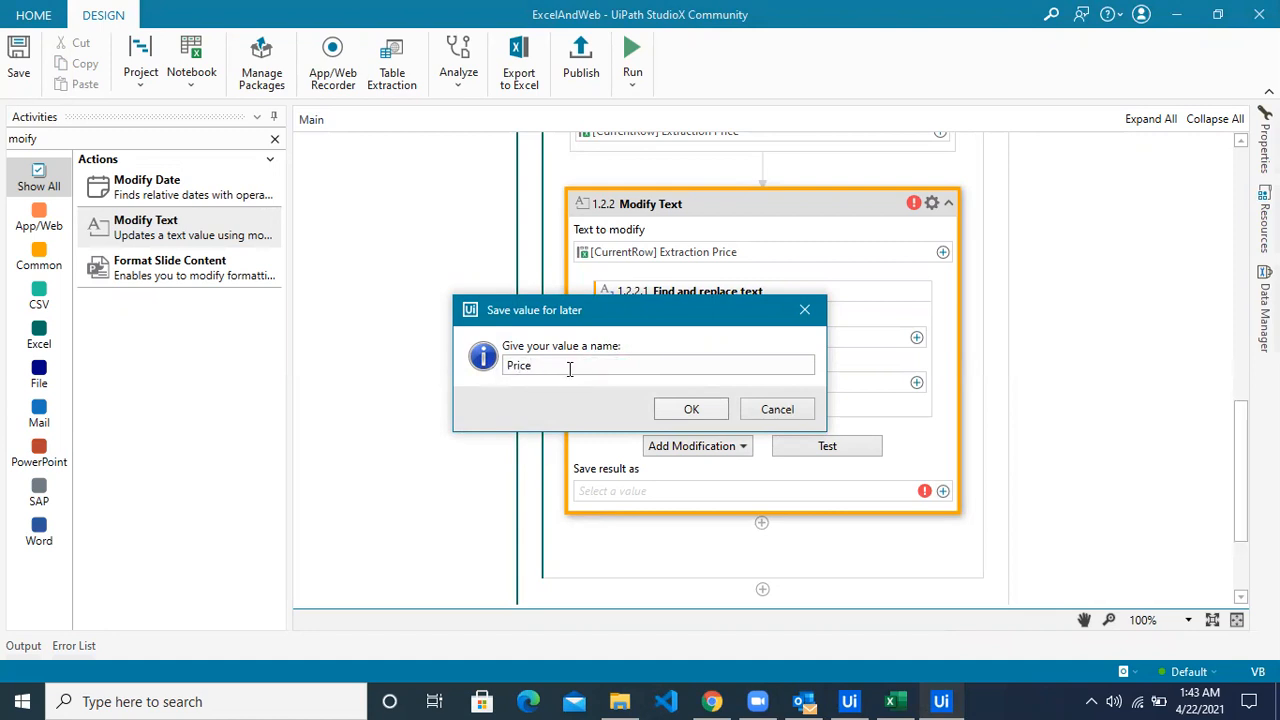
click(691, 411)
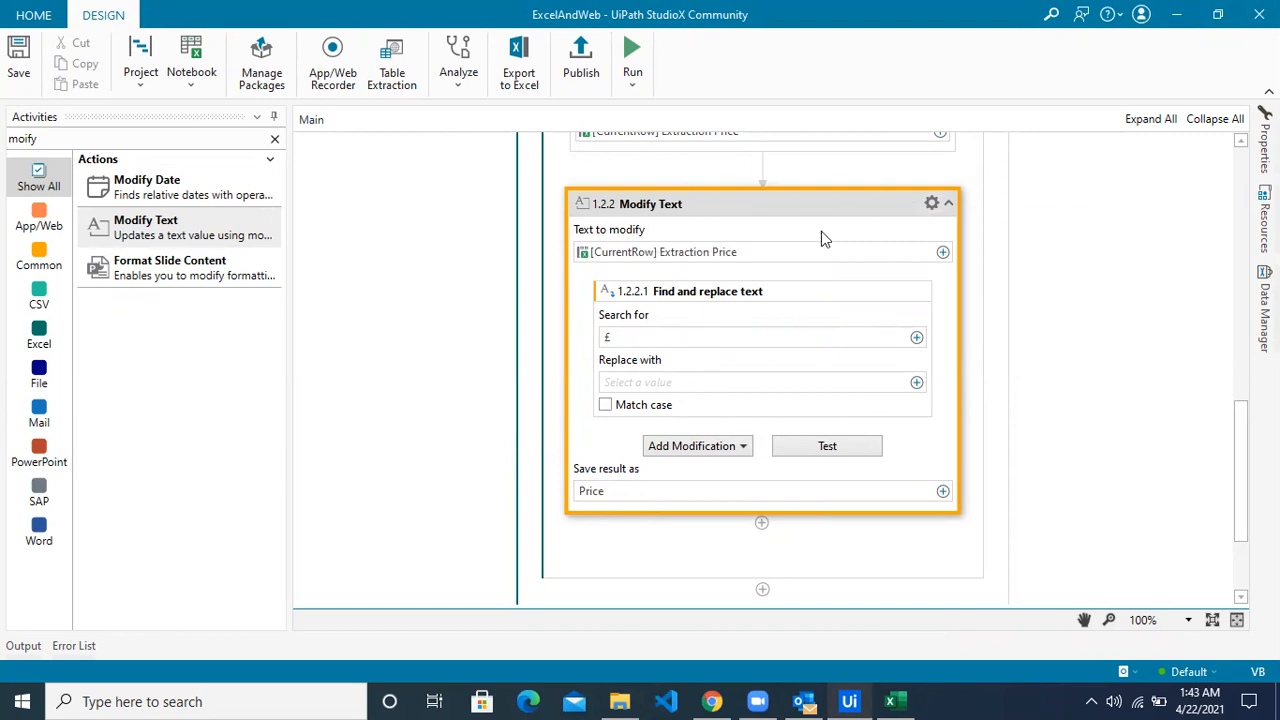
Switch to the Books sheet in Excel and select the Price column to check it as the destination for cleaned prices.
click(948, 204)
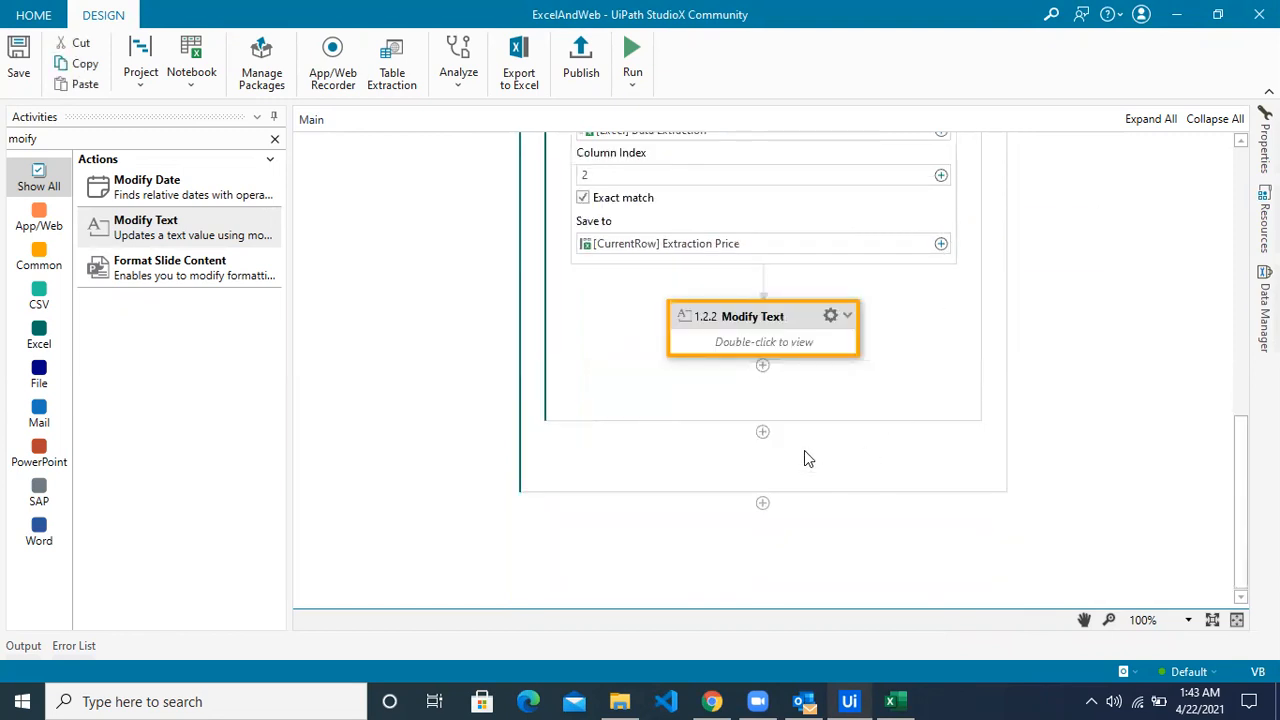
click(849, 316)
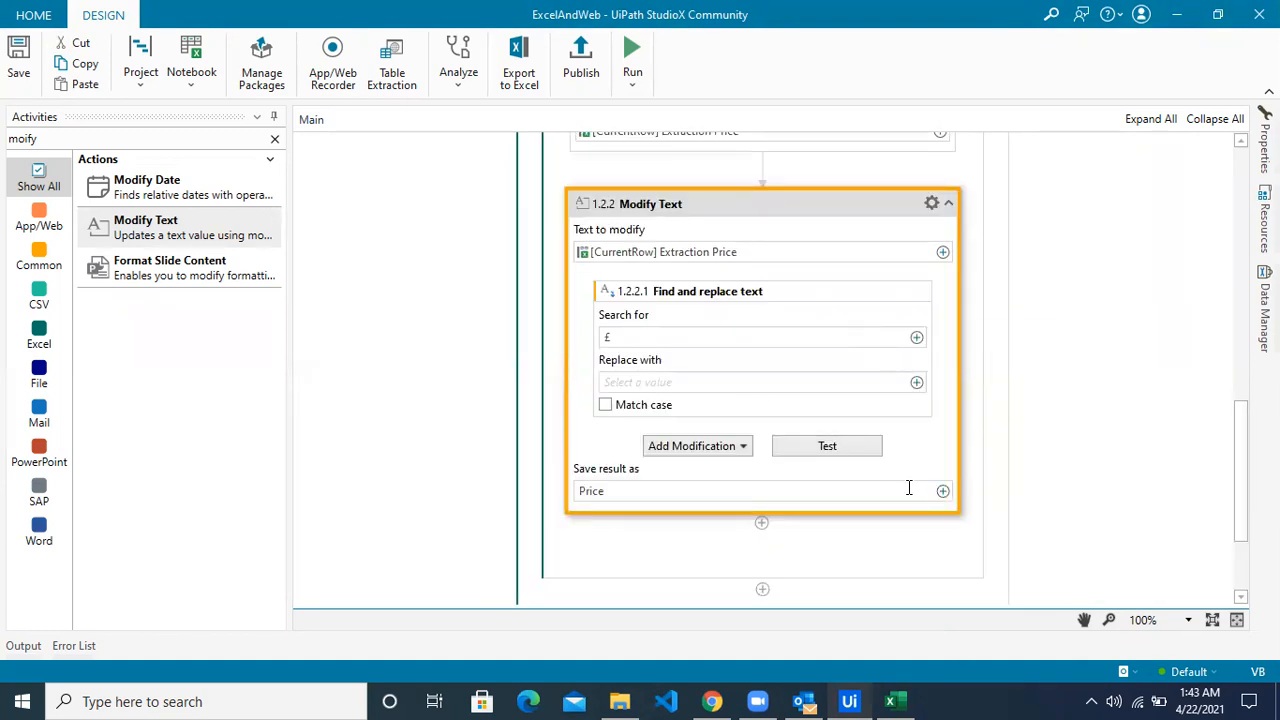
click(890, 701)
click(836, 199)
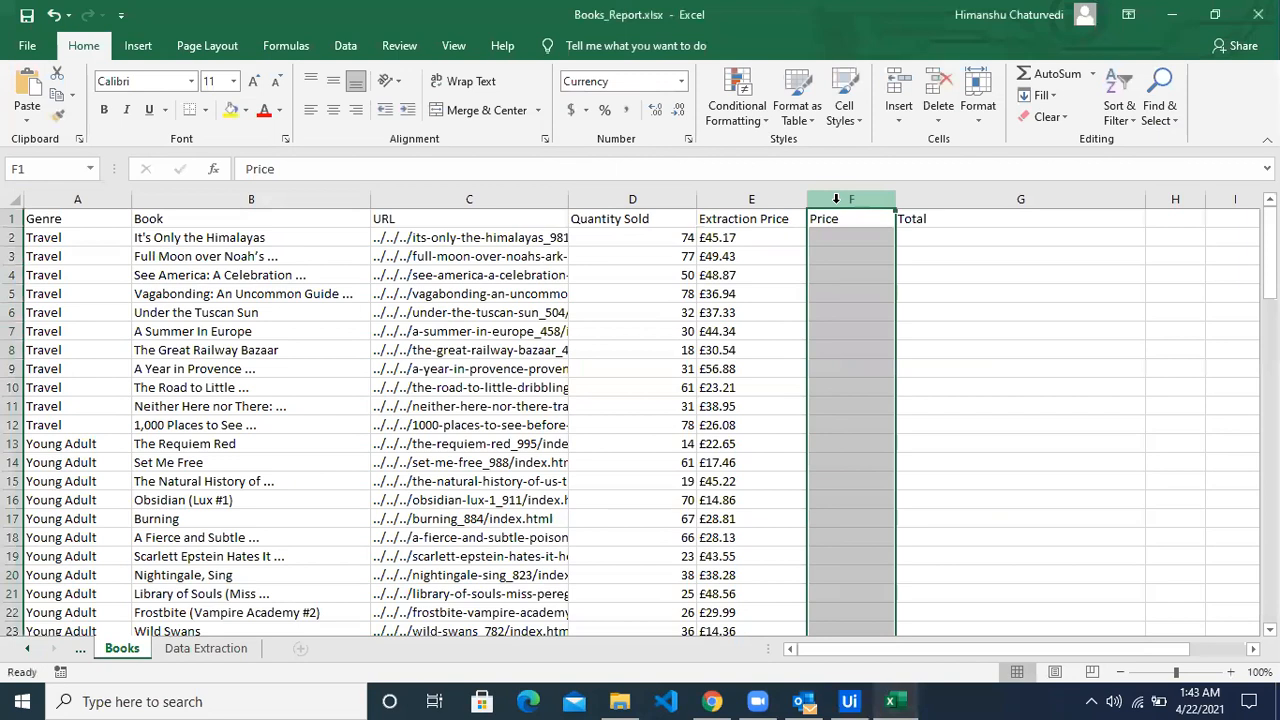
Switch to UiPath StudioX, find the Write Cell activity and add it after Modify Text inside the loop.
key(alt+Tab)
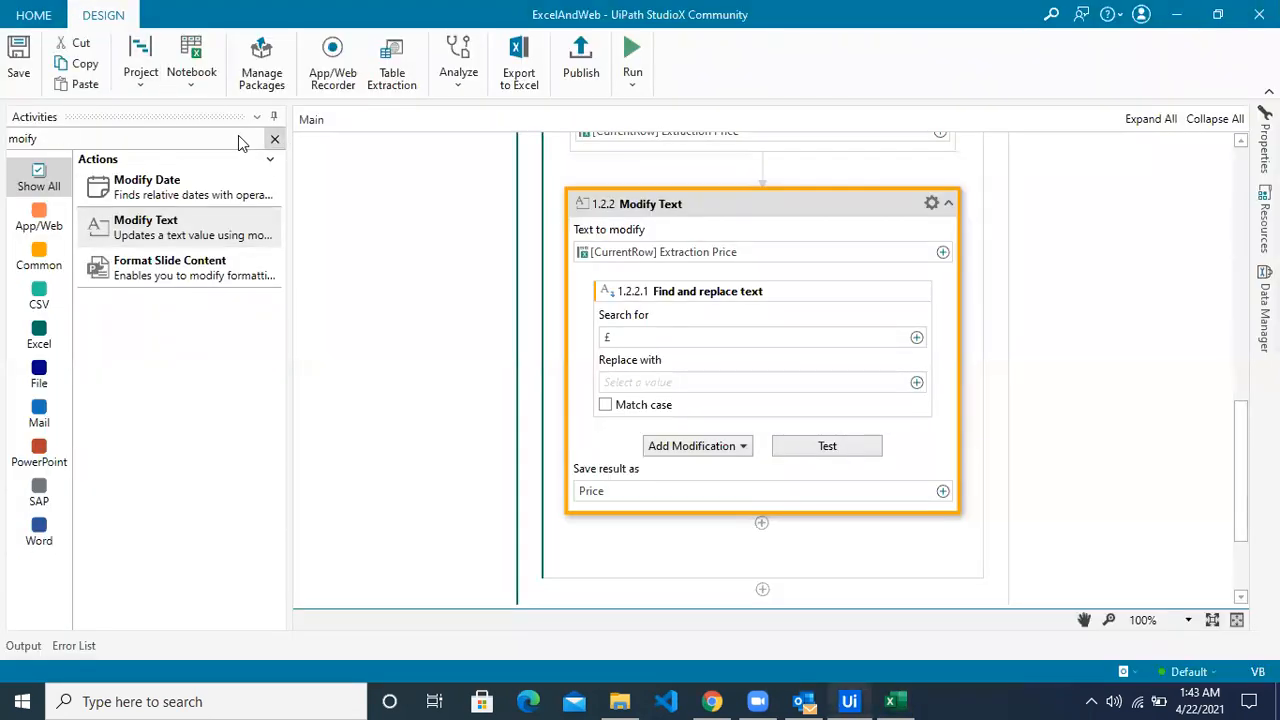
click(274, 139)
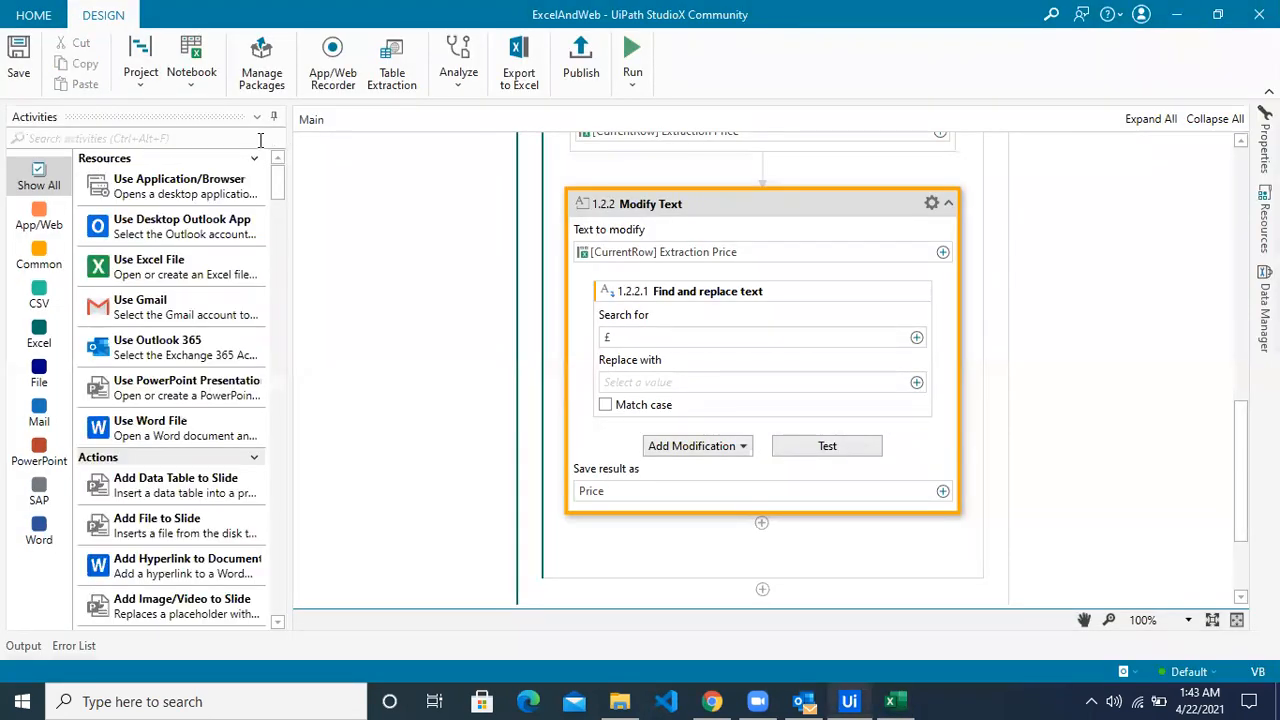
text(s)
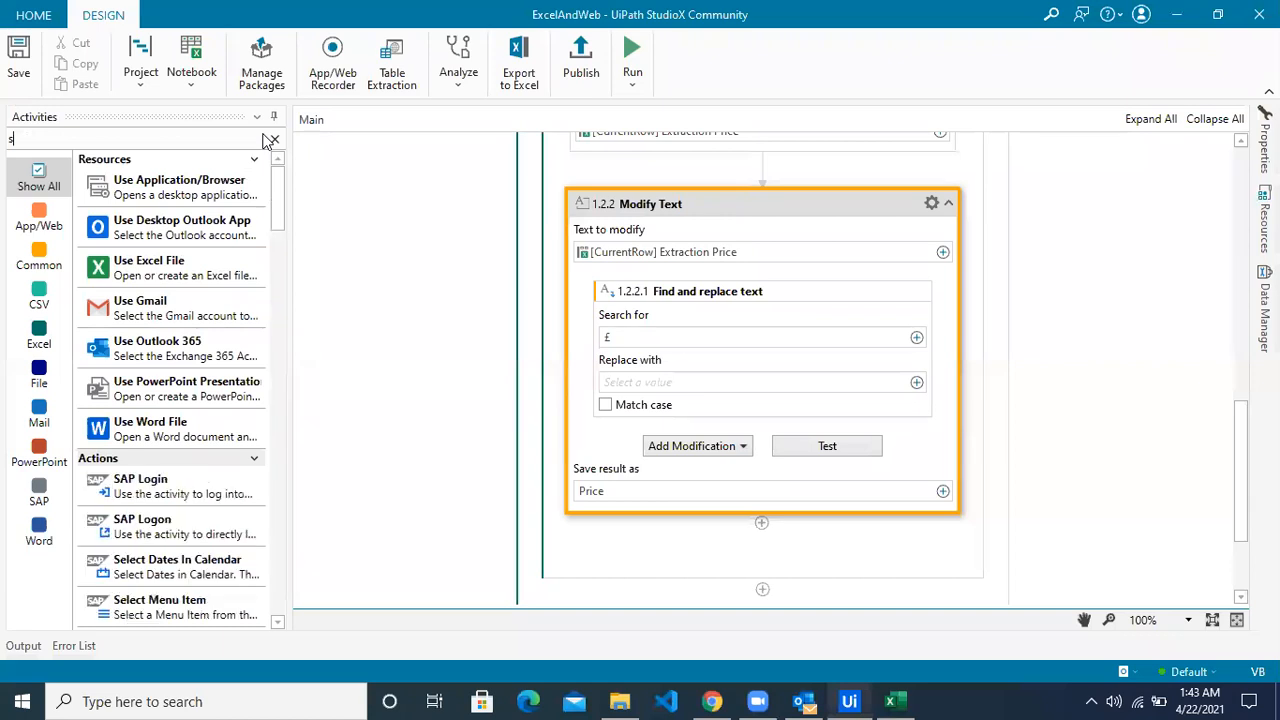
key(BackSpace)
text(w)
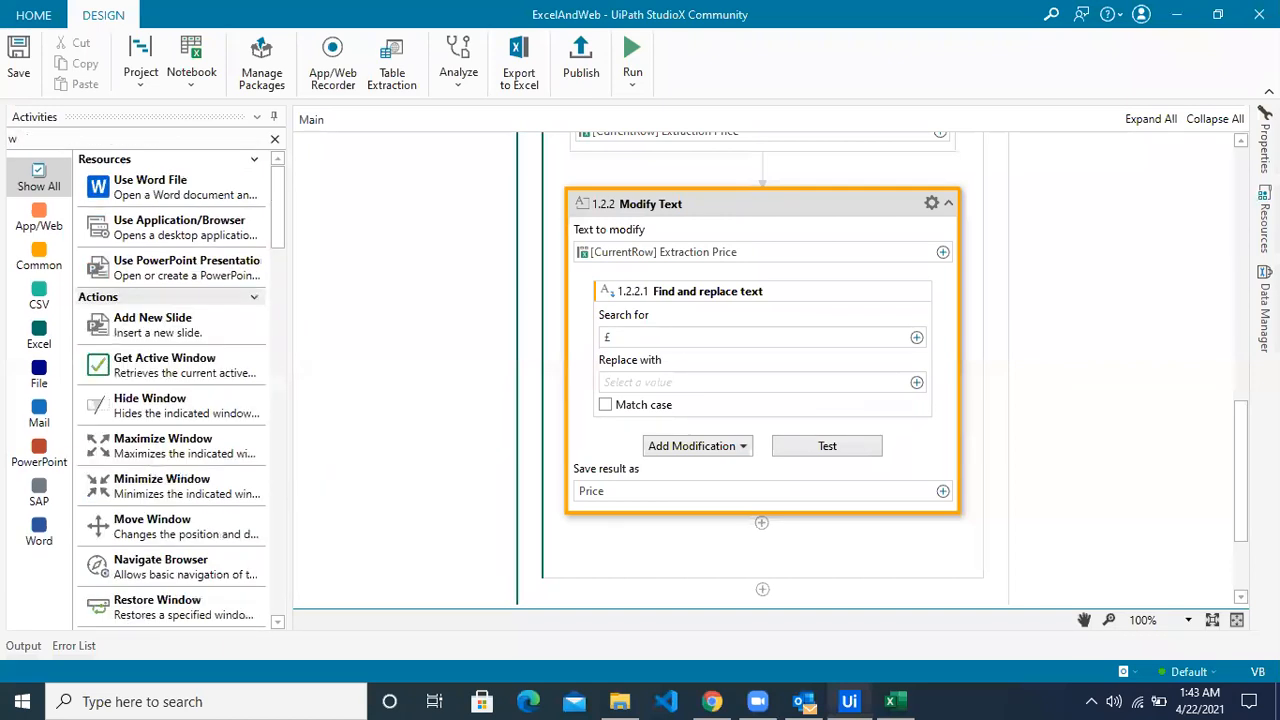
text(rt)
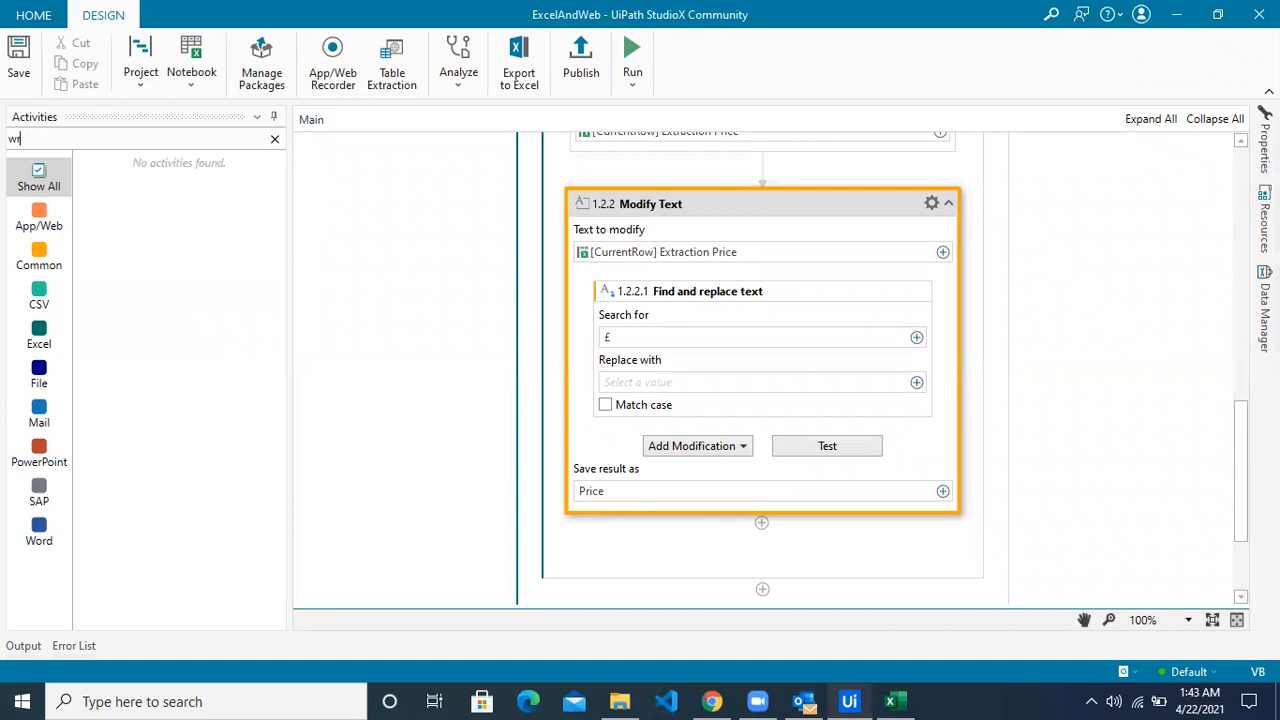
key(BackSpace)
text(r)
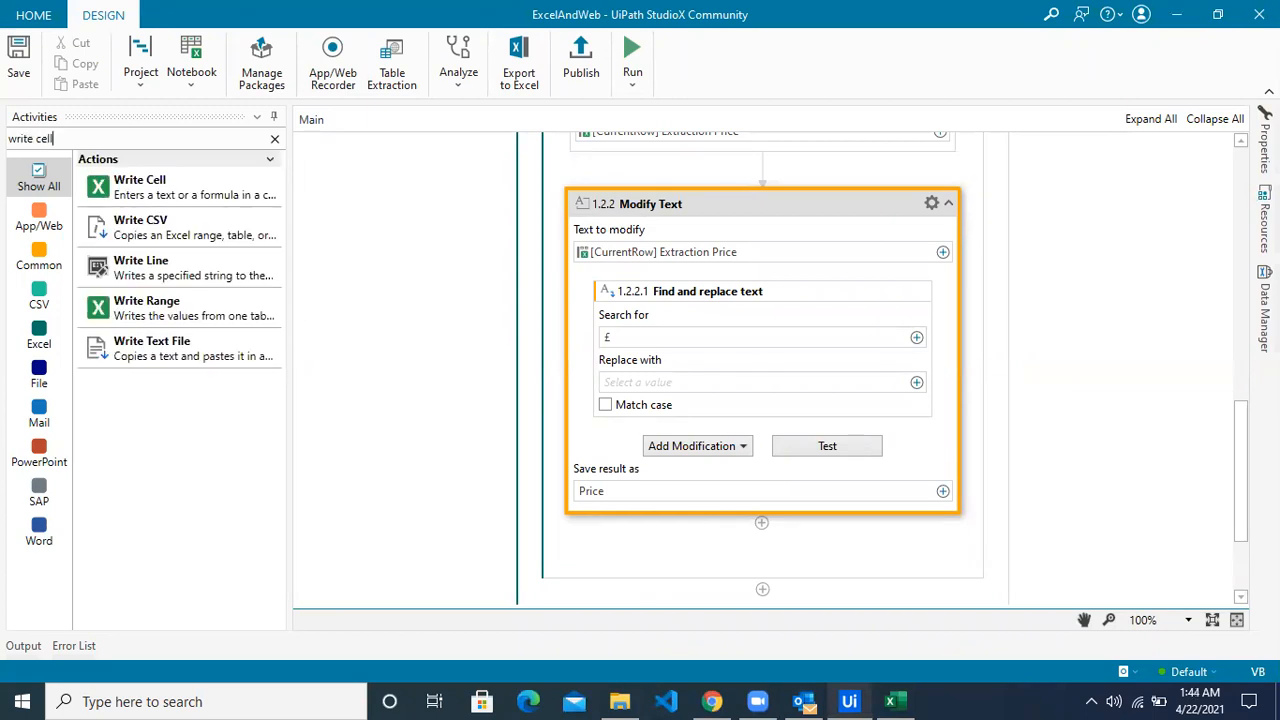
drag(160, 180, 778, 552)
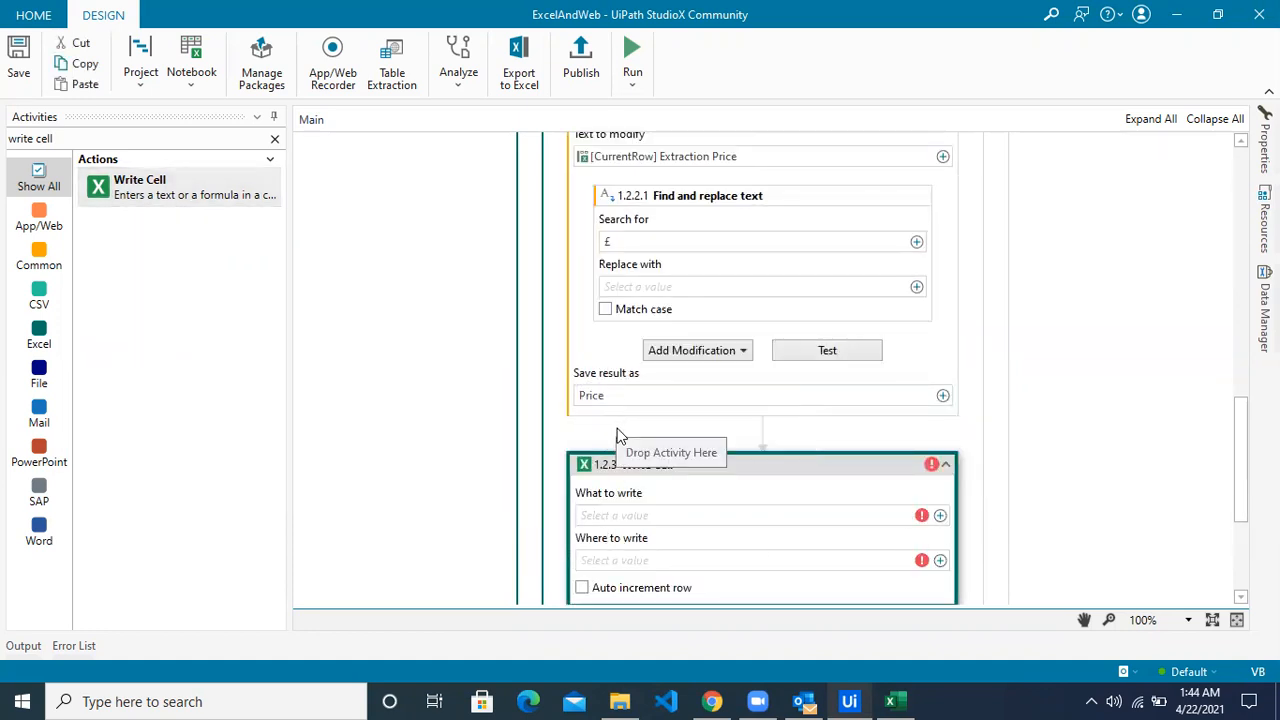
Configure the Write Cell activity to write the saved value Price into the Price column of CurrentRow.
scroll(620, 183, up, 1)
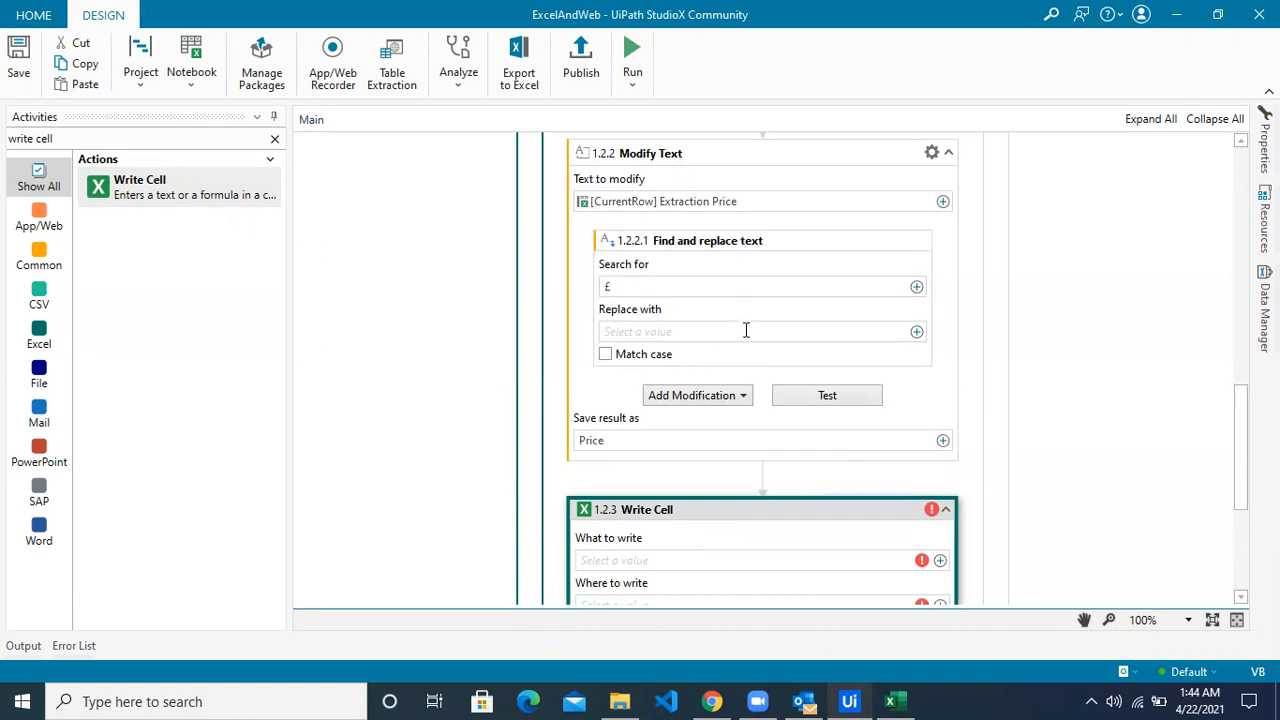
scroll(948, 555, down, 2)
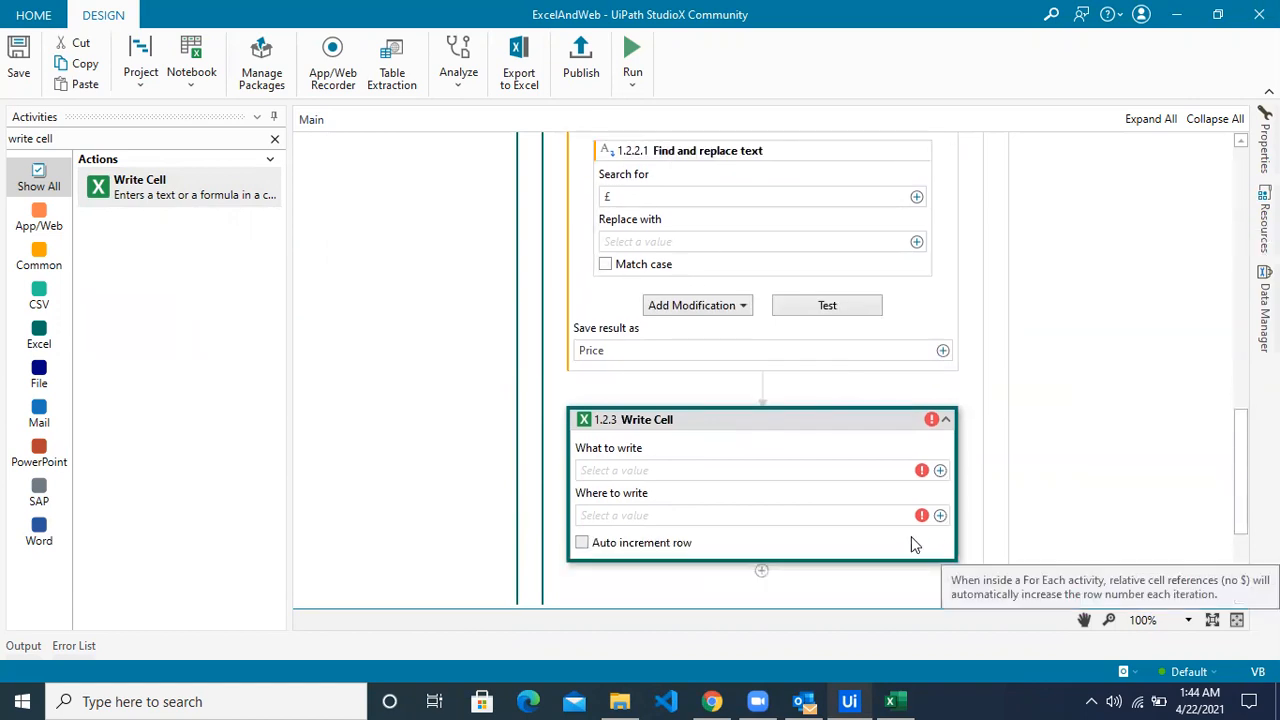
click(939, 471)
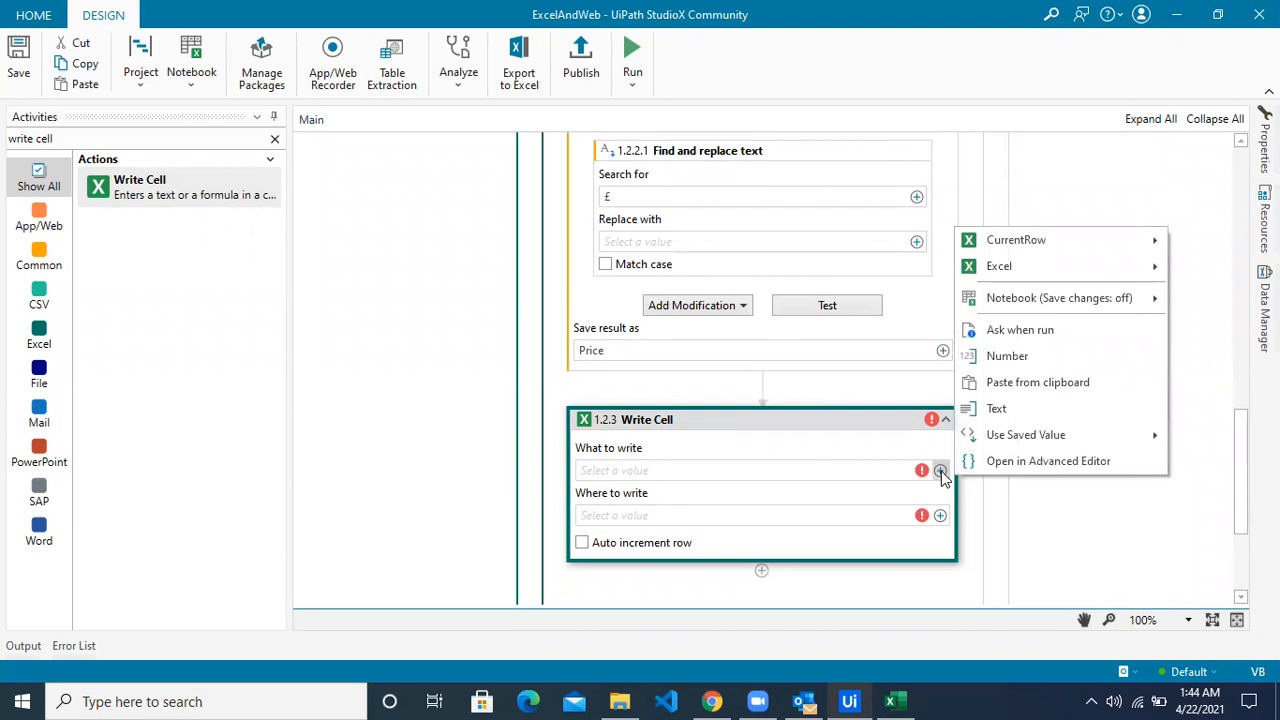
mouse_move(985, 442)
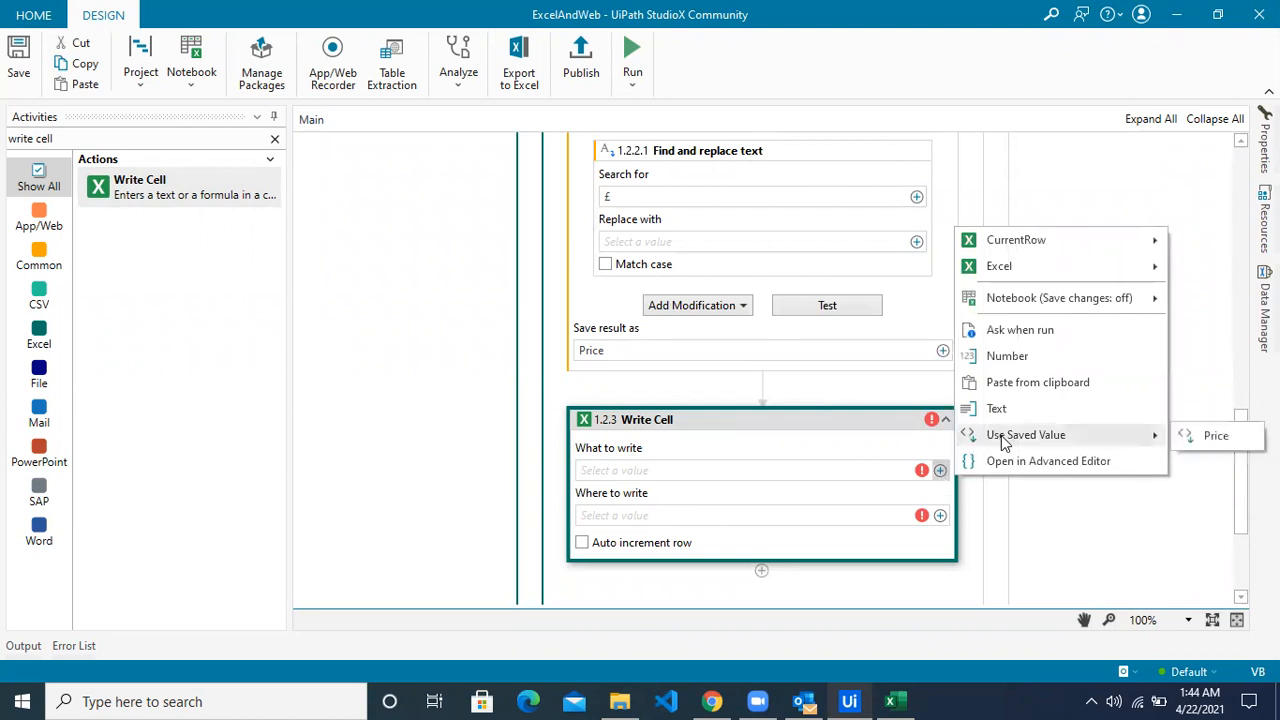
click(1208, 436)
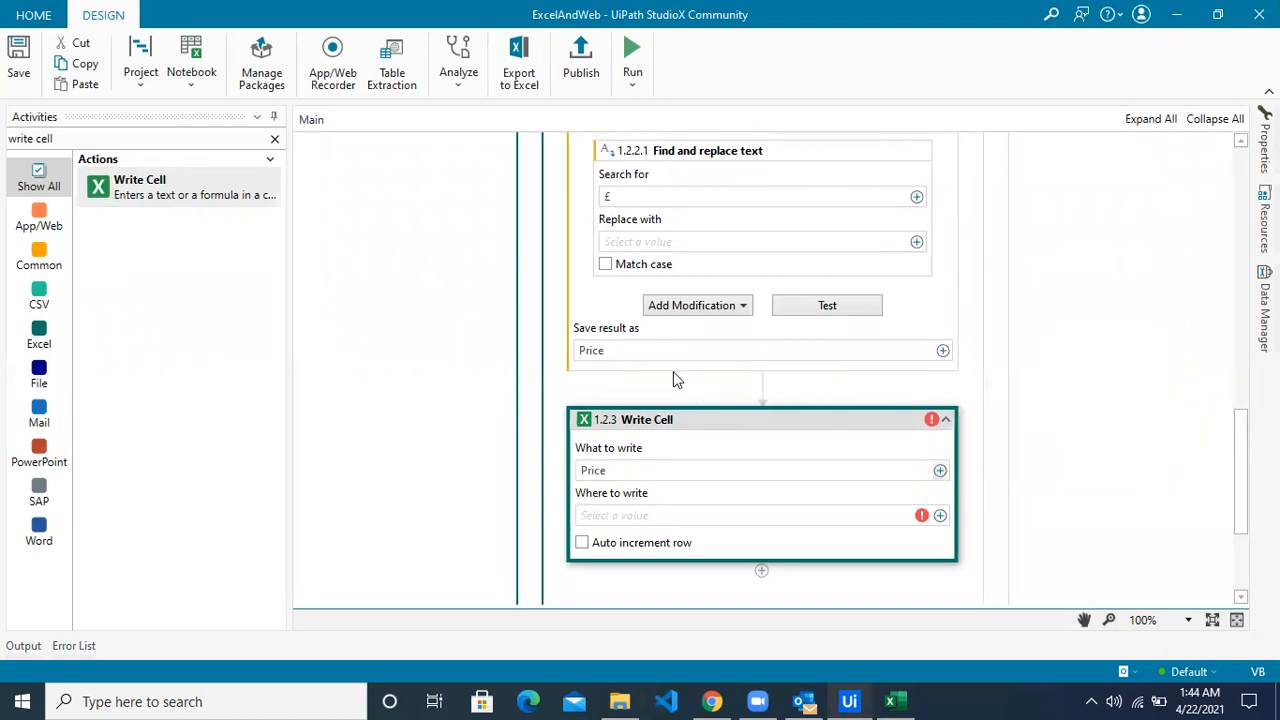
click(940, 516)
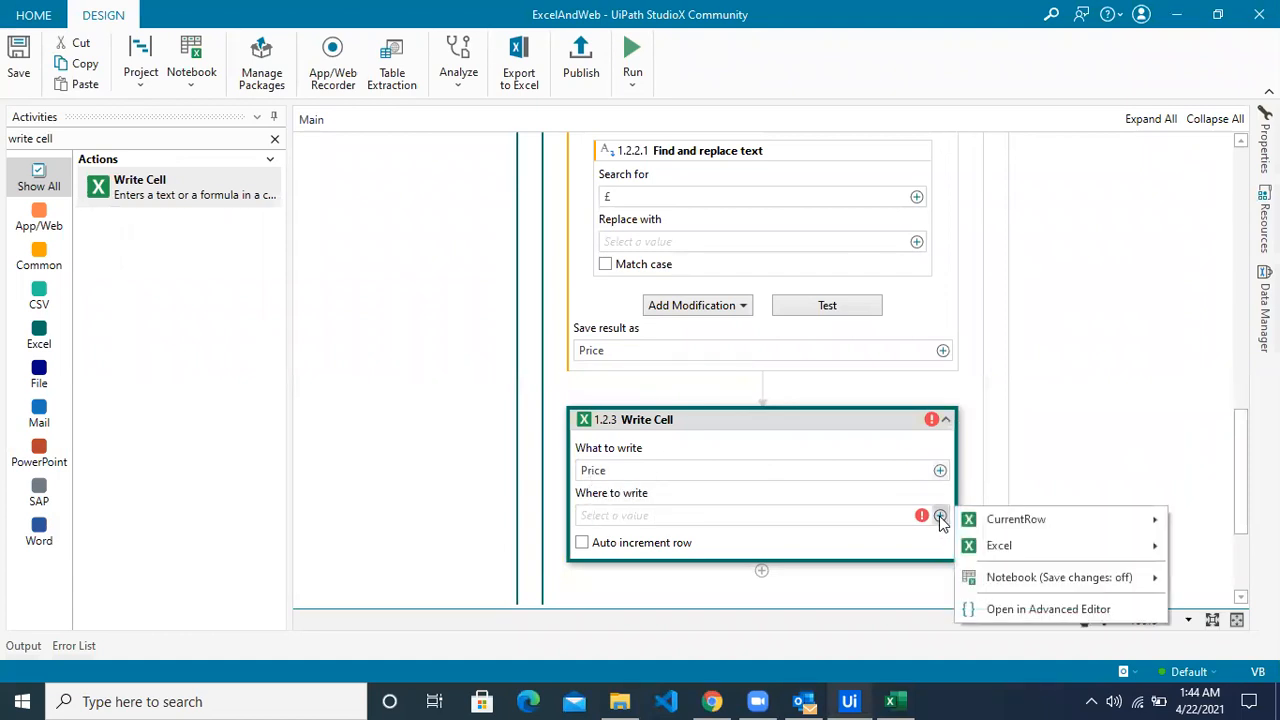
mouse_move(1012, 527)
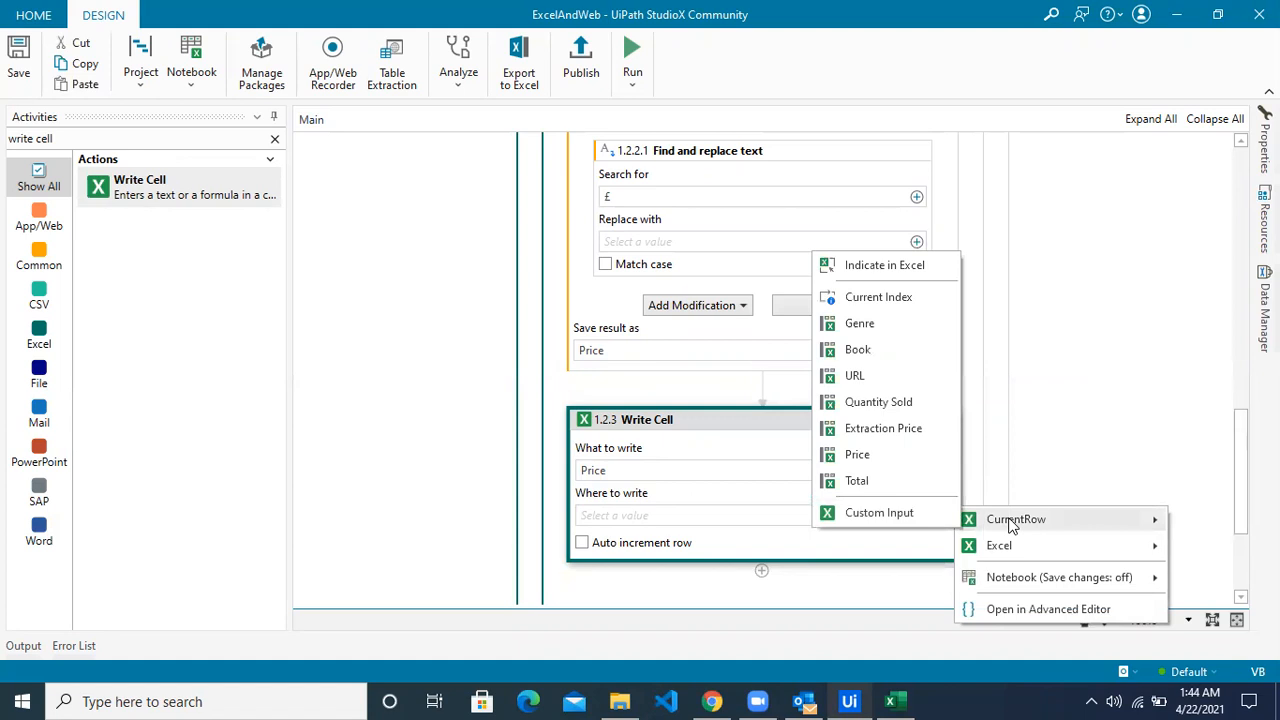
click(858, 455)
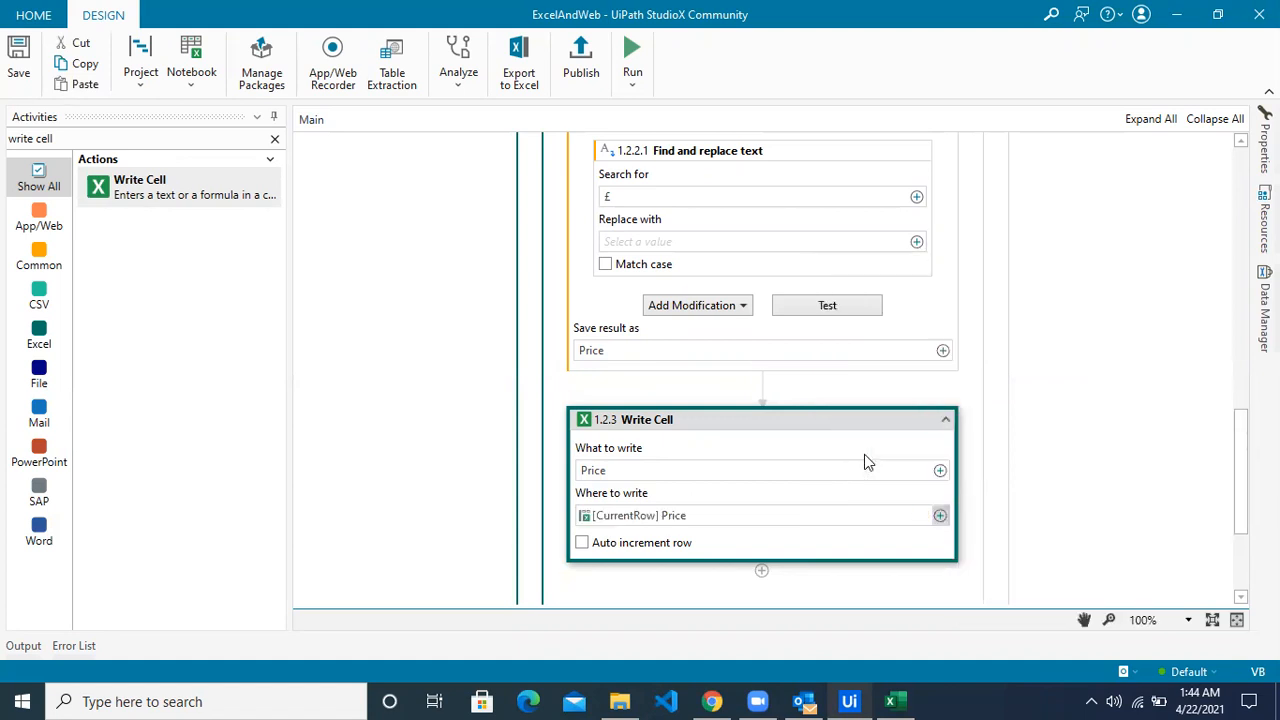
Compare the Write Cell setup with the Books sheet in Excel and select the Total column for review.
click(889, 701)
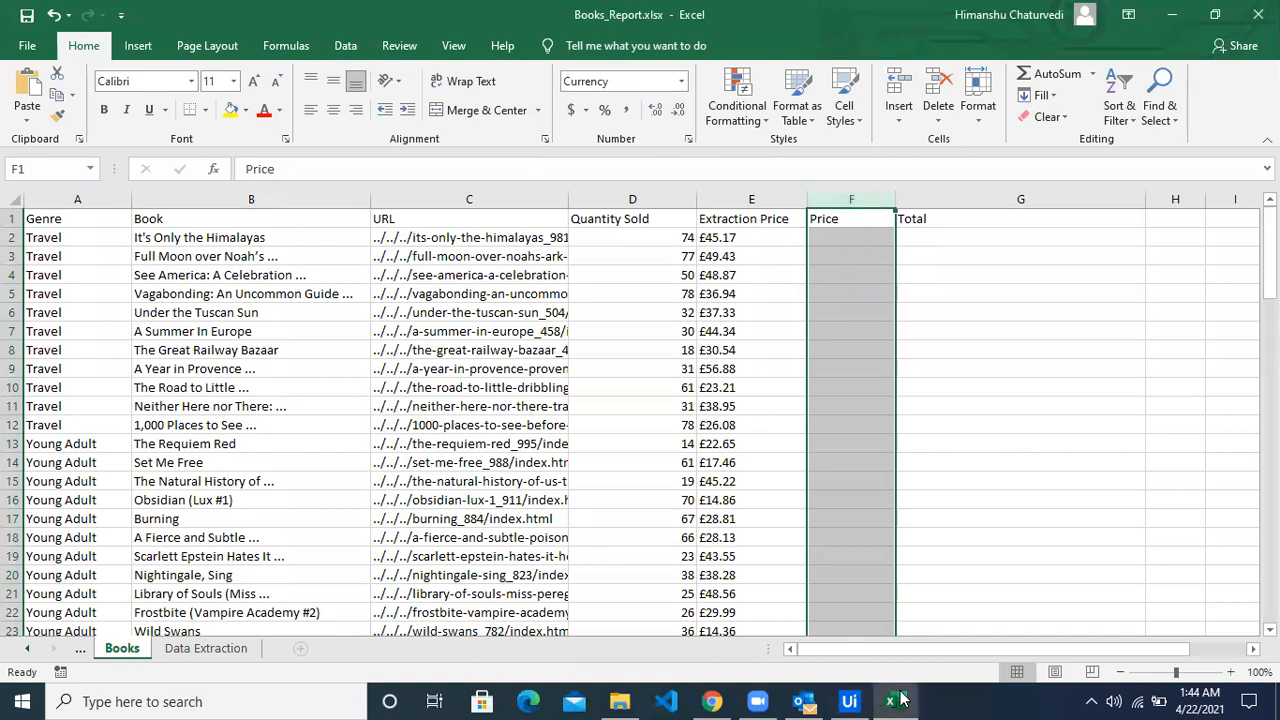
click(849, 701)
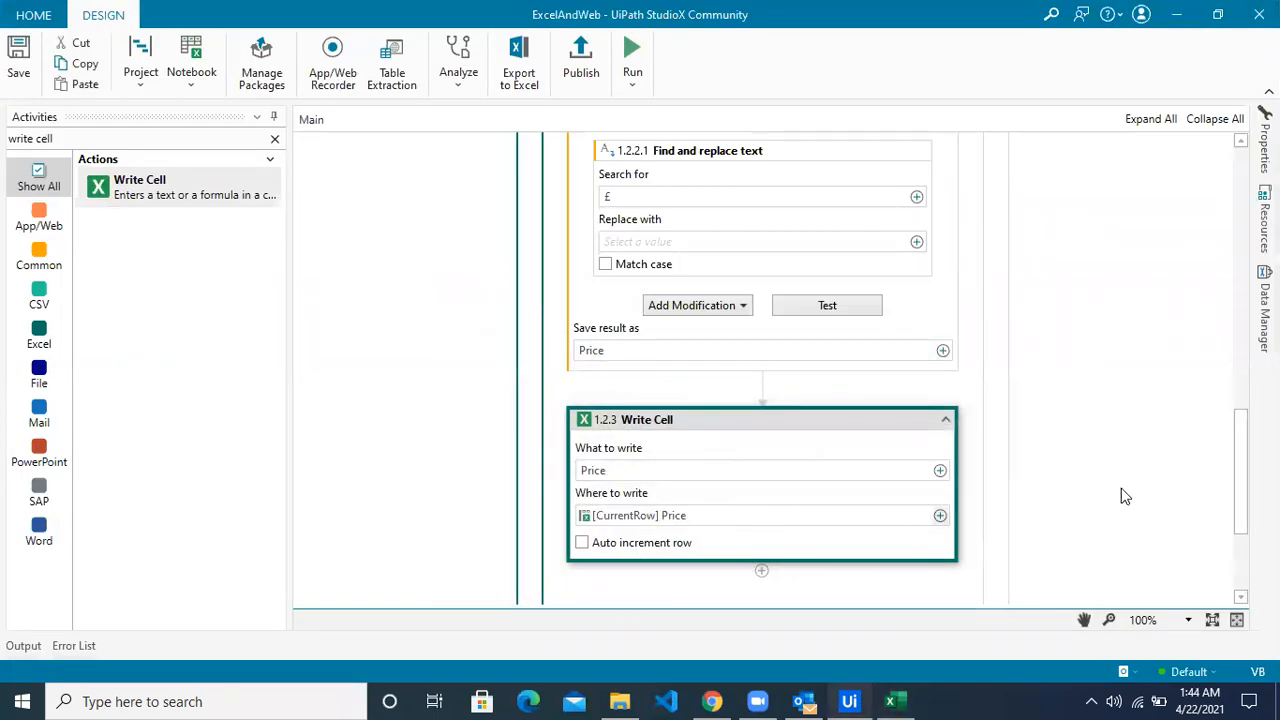
scroll(1123, 496, down, 1)
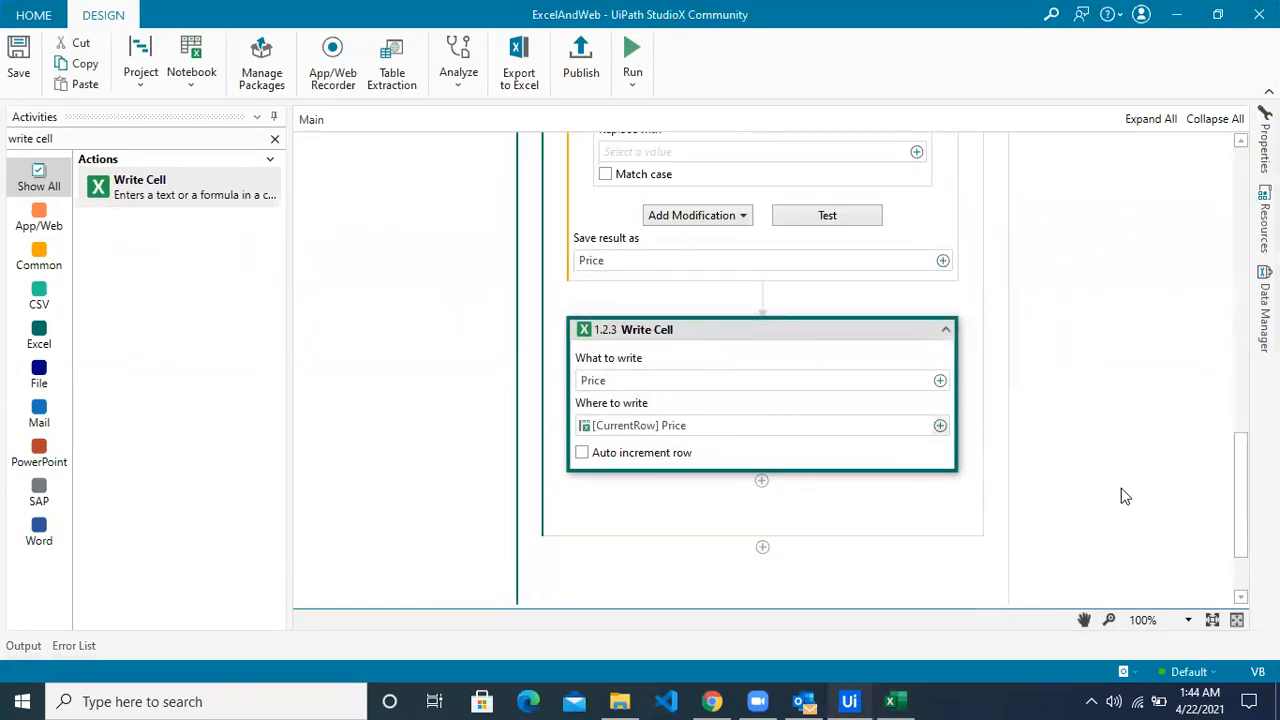
click(891, 701)
click(937, 194)
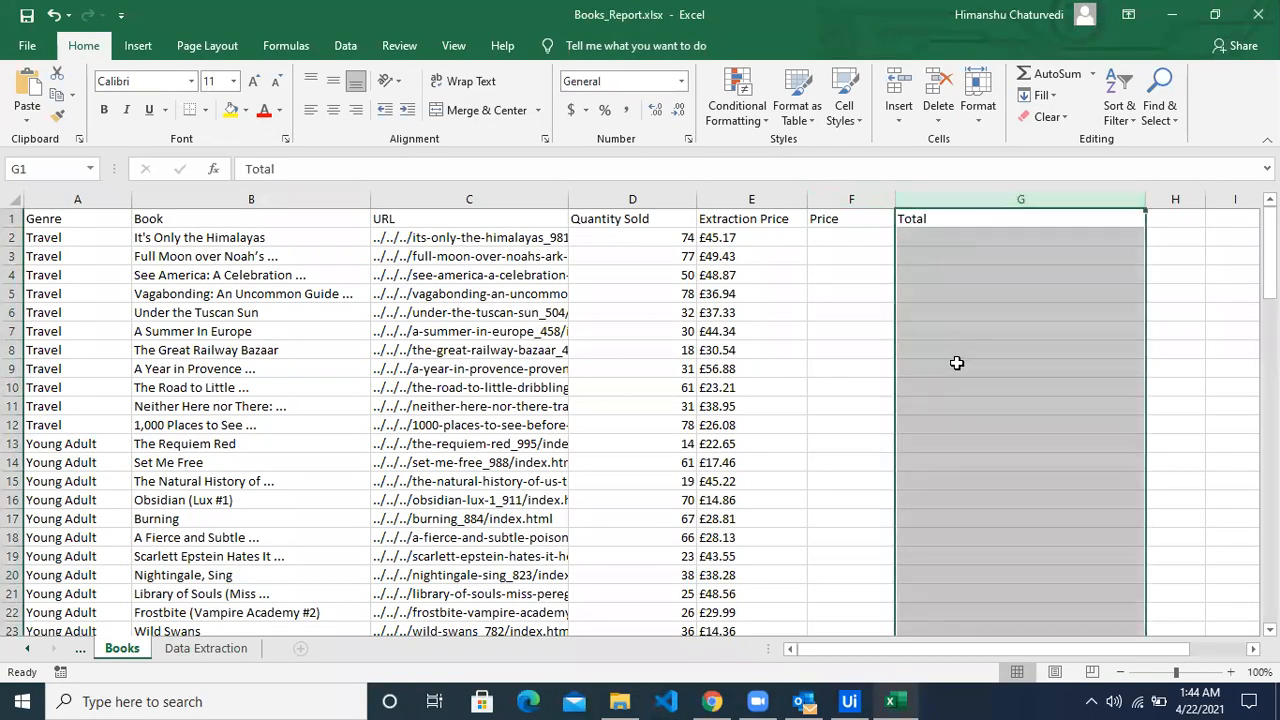
Switch to UiPath StudioX and add a second Write Cell activity after the existing one inside the loop.
key(alt+Tab)
drag(186, 183, 763, 500)
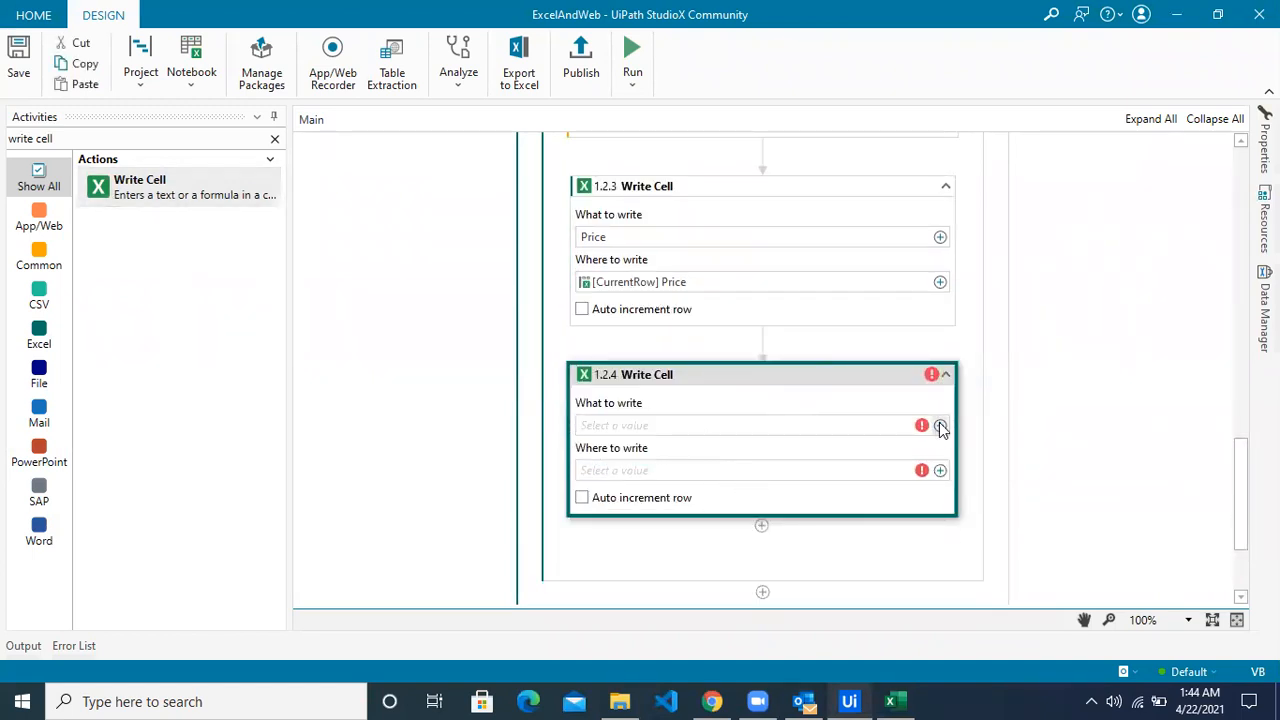
click(940, 427)
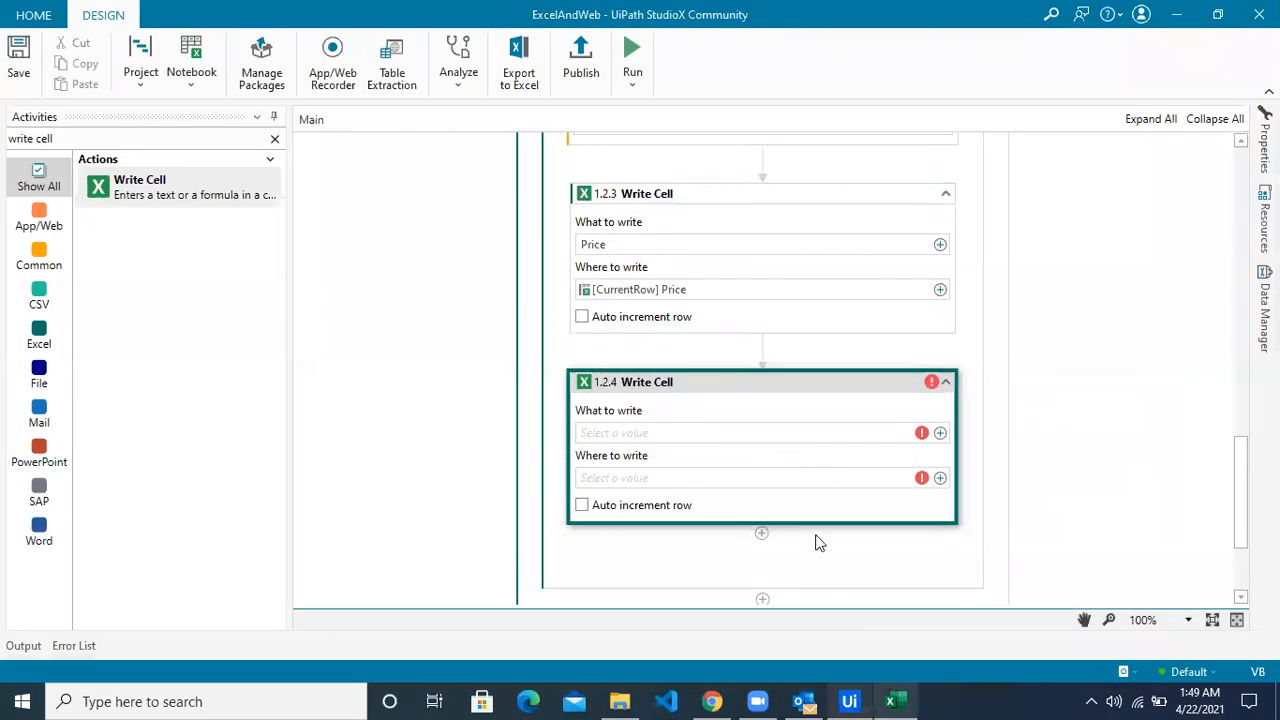
click(939, 434)
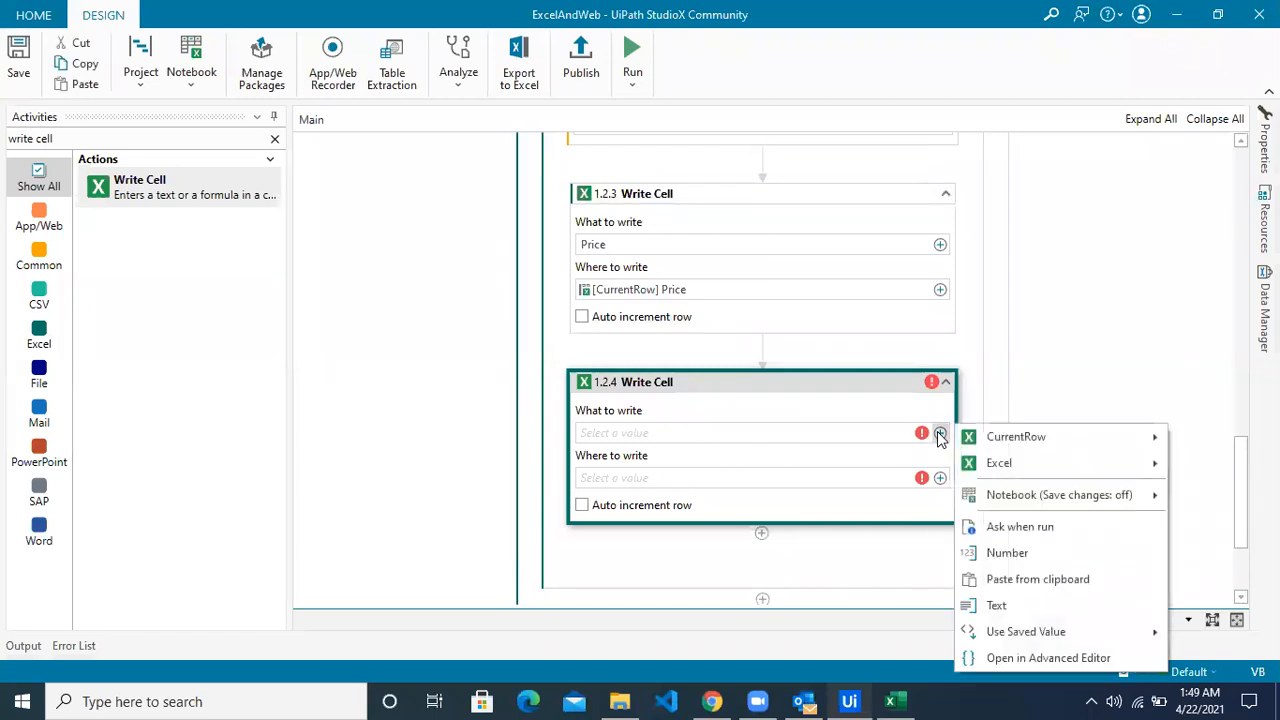
click(1010, 555)
drag(595, 220, 476, 207)
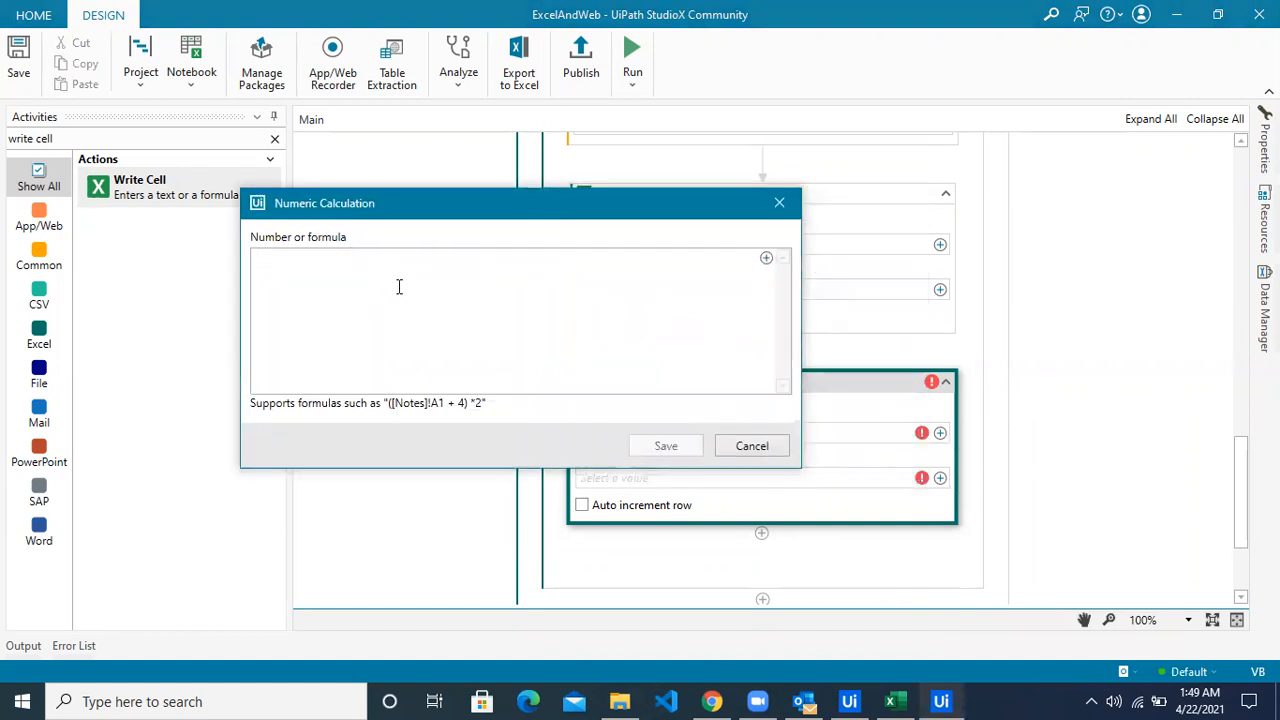
click(779, 202)
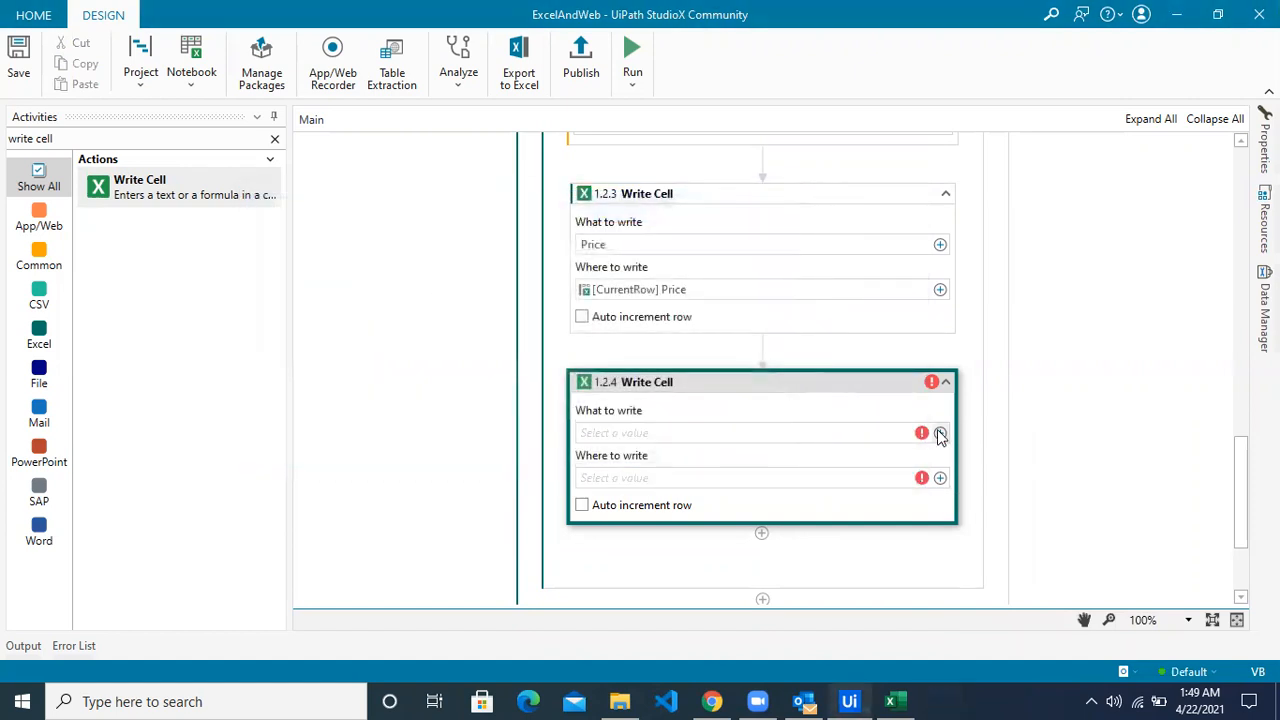
Set the second Write Cell's value to a numeric calculation multiplying CurrentRow's Quantity Sold by CurrentRow's Price.
click(939, 433)
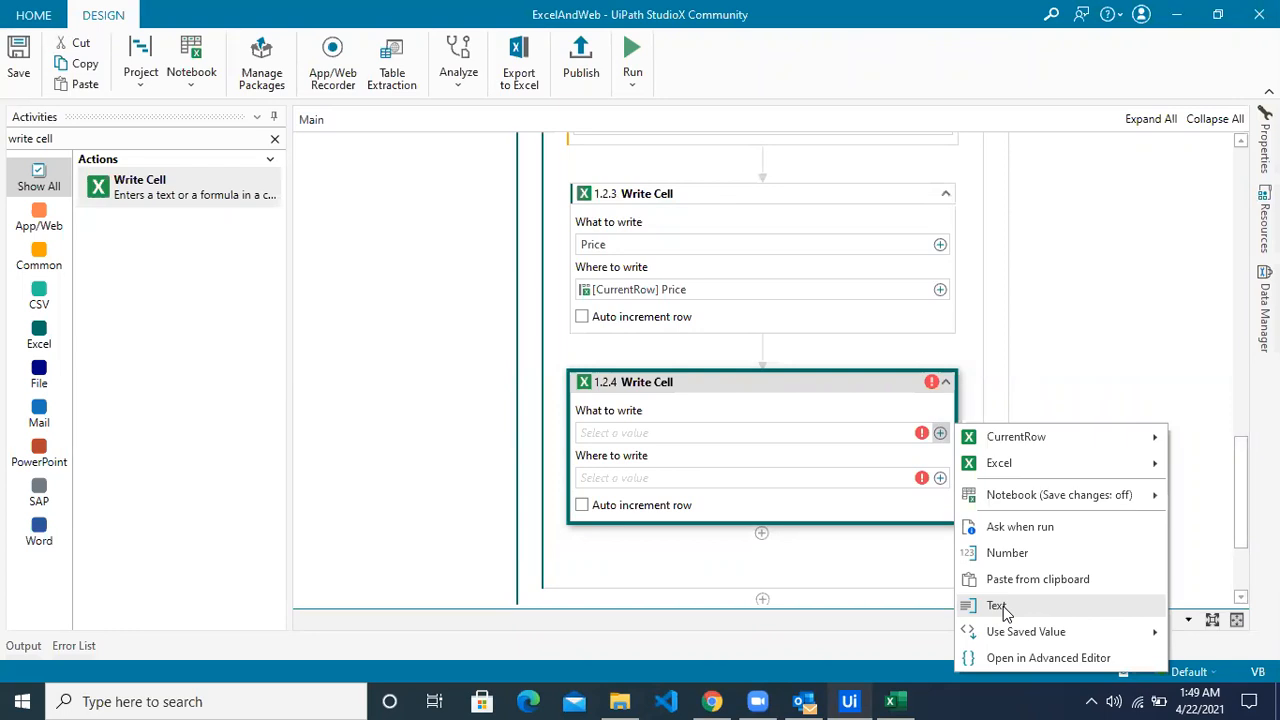
click(1012, 556)
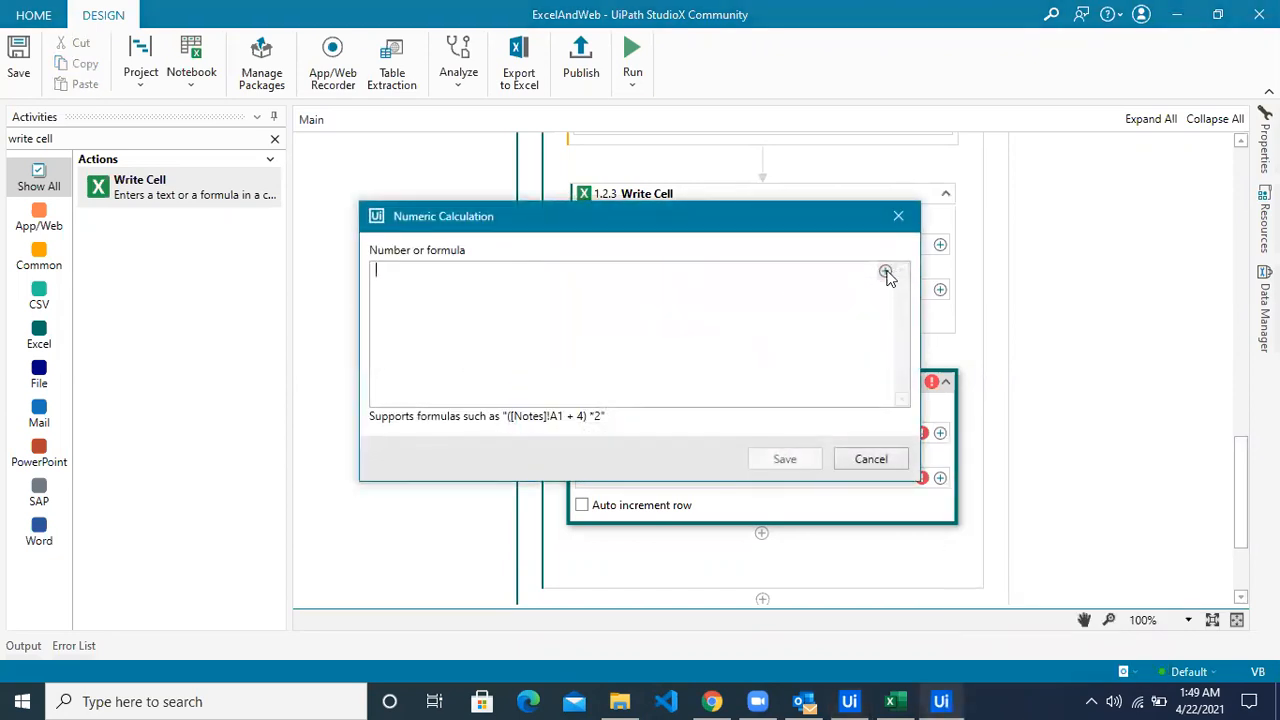
click(885, 271)
mouse_move(948, 286)
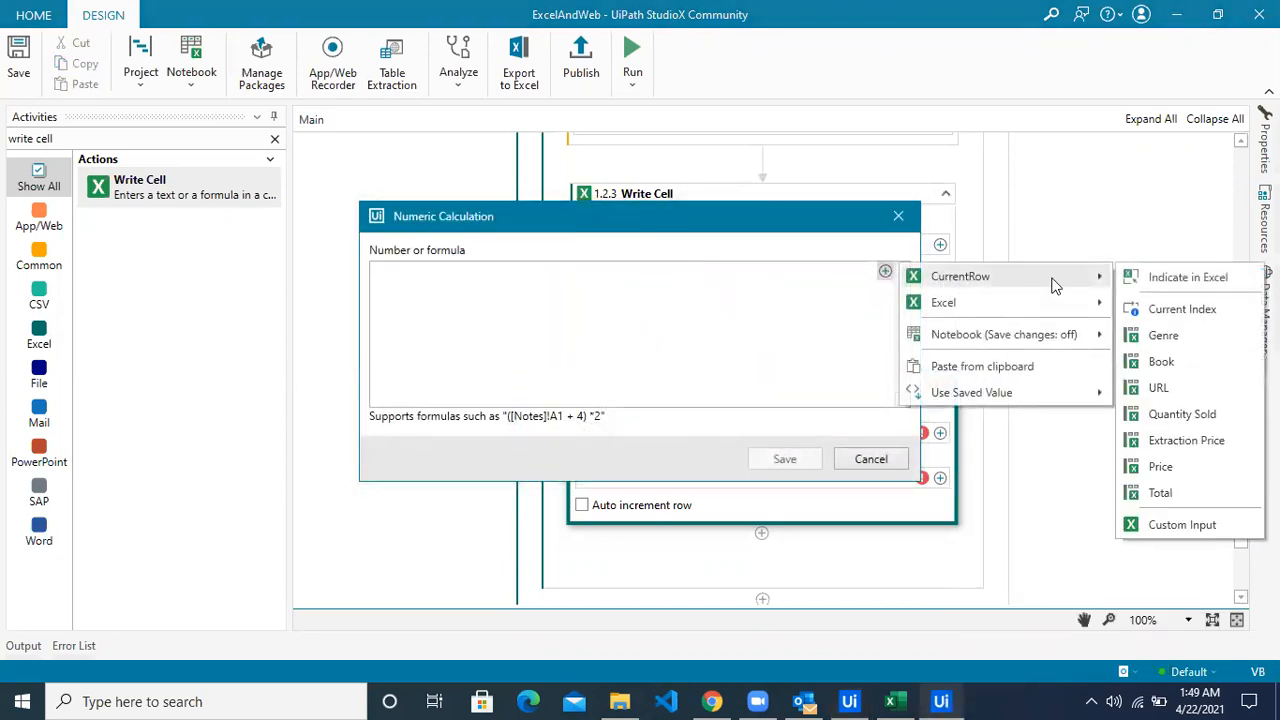
click(1163, 416)
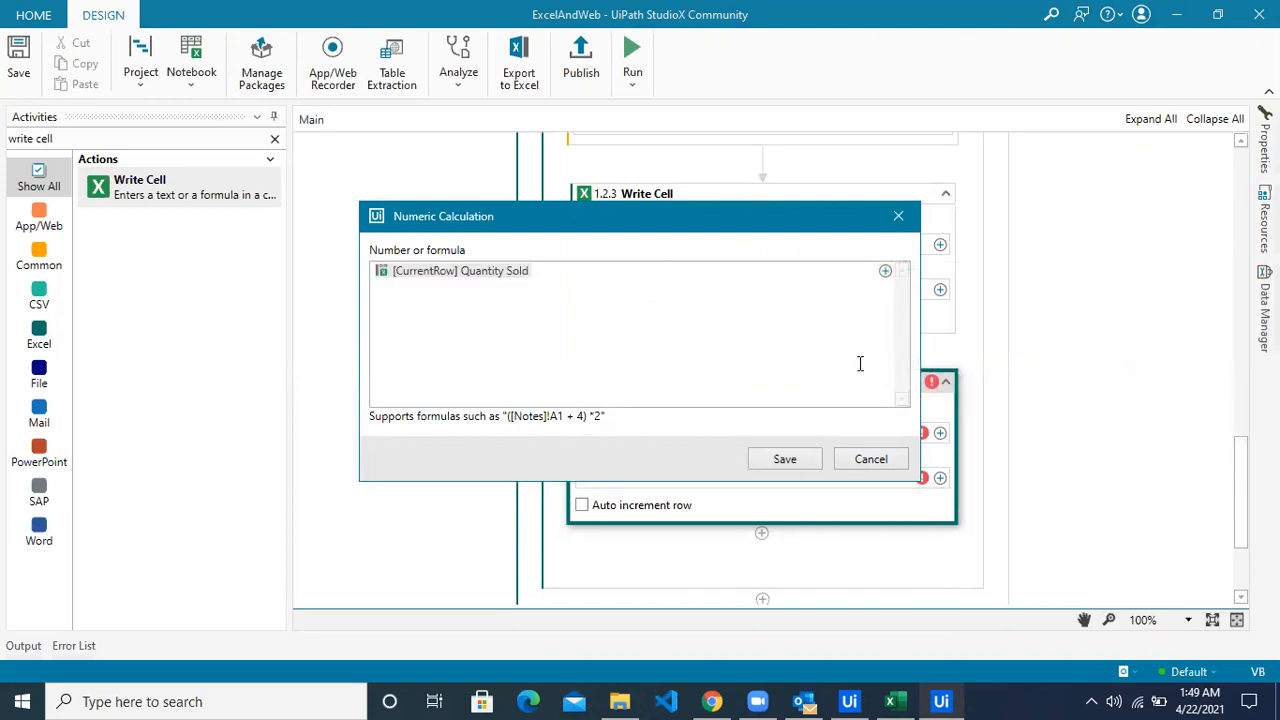
click(885, 271)
mouse_move(980, 288)
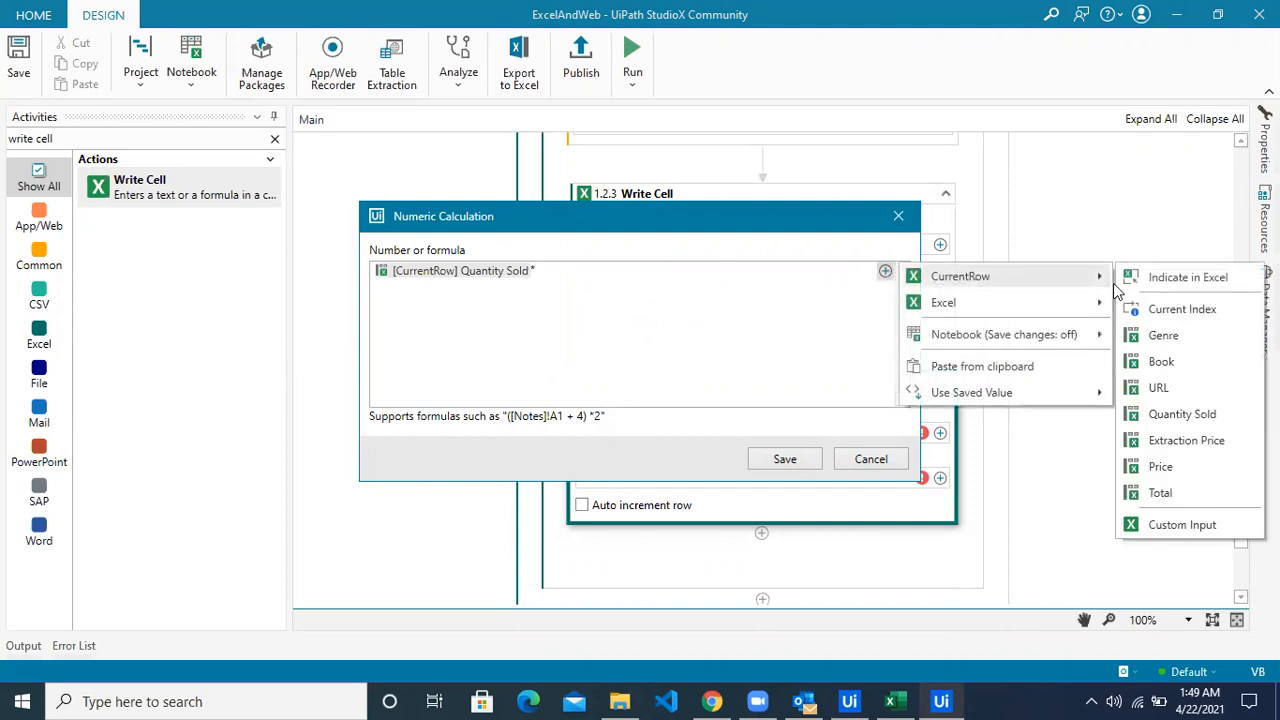
click(1162, 467)
click(785, 458)
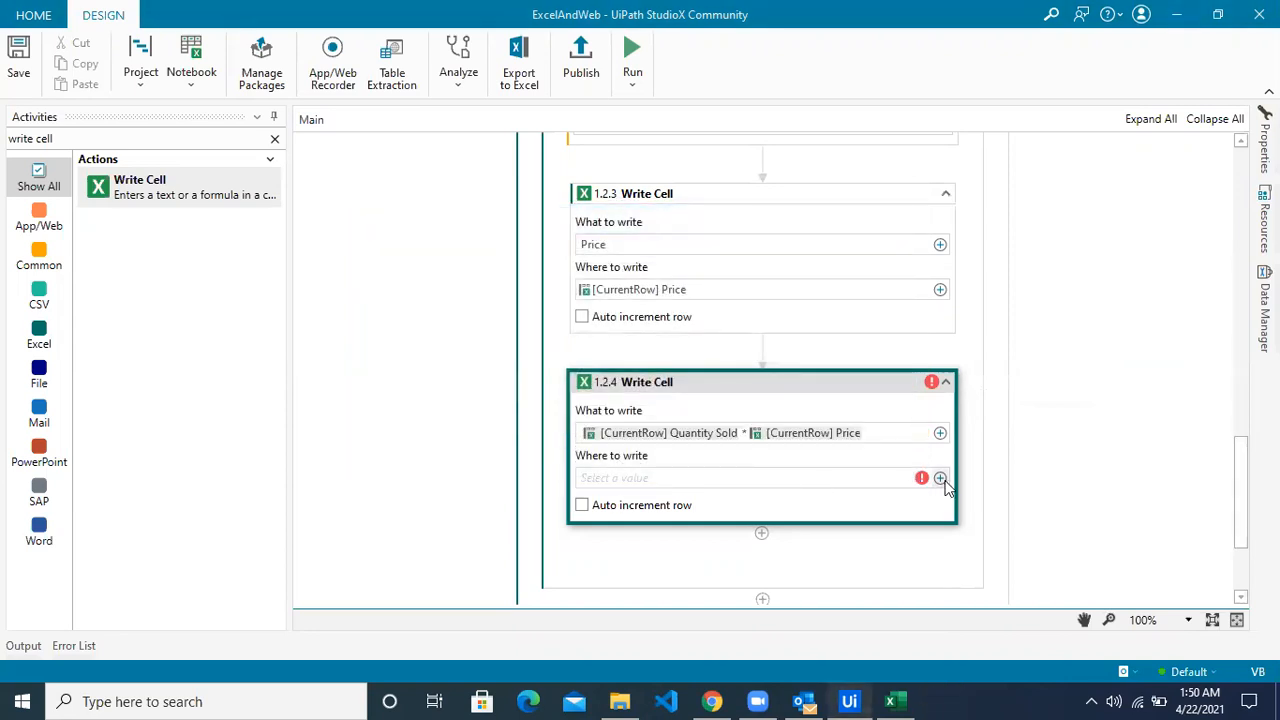
Set the second Write Cell's destination to the Total column of CurrentRow.
click(940, 479)
mouse_move(1008, 485)
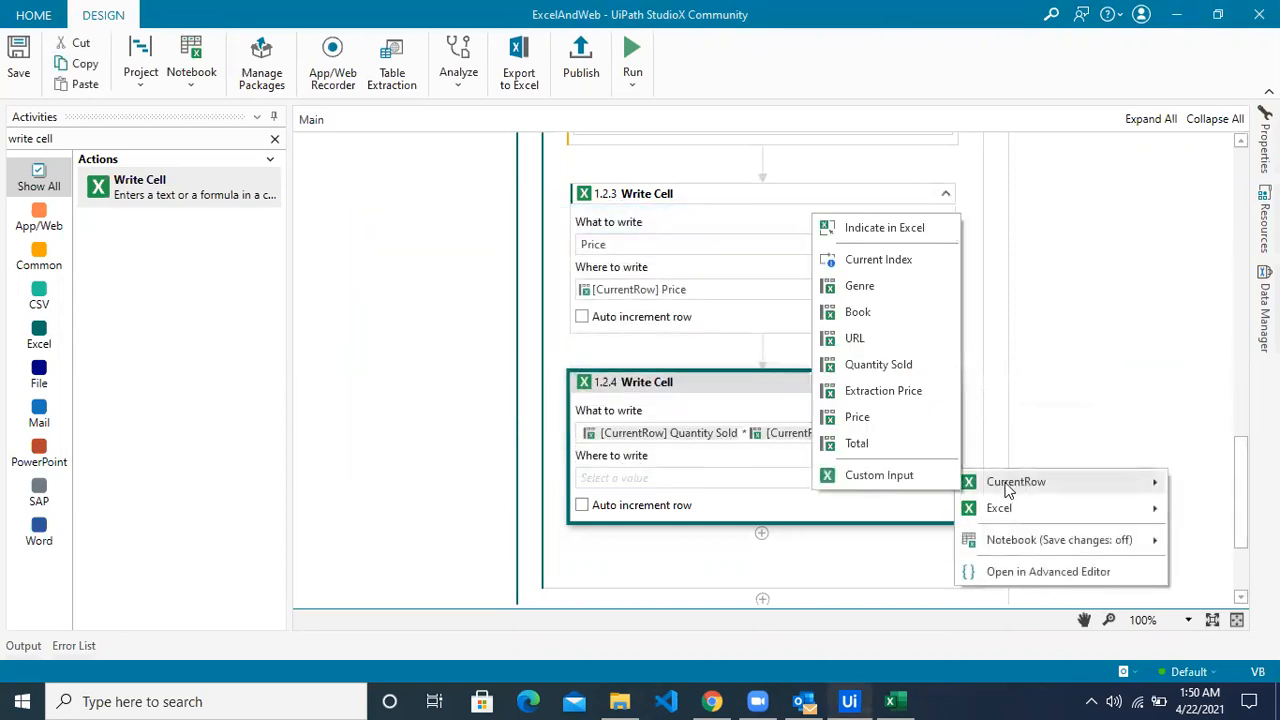
click(881, 441)
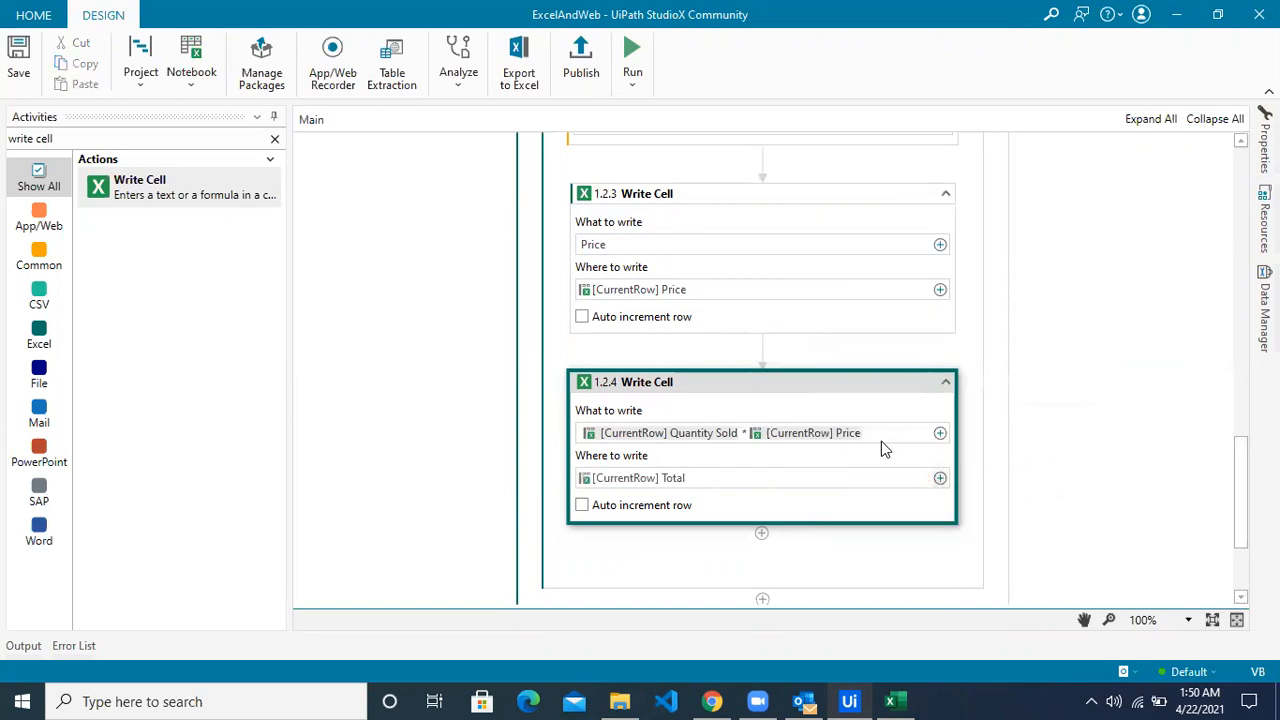
click(1156, 513)
Review the loop's activities from the Write Cell pair back up through Modify Text to VLookup and For Each Excel Row.
scroll(1158, 515, up, 3)
scroll(1156, 515, down, 6)
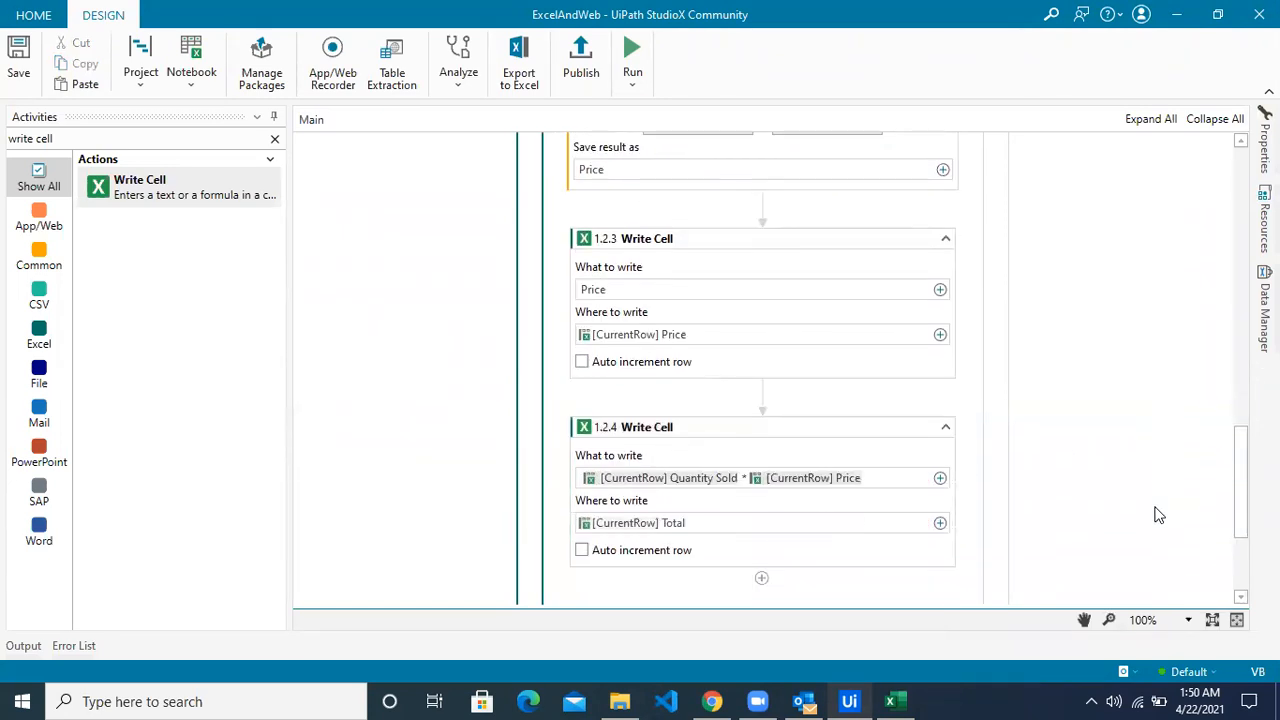
scroll(1156, 516, up, 10)
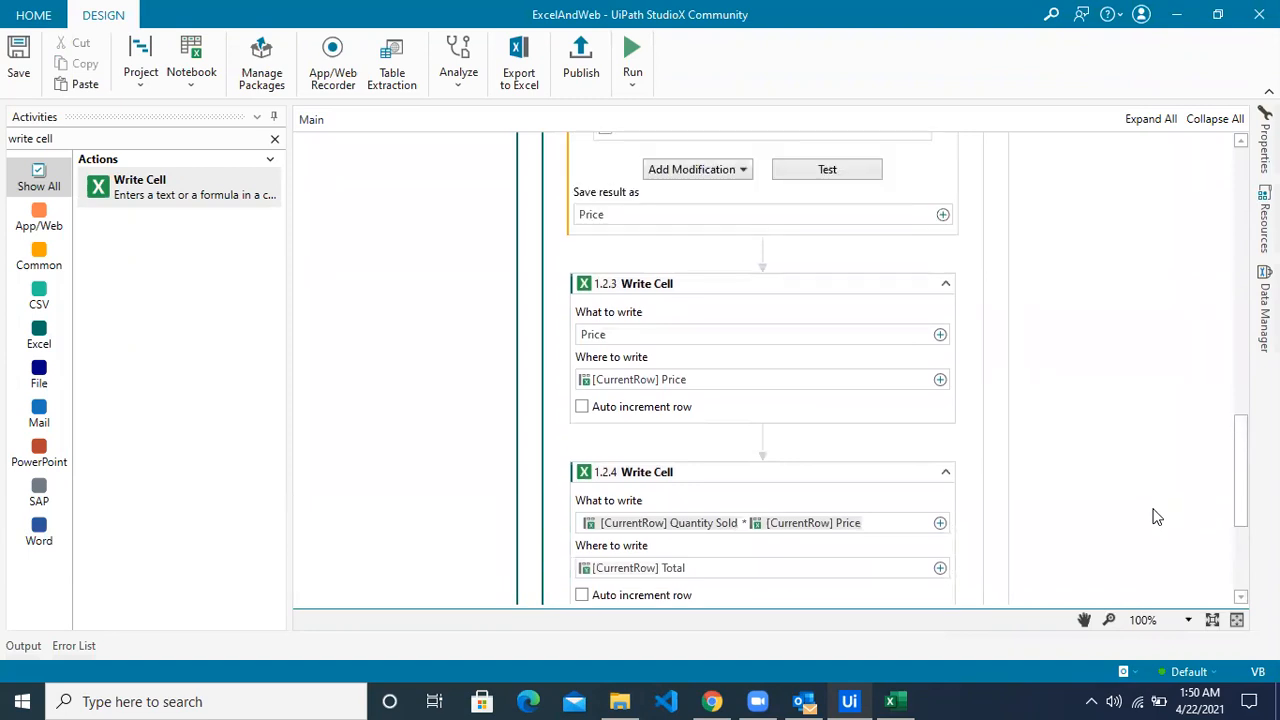
scroll(1156, 516, up, 3)
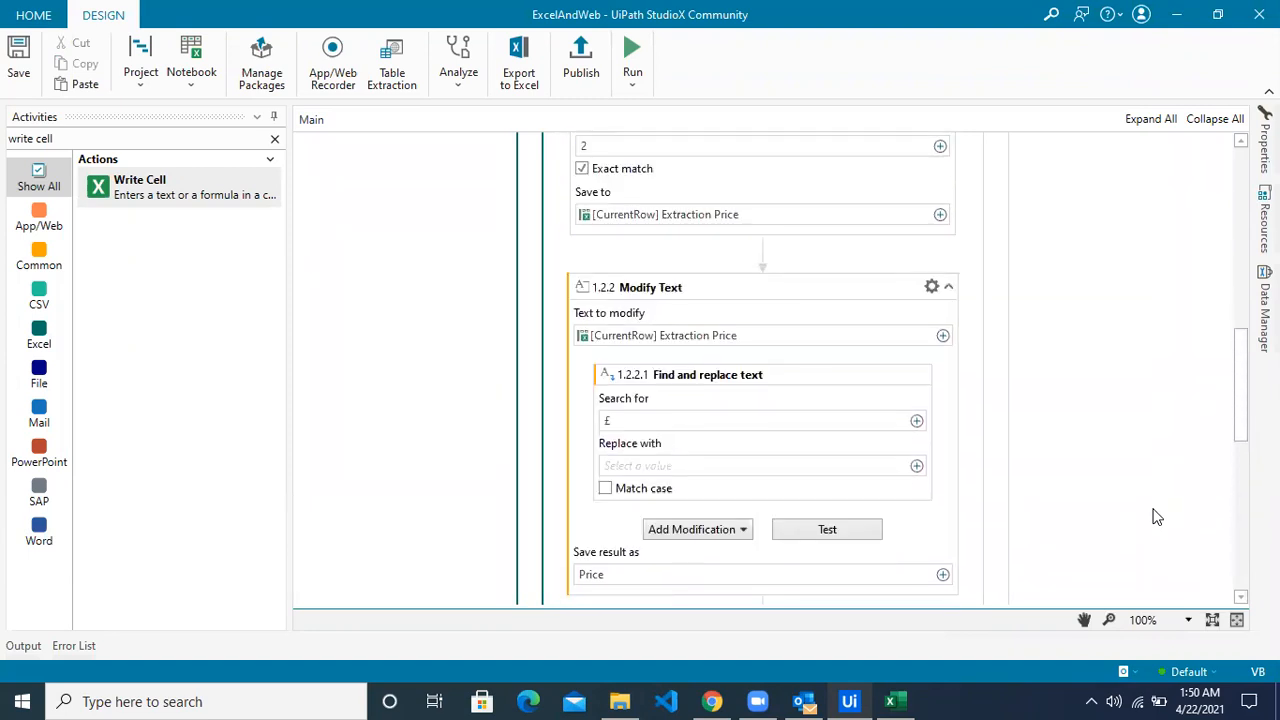
scroll(1156, 516, up, 8)
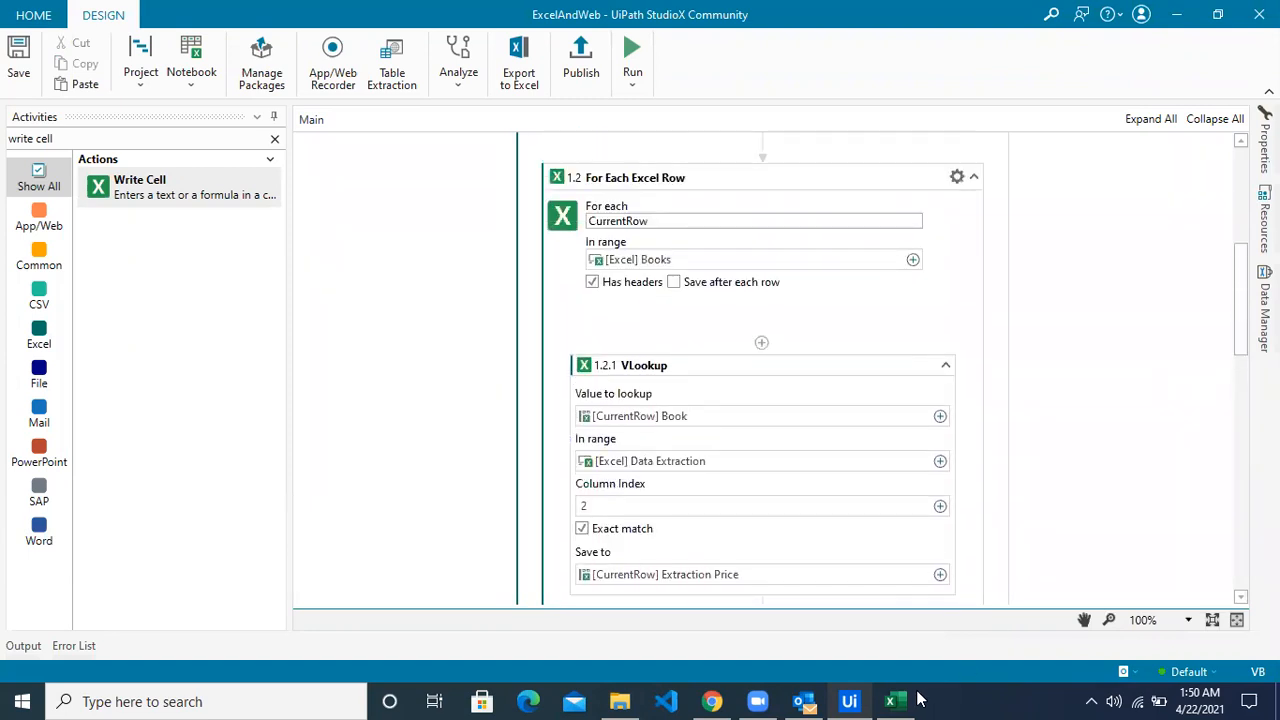
Switch to Books_Report.xlsx in Excel and inspect the Extraction Price, Price and Total columns before the run.
click(893, 701)
click(766, 197)
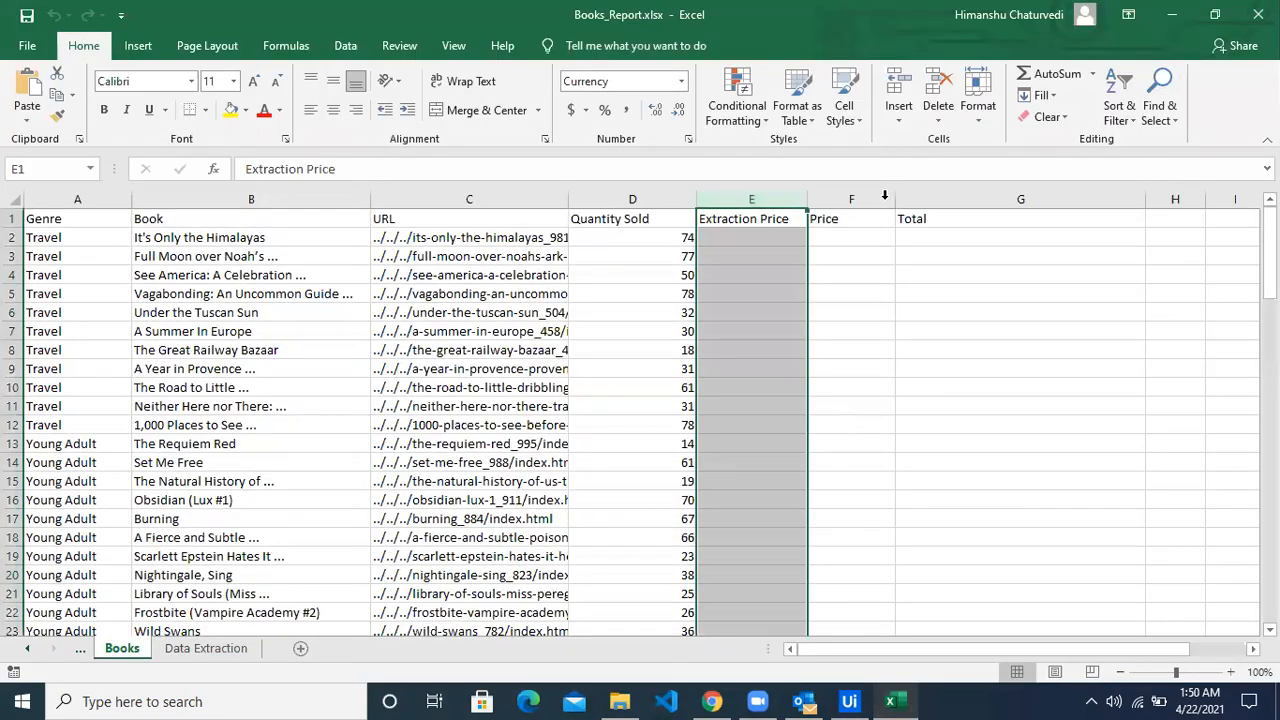
click(884, 196)
click(910, 199)
drag(746, 236, 774, 554)
scroll(791, 503, up, 20)
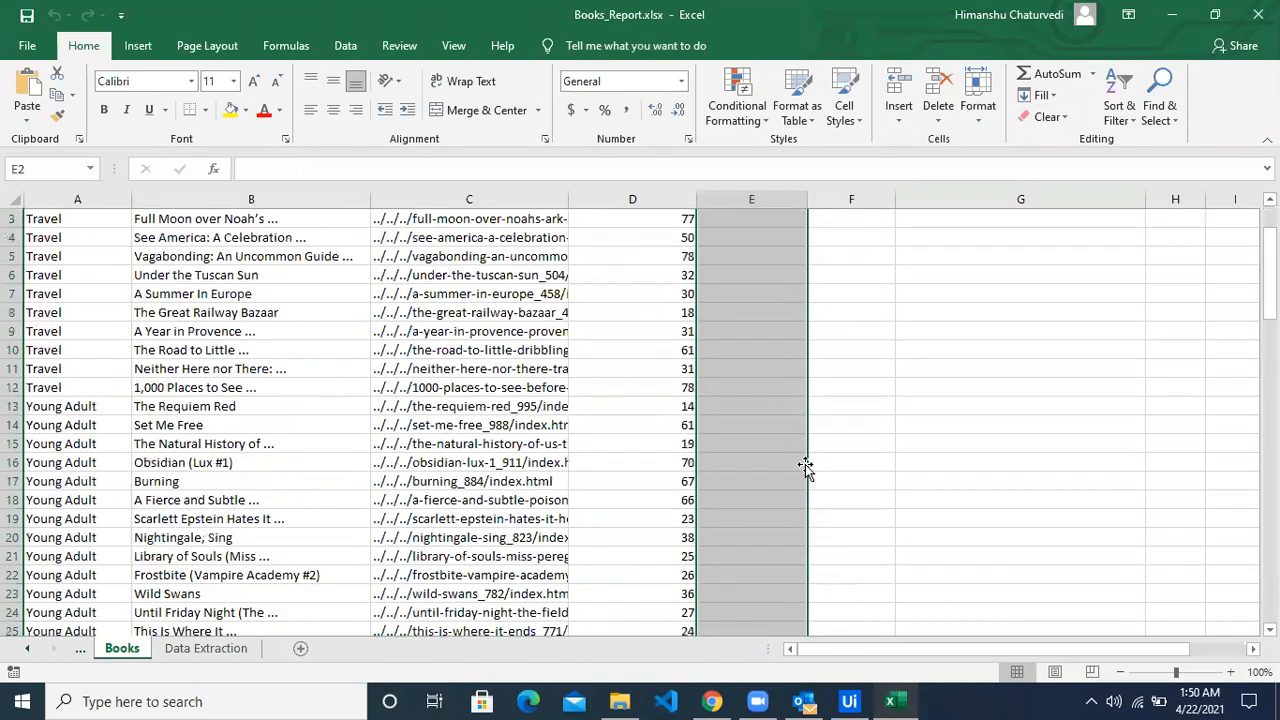
scroll(806, 468, up, 1)
Return to StudioX and compare the loop's VLookup, Modify Text and Write Cell settings with the Books sheet in Excel.
click(1174, 16)
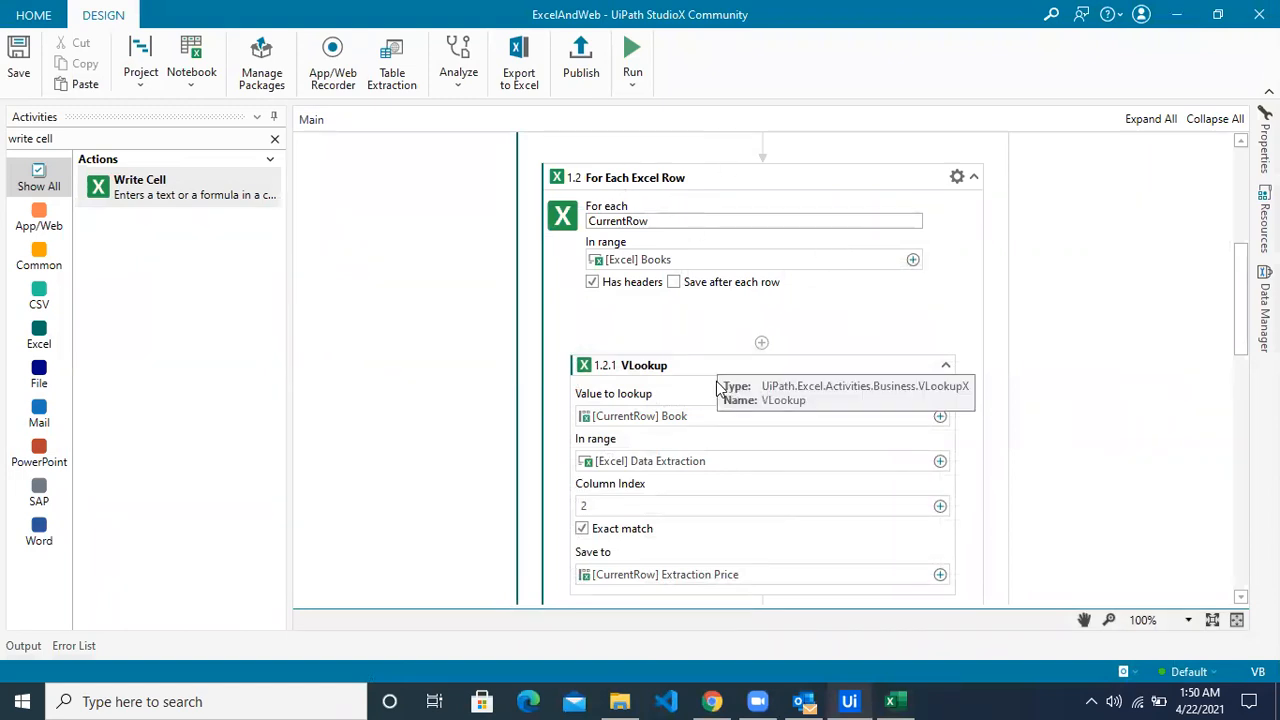
scroll(714, 390, down, 9)
scroll(714, 395, down, 3)
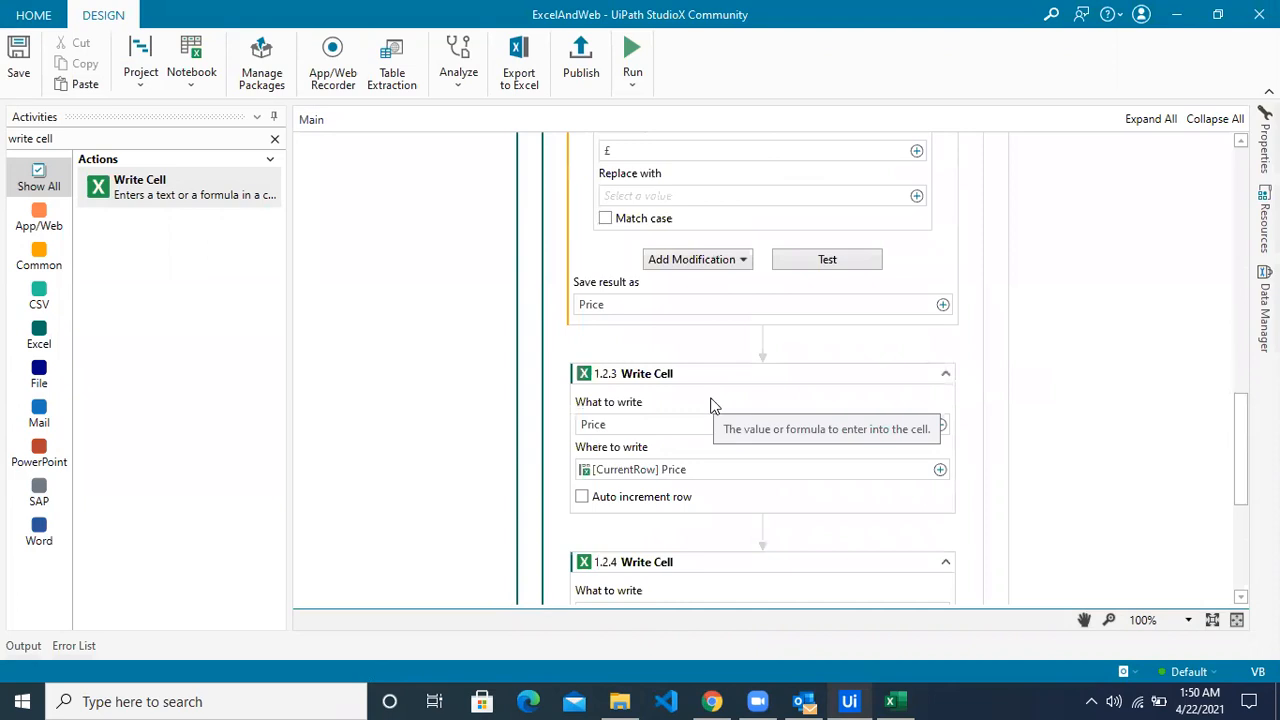
scroll(714, 400, up, 3)
click(890, 701)
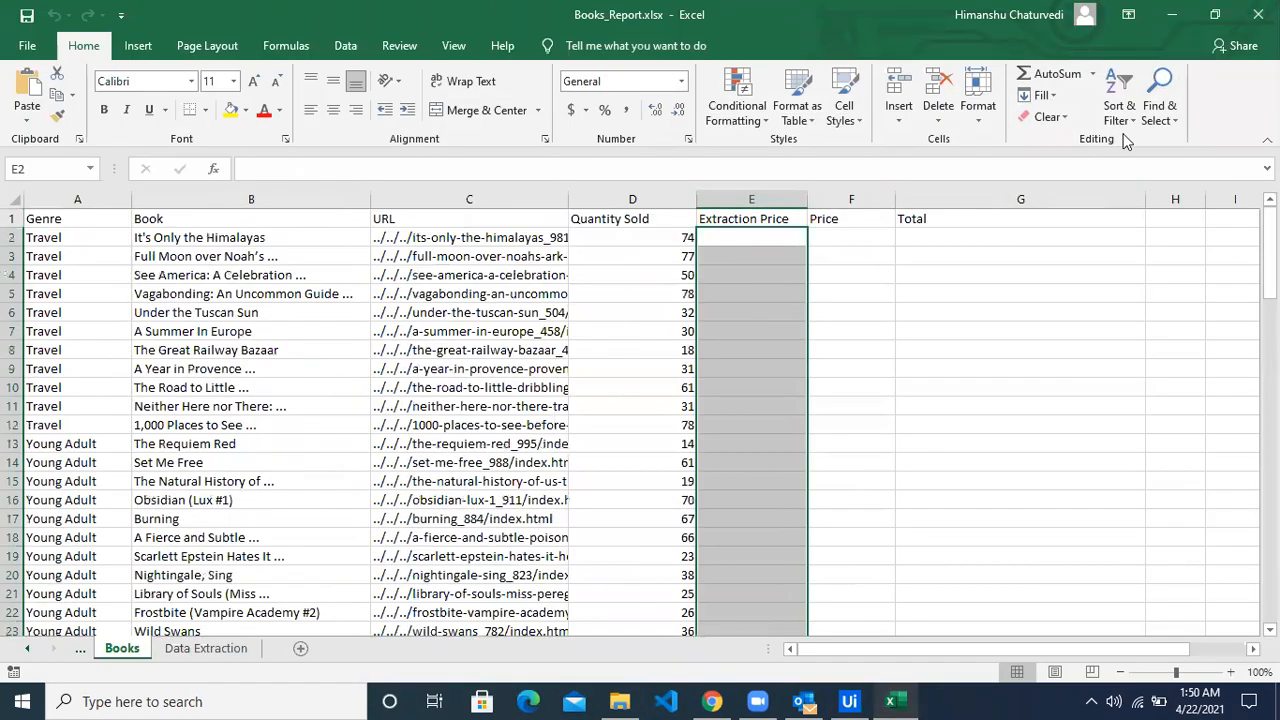
click(1172, 14)
Collapse the For Each Excel Row activity in StudioX and close Books_Report.xlsx in Excel.
scroll(1085, 448, up, 6)
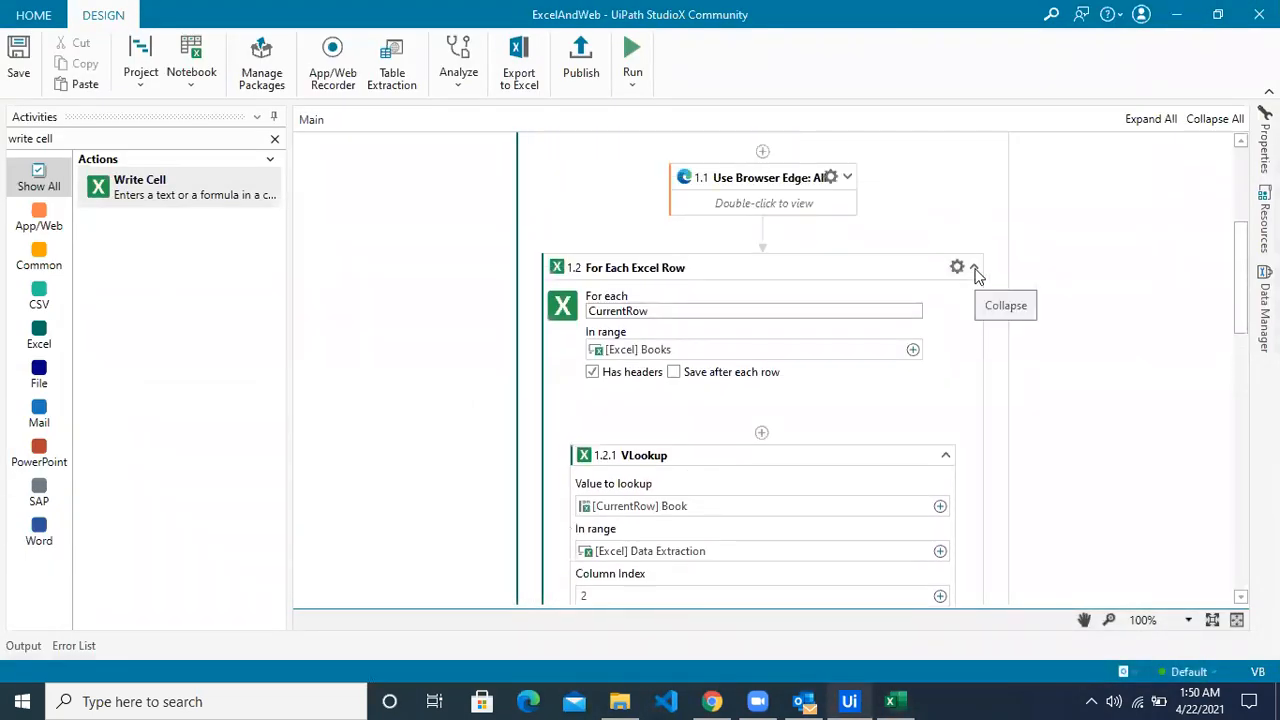
click(973, 268)
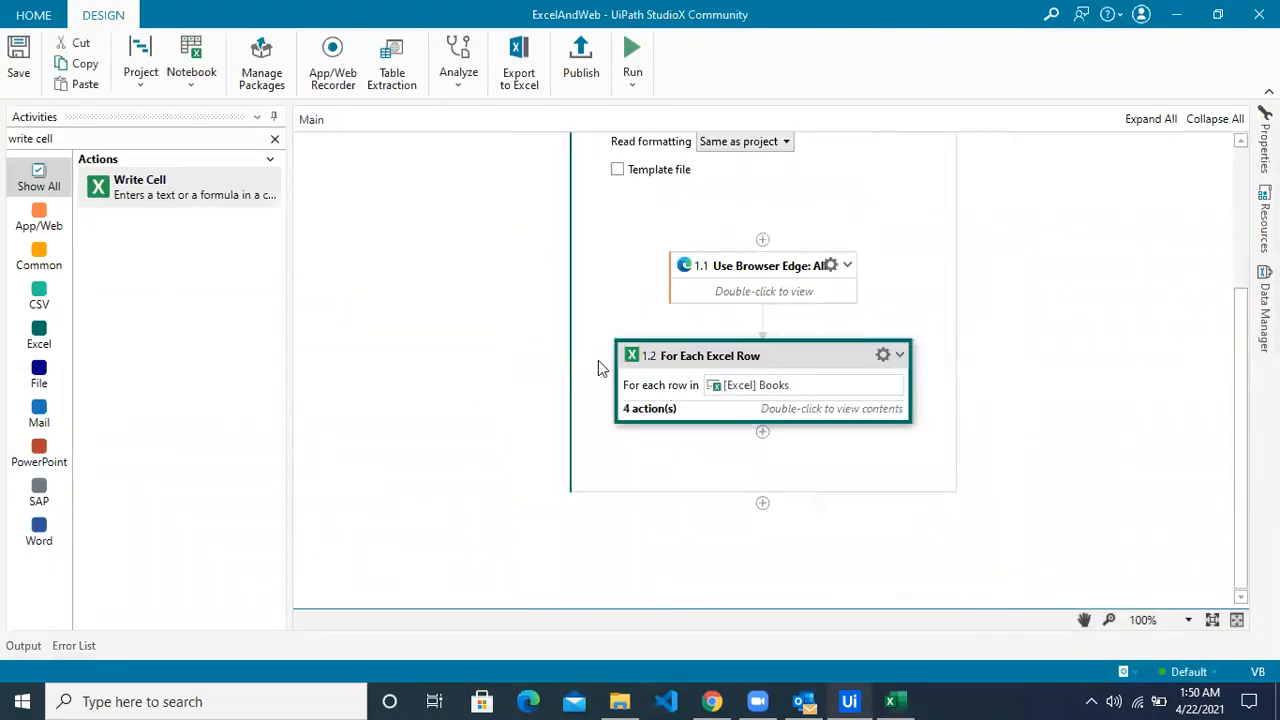
click(890, 701)
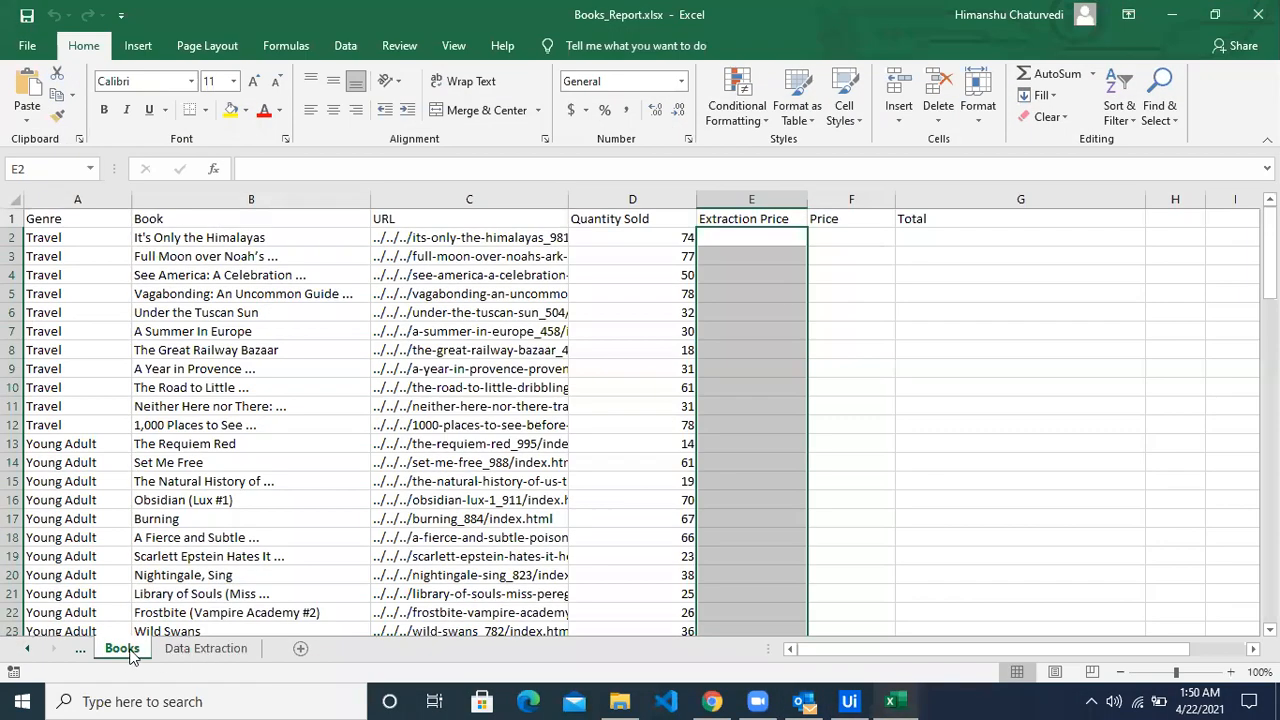
click(1258, 14)
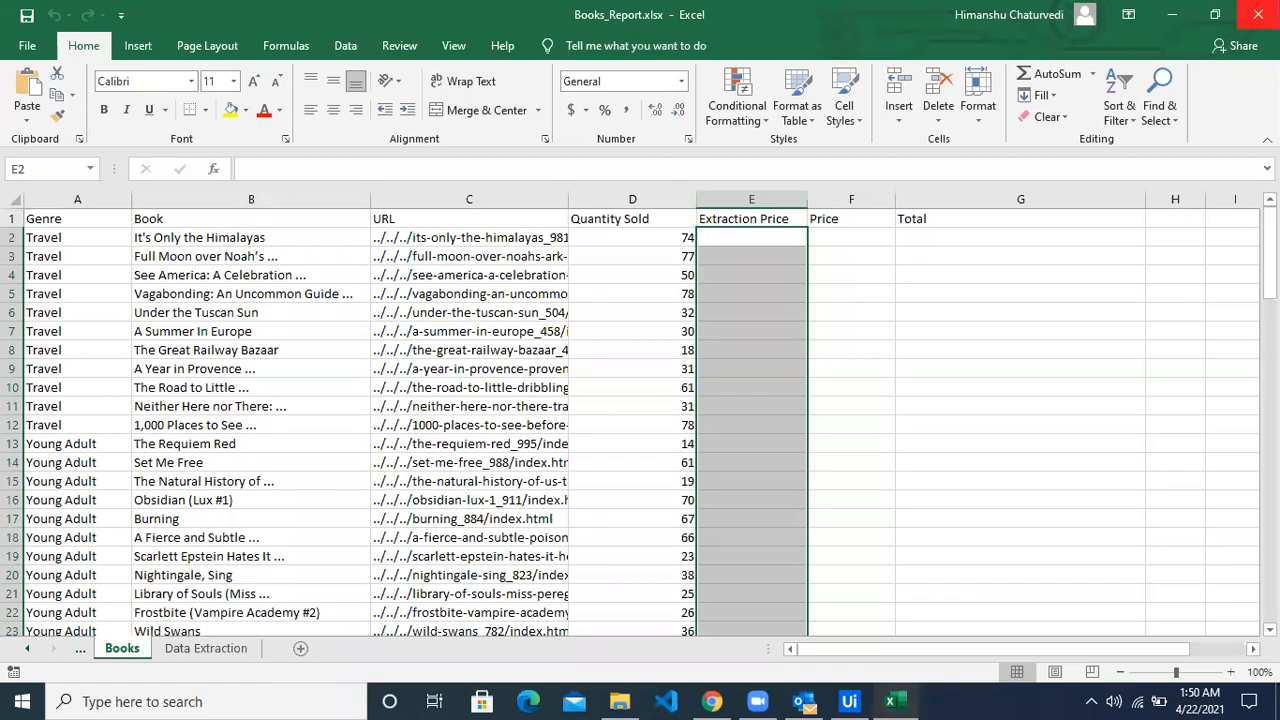
Run the automation from the For Each Excel Row activity and maximize the Excel window to watch it.
scroll(1078, 441, up, 1)
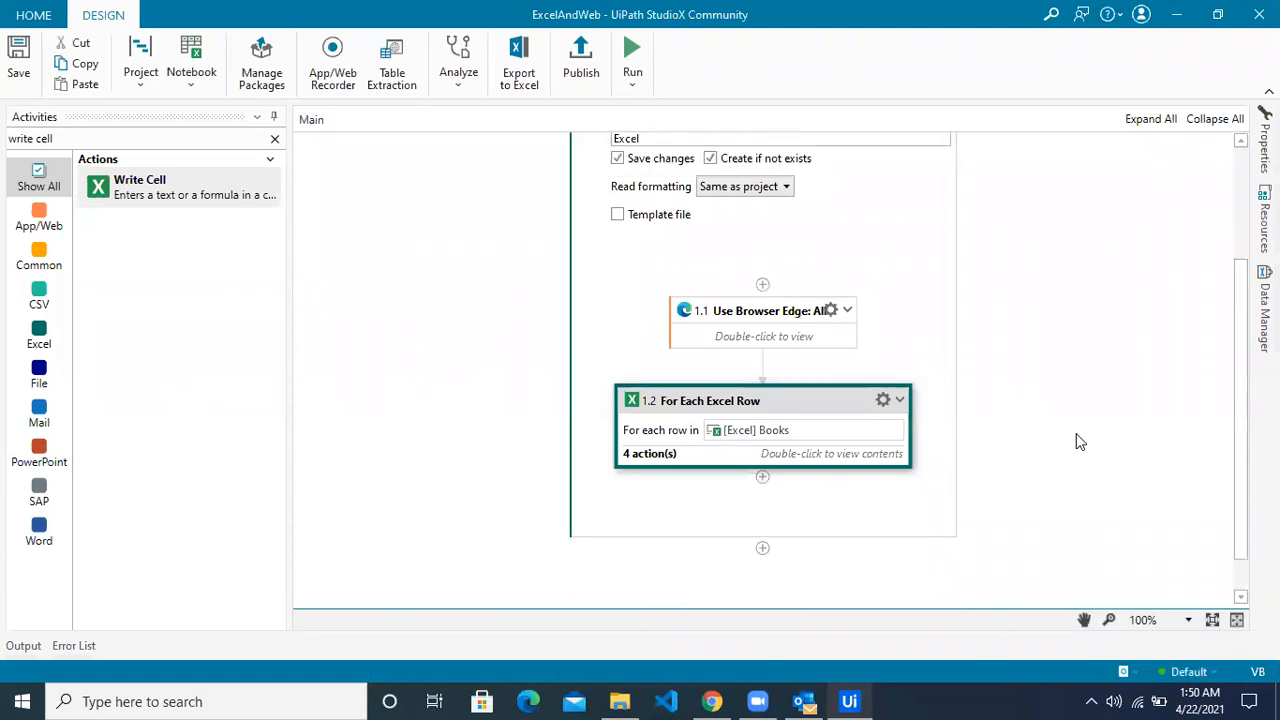
right_click(793, 396)
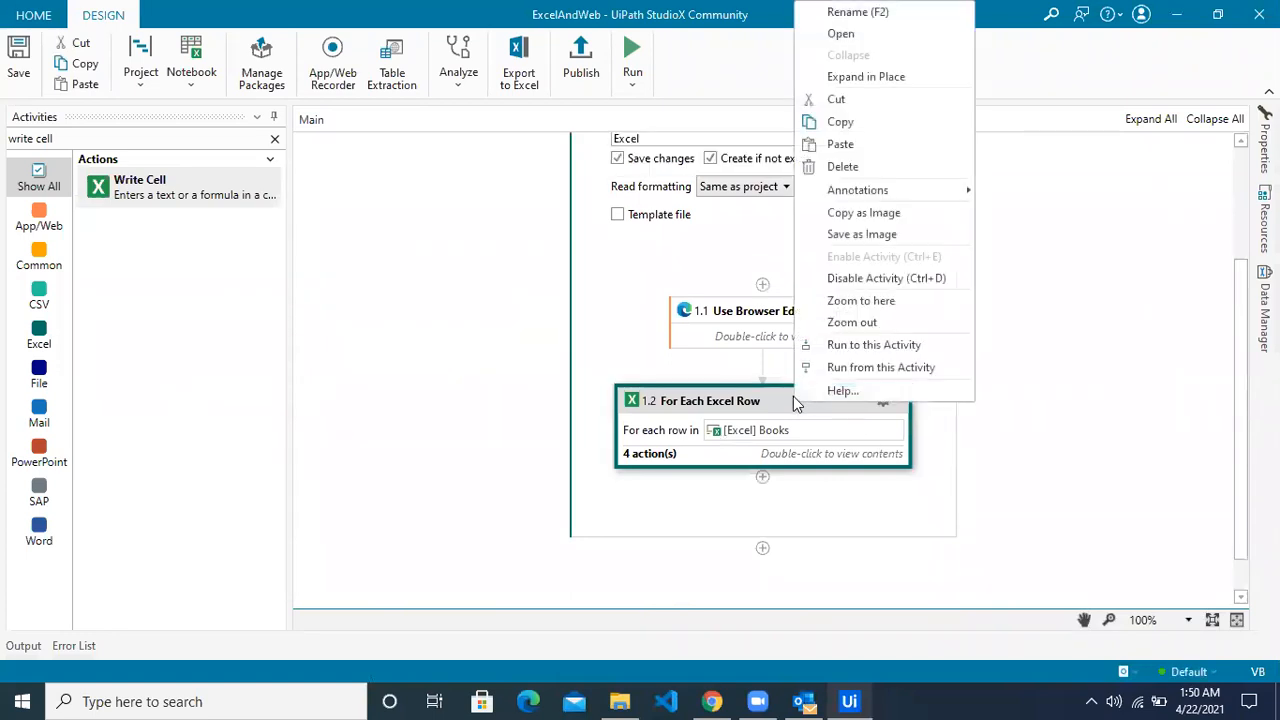
click(886, 367)
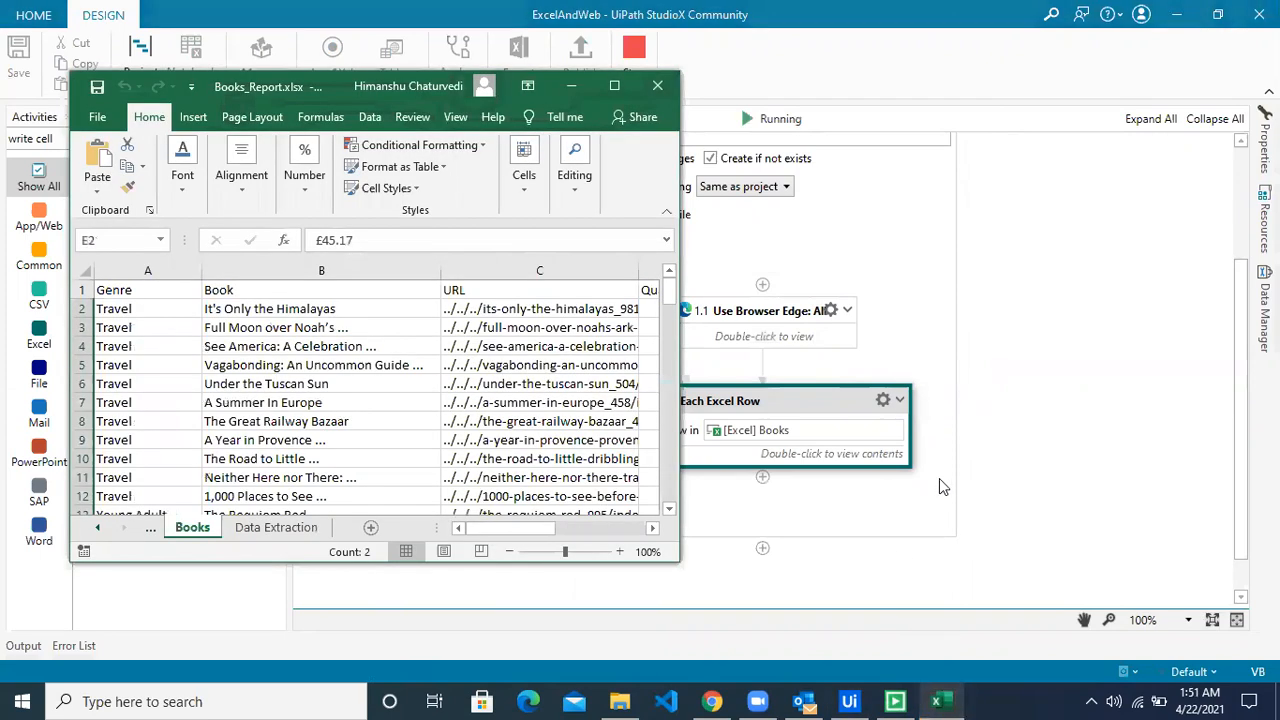
click(614, 85)
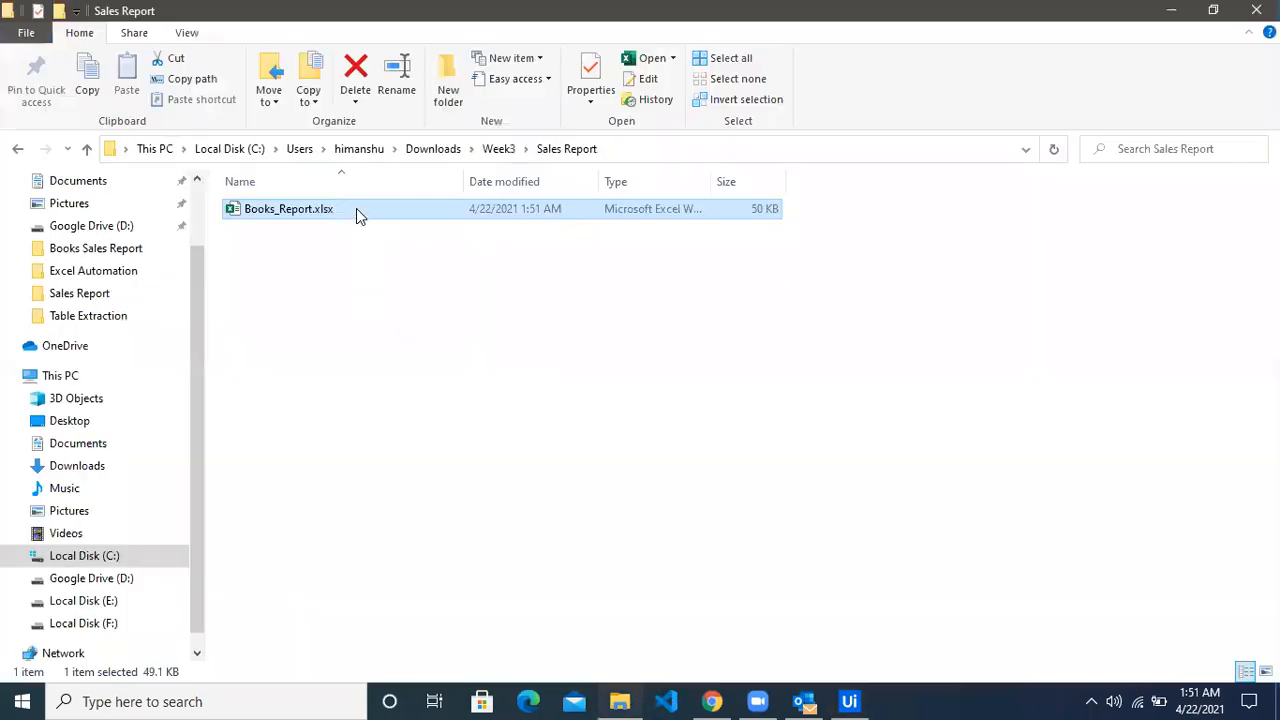
Open Books_Report.xlsx from the Sales Report folder and review the Price and Total columns on the Books sheet.
double_click(357, 210)
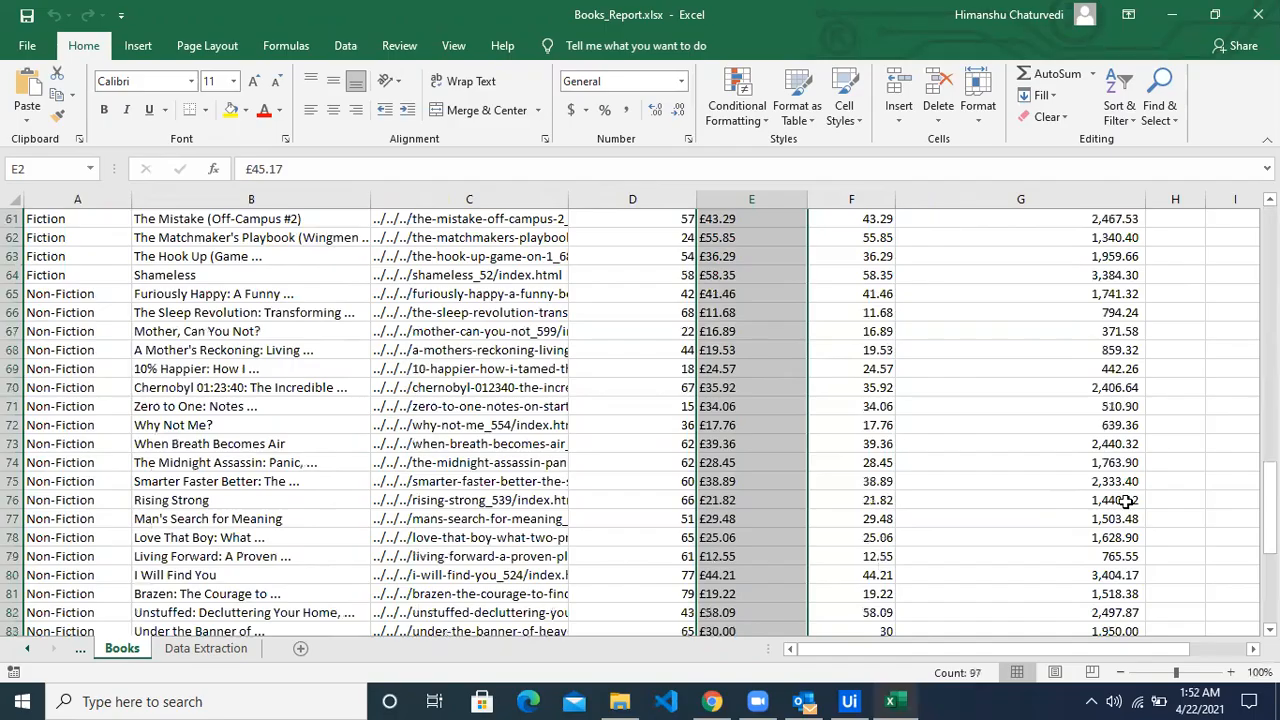
drag(1269, 505, 1269, 240)
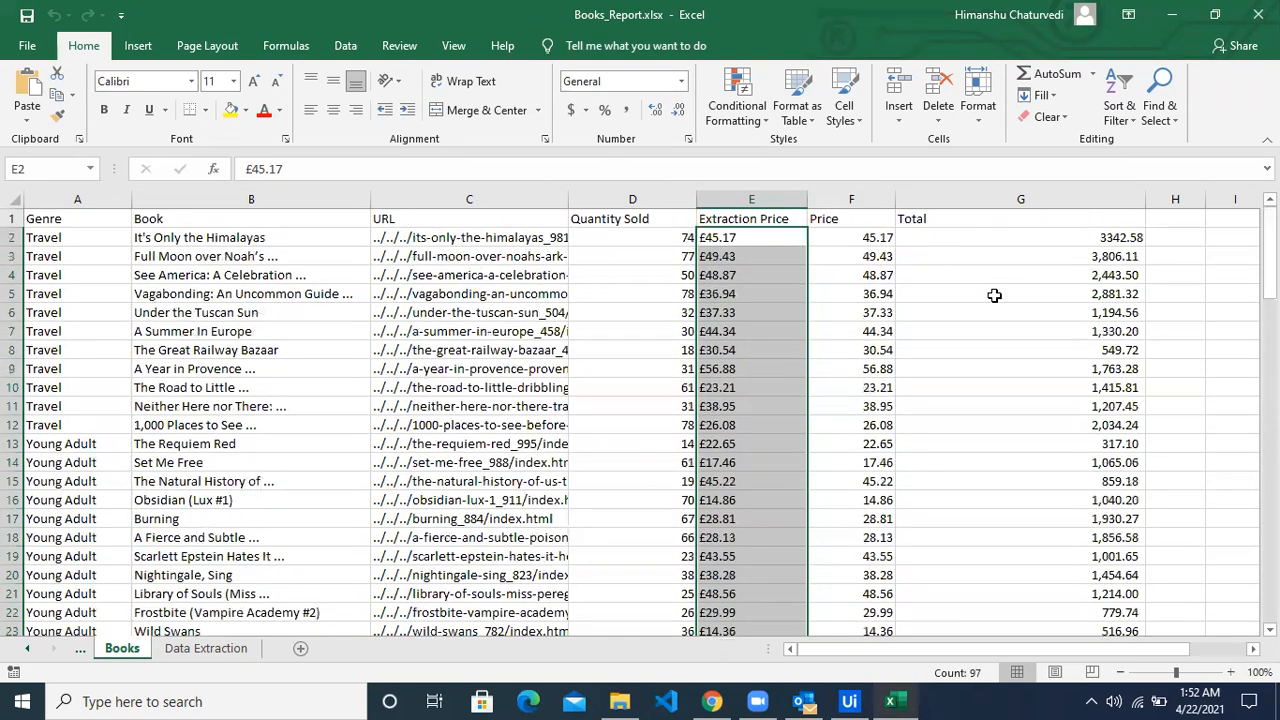
click(906, 301)
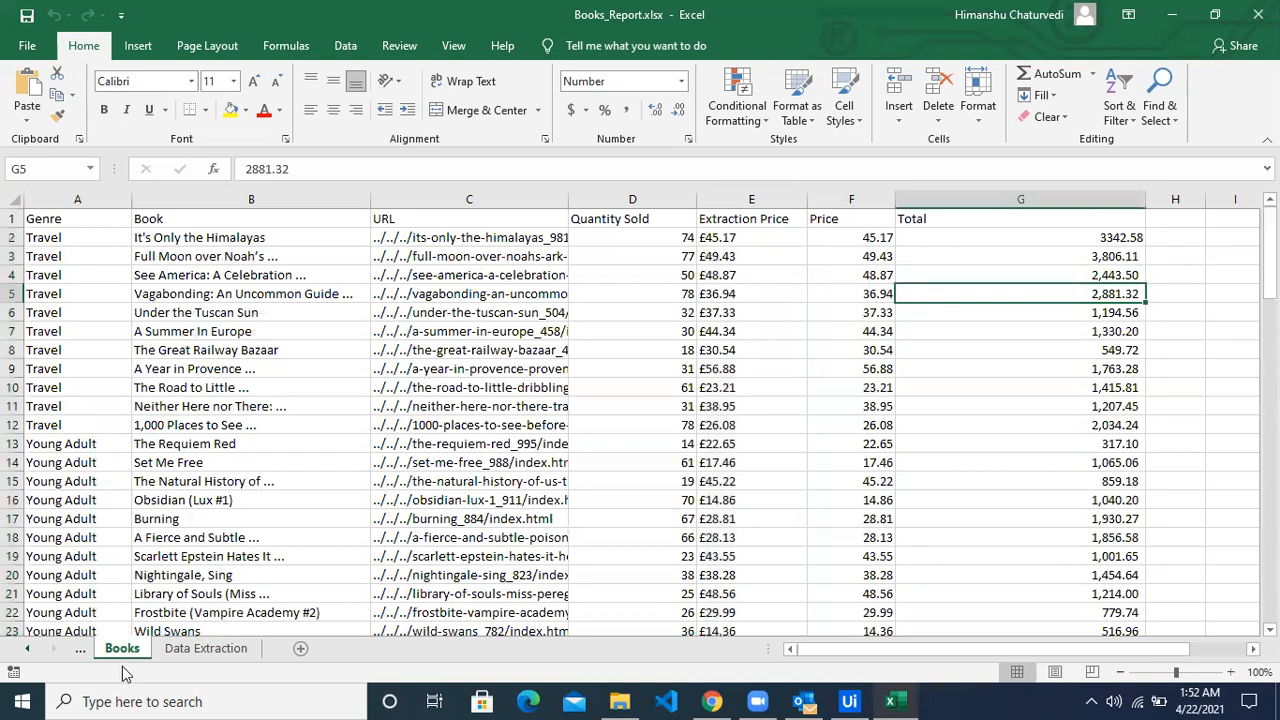
Bring the workbook's first sheet tab into view and open the Genre Overview sheet.
click(28, 650)
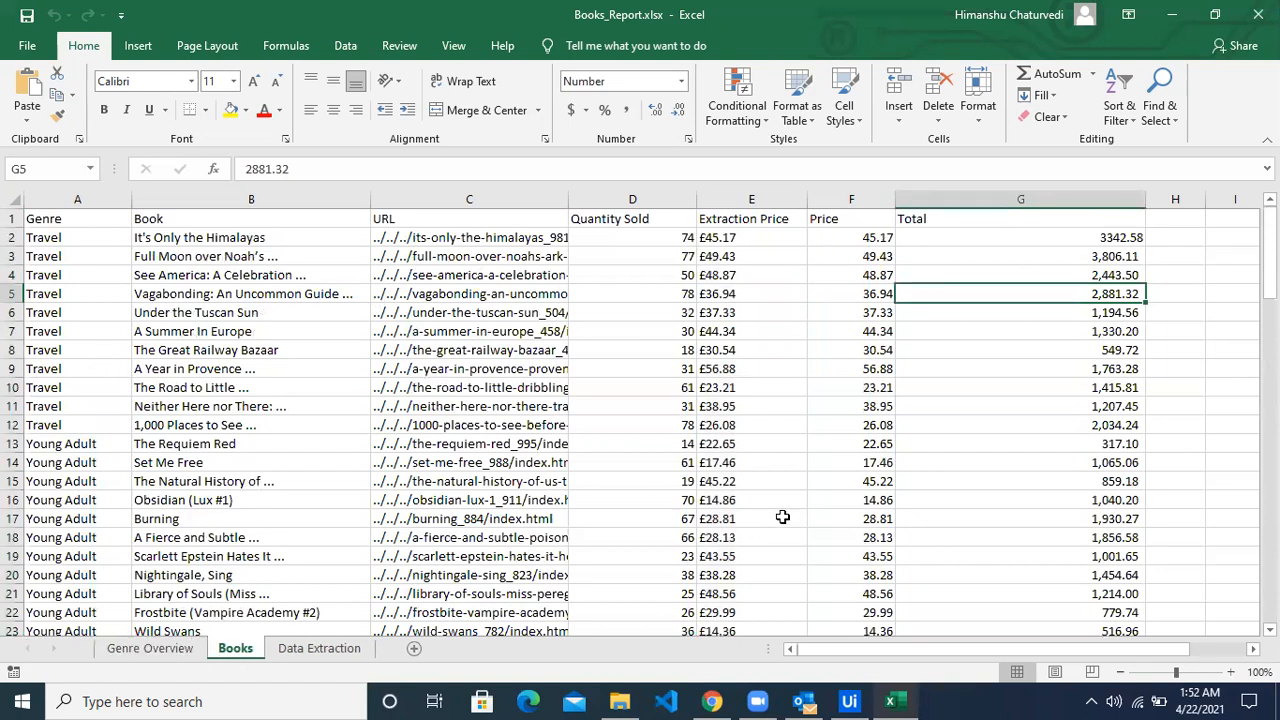
click(152, 652)
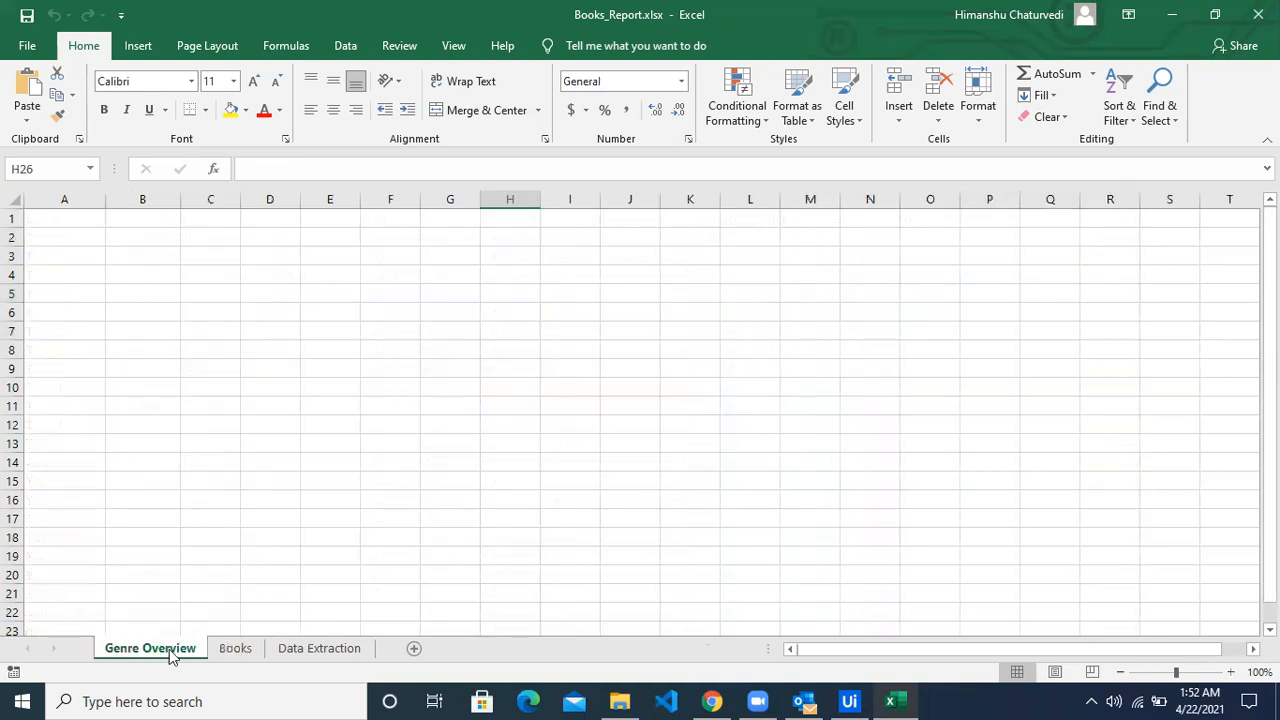
Switch from the Books sheet to UiPath StudioX and add a Create Pivot Table activity below the For Each Excel Row activity.
click(228, 646)
click(849, 701)
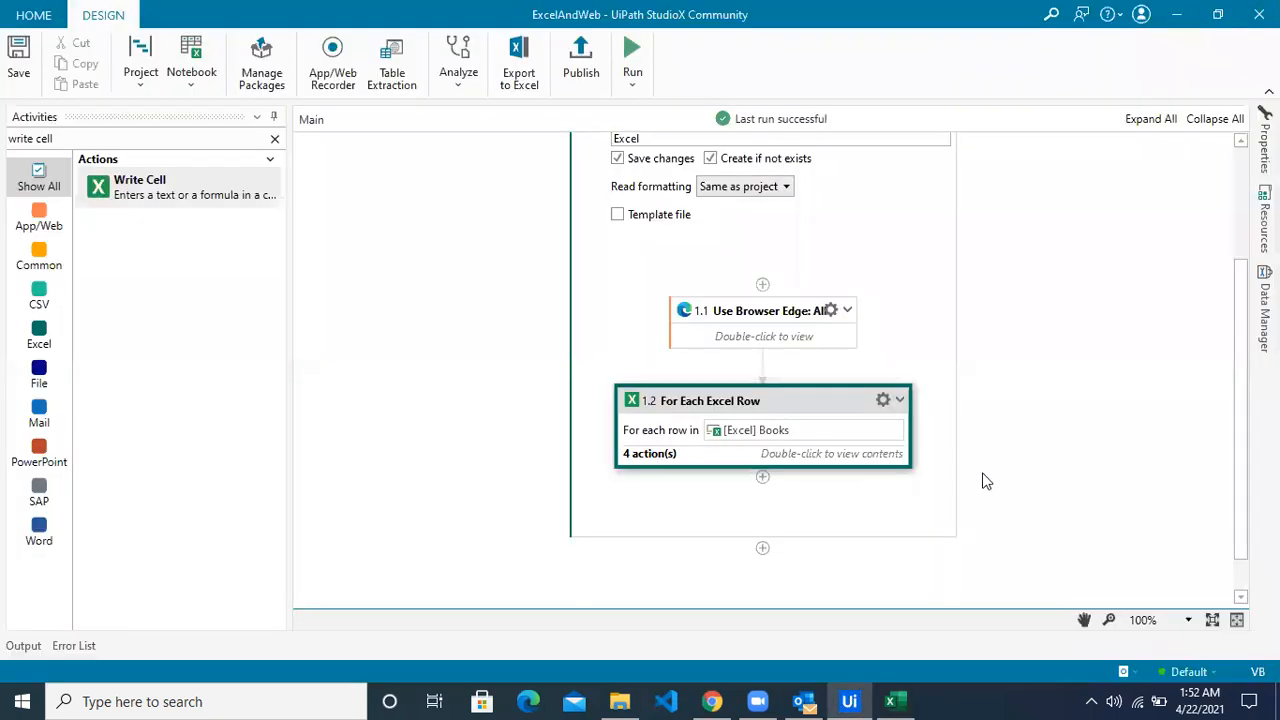
scroll(1052, 369, up, 3)
scroll(1045, 390, down, 1)
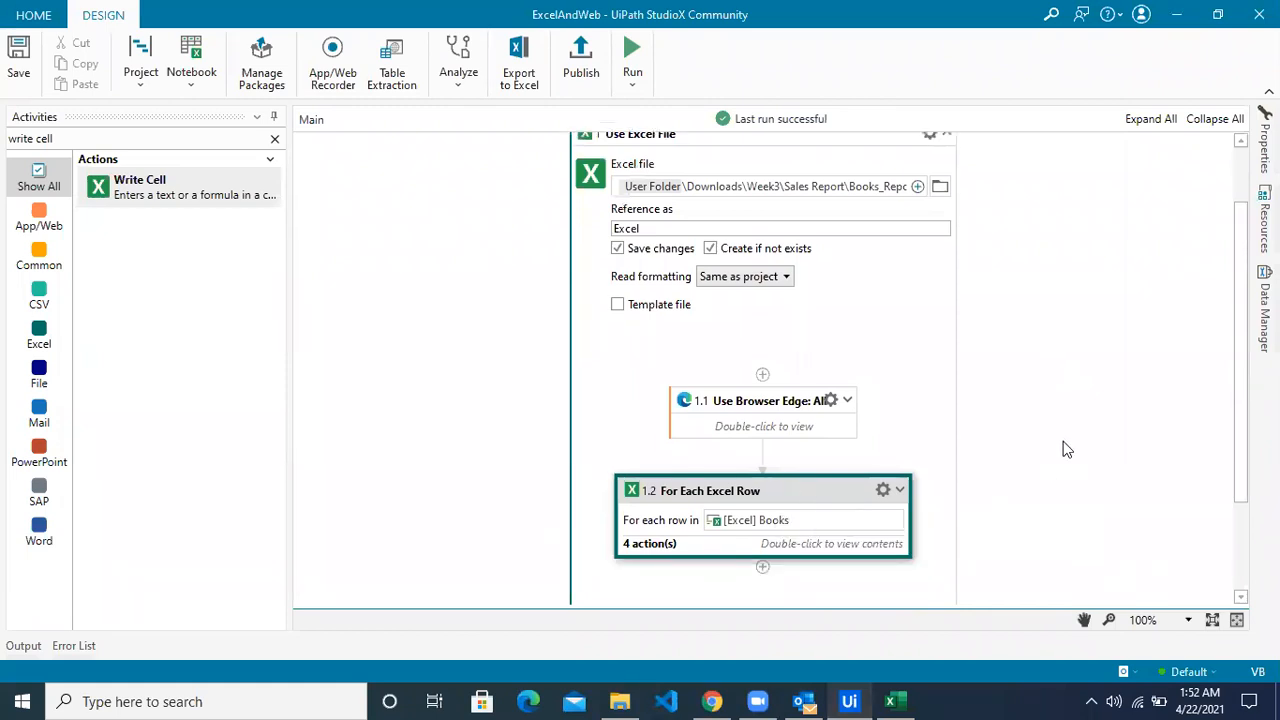
scroll(1063, 449, down, 3)
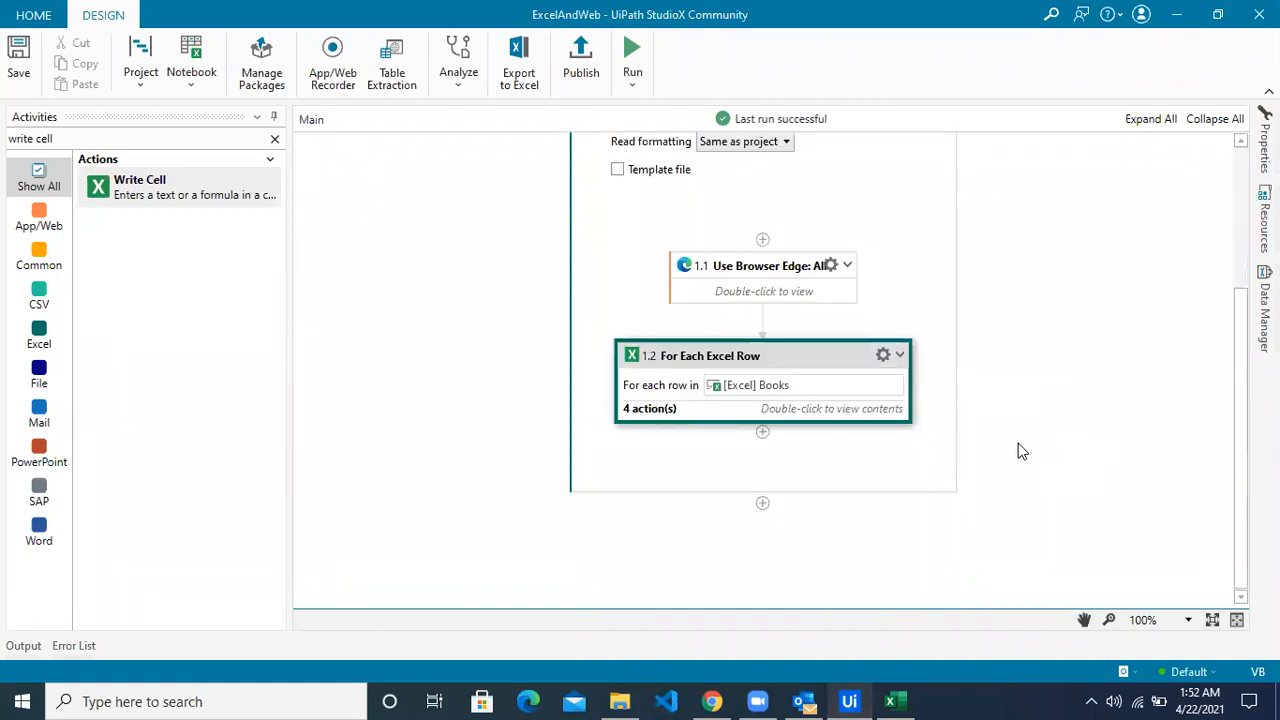
click(275, 138)
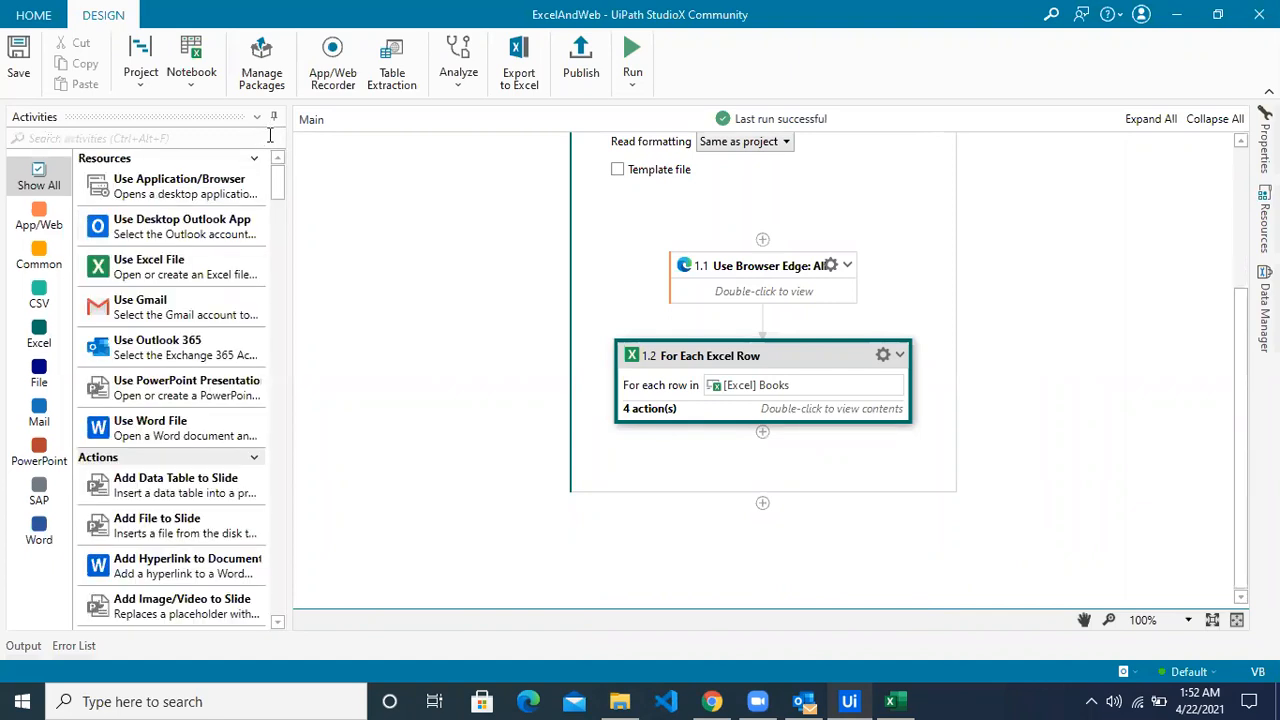
text(create)
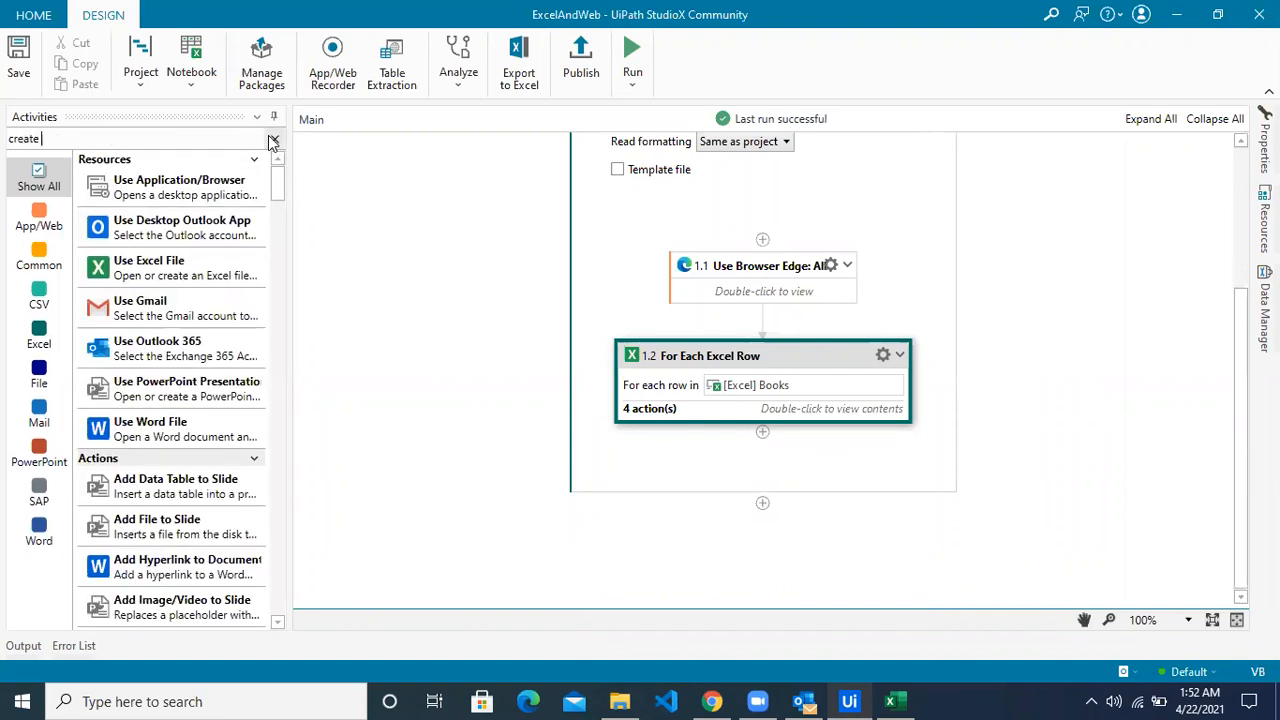
text( pivo)
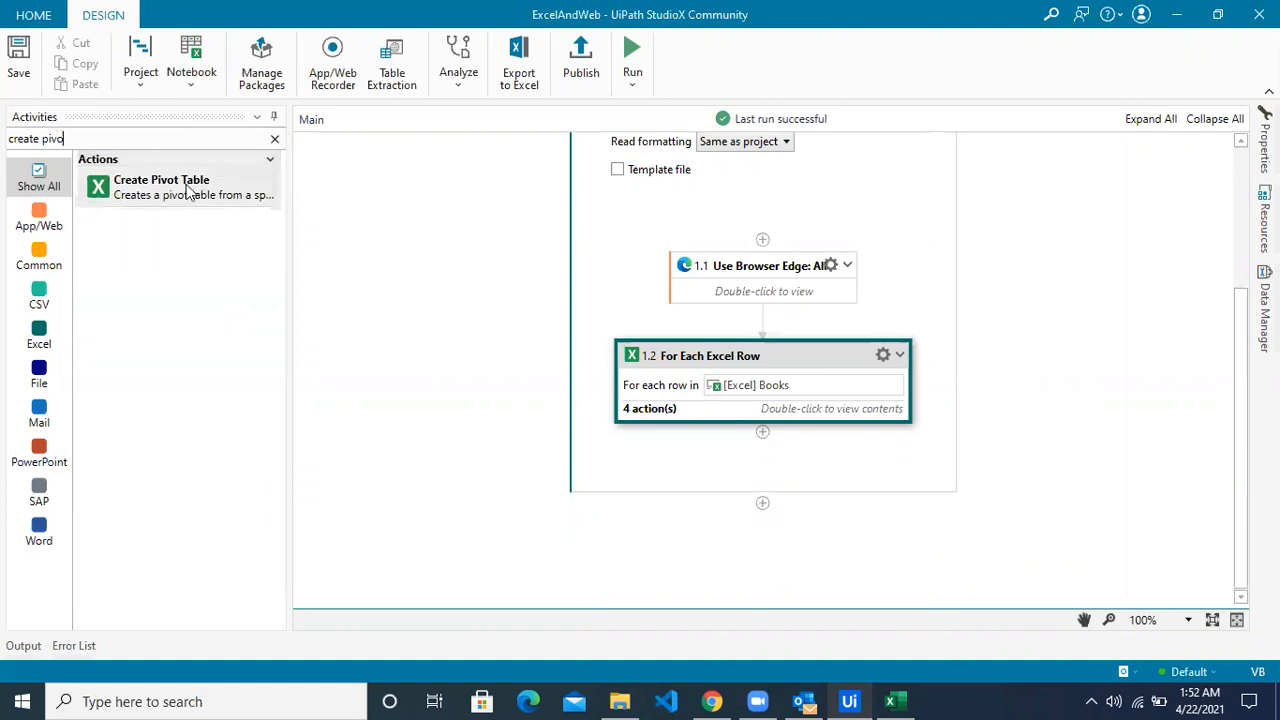
drag(187, 192, 770, 425)
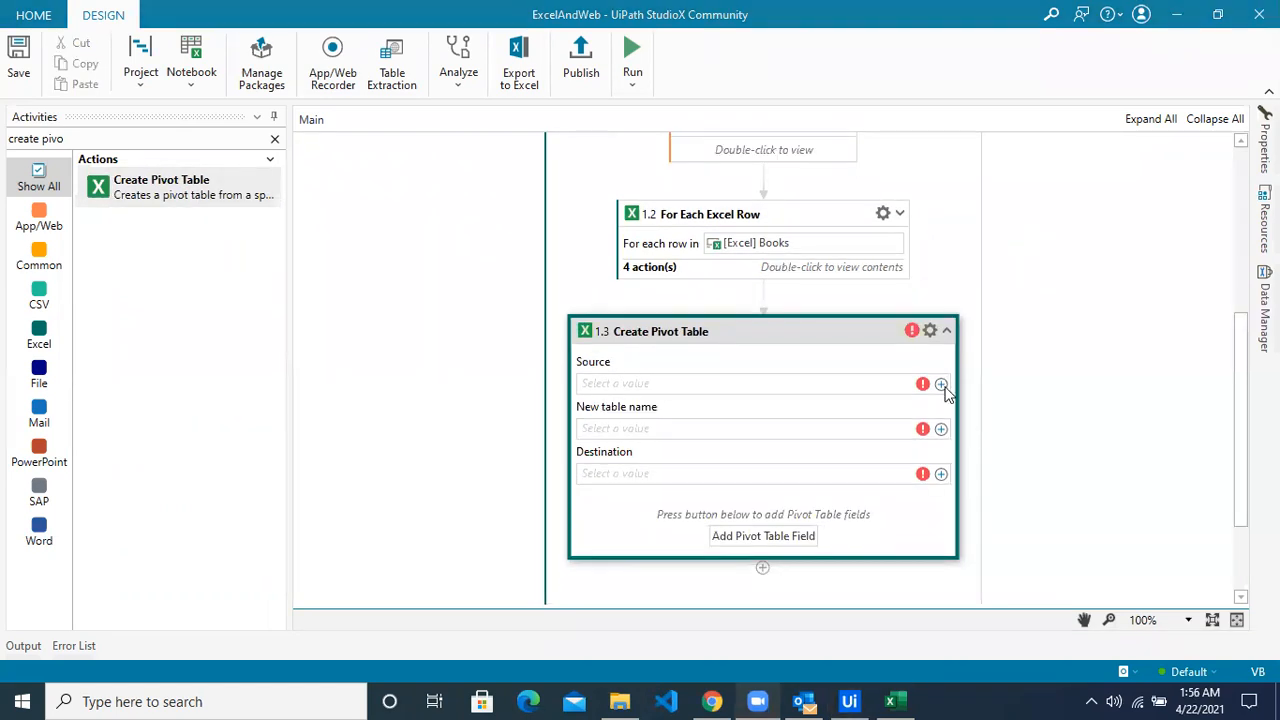
Set the pivot table's source by indicating columns A to G of the Books sheet in Excel and confirming the selection.
click(942, 386)
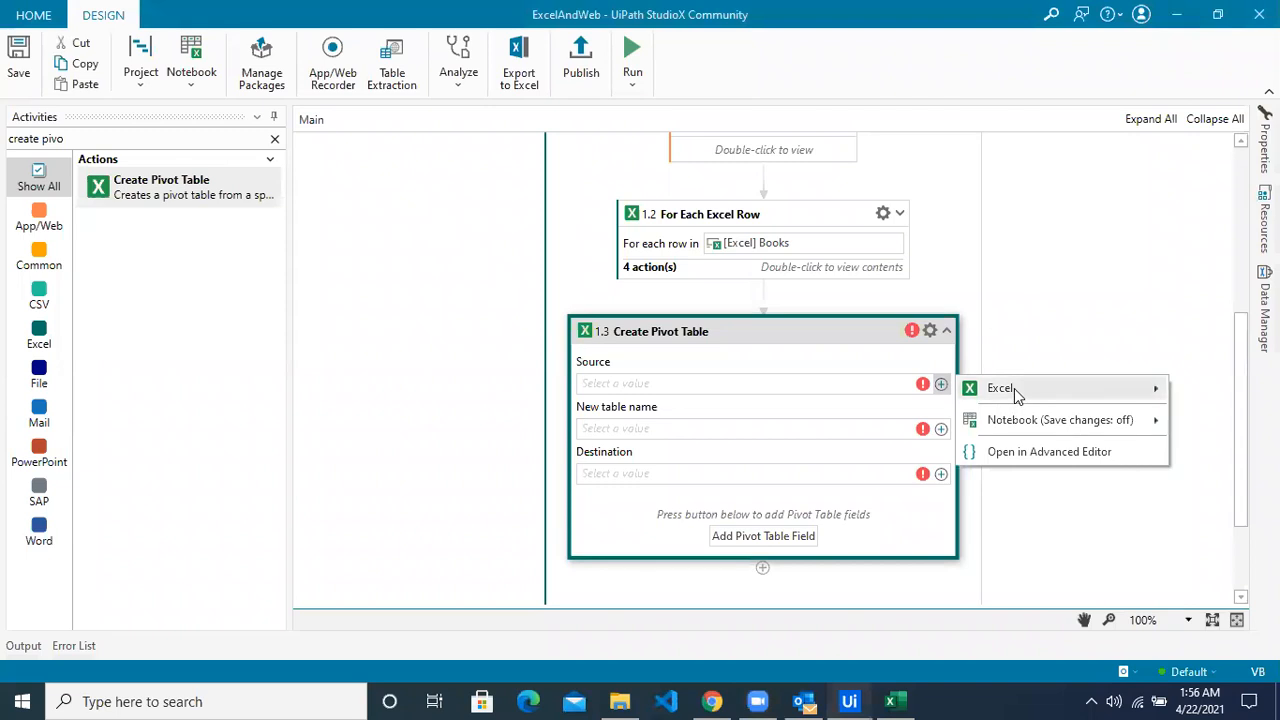
mouse_move(972, 392)
key(Escape)
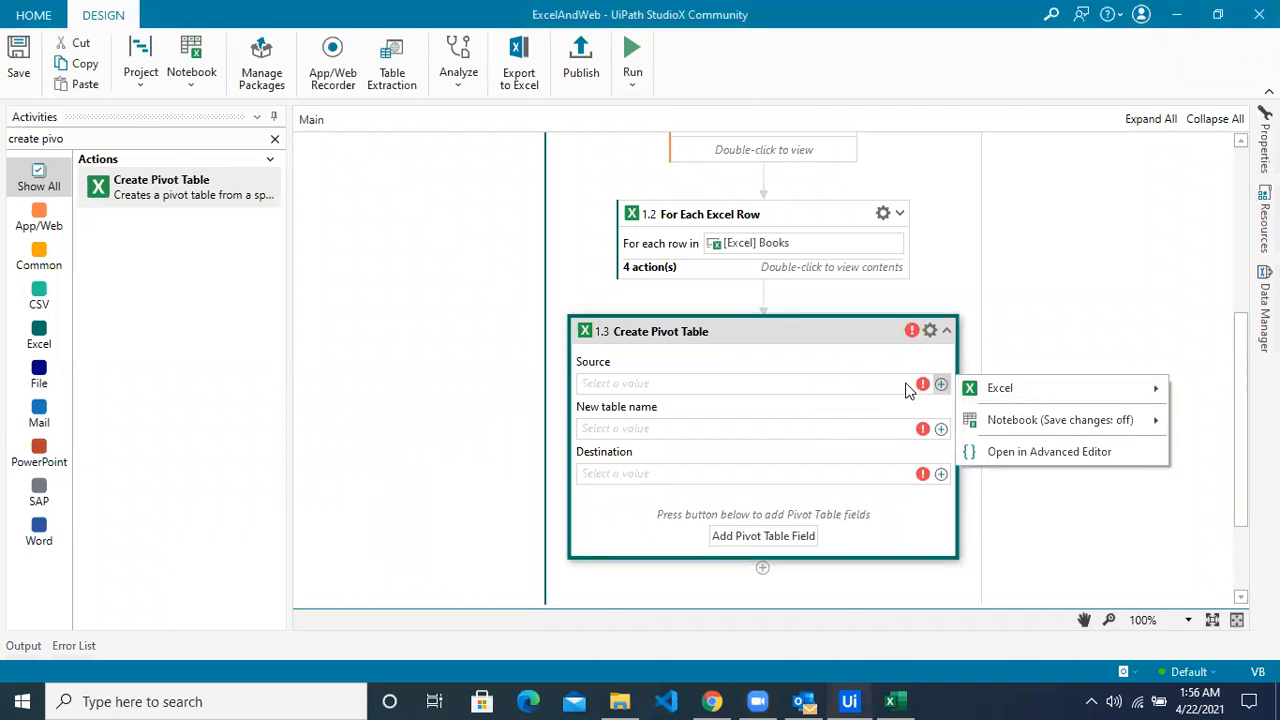
key(Escape)
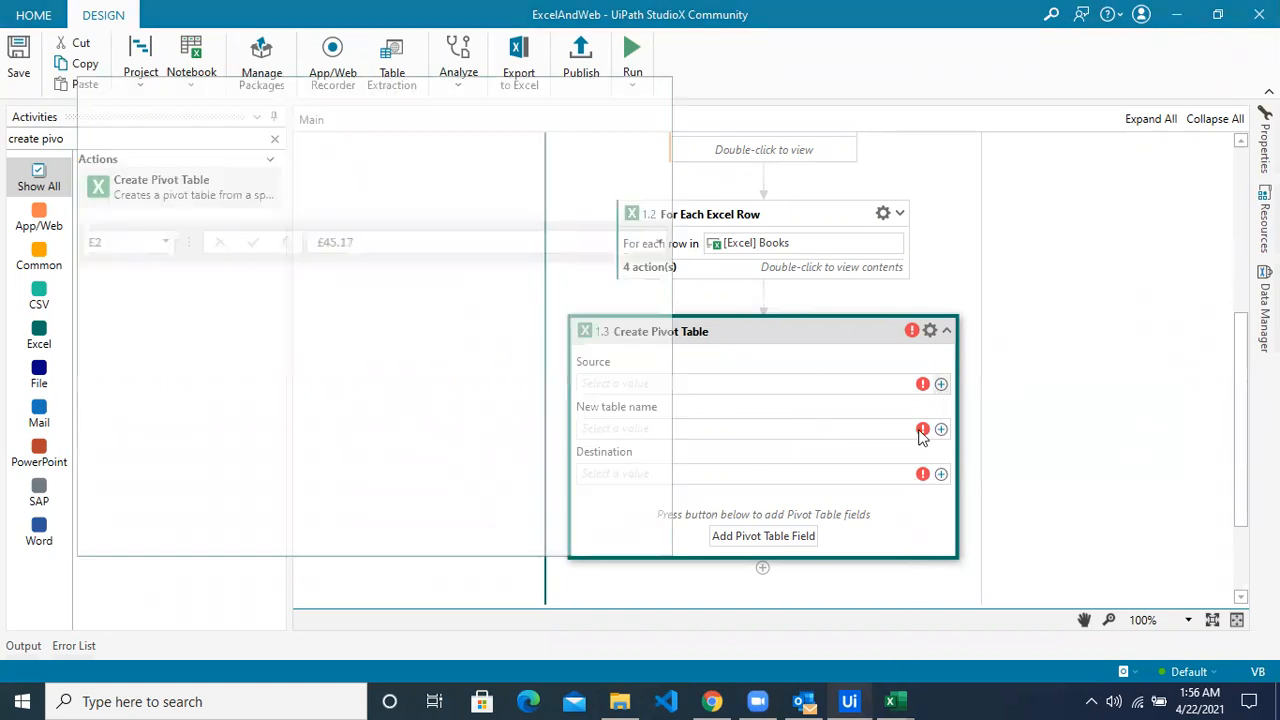
click(615, 87)
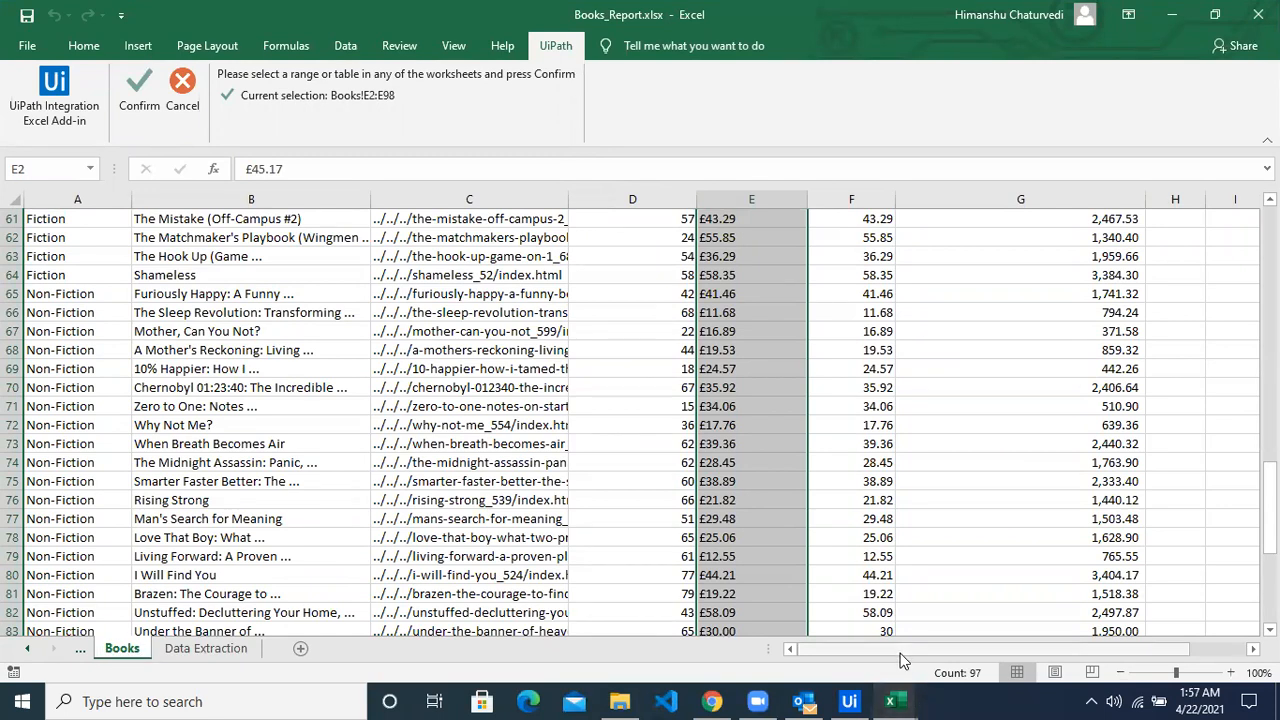
drag(96, 200, 1022, 234)
scroll(1020, 240, up, 20)
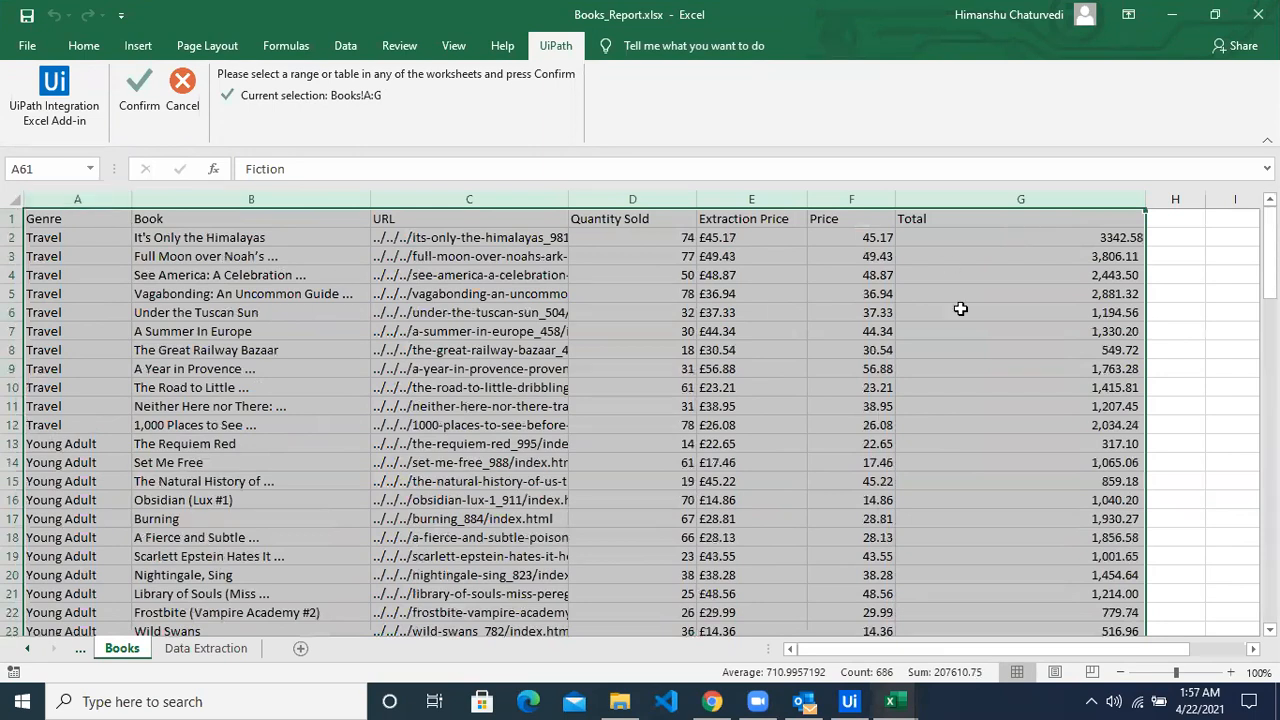
scroll(1033, 507, down, 13)
scroll(1033, 507, down, 11)
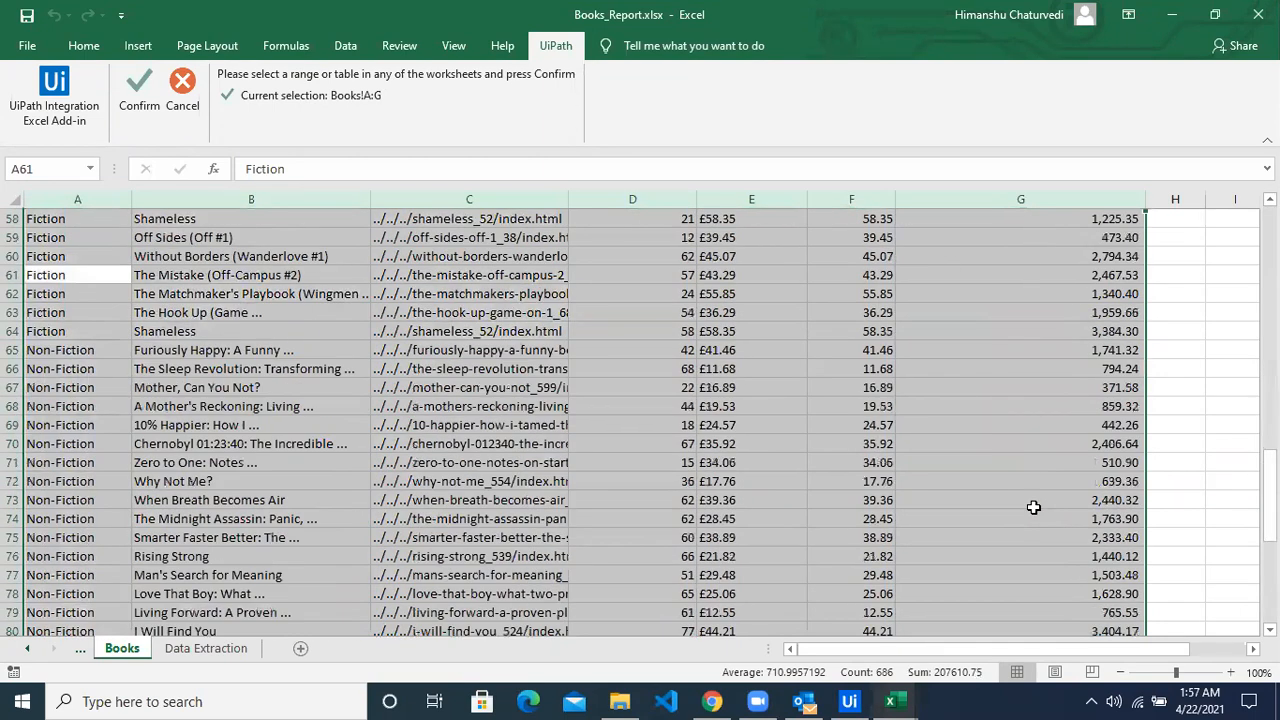
scroll(192, 321, down, 7)
scroll(192, 321, down, 7)
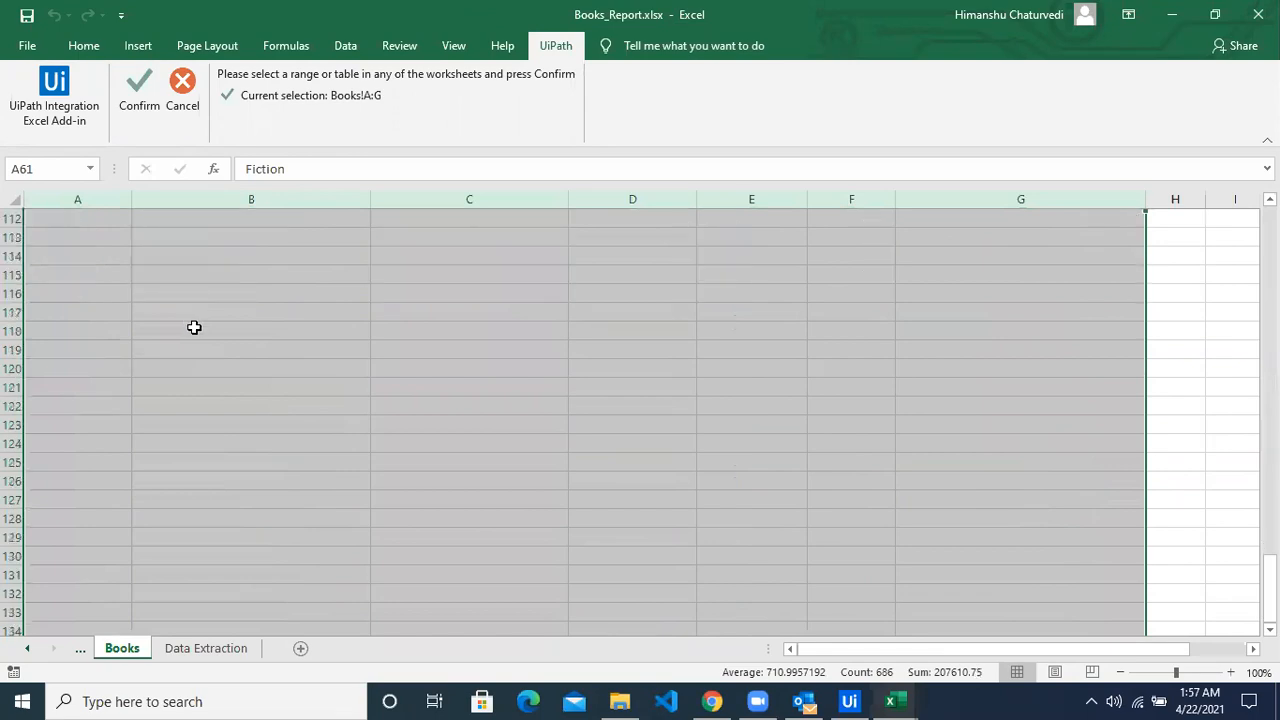
scroll(194, 326, up, 6)
click(139, 95)
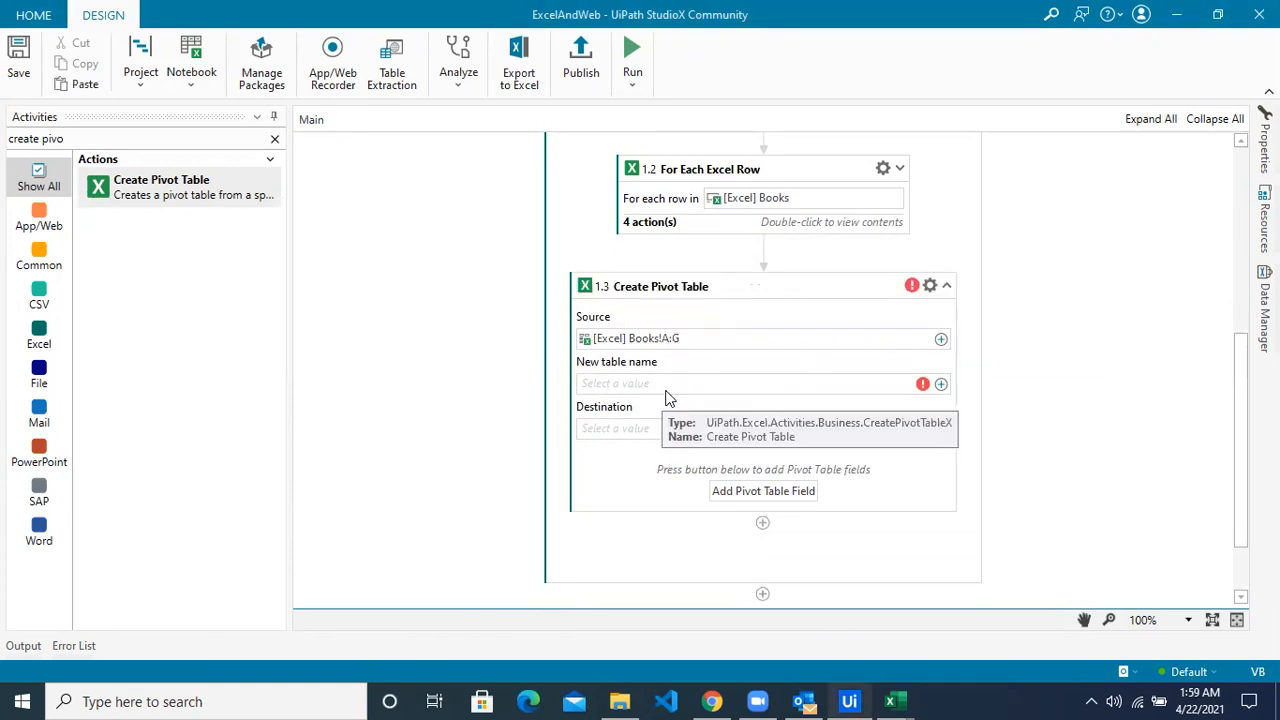
Set the pivot table's new table name to the text Genre Overview.
click(940, 384)
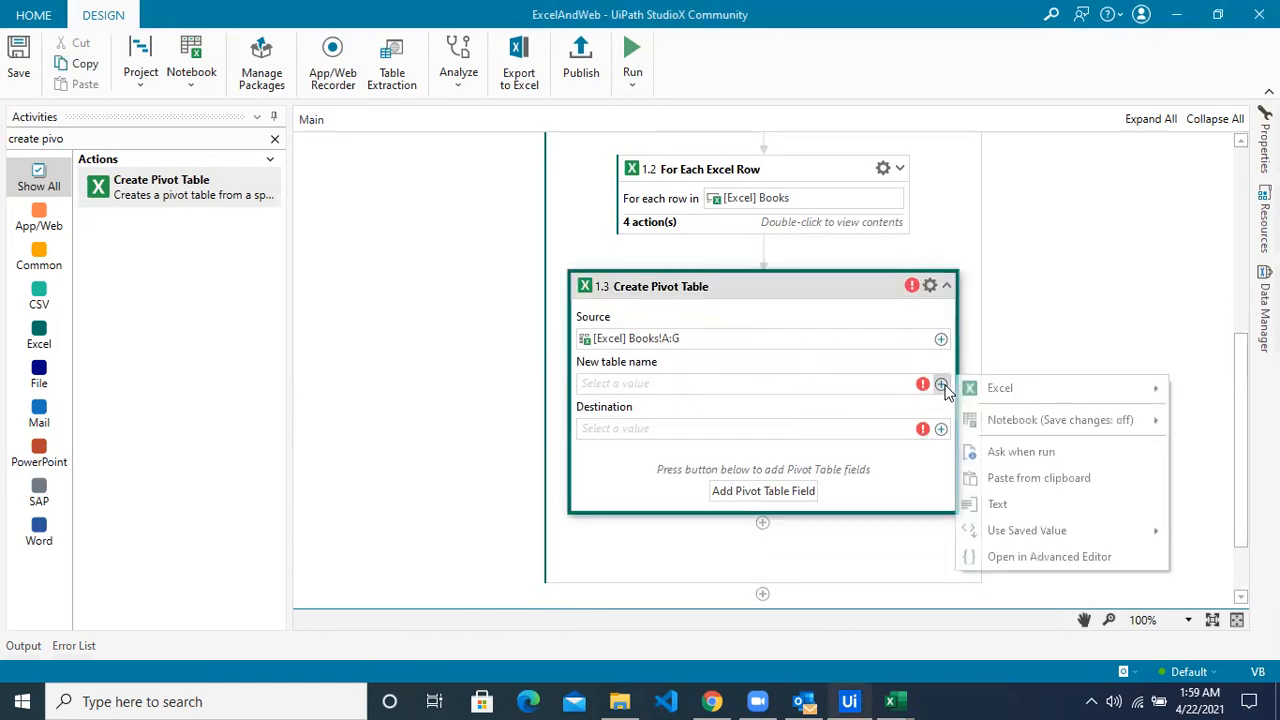
click(995, 504)
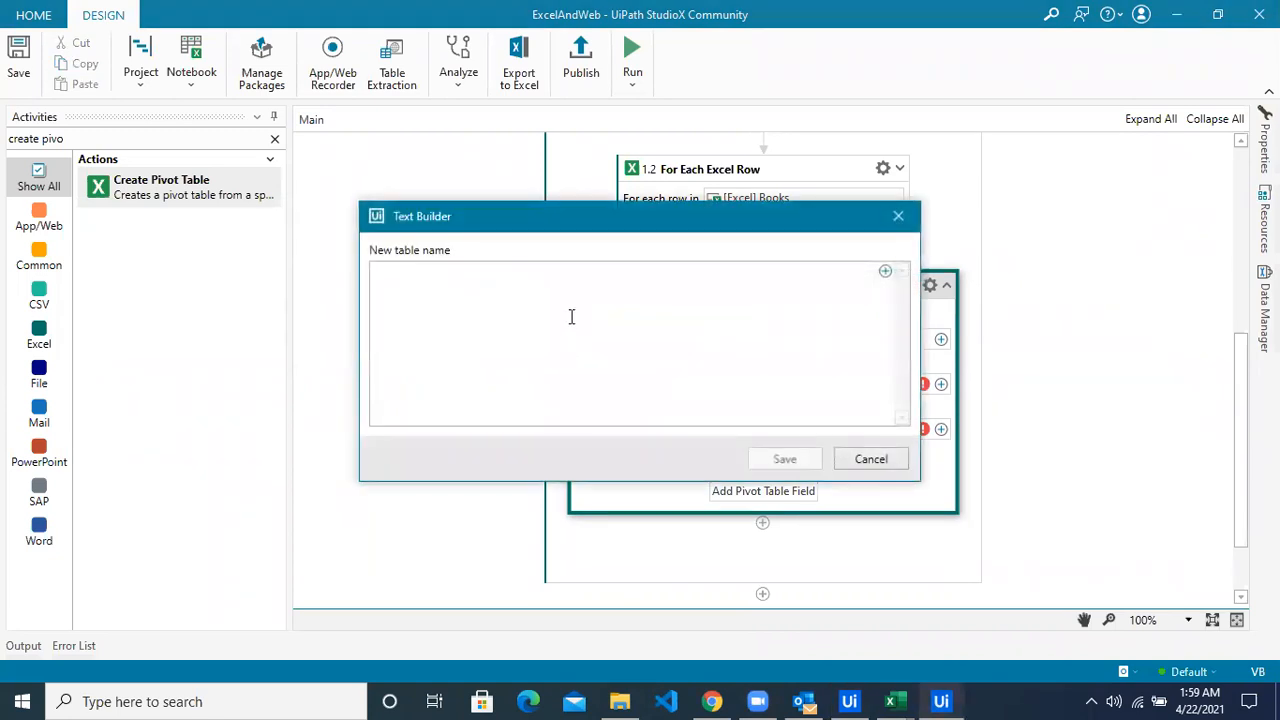
text(Genre Overv)
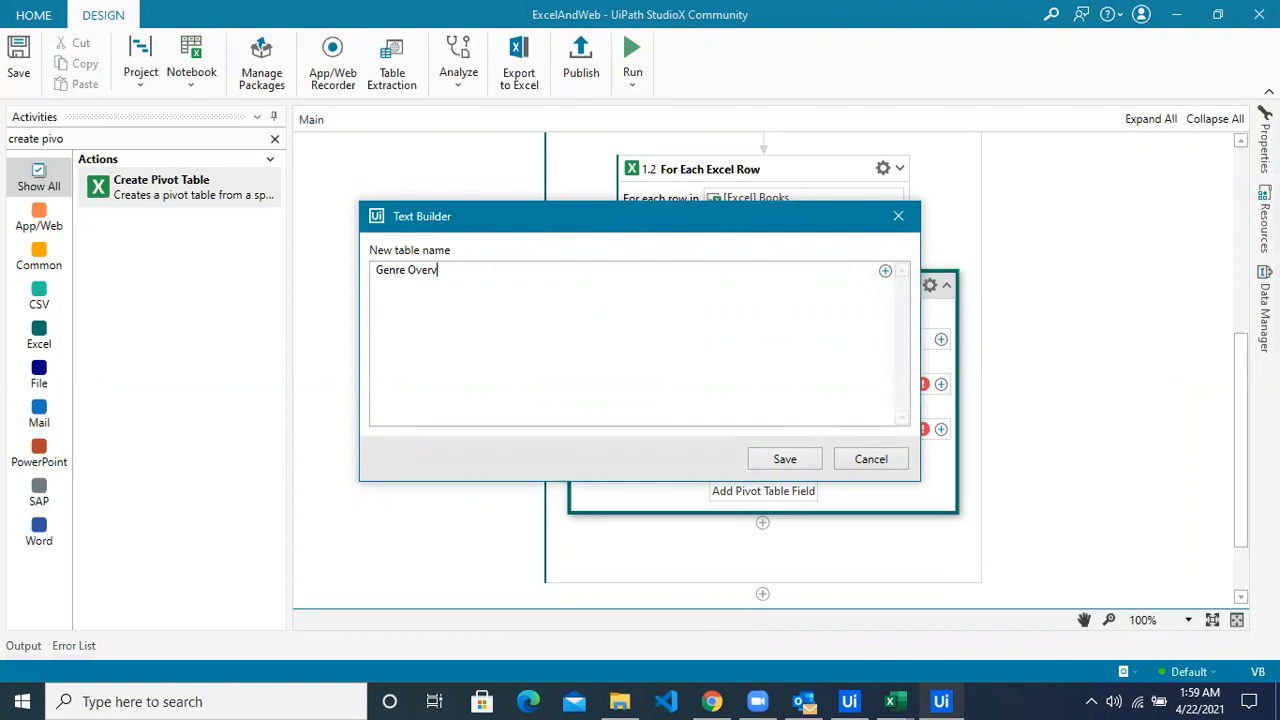
text(iew)
click(785, 459)
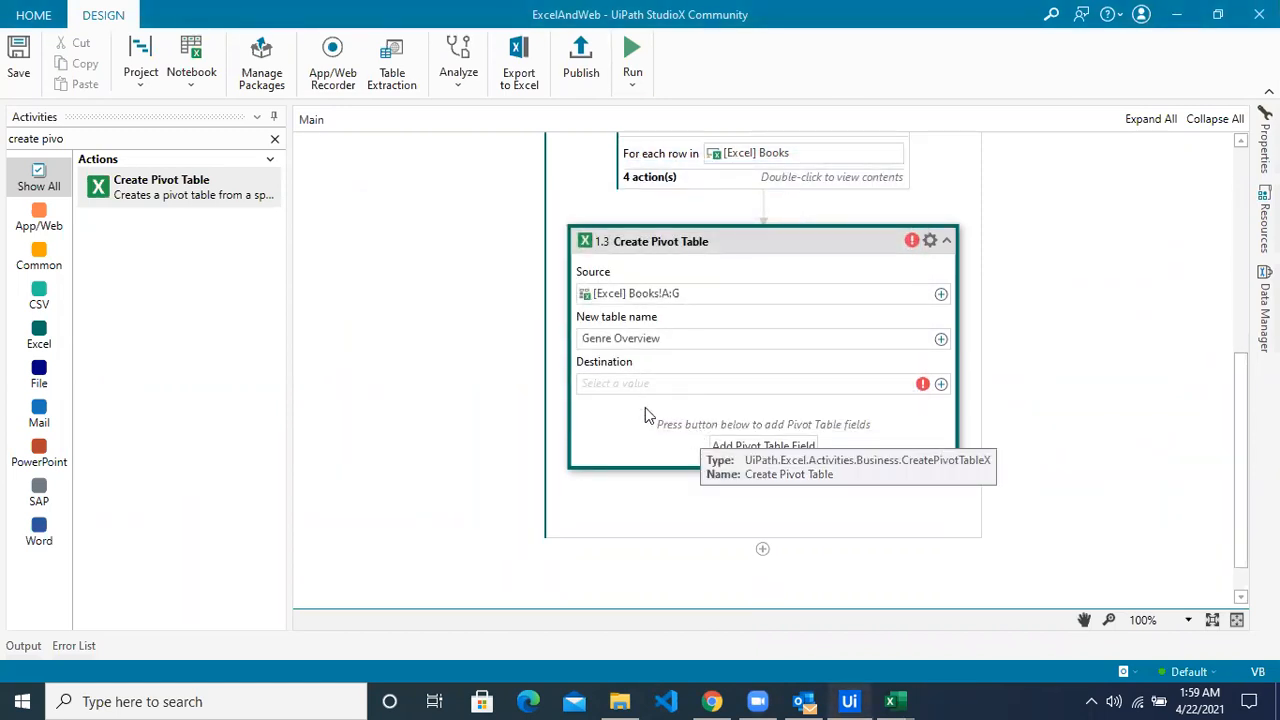
Set the pivot table's destination to the Genre Overview sheet of the Excel file.
click(941, 385)
mouse_move(1006, 394)
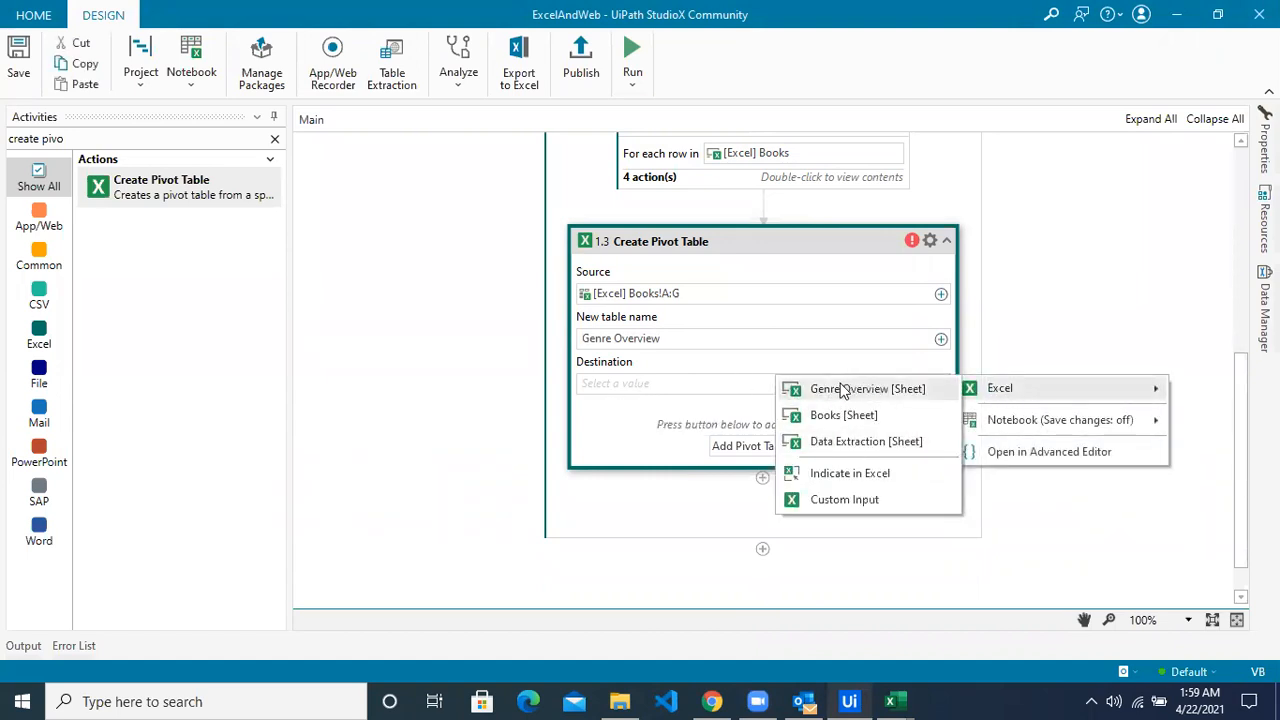
click(870, 390)
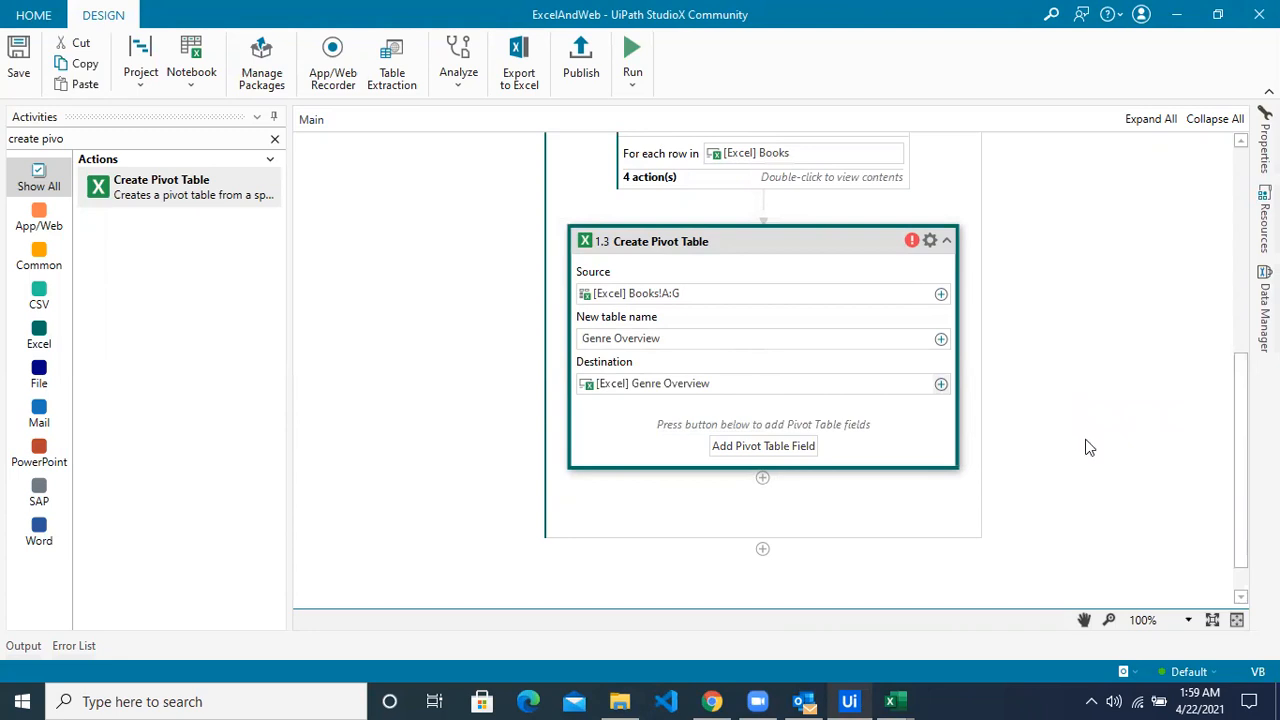
Add a pivot table field that uses the Genre column of the source range as a Row.
click(757, 448)
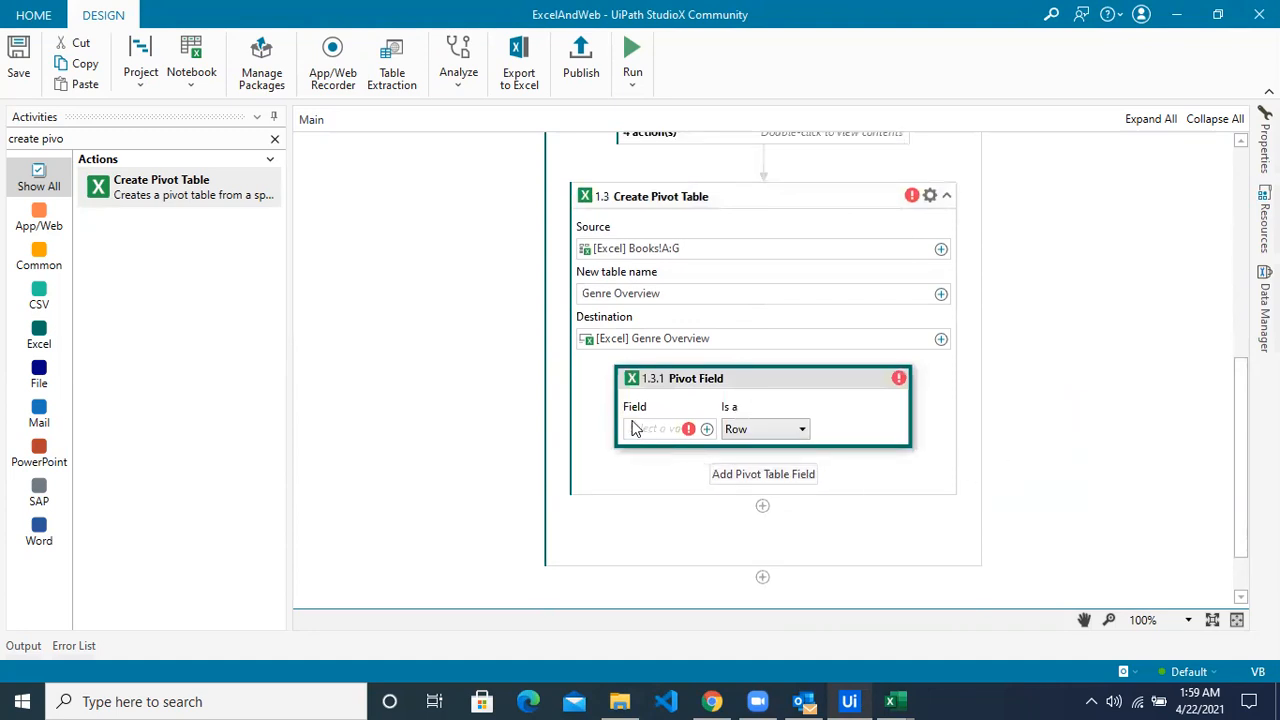
click(707, 429)
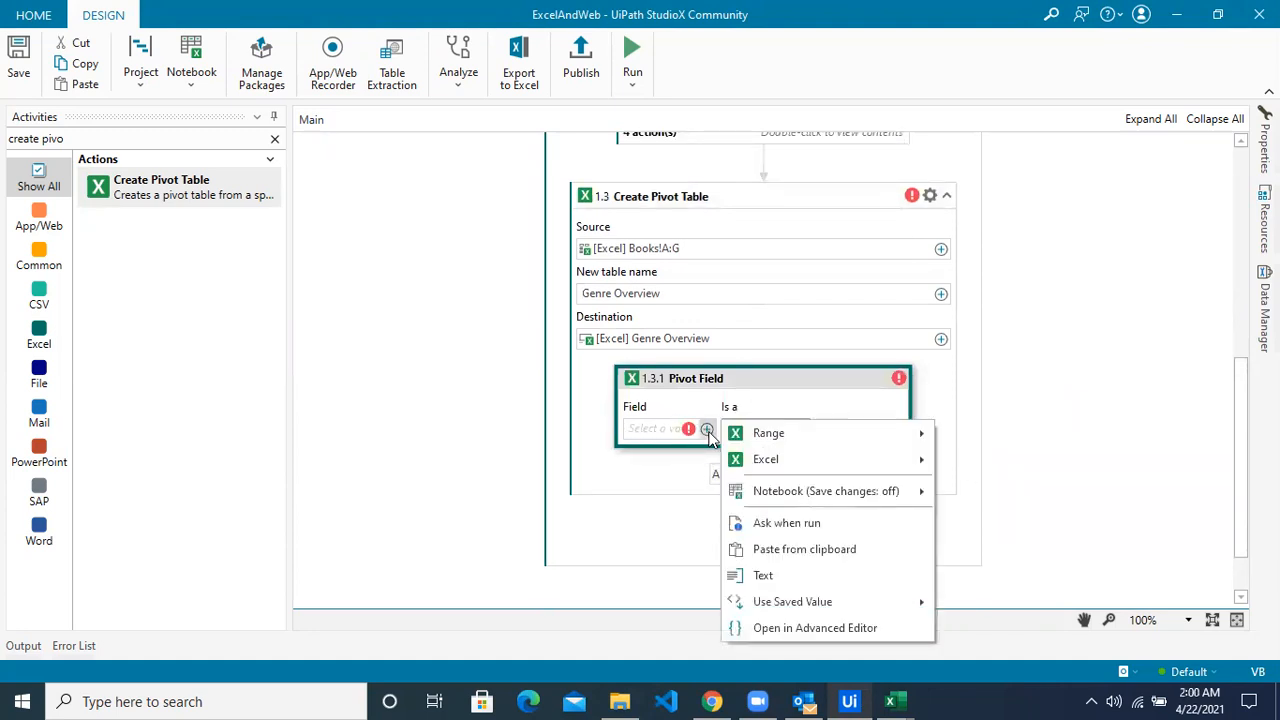
mouse_move(818, 440)
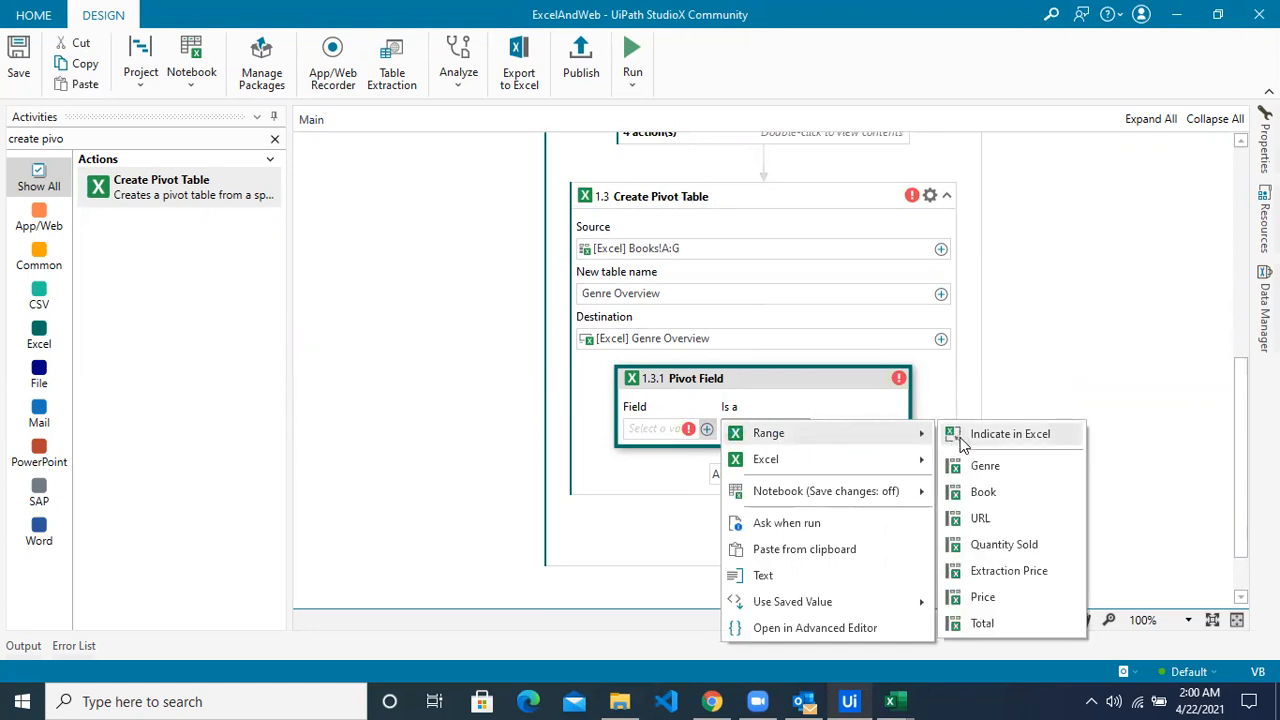
click(997, 469)
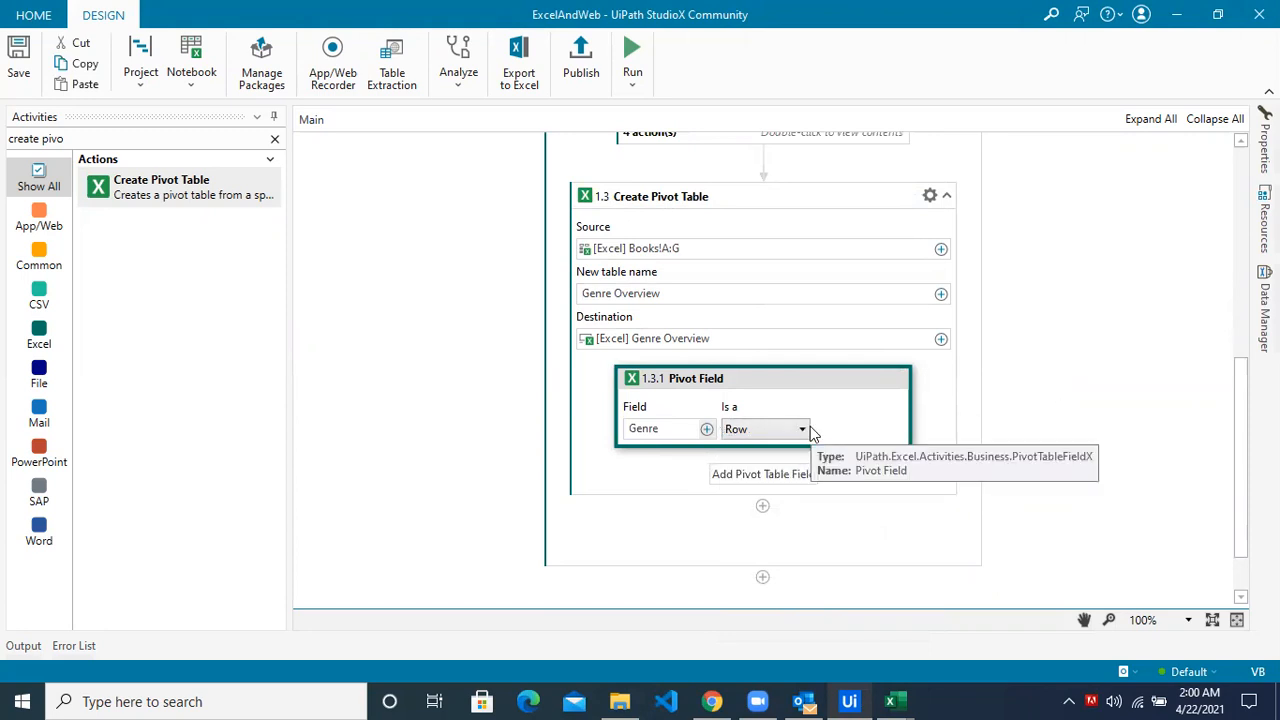
Add a second pivot table field for the Total column of the source range and make it a Value.
click(733, 478)
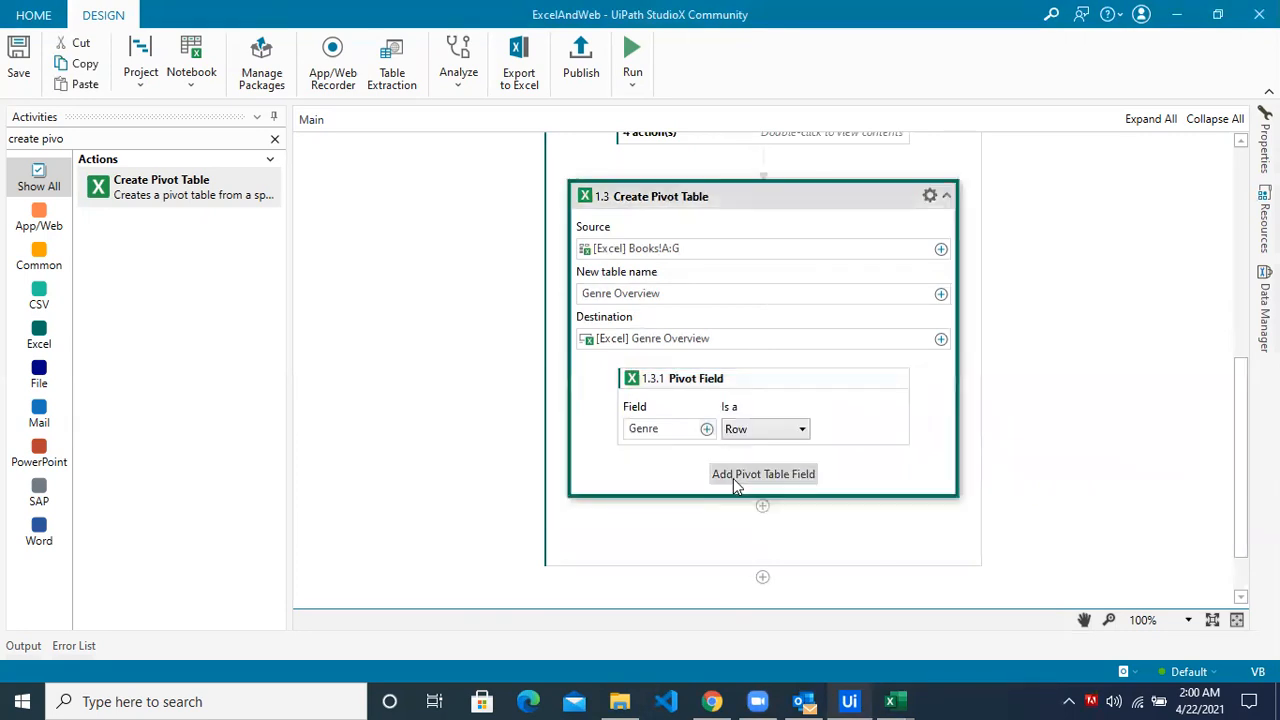
click(706, 516)
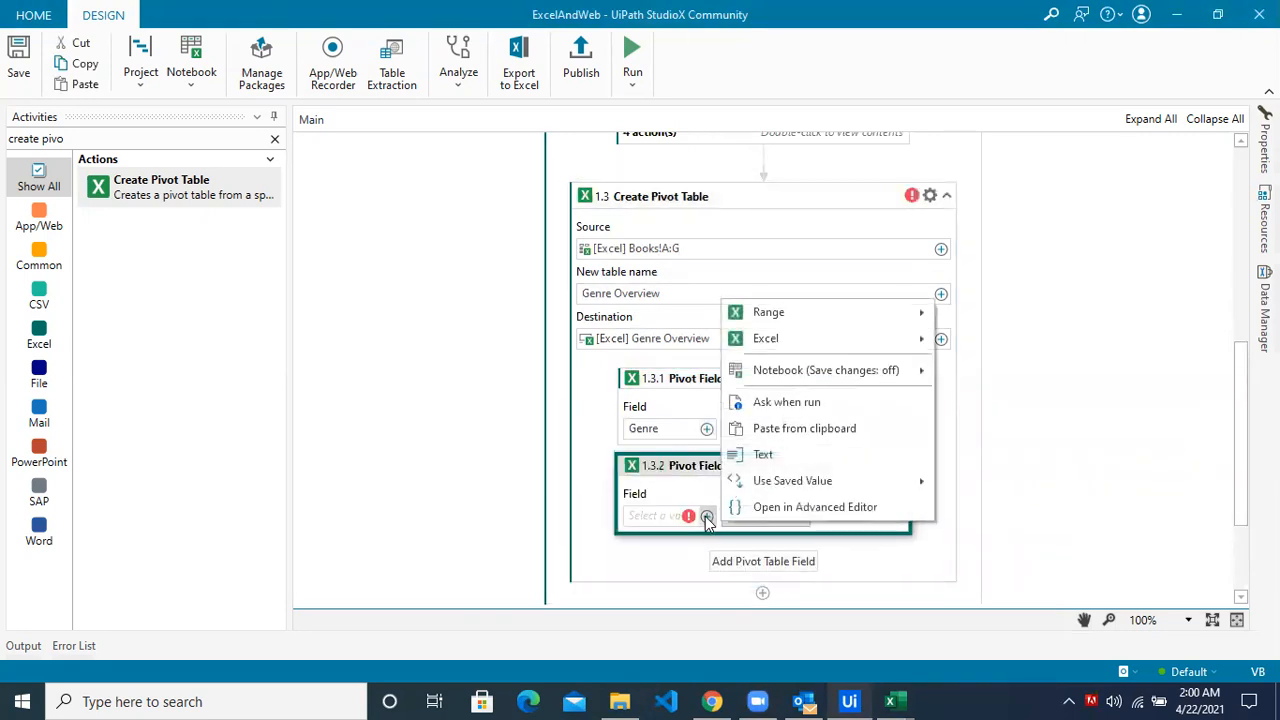
mouse_move(768, 314)
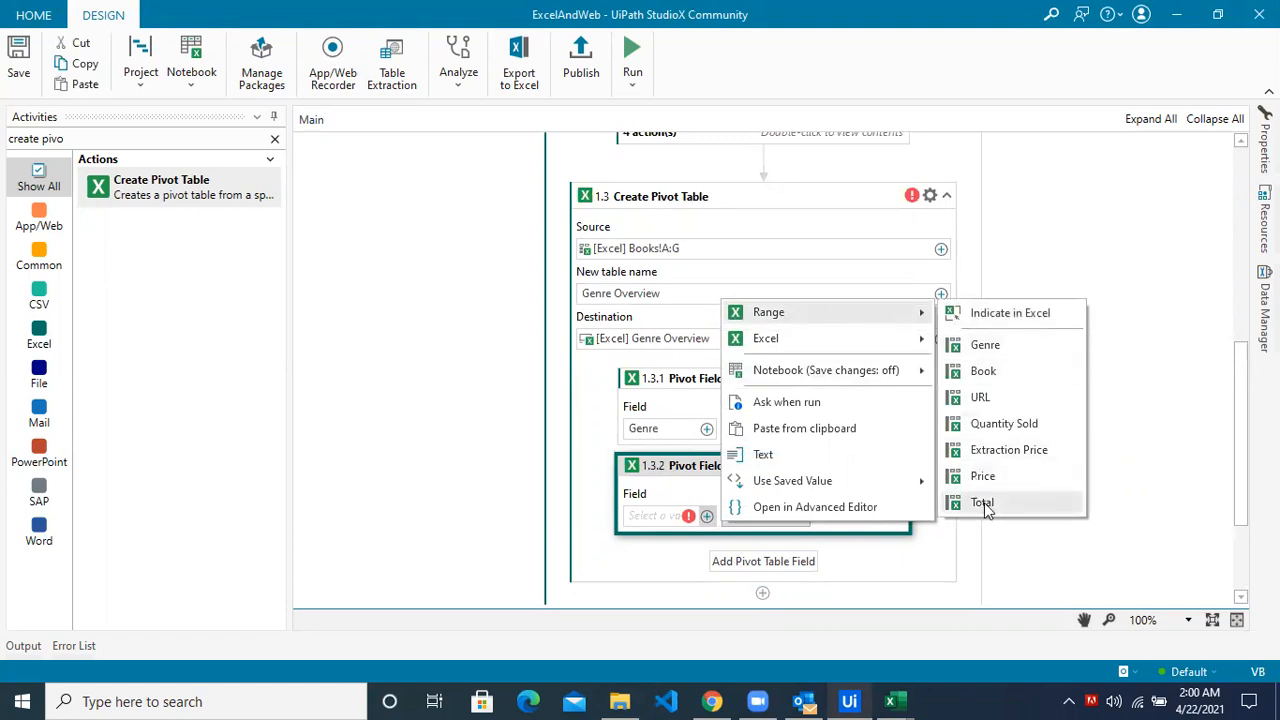
click(982, 503)
scroll(1037, 510, down, 1)
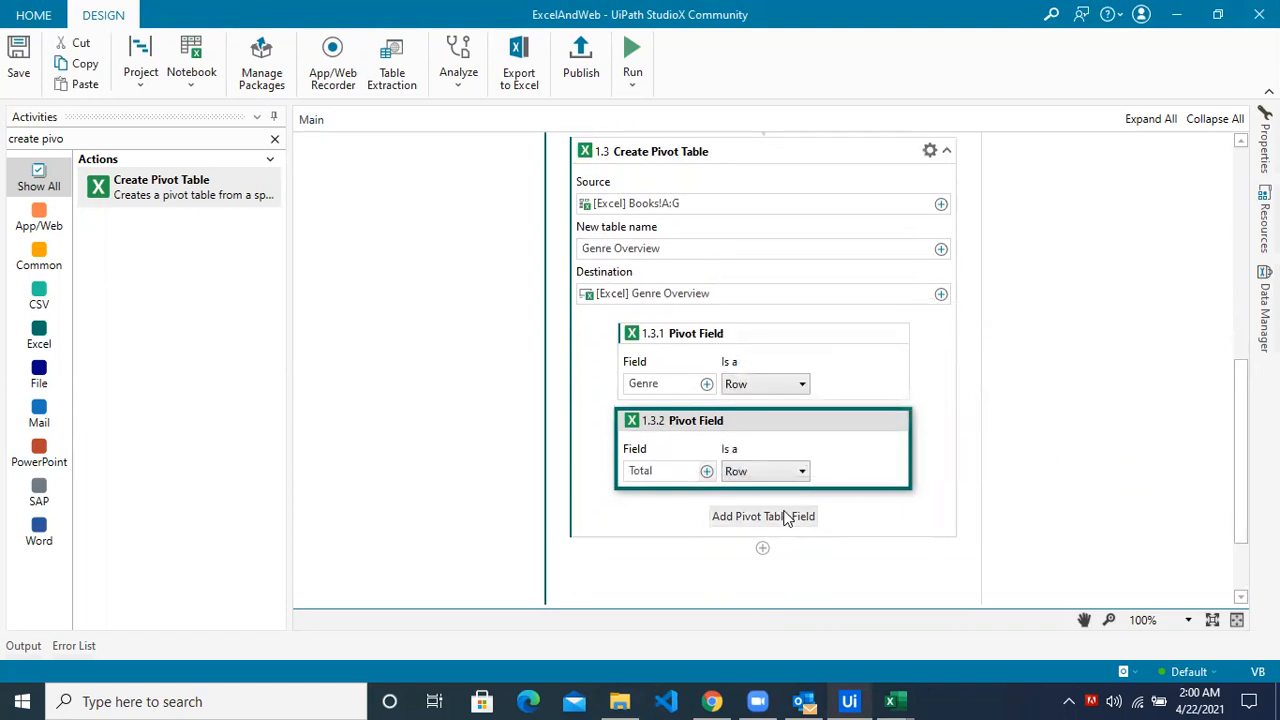
click(759, 472)
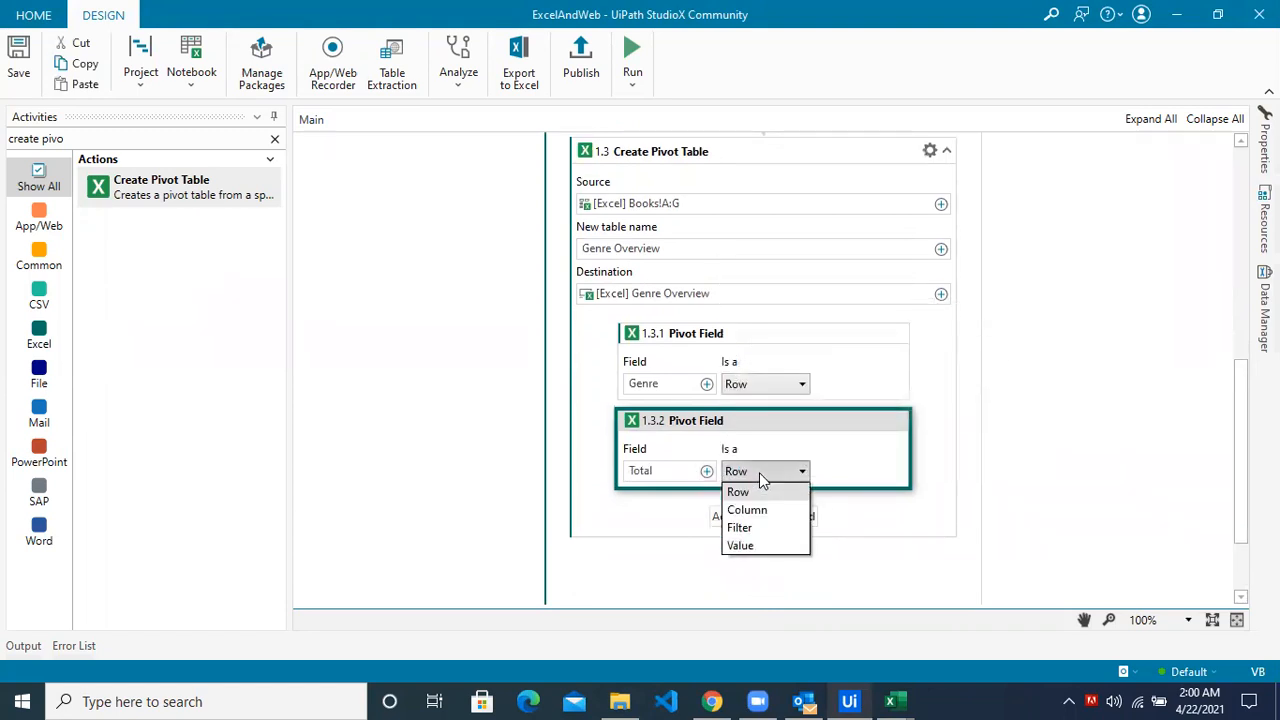
click(759, 547)
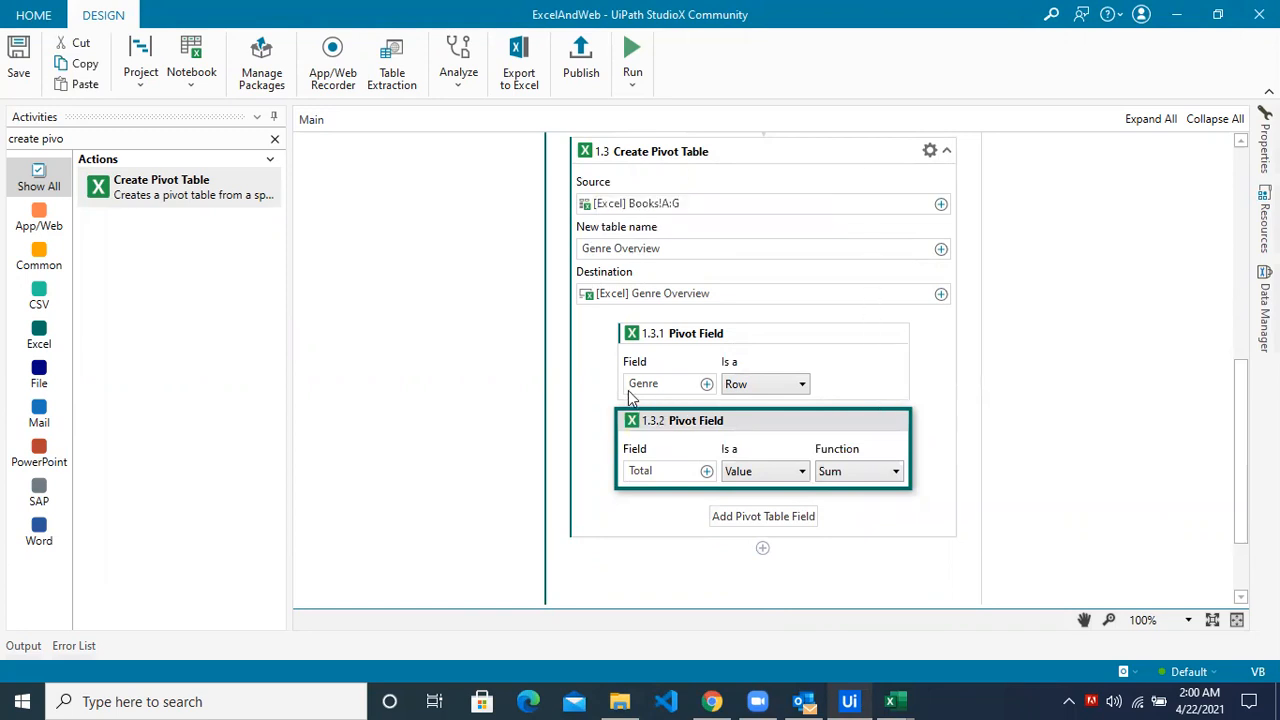
Review the pivot field settings and collapse the Create Pivot Table activity.
click(1060, 389)
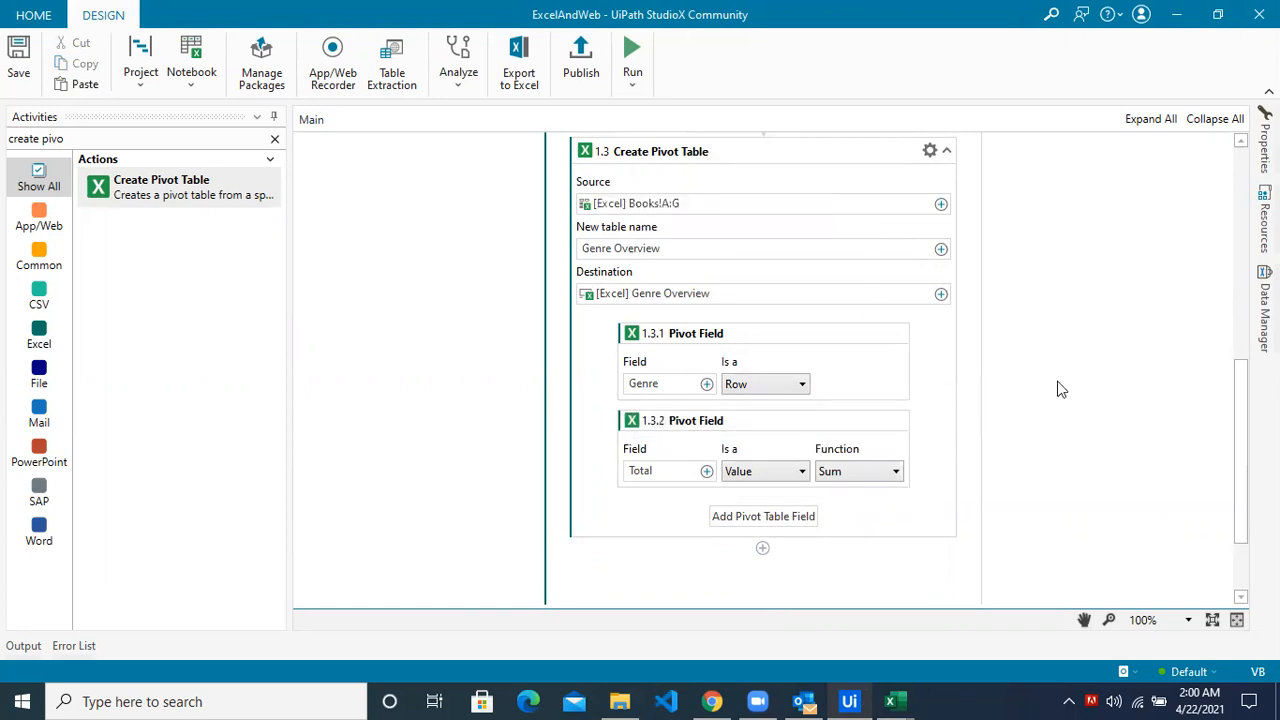
scroll(1000, 400, down, 1)
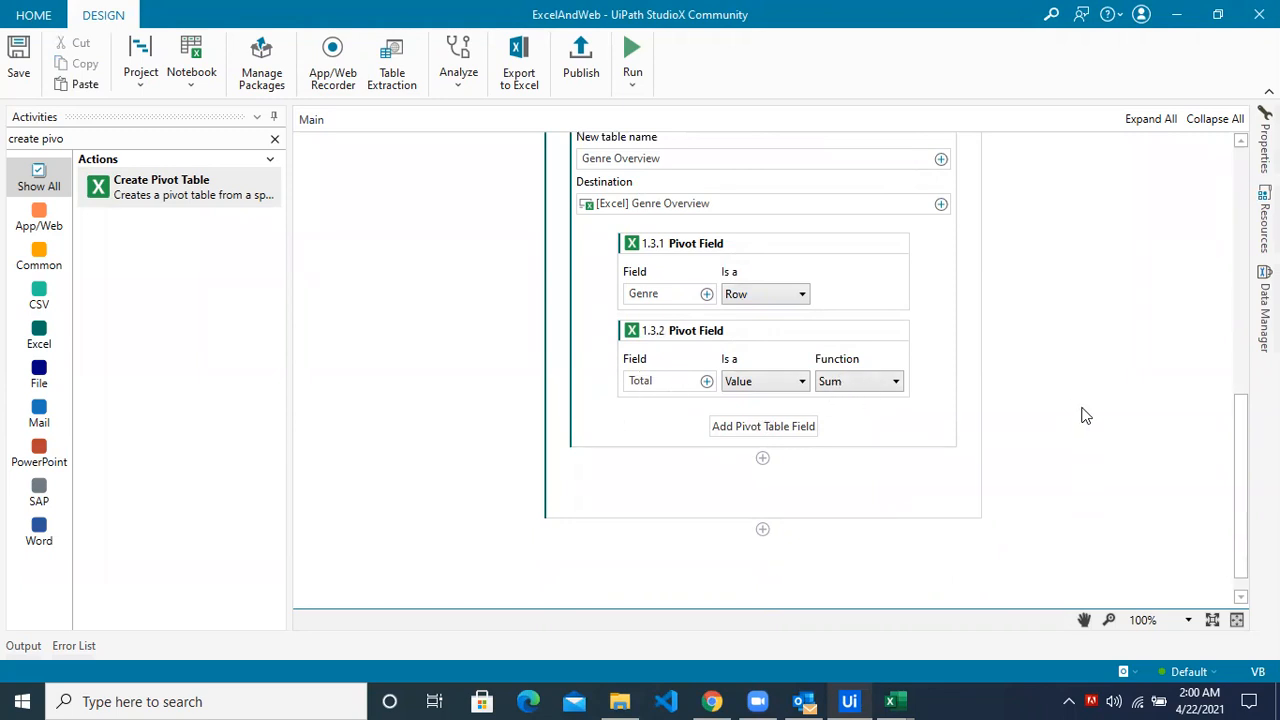
scroll(1093, 445, up, 3)
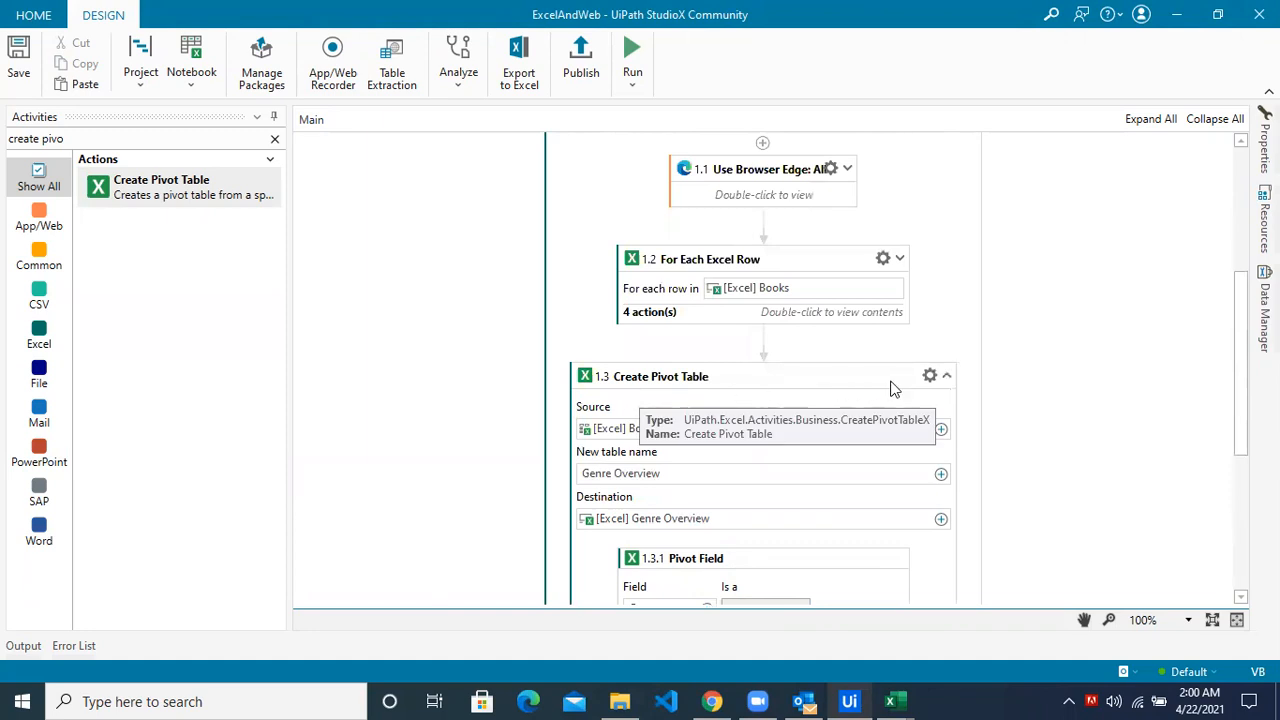
click(946, 376)
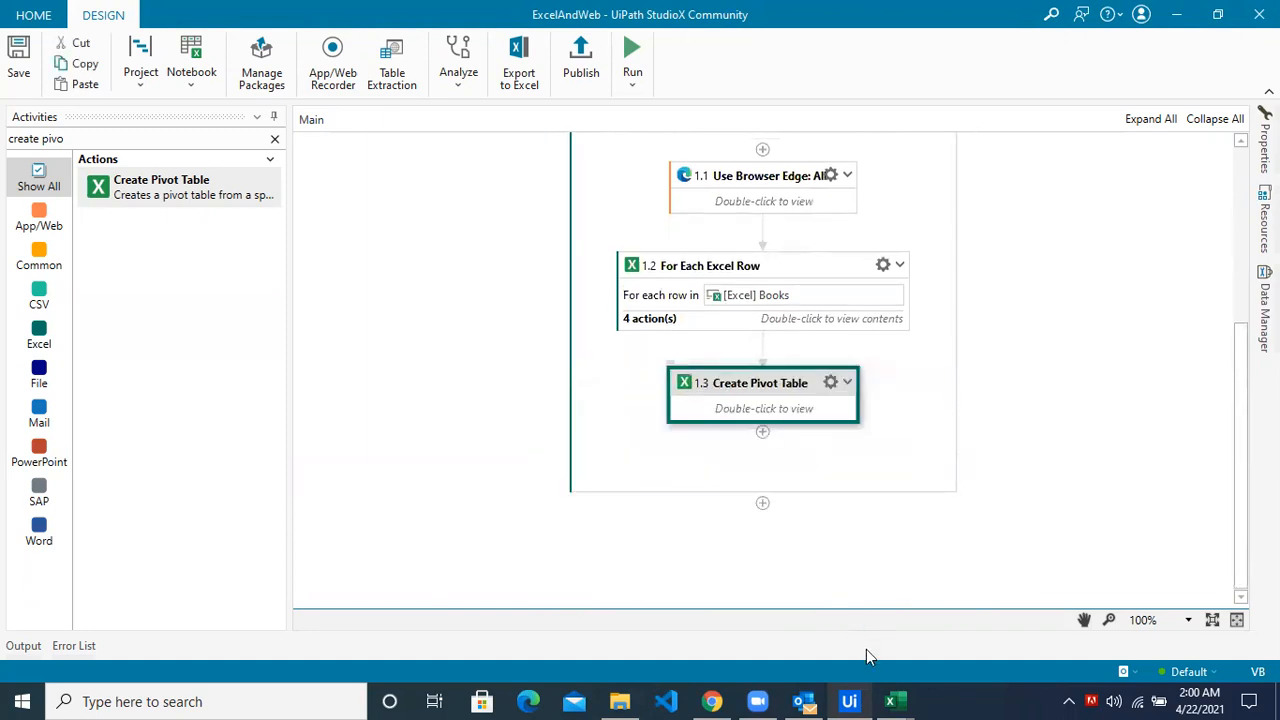
Close the open Excel windows and reopen Books_Report.xlsx from the Sales Report folder.
click(896, 701)
click(906, 622)
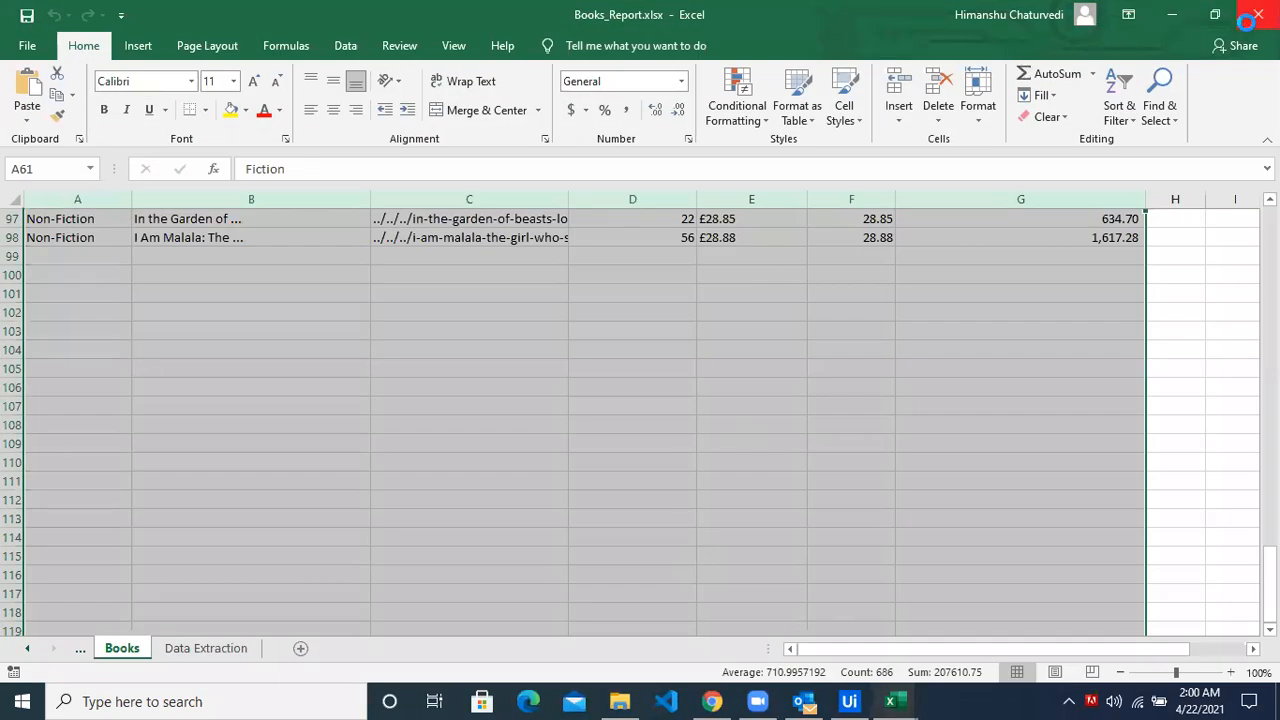
click(1248, 20)
click(898, 699)
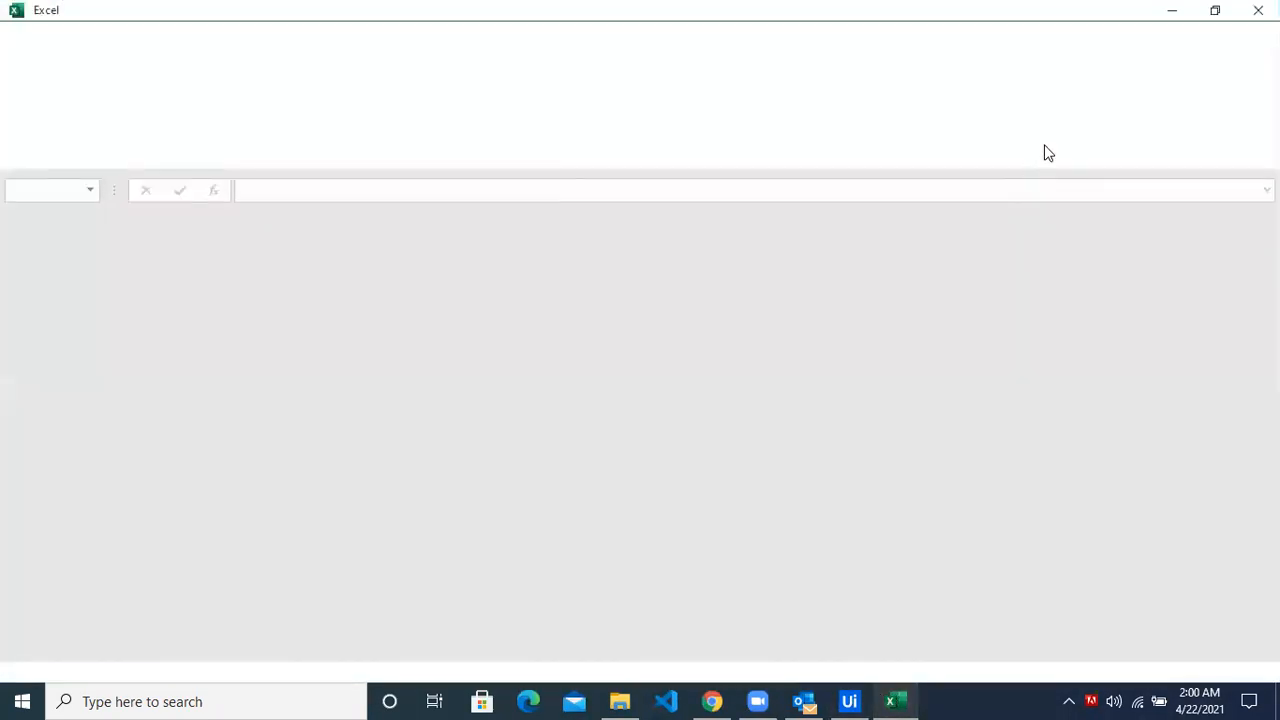
click(1258, 10)
click(620, 701)
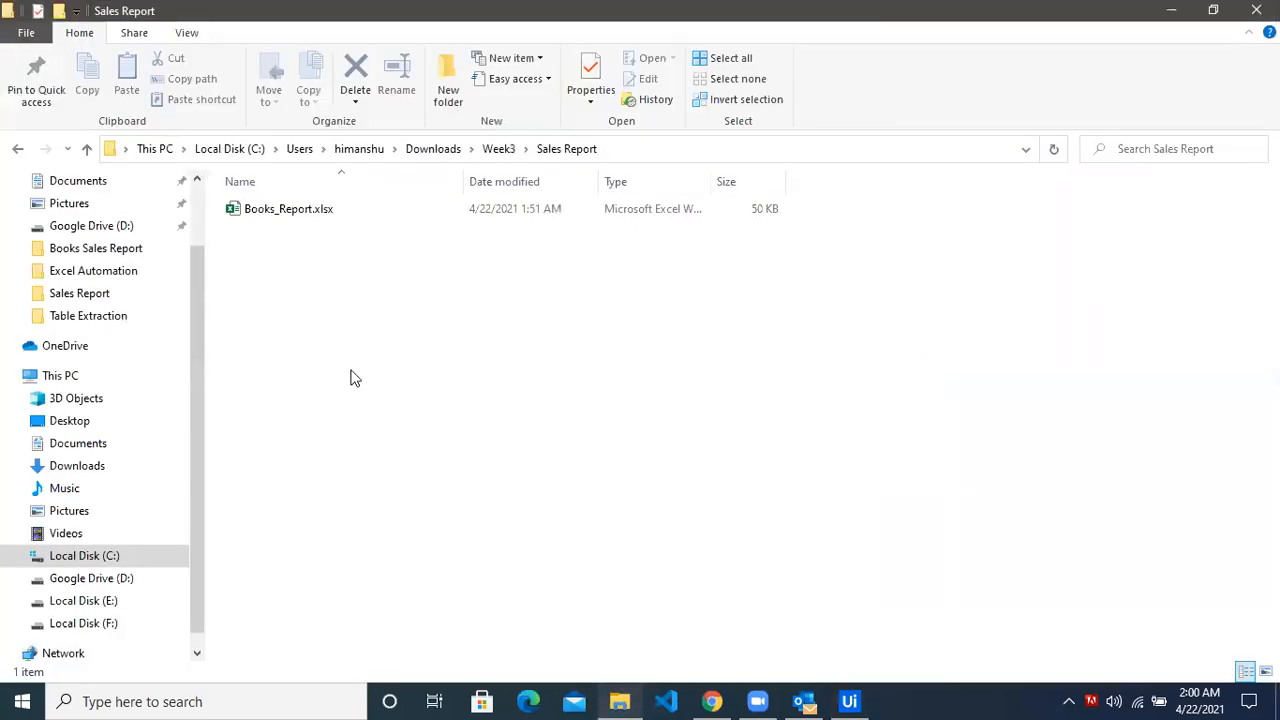
double_click(324, 210)
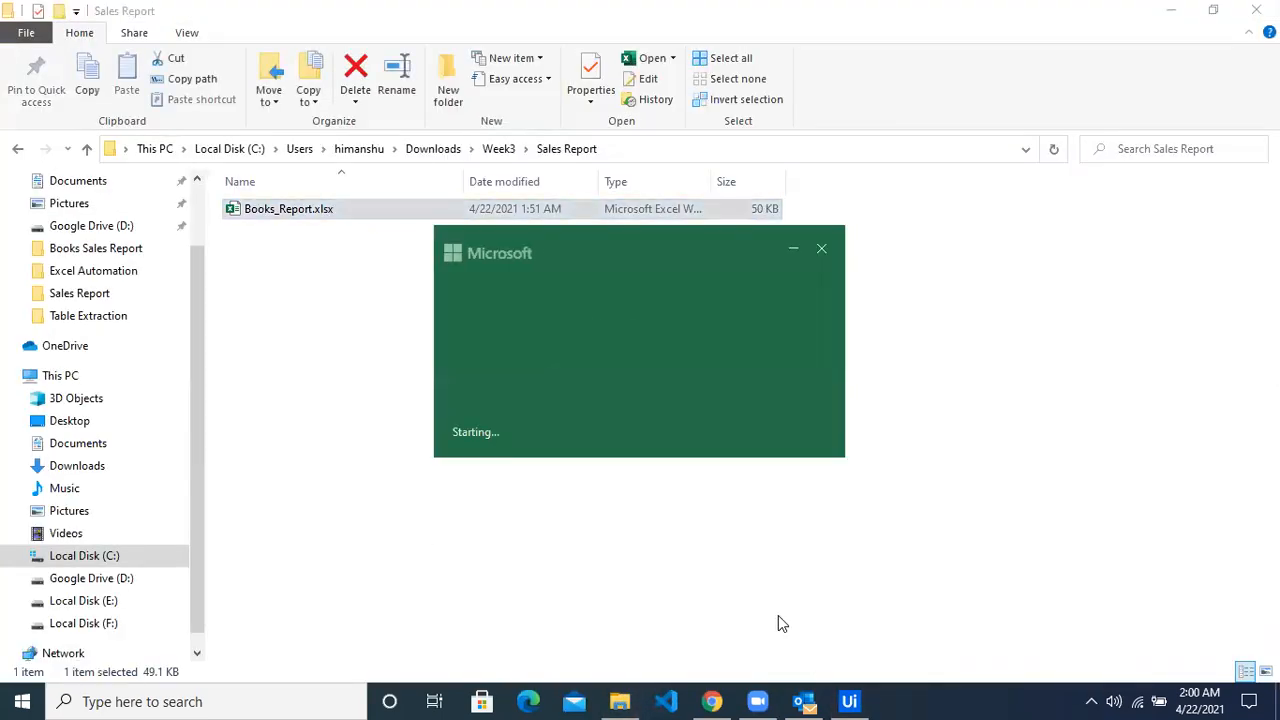
Switch back to UiPath StudioX and add a Use Desktop Outlook App activity after Create Pivot Table.
click(850, 702)
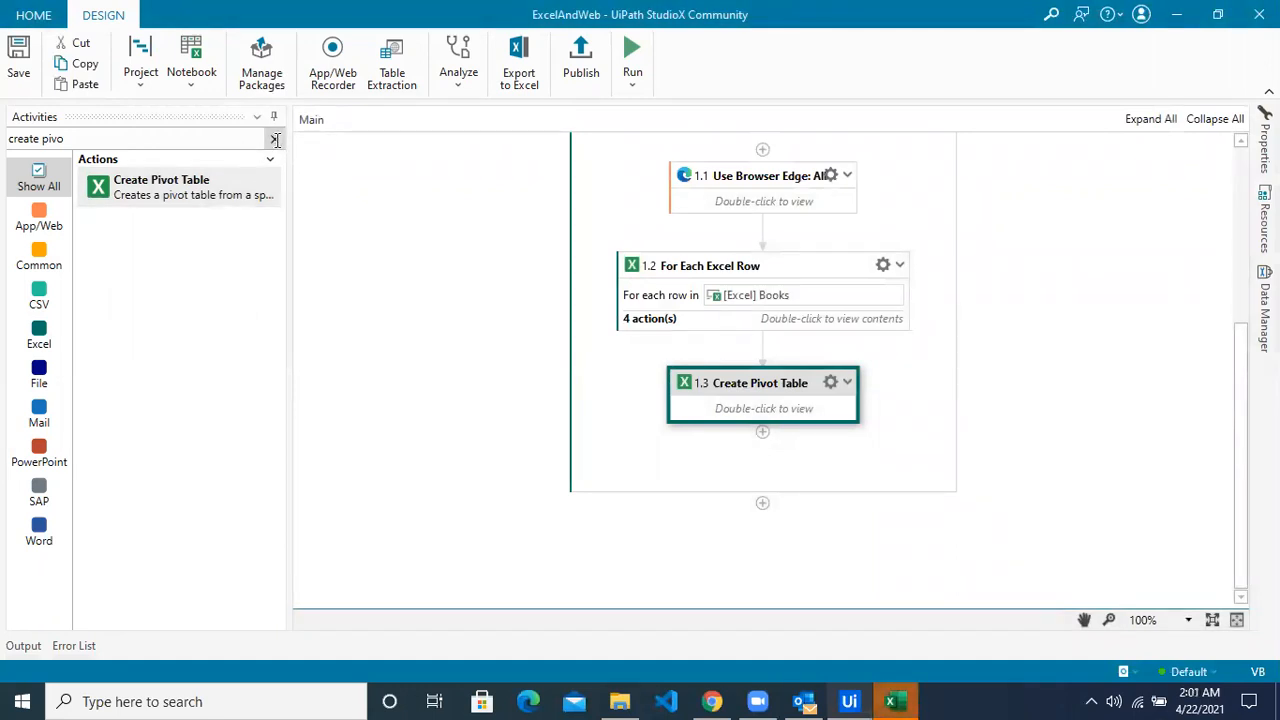
click(275, 139)
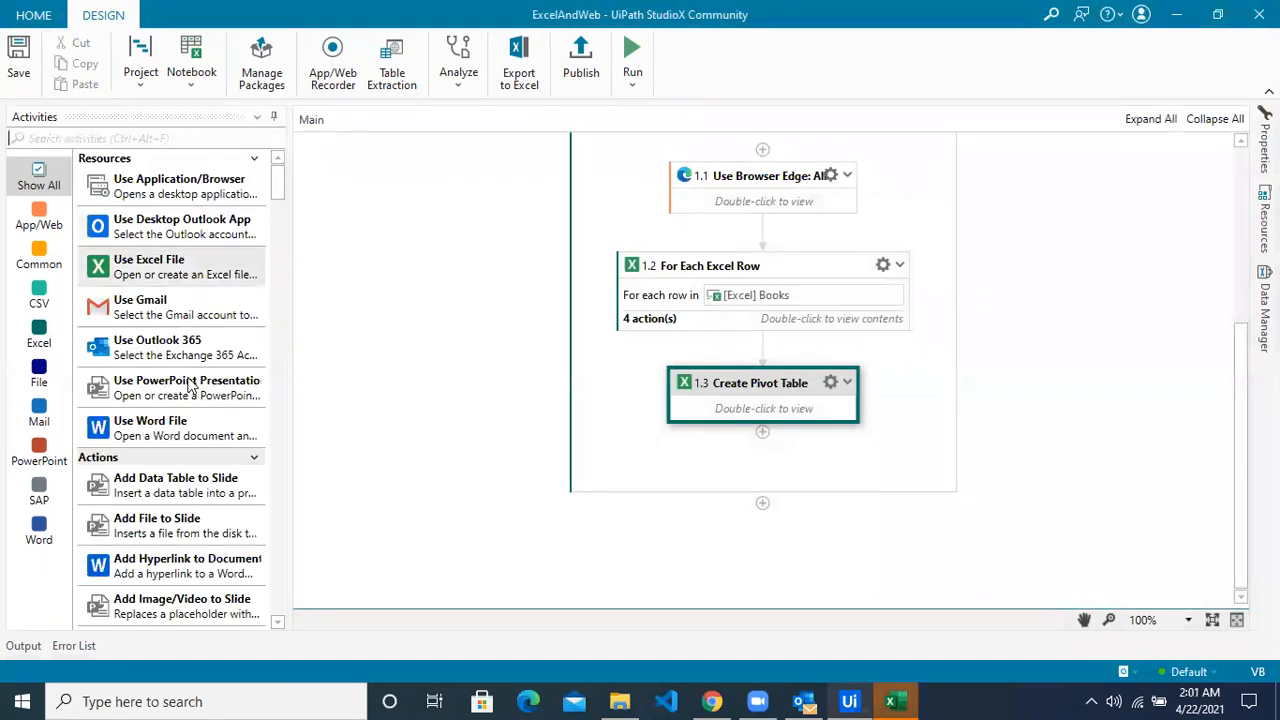
click(40, 415)
drag(142, 182, 761, 437)
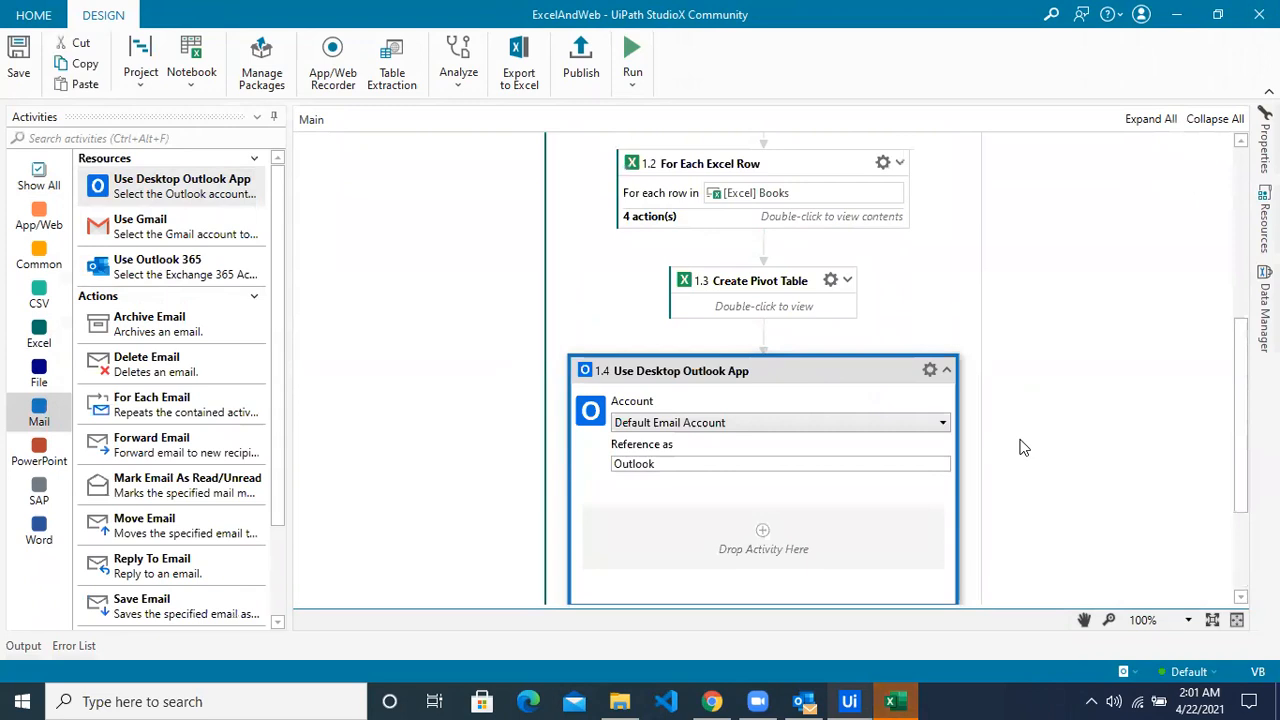
Choose Default Email Account as the account of the Use Desktop Outlook App activity.
scroll(1023, 447, up, 9)
scroll(1023, 447, down, 5)
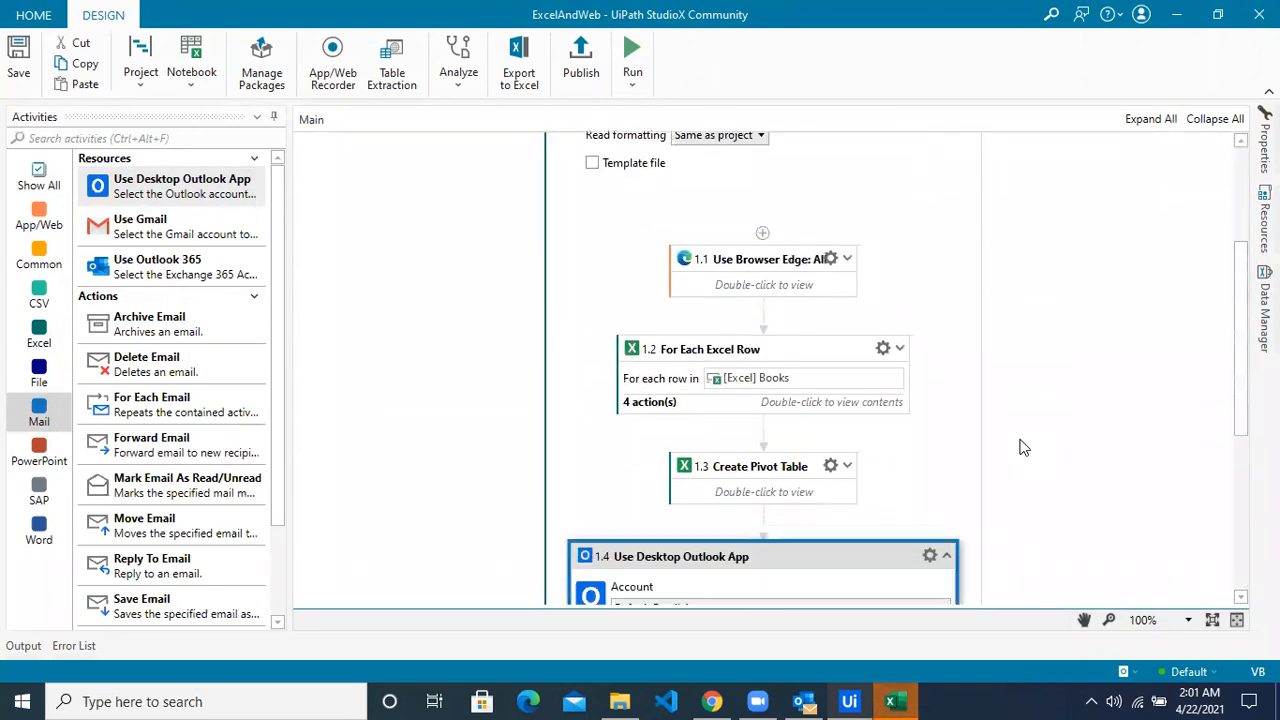
scroll(1023, 447, down, 3)
click(951, 420)
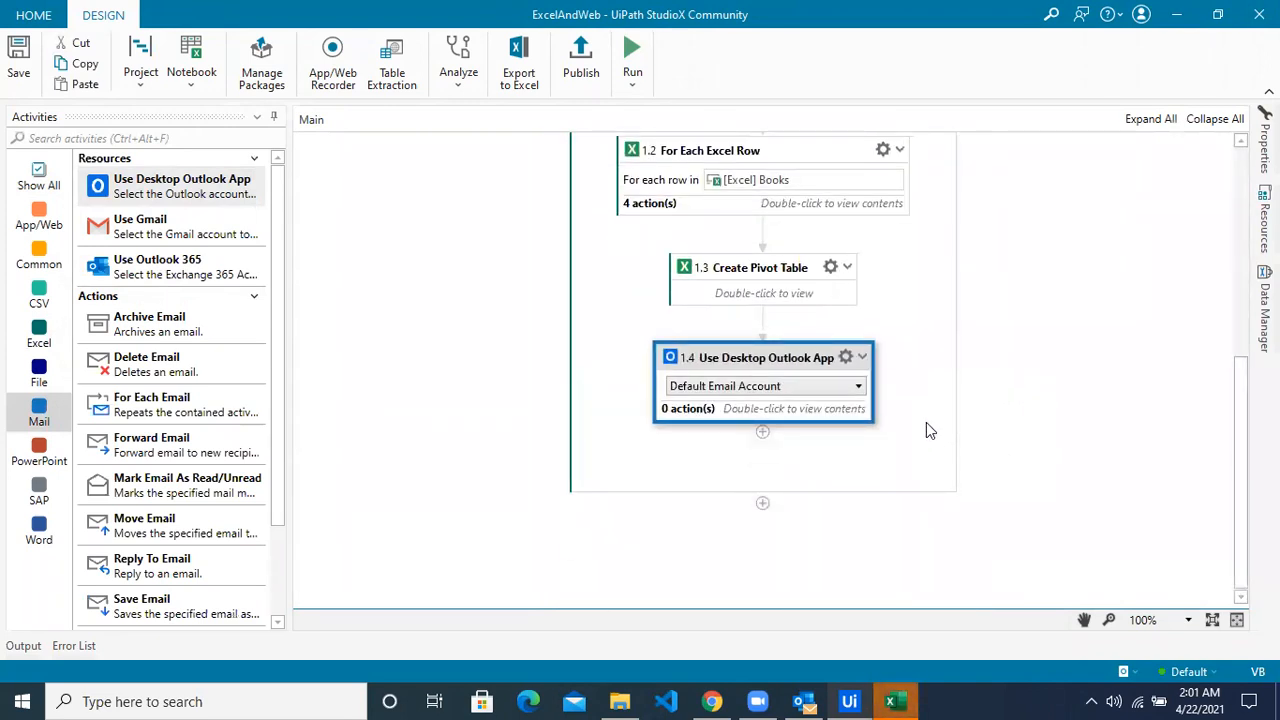
click(864, 358)
click(864, 365)
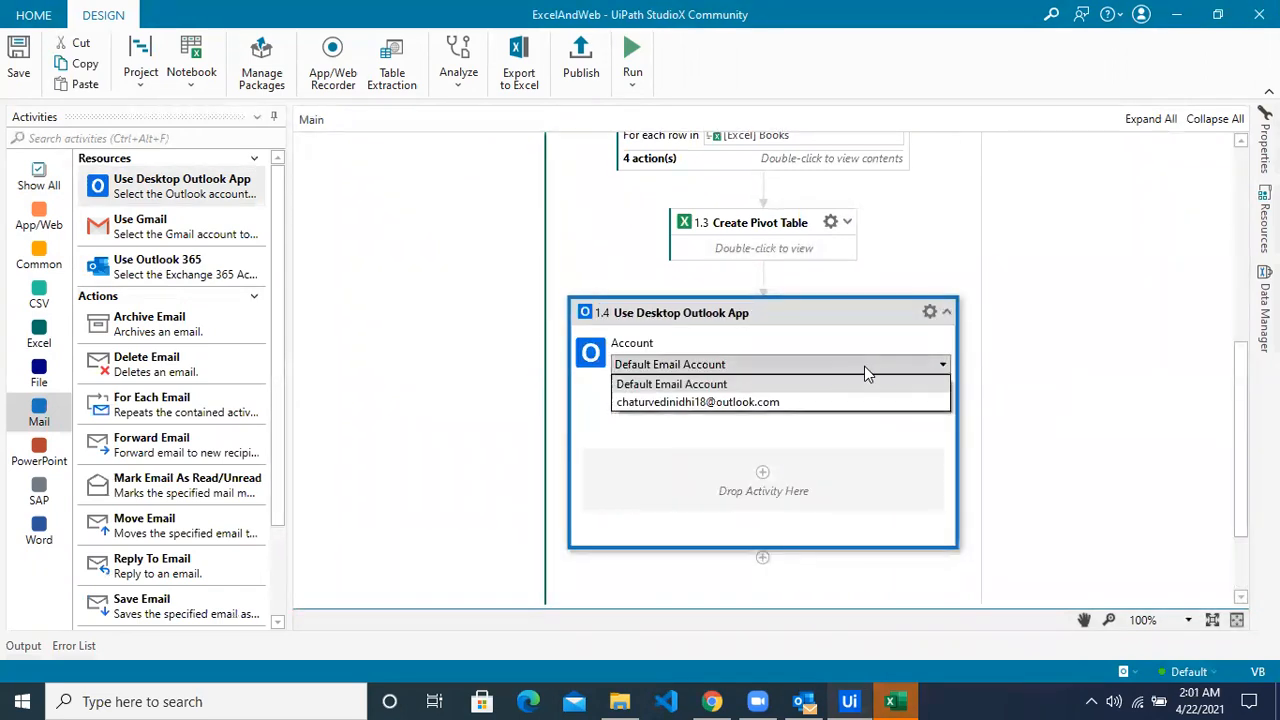
click(769, 371)
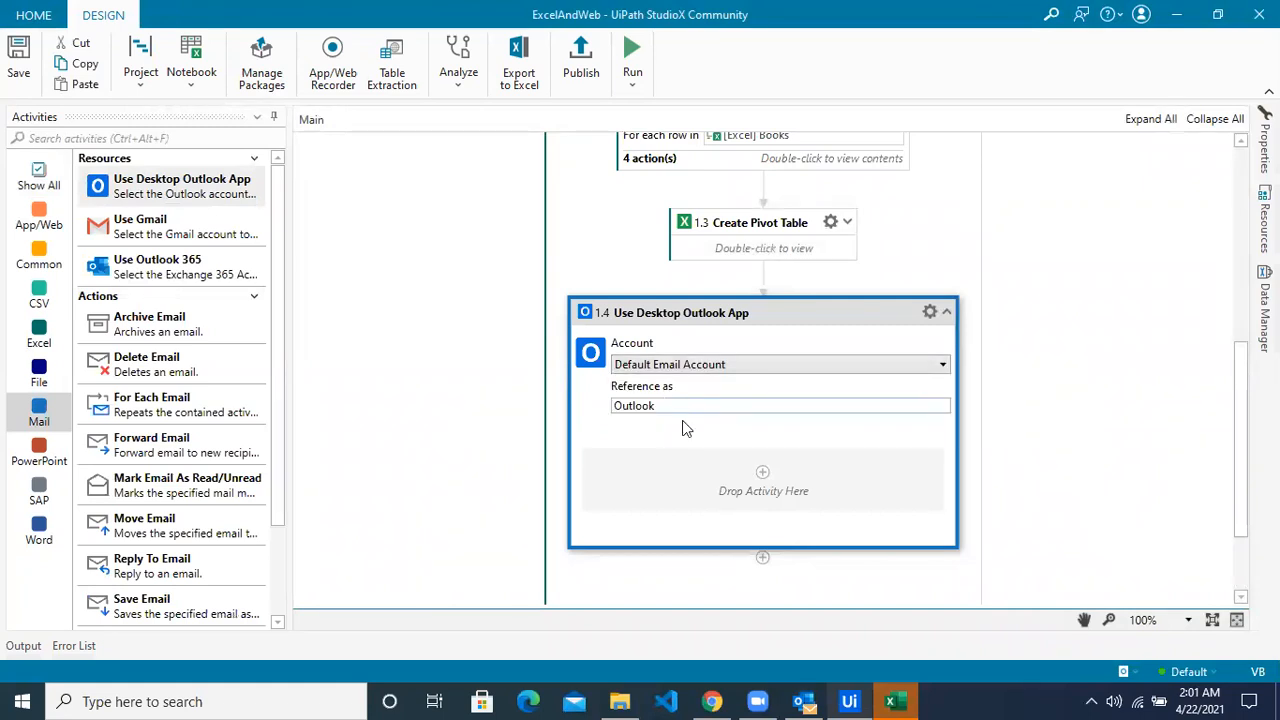
Find the Send Email activity and add it inside Use Desktop Outlook App.
click(234, 138)
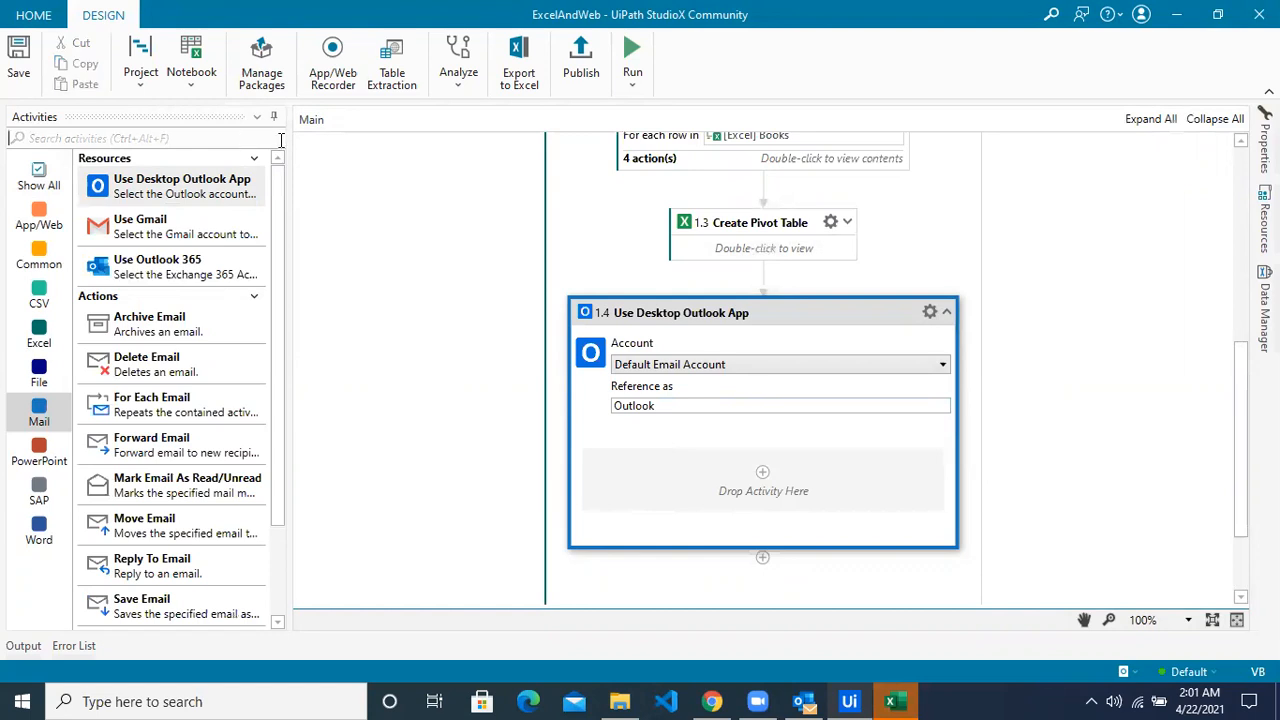
text(send)
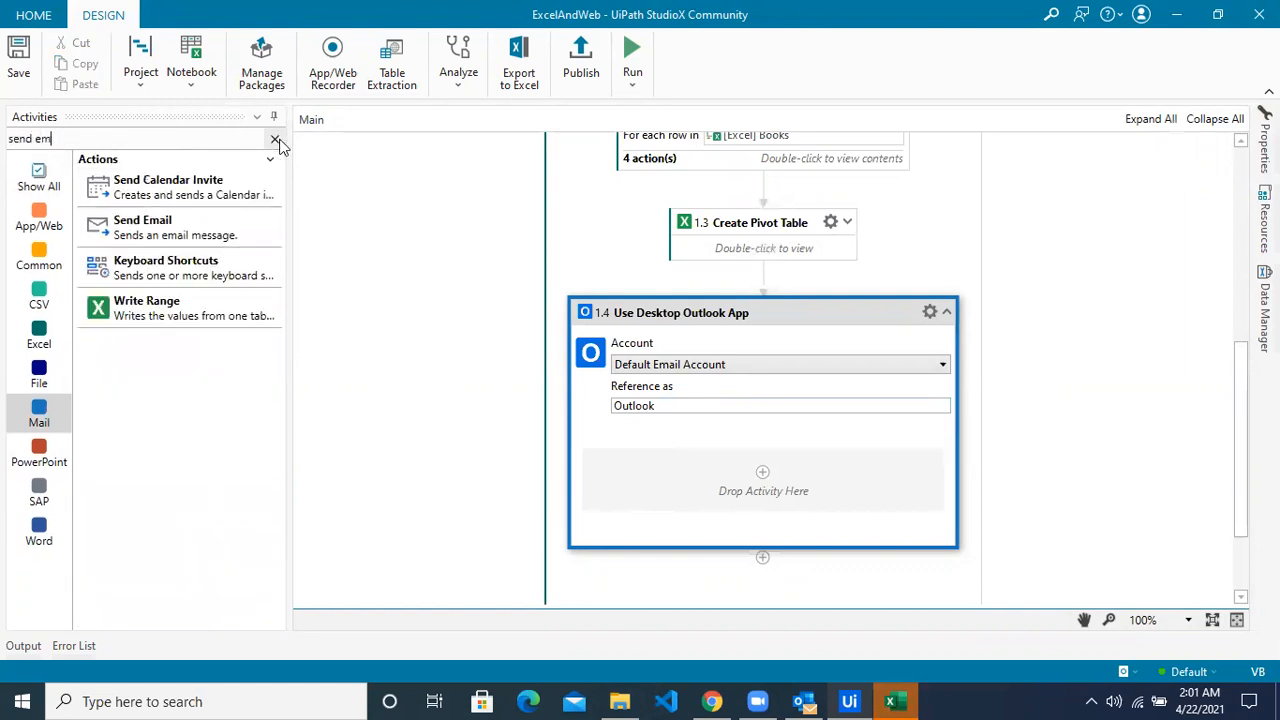
text( em)
drag(143, 192, 766, 501)
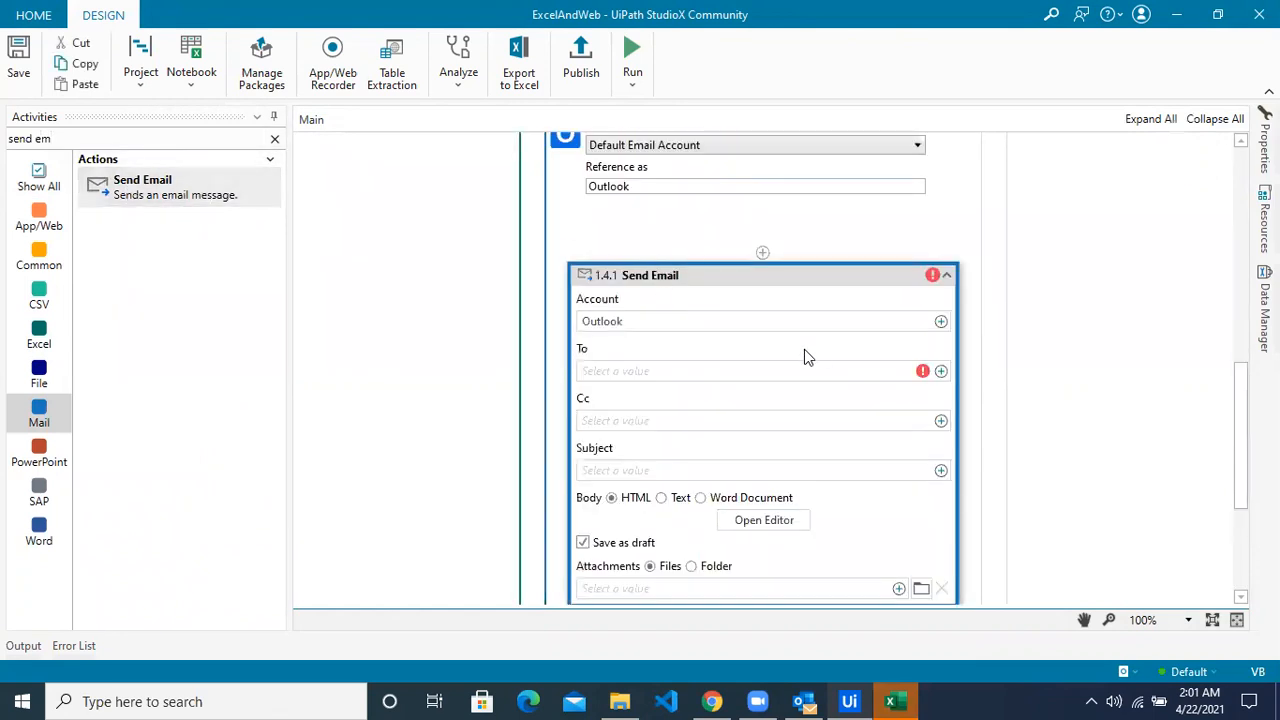
scroll(808, 357, up, 3)
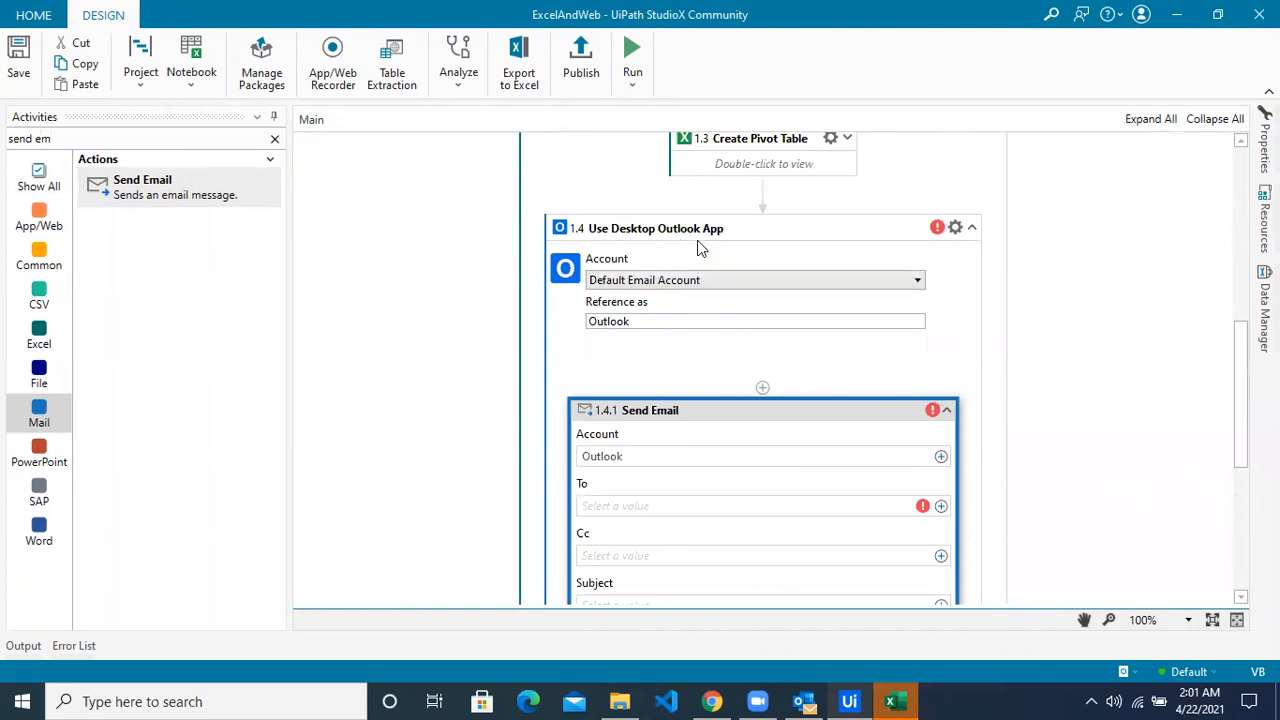
scroll(757, 486, down, 2)
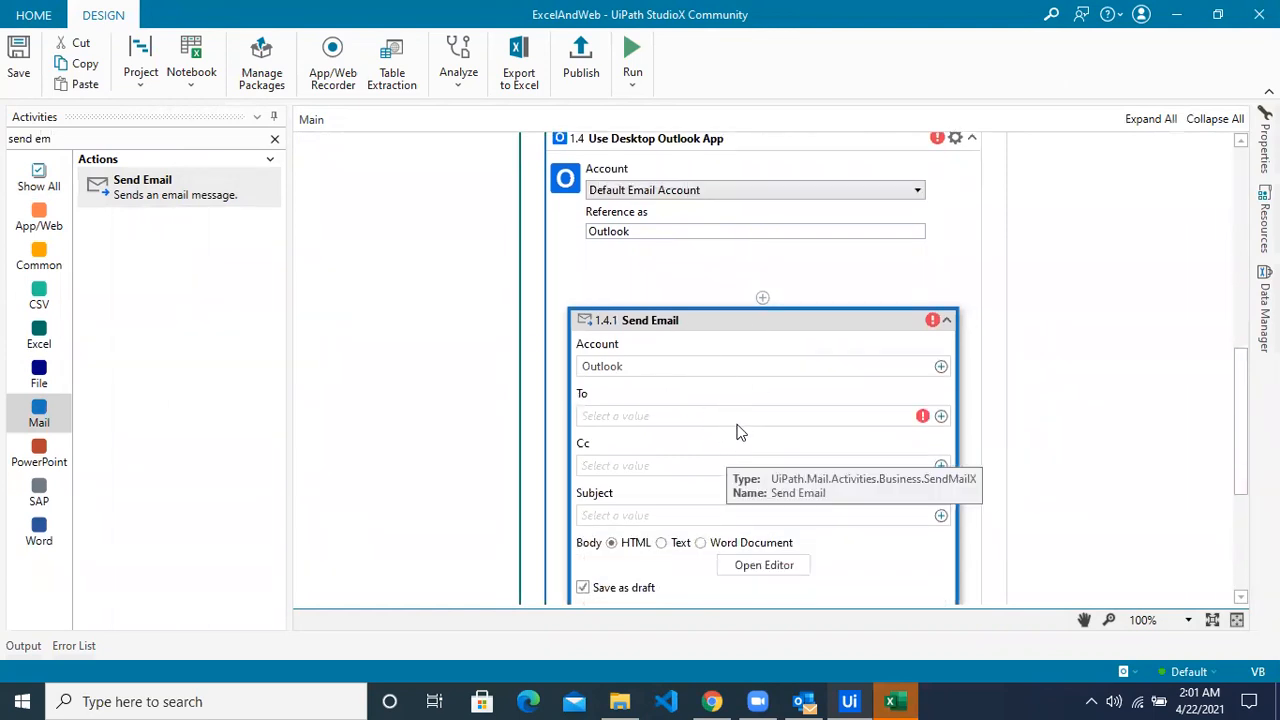
Enter the recipient's e-mail address as text in the To field of Send Email.
click(1100, 357)
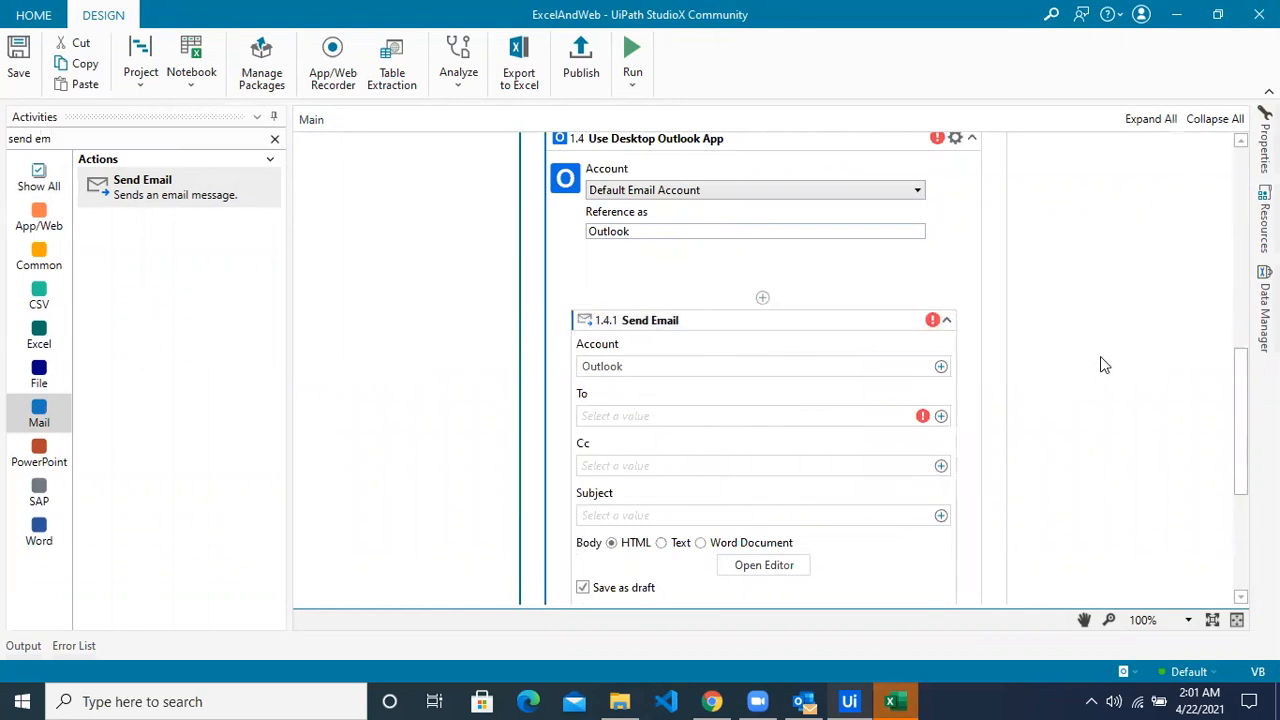
scroll(1102, 356, down, 2)
click(941, 326)
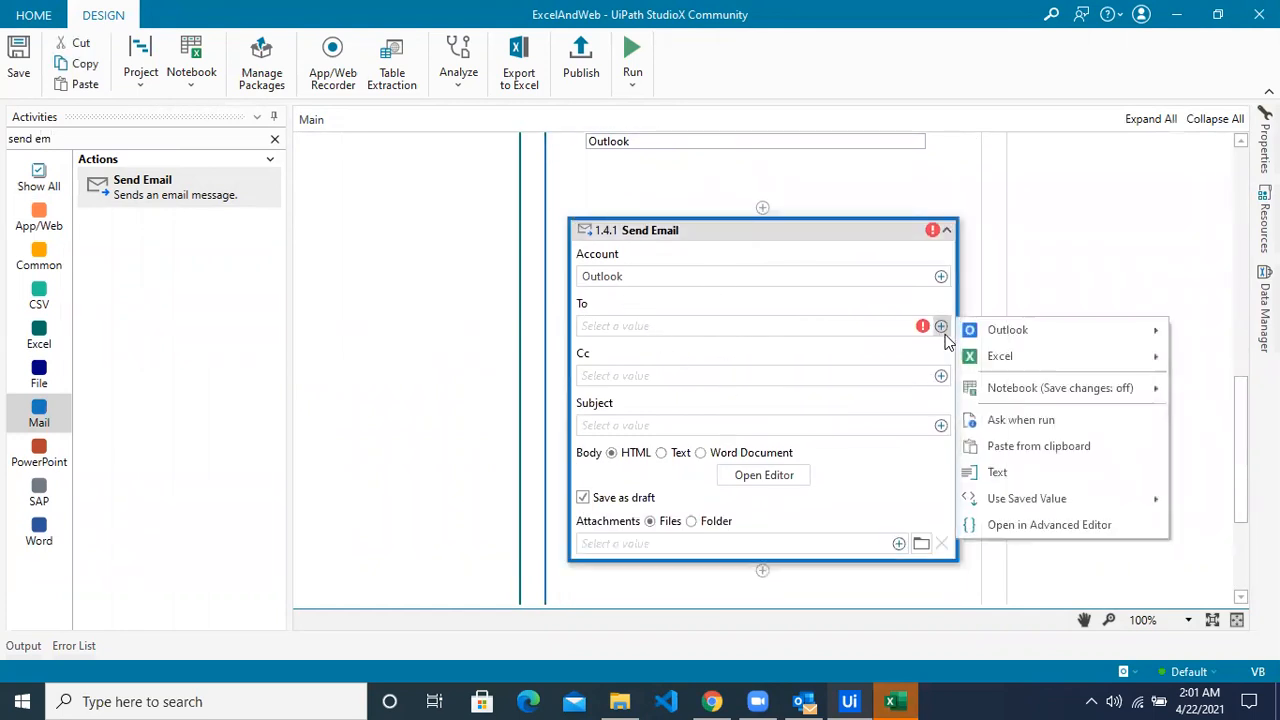
click(1020, 472)
text(k.com)
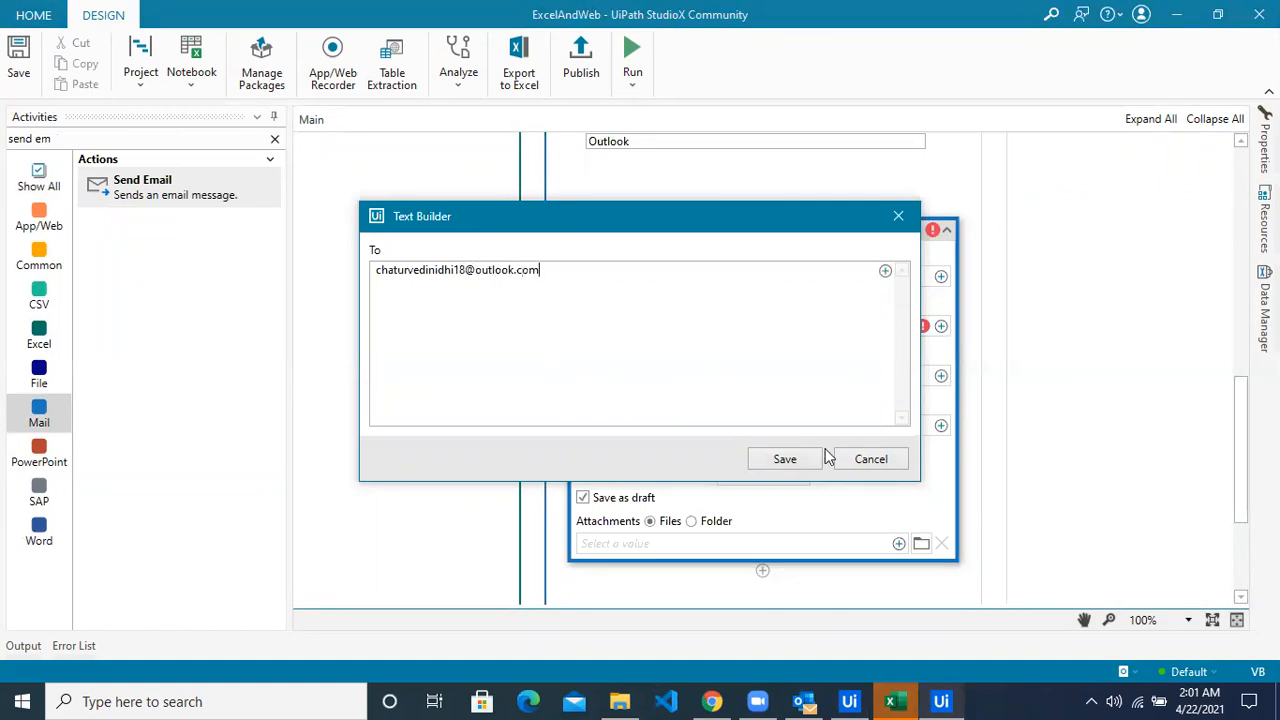
click(790, 458)
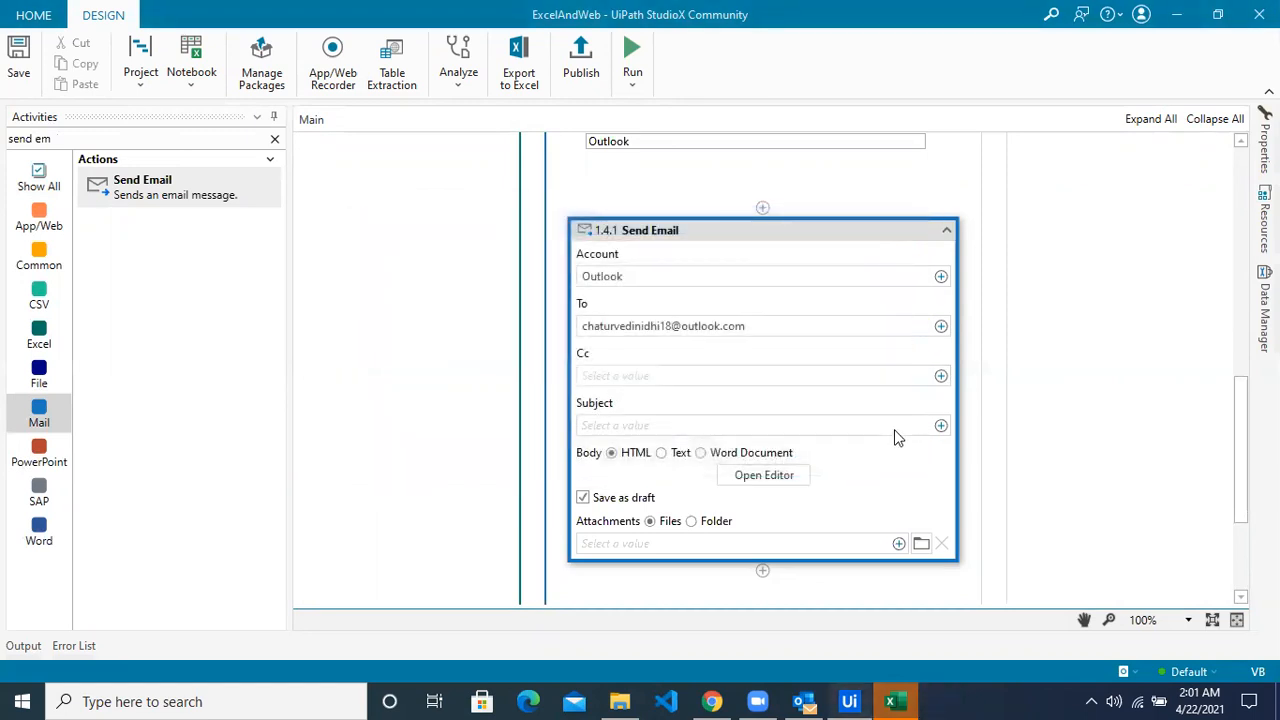
Set the e-mail subject to the text "Sales Report".
click(940, 425)
click(998, 575)
text(Sales Report)
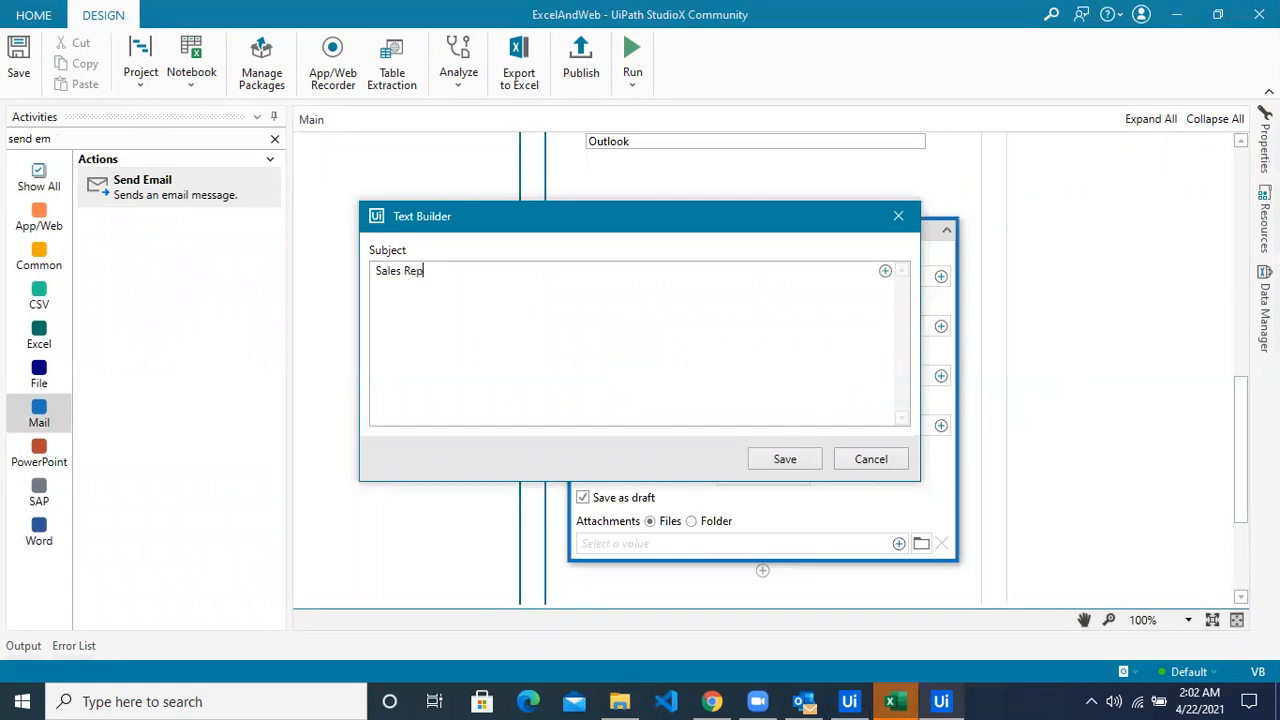
click(785, 459)
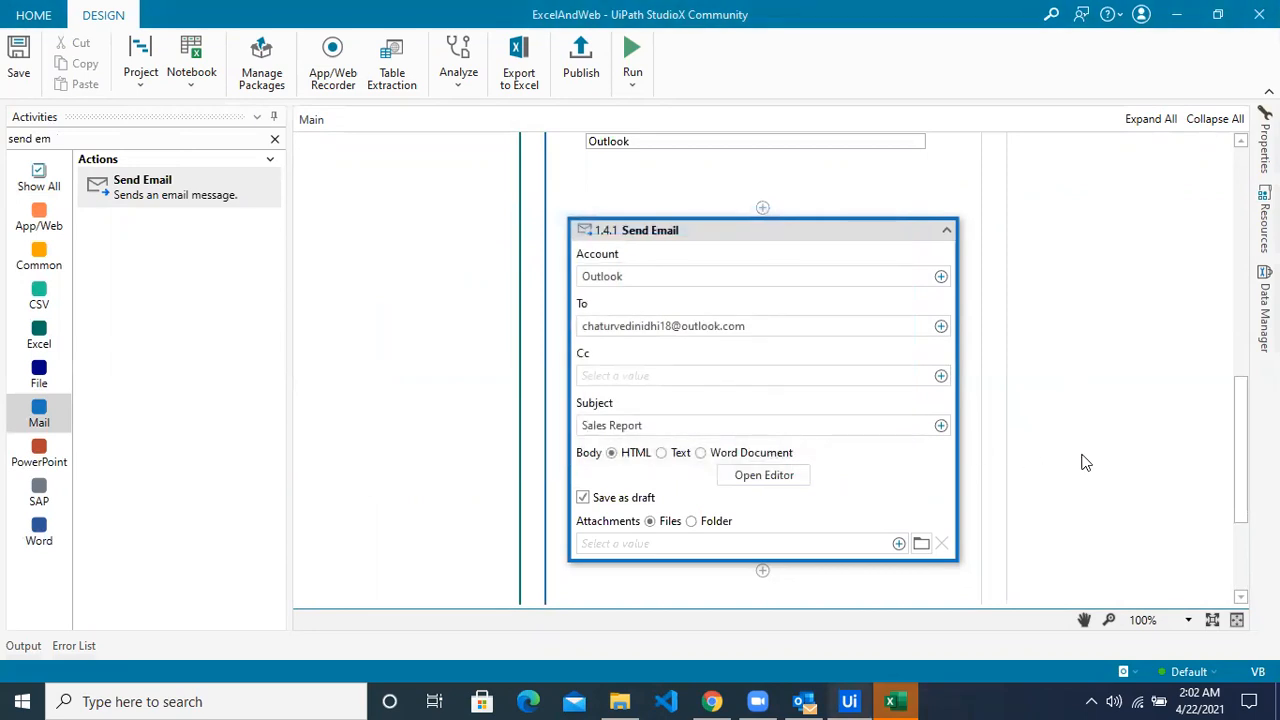
click(1126, 480)
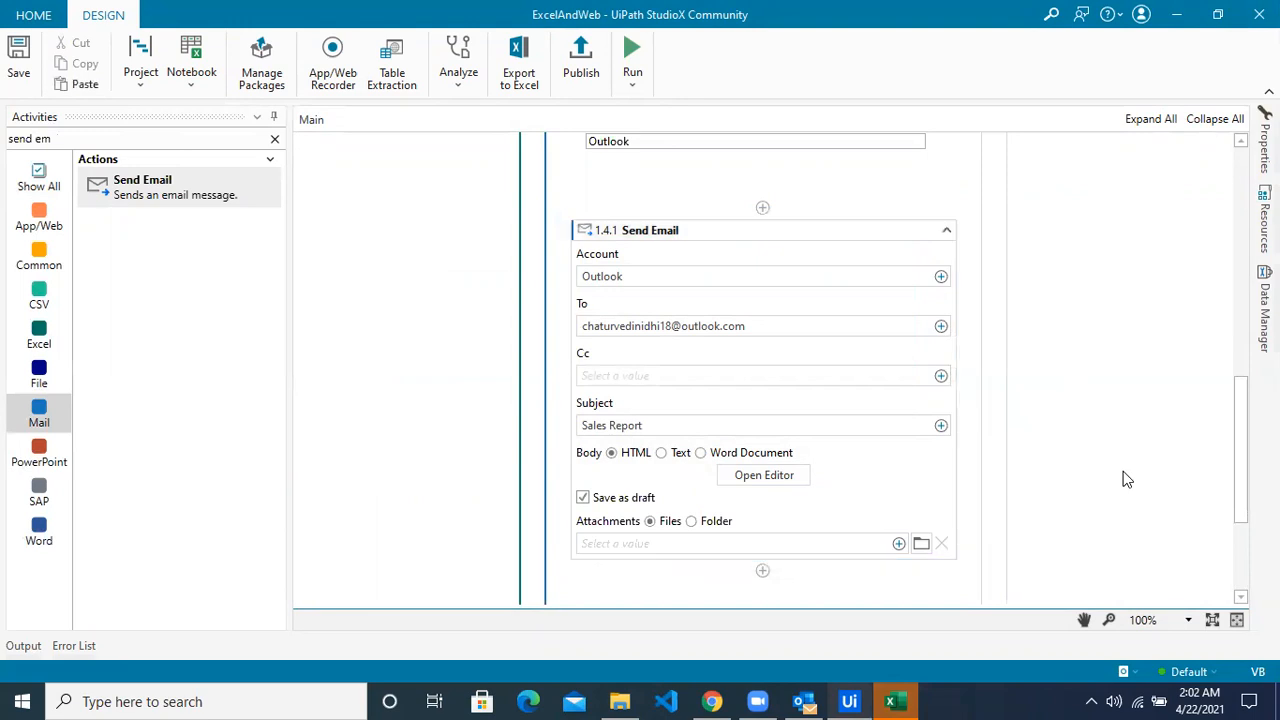
Turn off Save as draft for the Send Email activity.
scroll(1126, 483, down, 1)
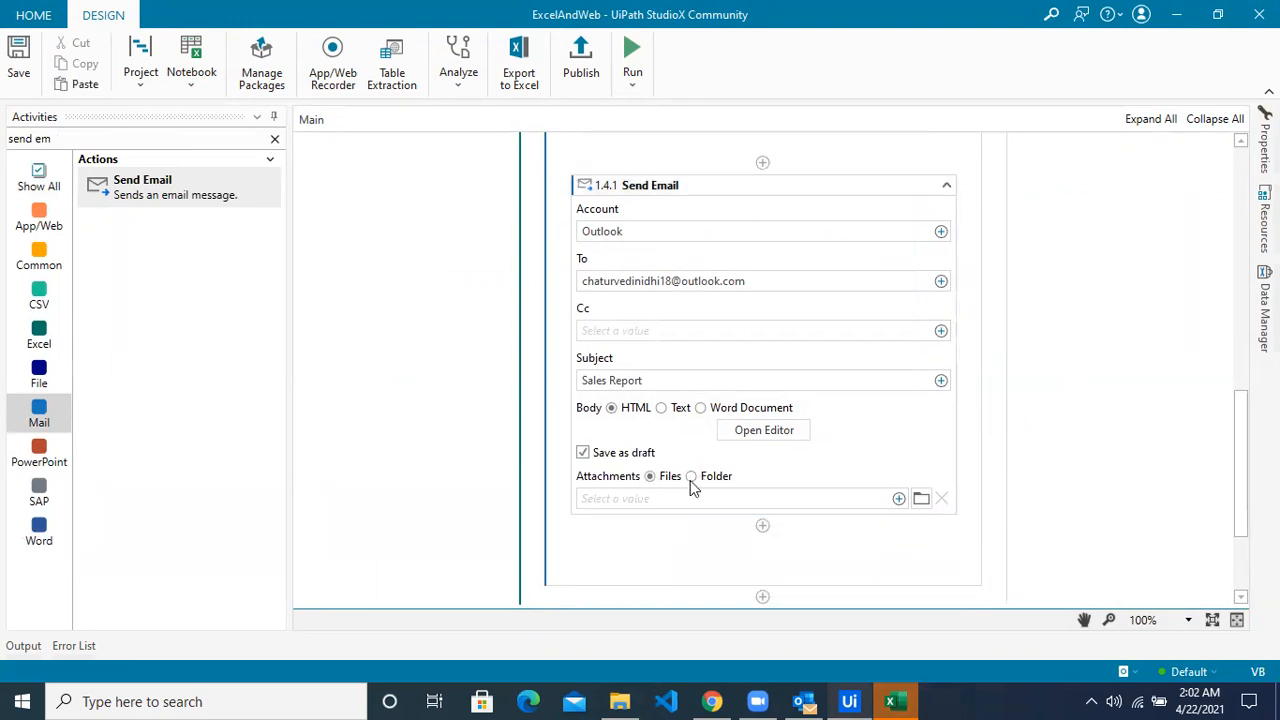
click(583, 453)
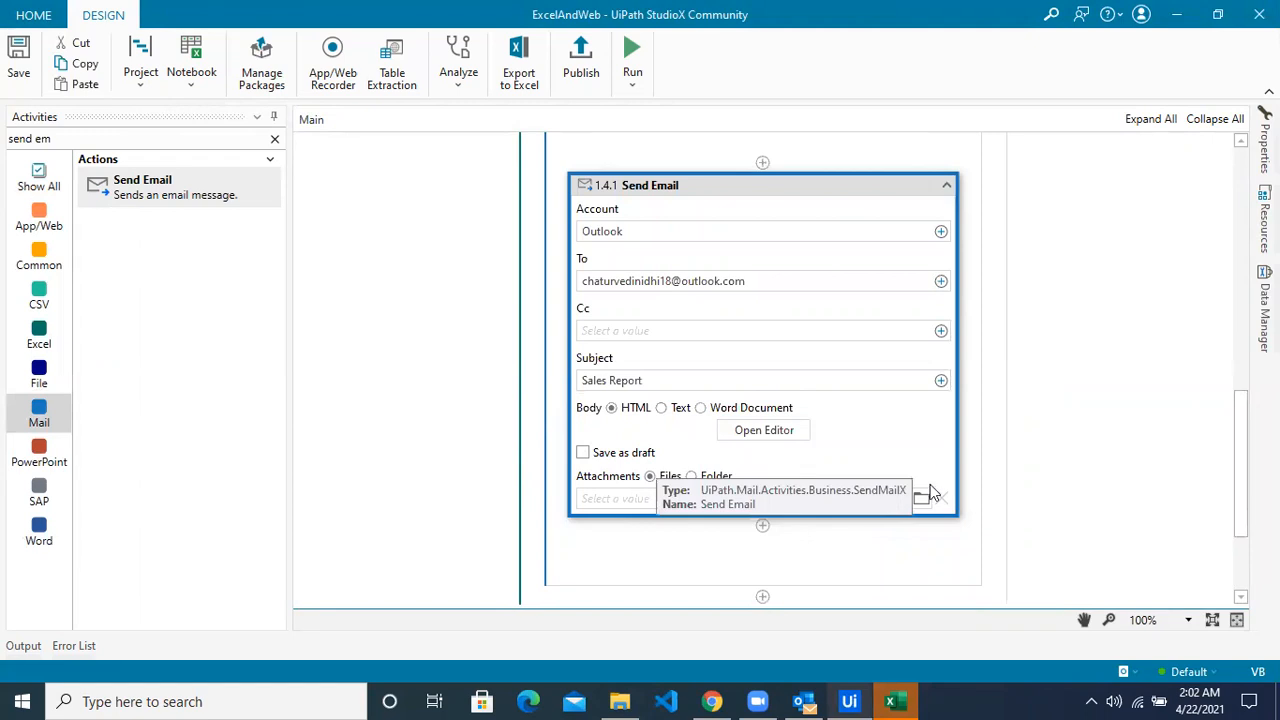
click(1063, 451)
scroll(1025, 455, down, 2)
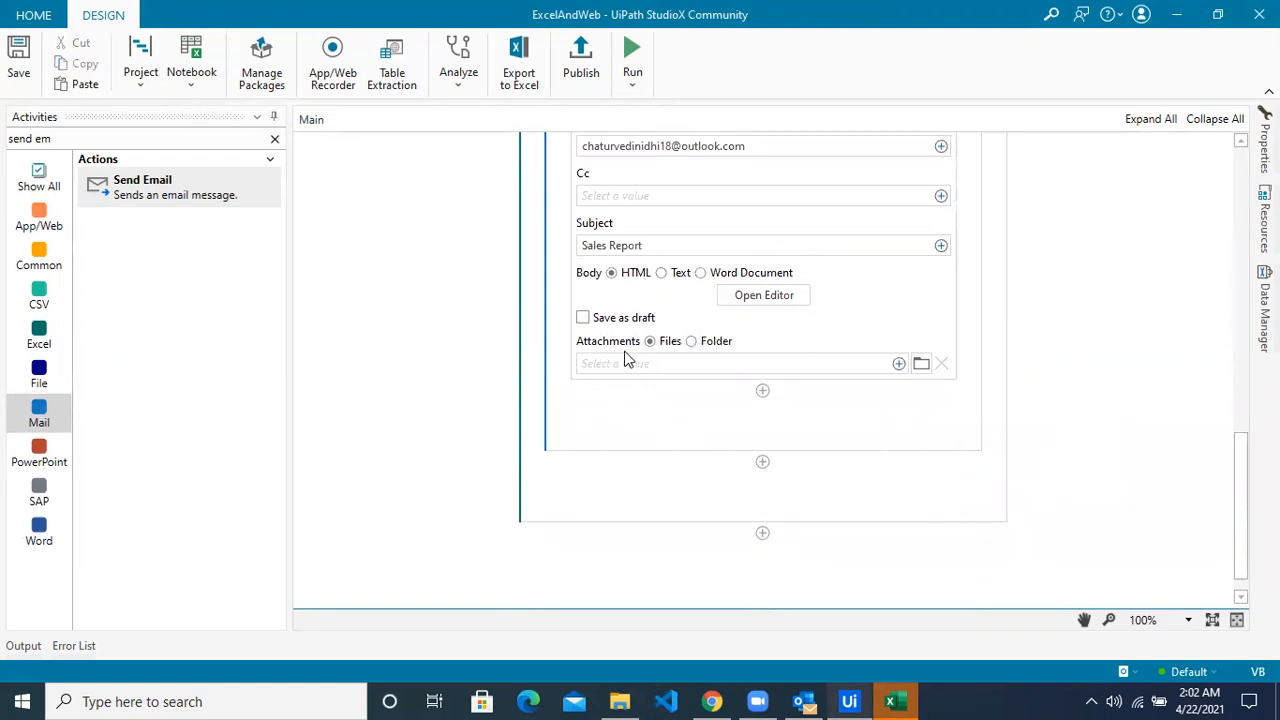
Attach Books_Report.xlsx from the Week3\Sales Report folder to the e-mail, reusing the folder path copied from File Explorer.
click(922, 365)
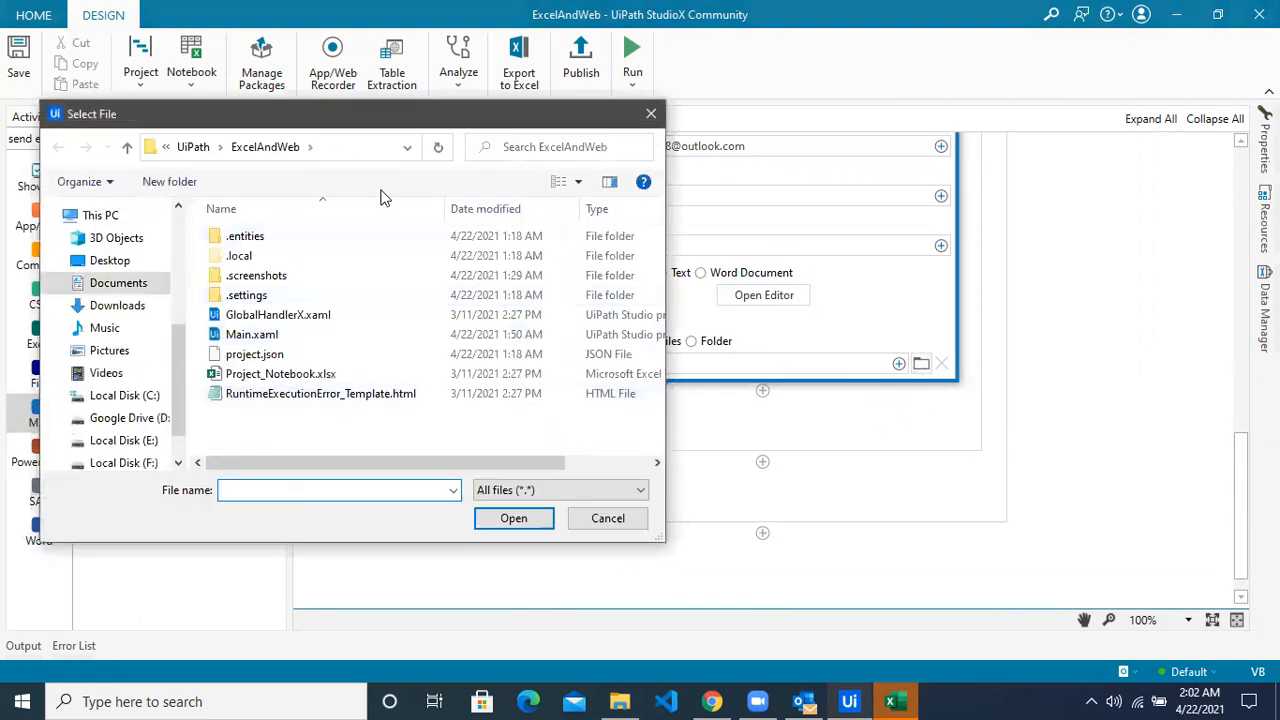
click(619, 701)
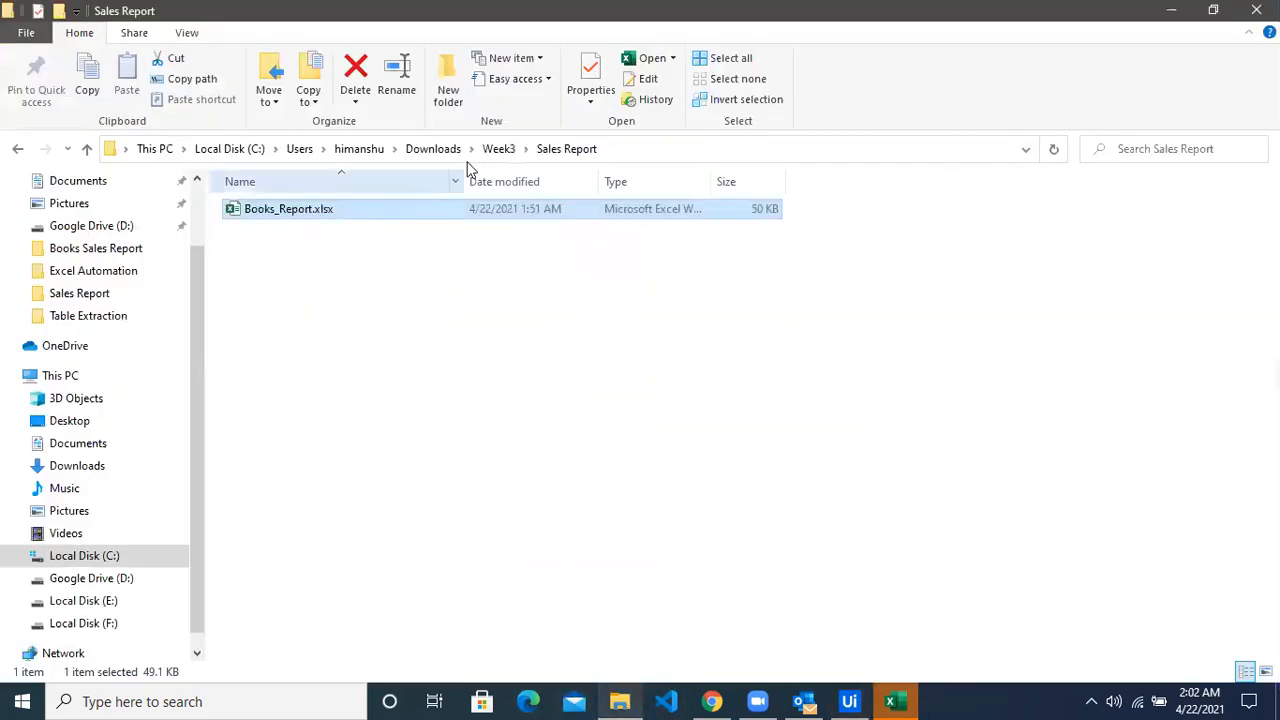
click(638, 148)
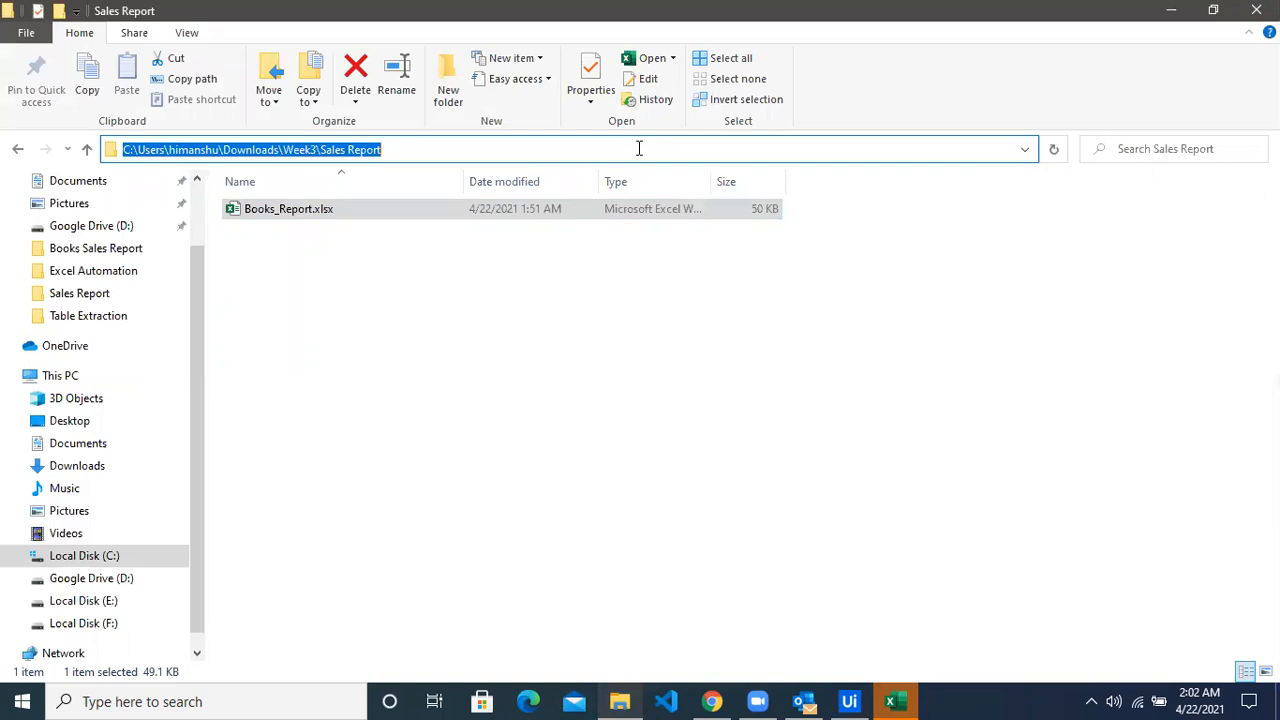
key(ctrl+c)
key(alt+Tab)
click(360, 147)
key(ctrl+v)
key(Return)
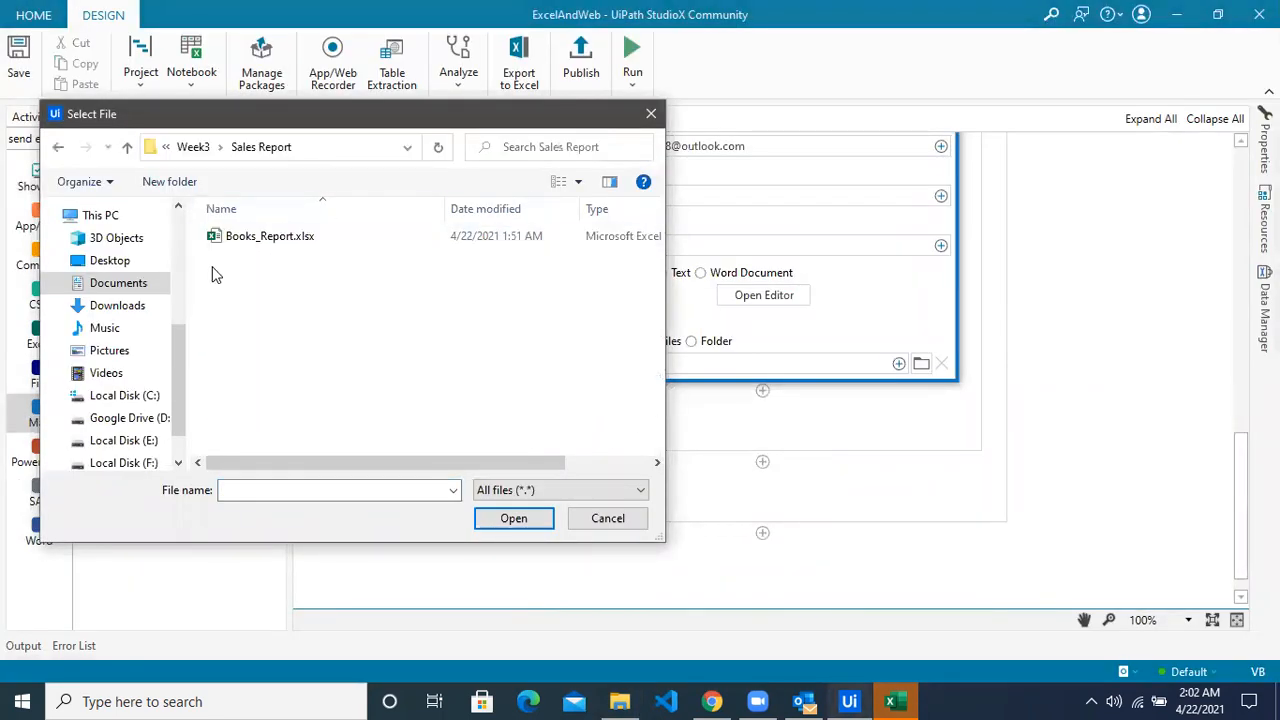
click(238, 244)
click(511, 520)
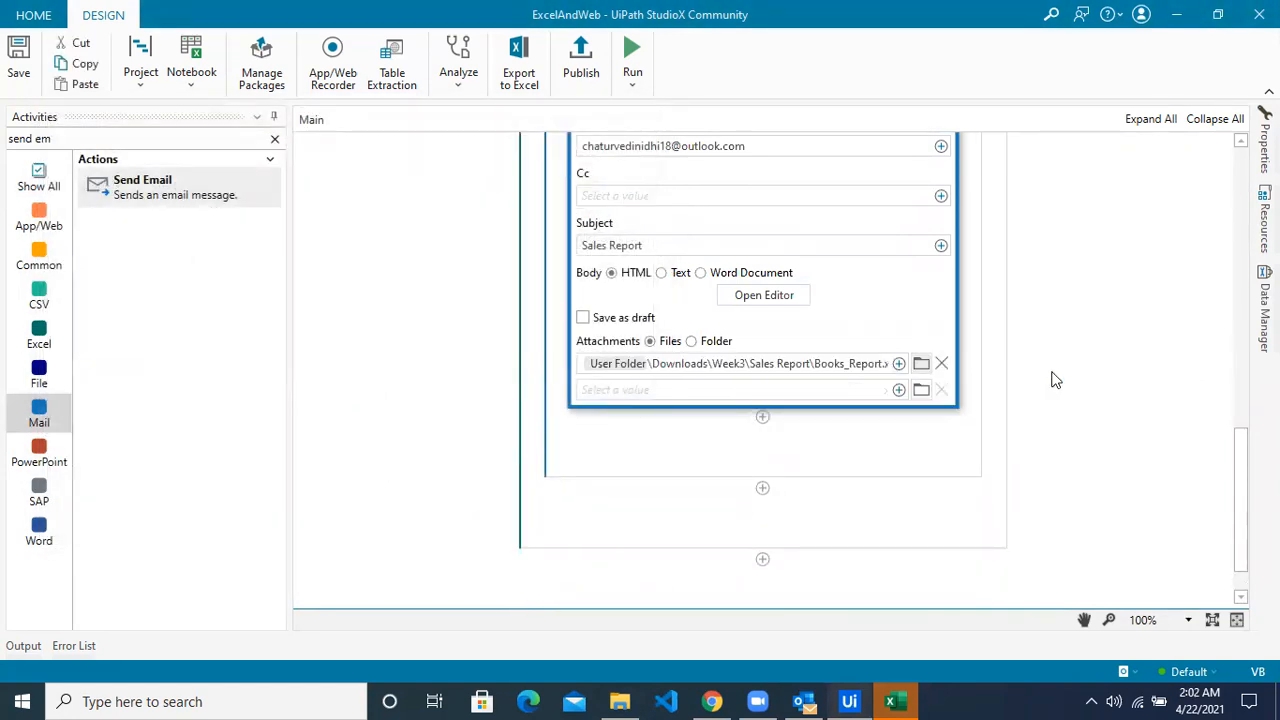
Collapse the Send Email and Use Desktop Outlook App activities and review the workflow's sequence of activities.
scroll(1076, 455, up, 3)
click(946, 367)
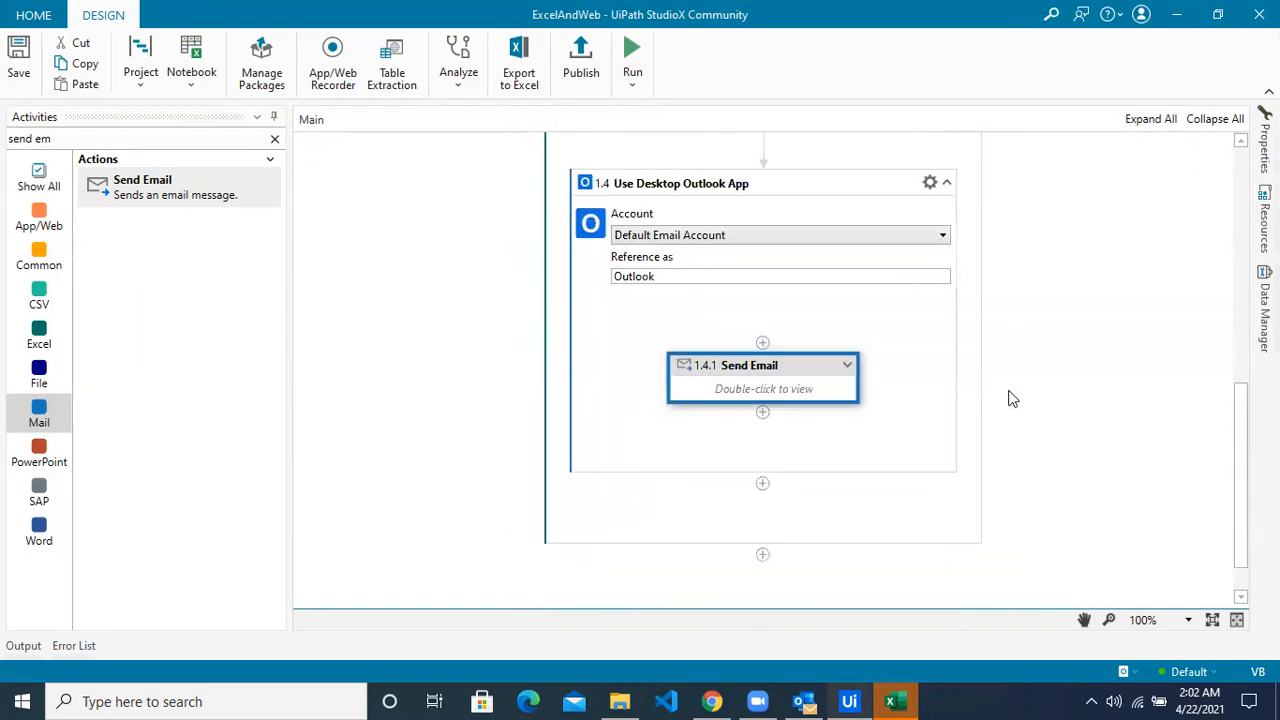
scroll(1000, 410, up, 3)
click(948, 318)
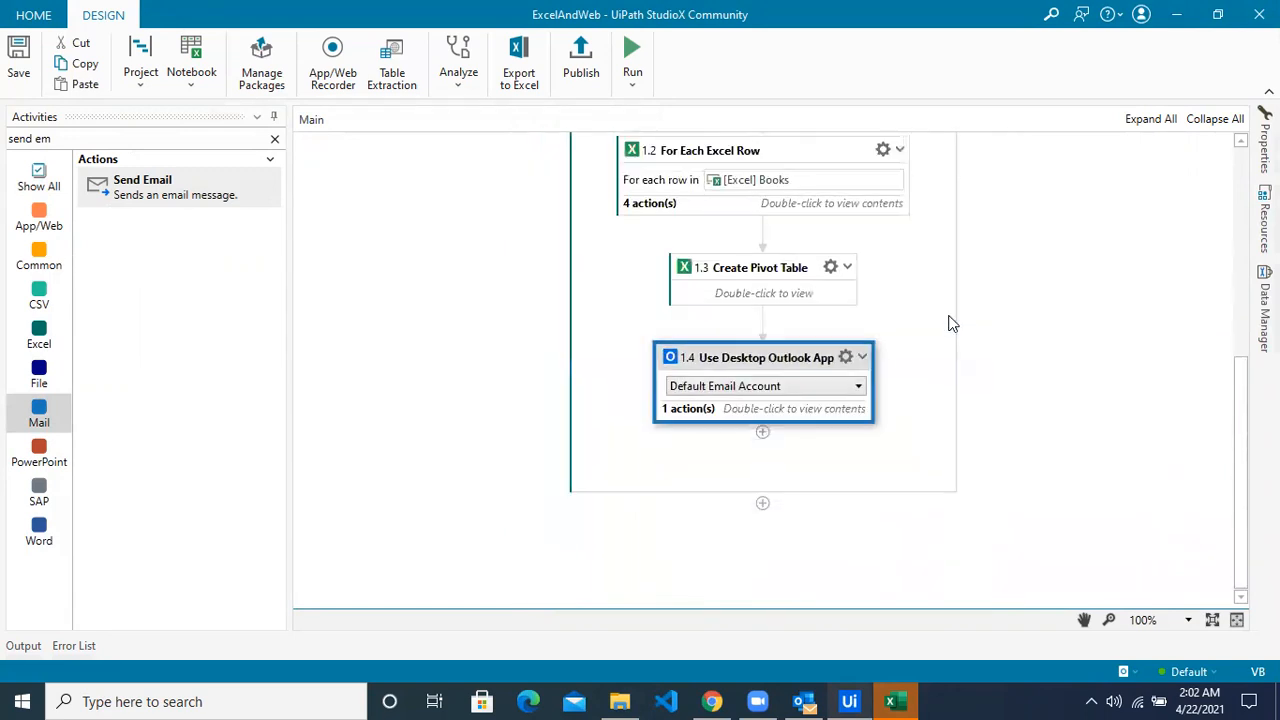
scroll(1126, 523, up, 3)
scroll(1124, 523, up, 2)
scroll(1124, 523, down, 3)
scroll(1000, 529, up, 3)
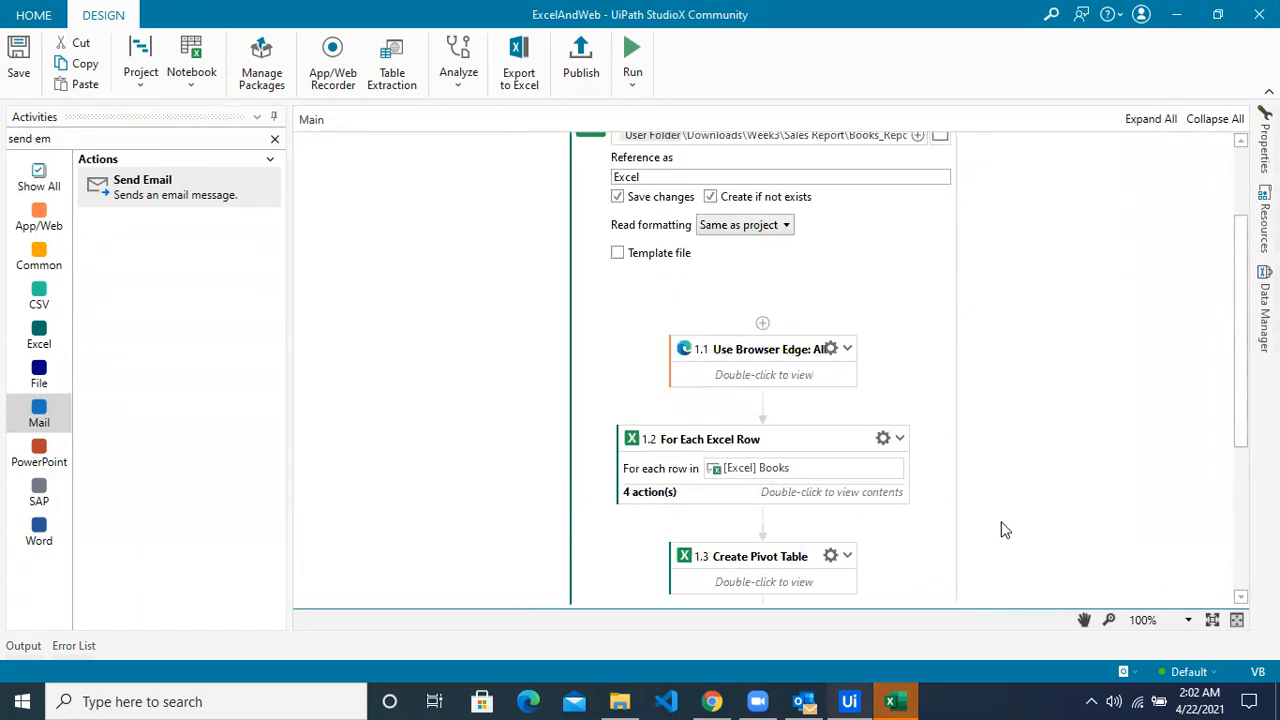
scroll(980, 505, down, 4)
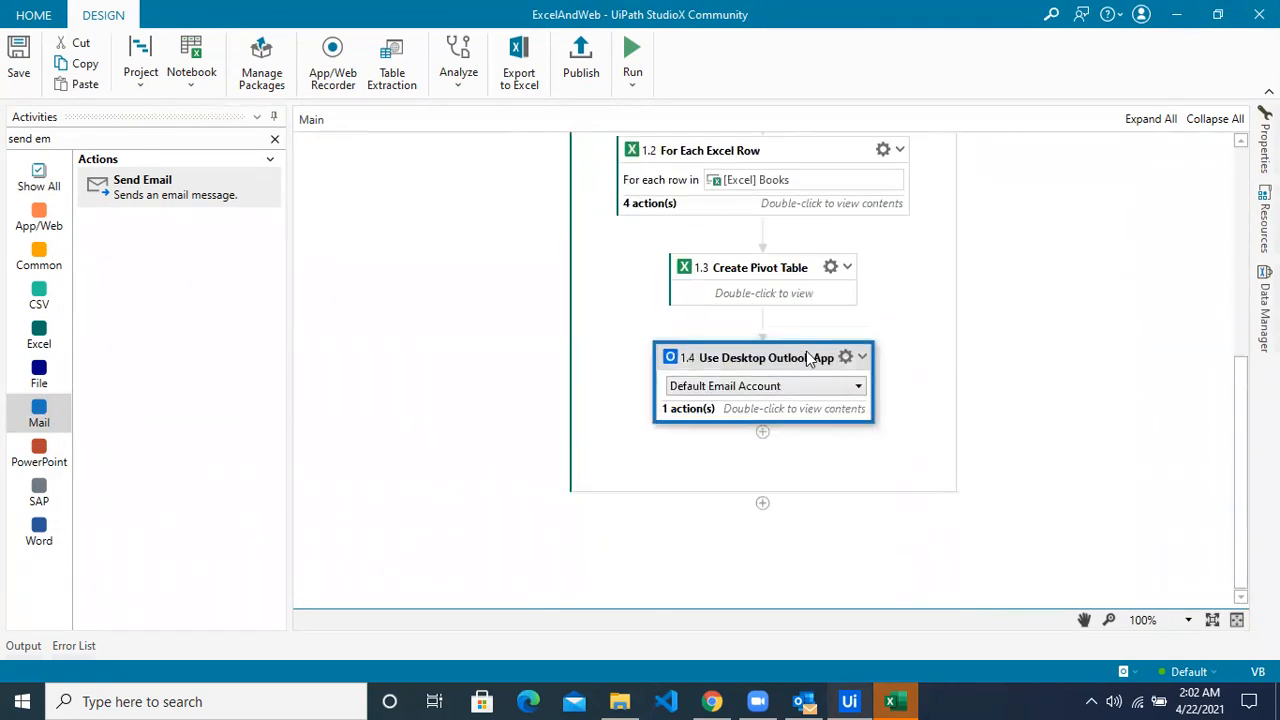
Move the Use Desktop Outlook App activity out of the Use Excel File container and place it directly after it.
drag(808, 426, 786, 531)
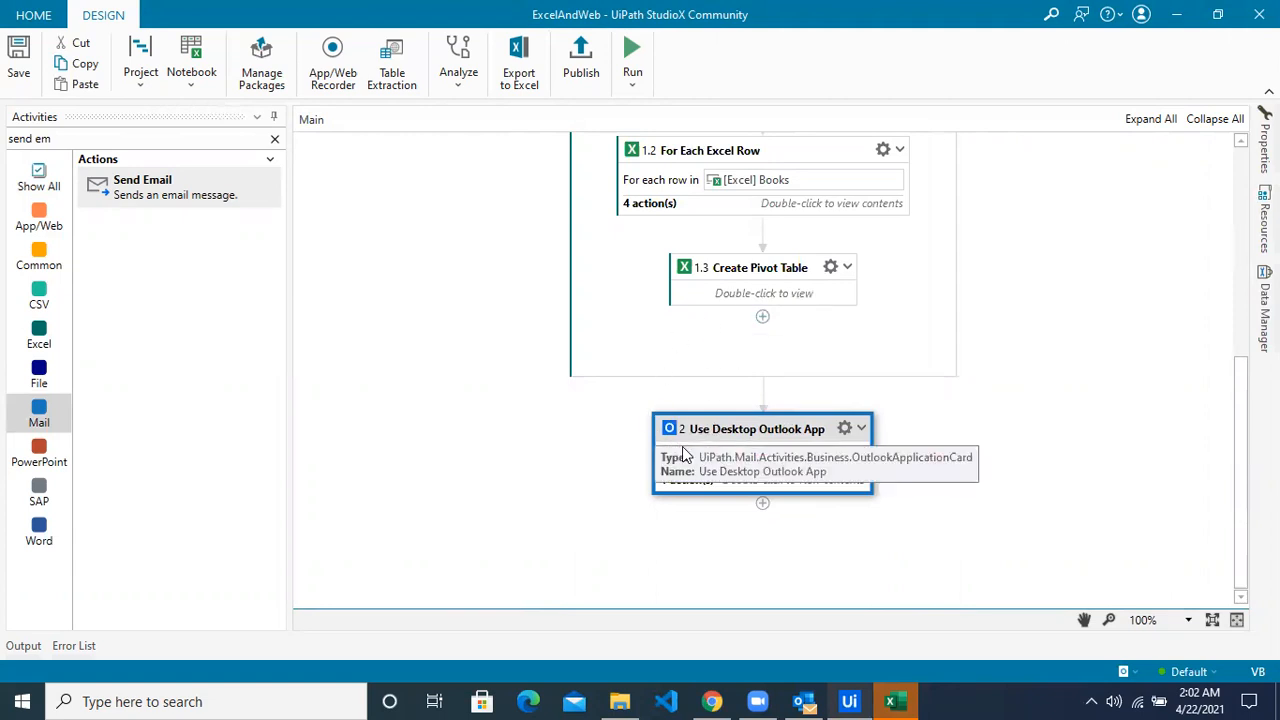
Switch to Excel, check the Extraction Price and Total columns and the Genre Overview sheet of Books_Report.xlsx, and close the workbook.
click(893, 701)
scroll(738, 467, up, 20)
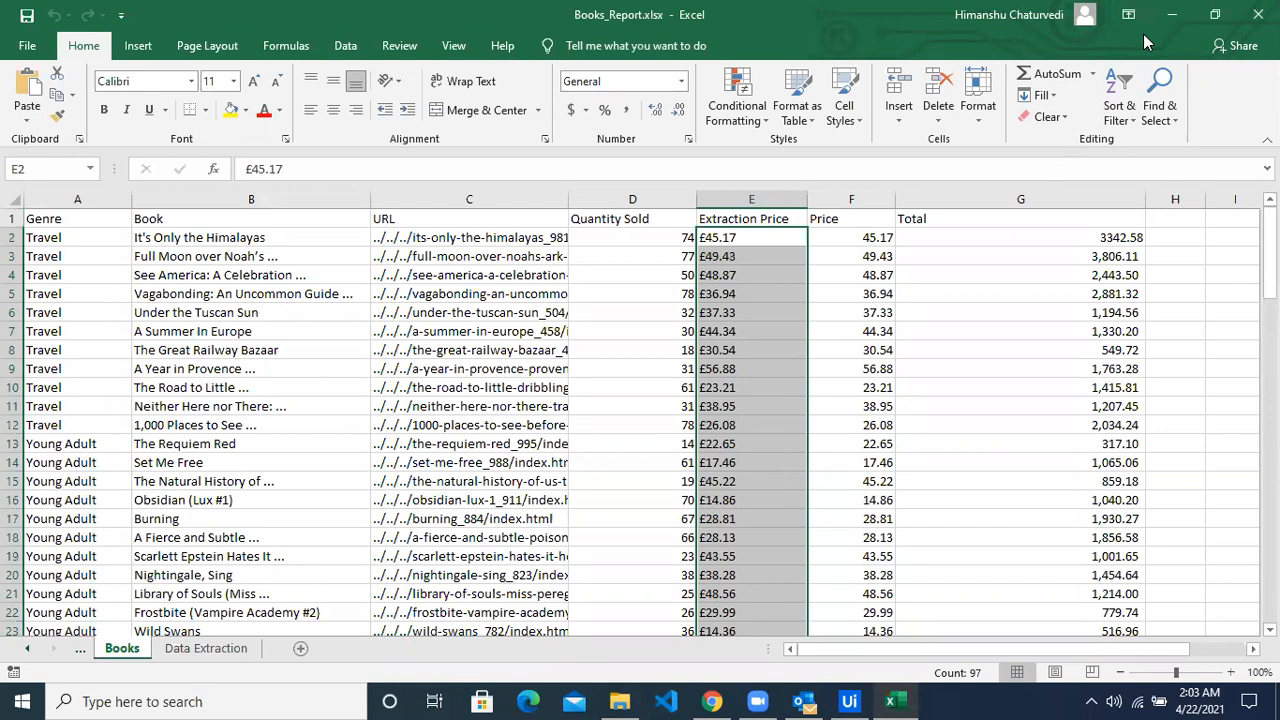
click(785, 191)
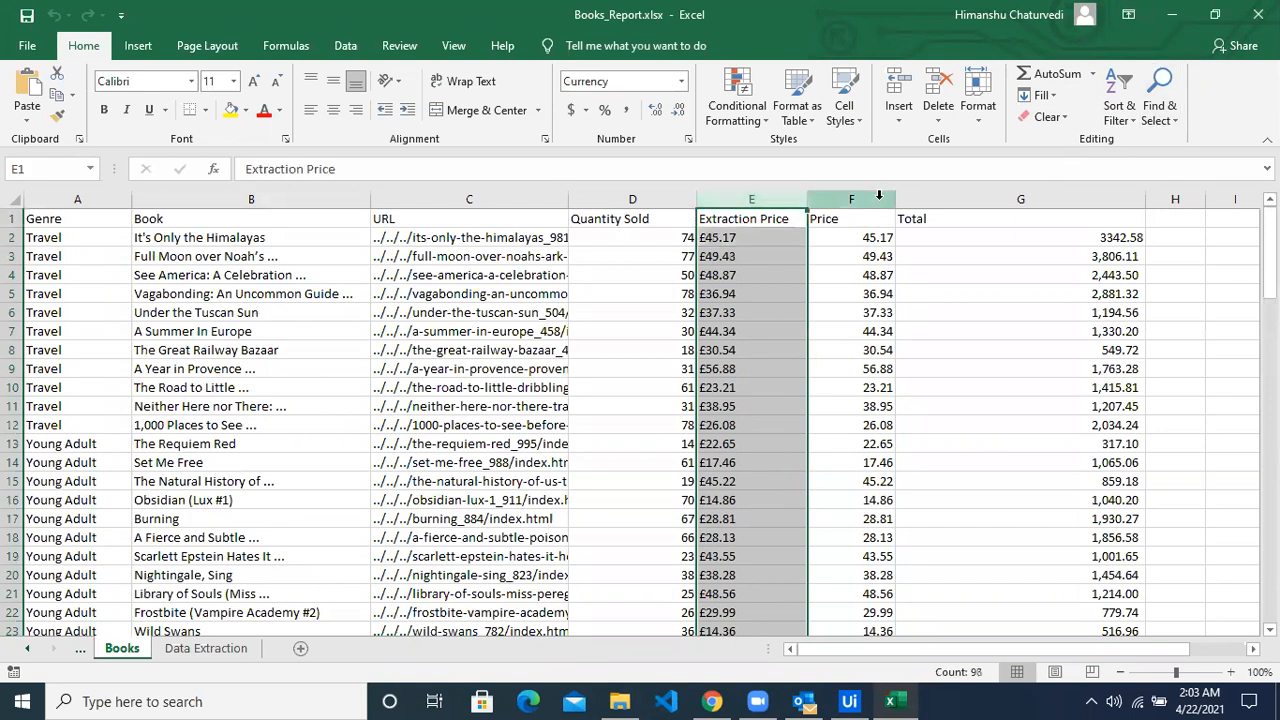
click(960, 193)
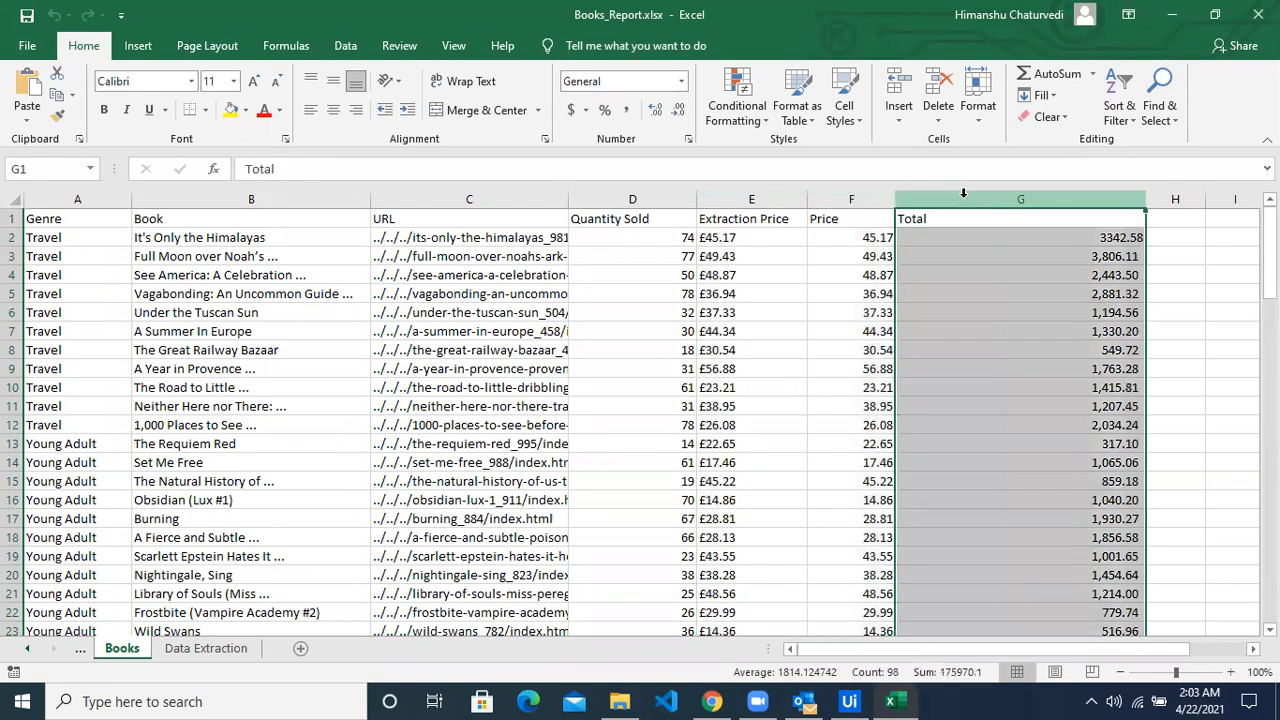
click(28, 648)
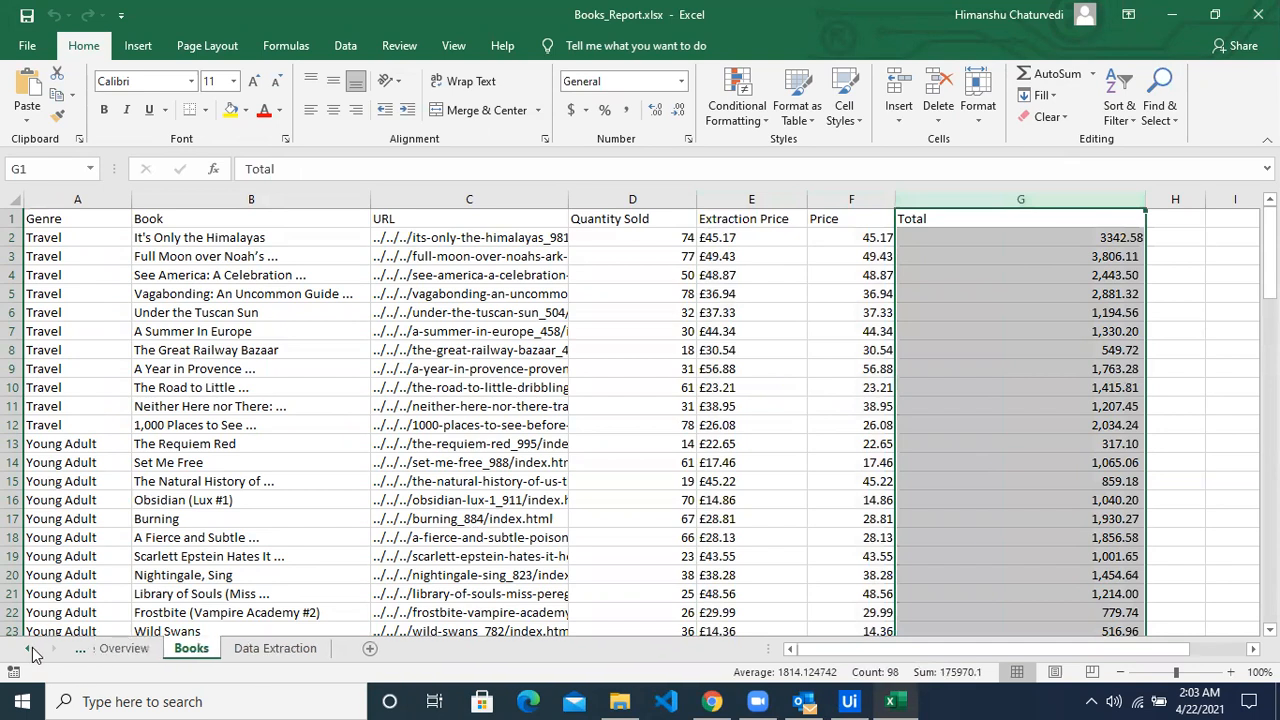
click(150, 648)
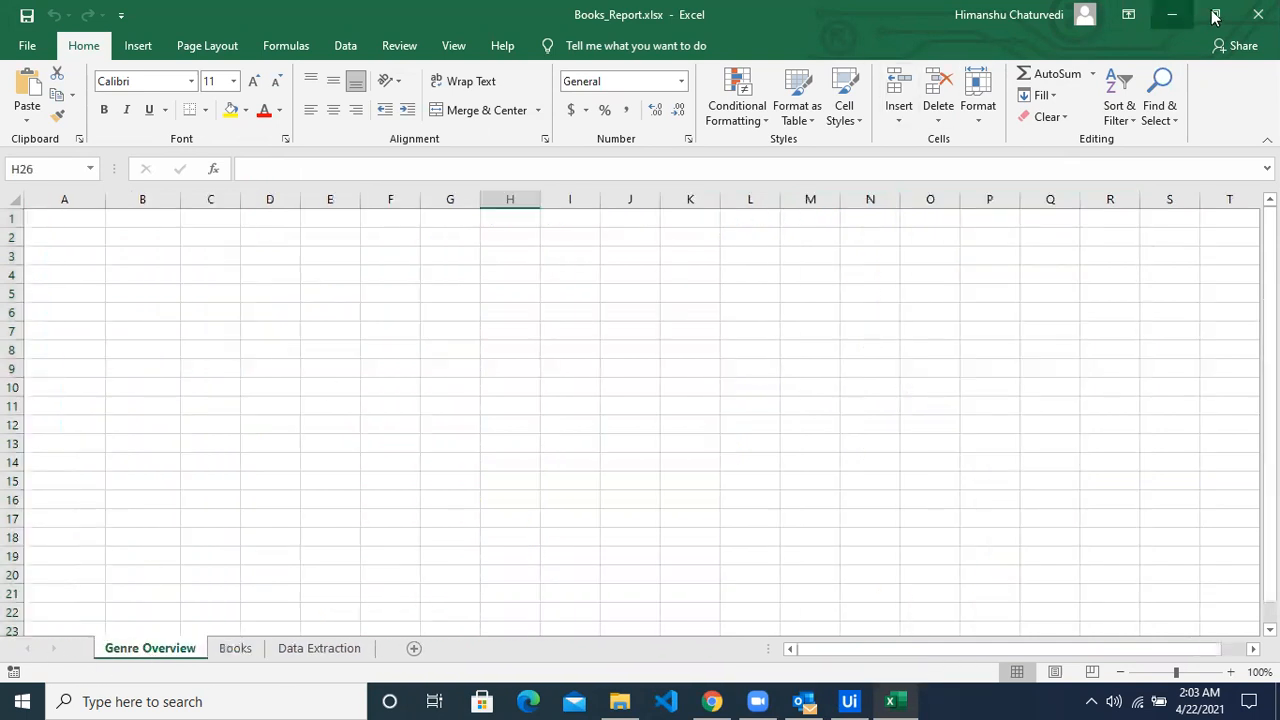
click(1258, 14)
Review the whole workflow in StudioX, from Use Excel File and its nested activities to Use Desktop Outlook App.
scroll(994, 503, up, 5)
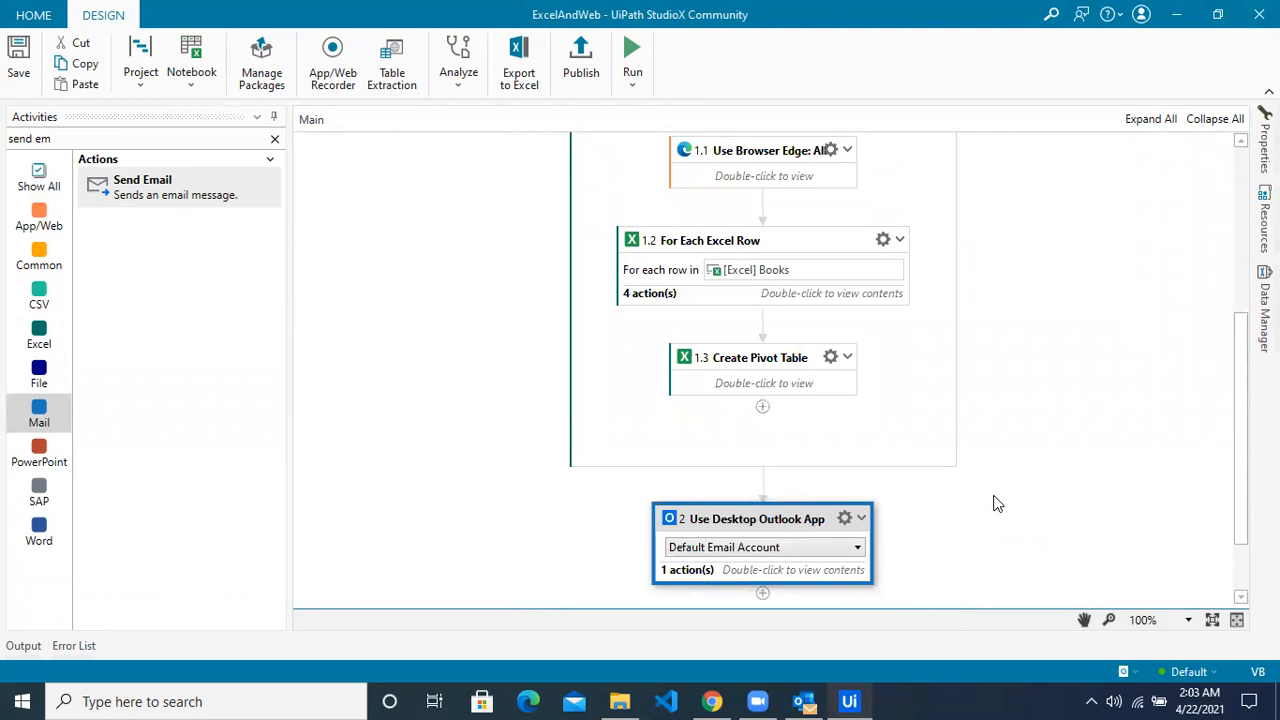
scroll(1063, 494, up, 3)
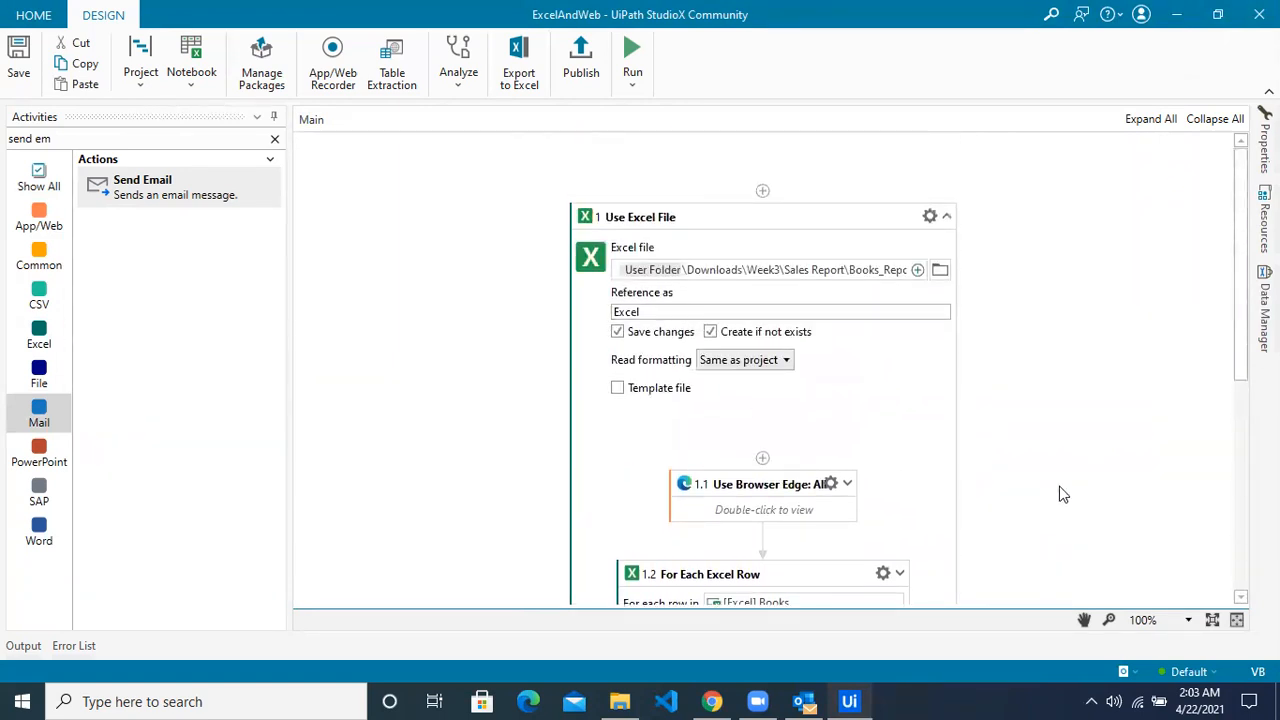
scroll(1061, 490, down, 4)
scroll(1102, 485, down, 1)
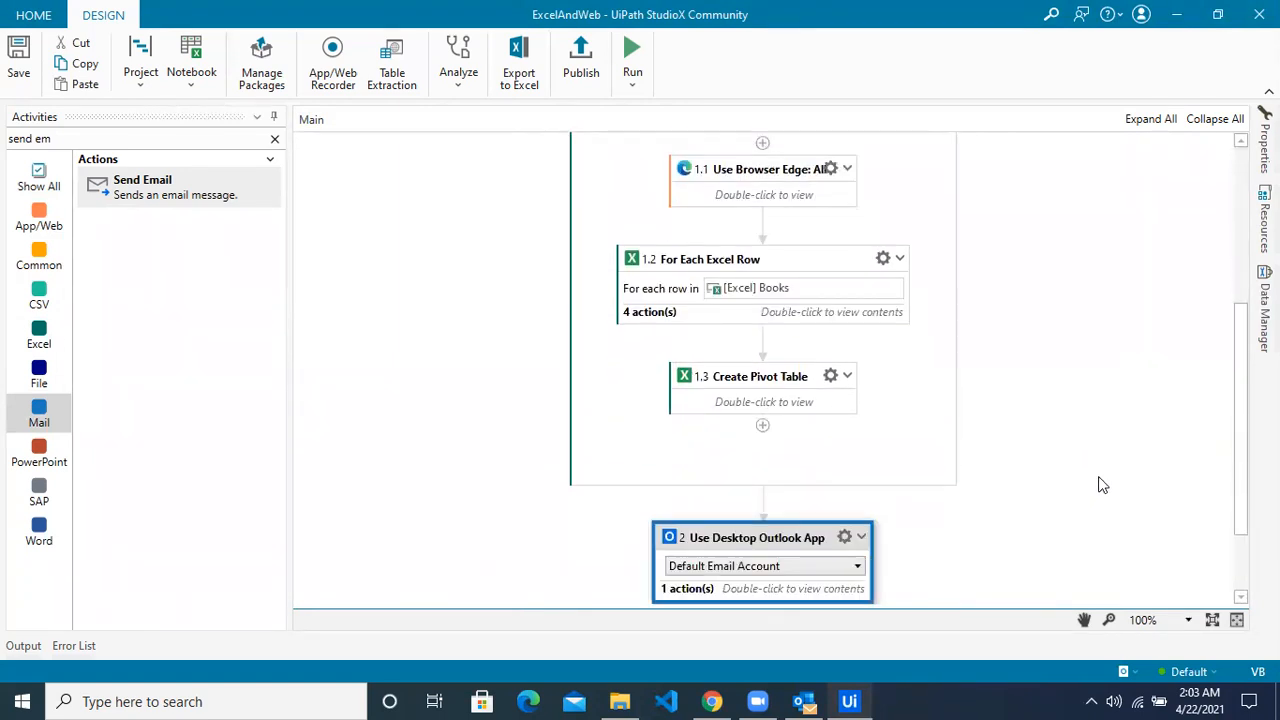
scroll(1102, 485, down, 1)
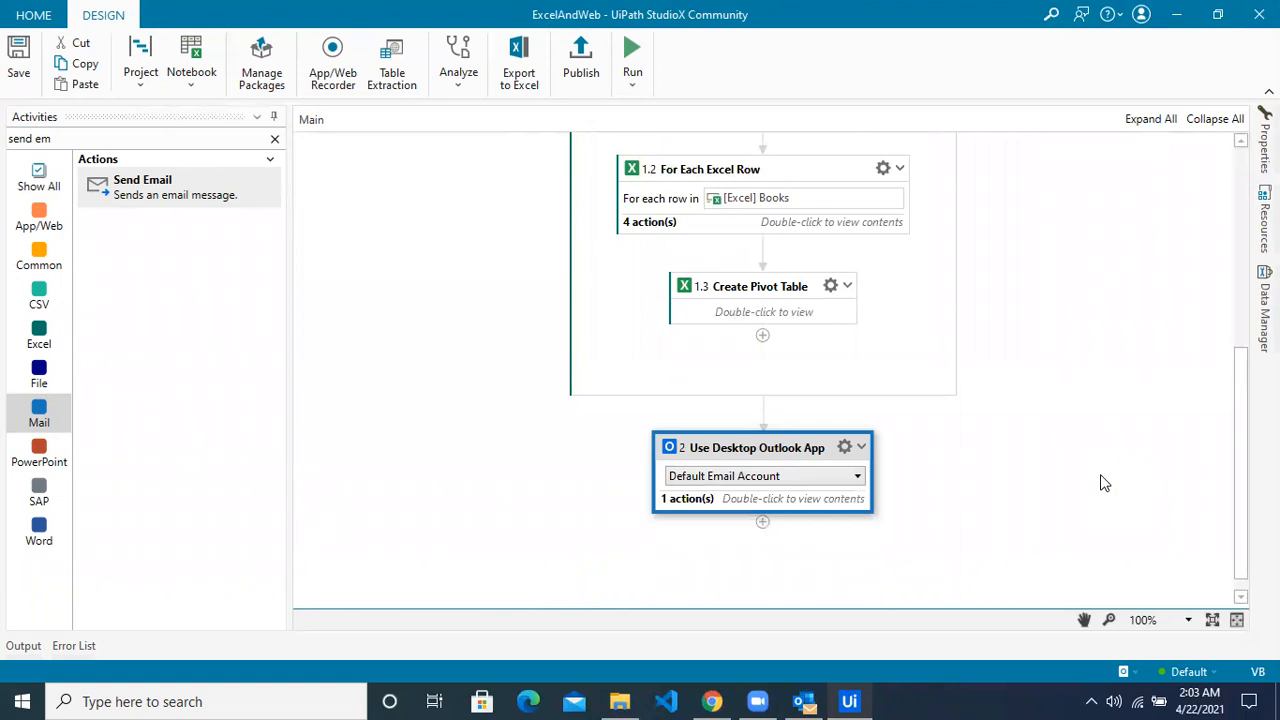
scroll(1100, 470, up, 4)
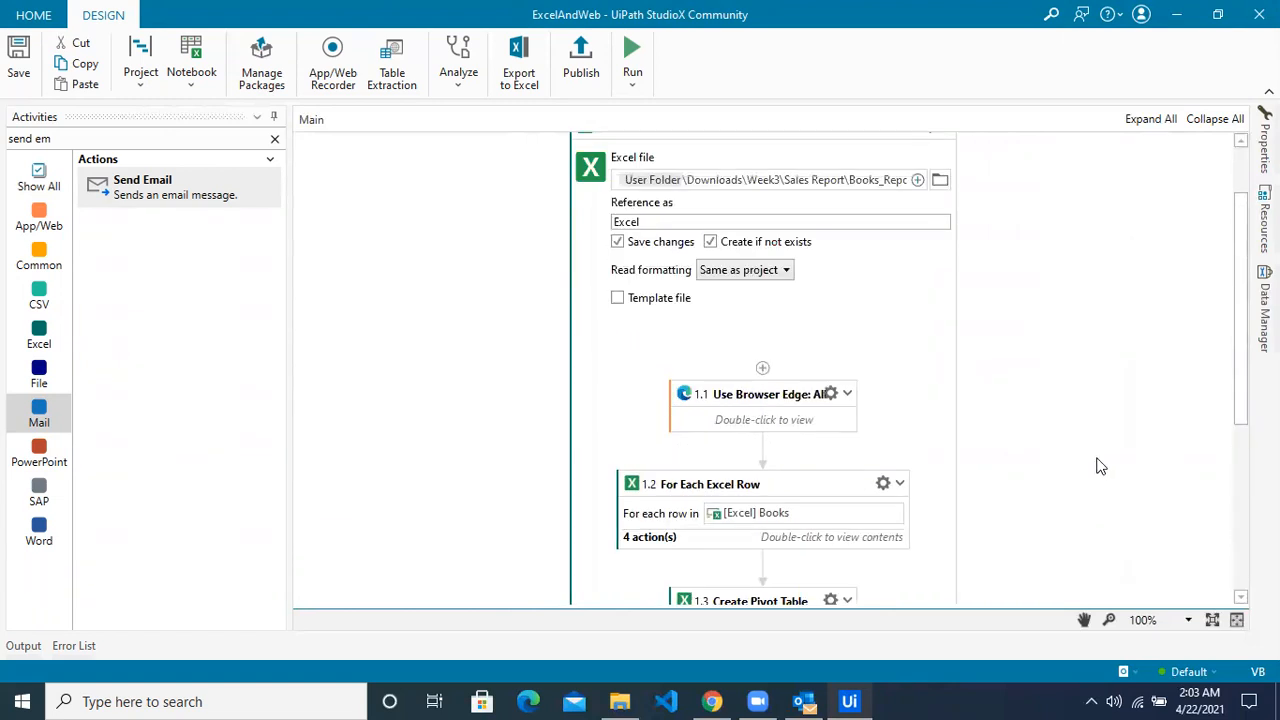
scroll(1100, 466, down, 1)
scroll(1100, 466, up, 3)
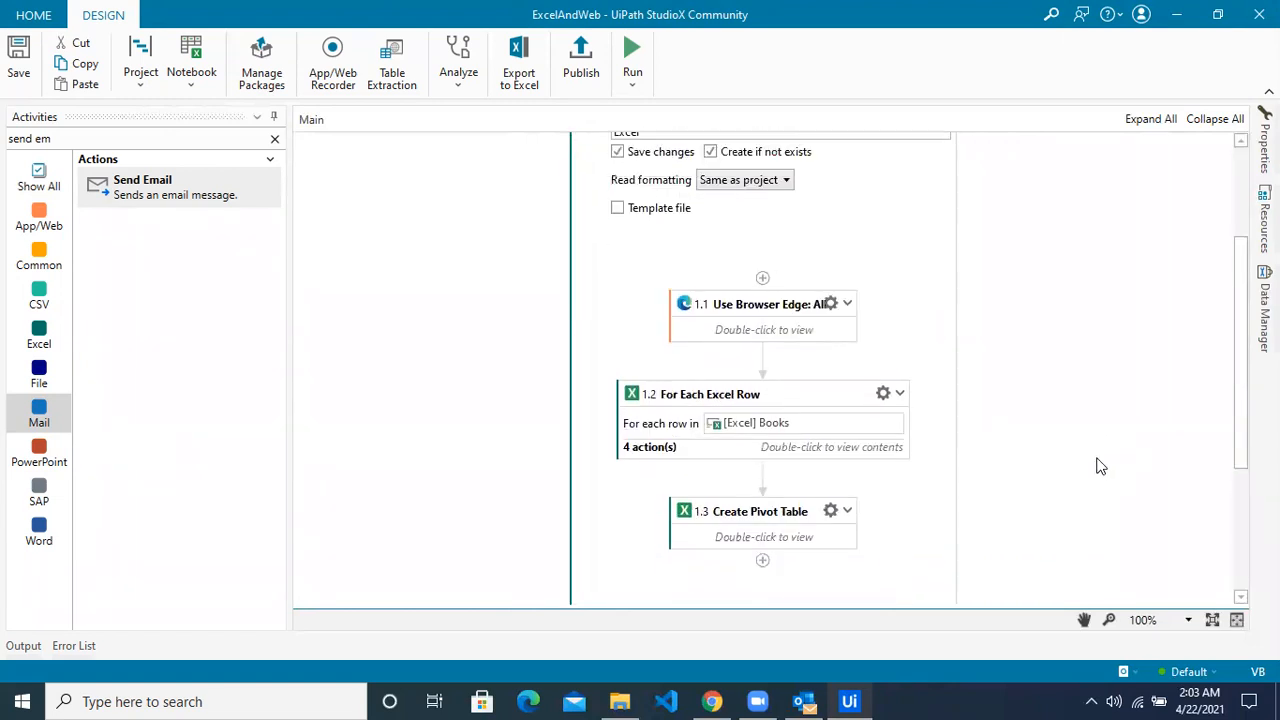
scroll(1100, 466, down, 1)
scroll(1100, 466, up, 1)
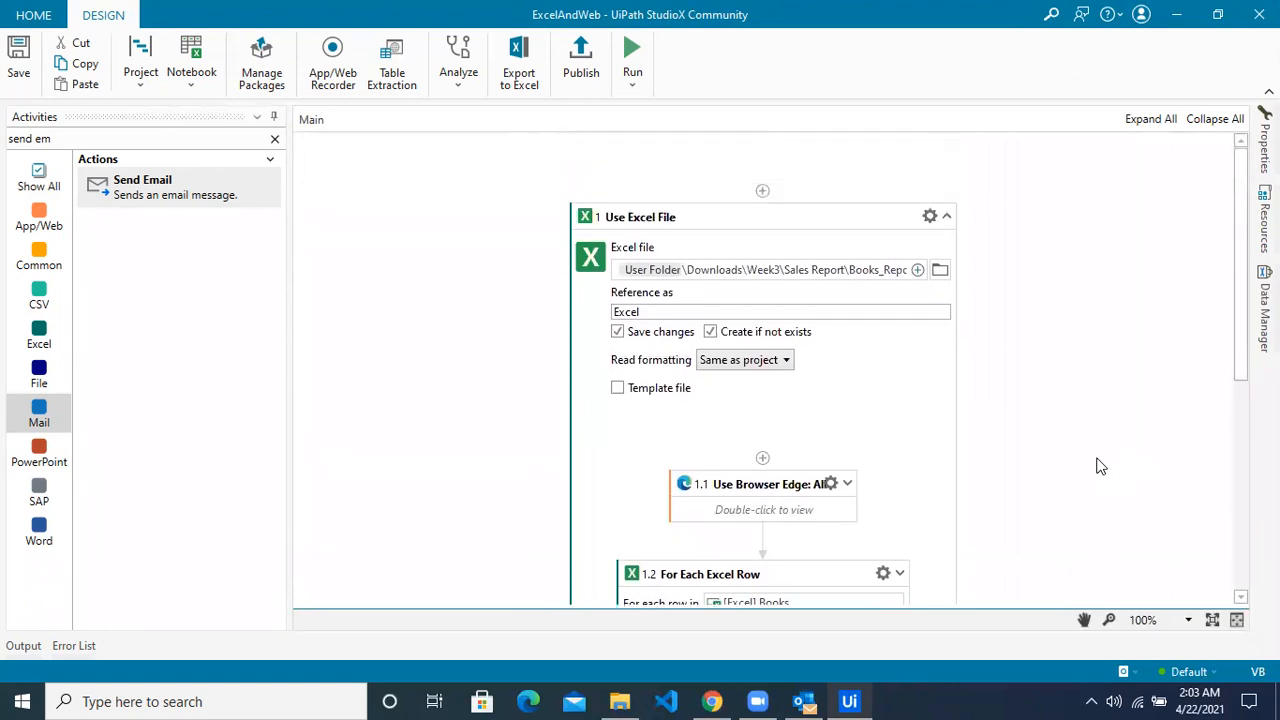
scroll(1100, 466, down, 2)
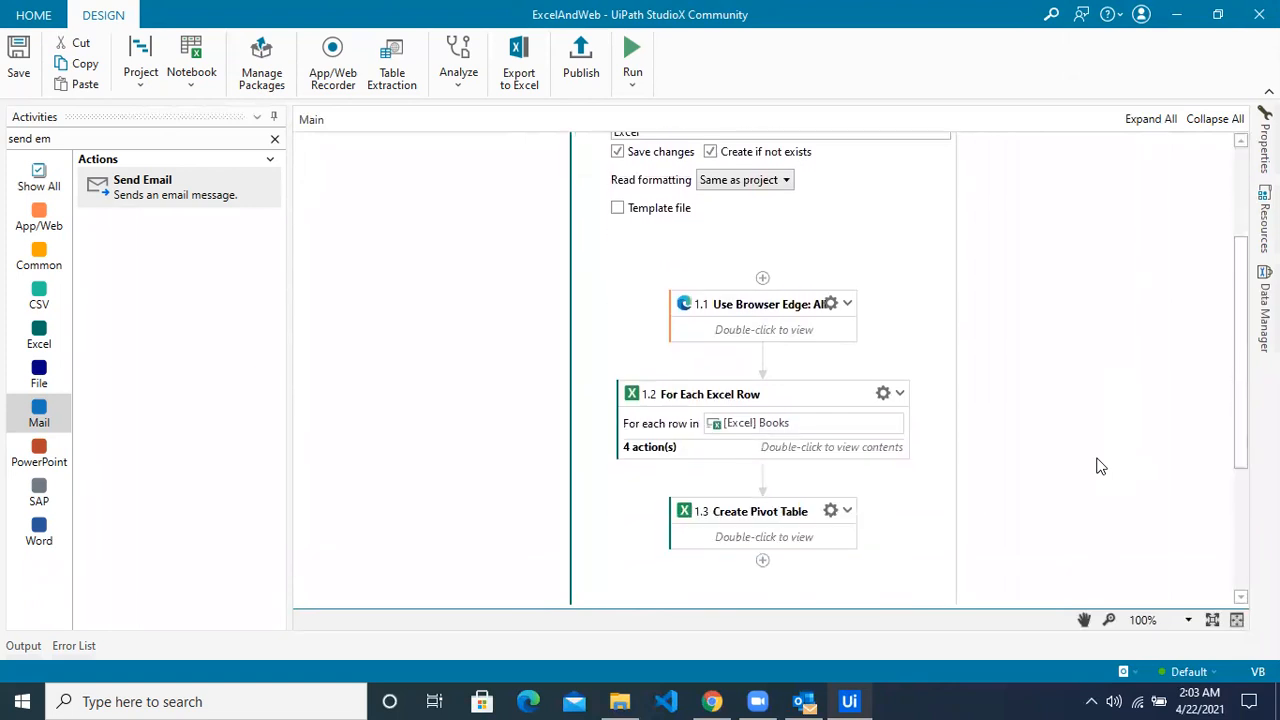
Run the automation starting from the Create Pivot Table activity.
scroll(1100, 466, down, 1)
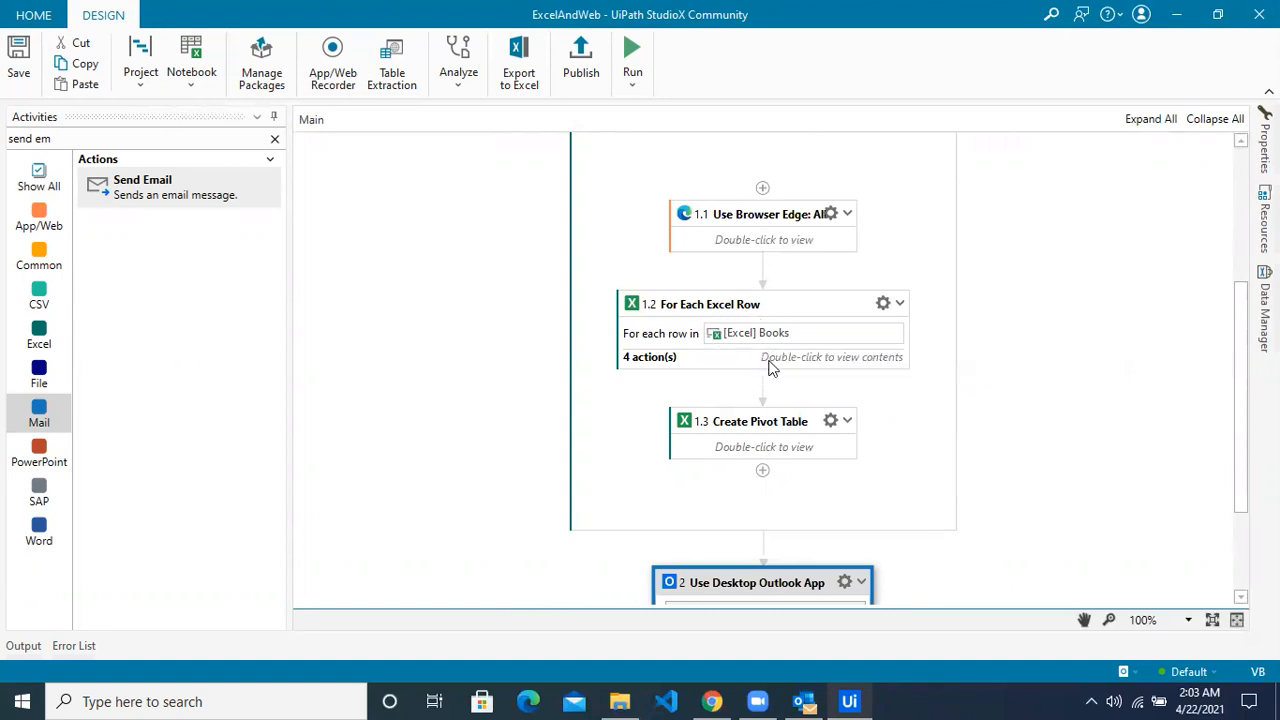
click(790, 420)
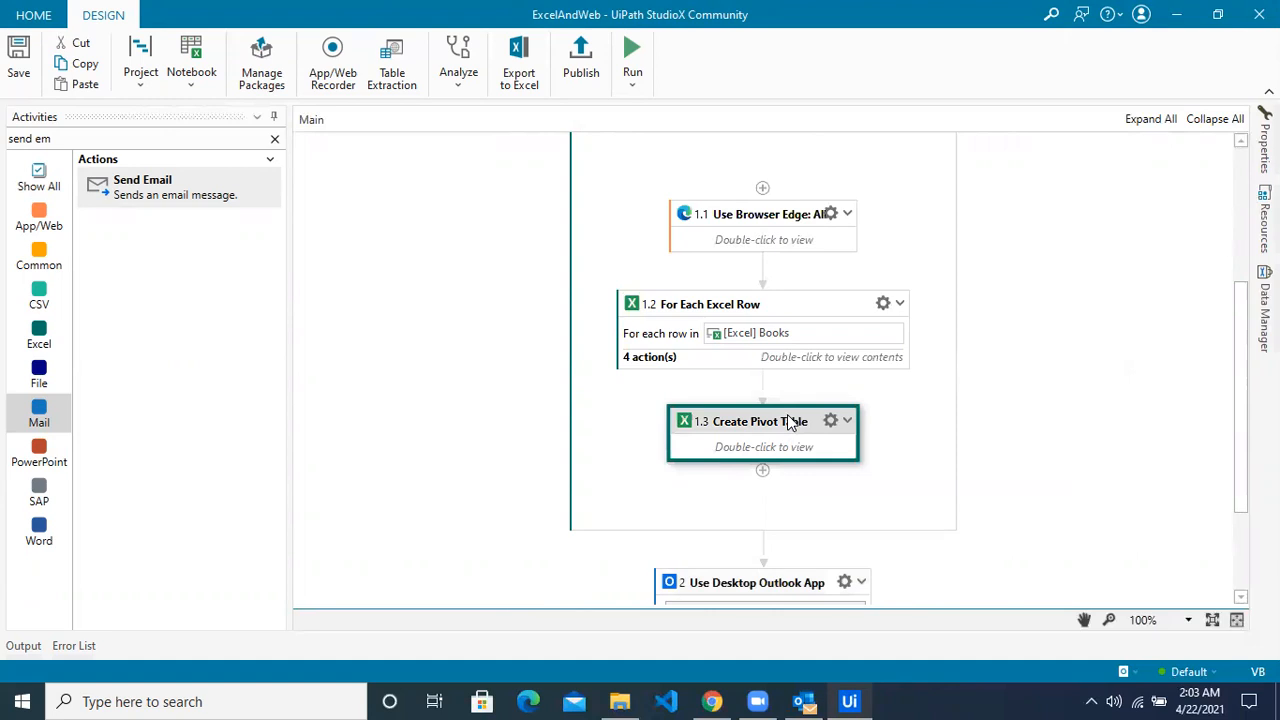
right_click(790, 421)
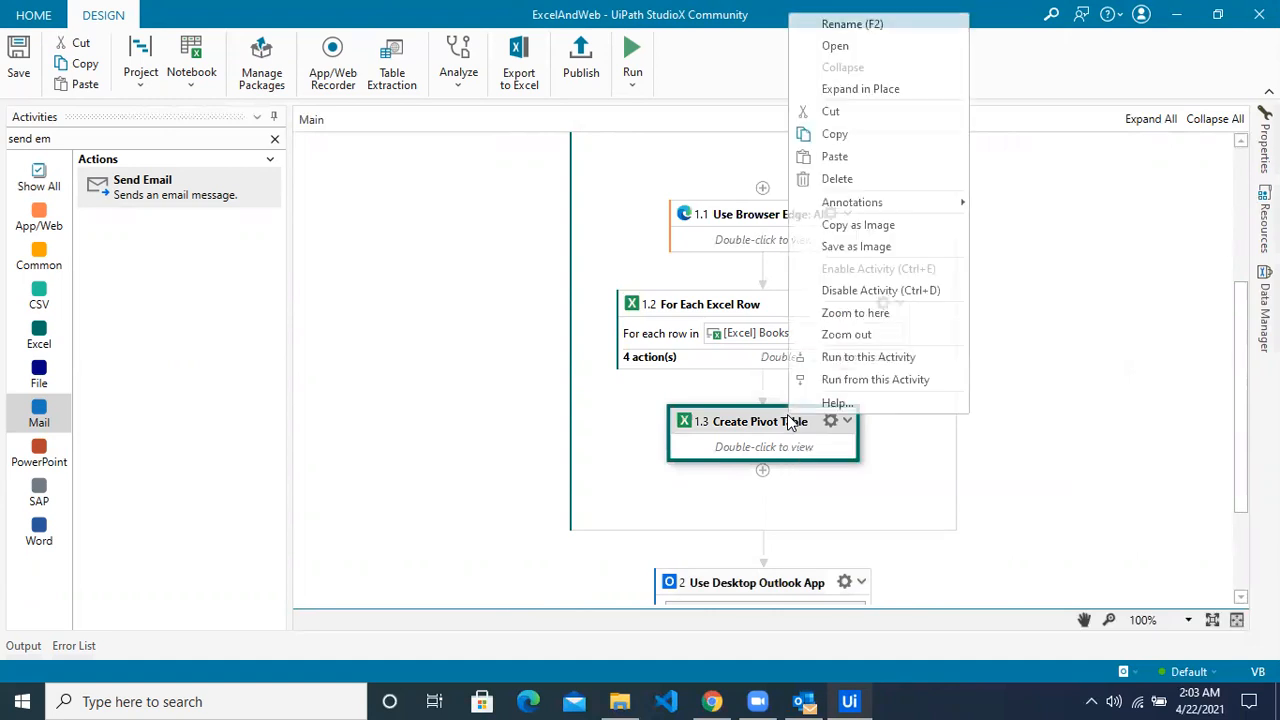
click(855, 380)
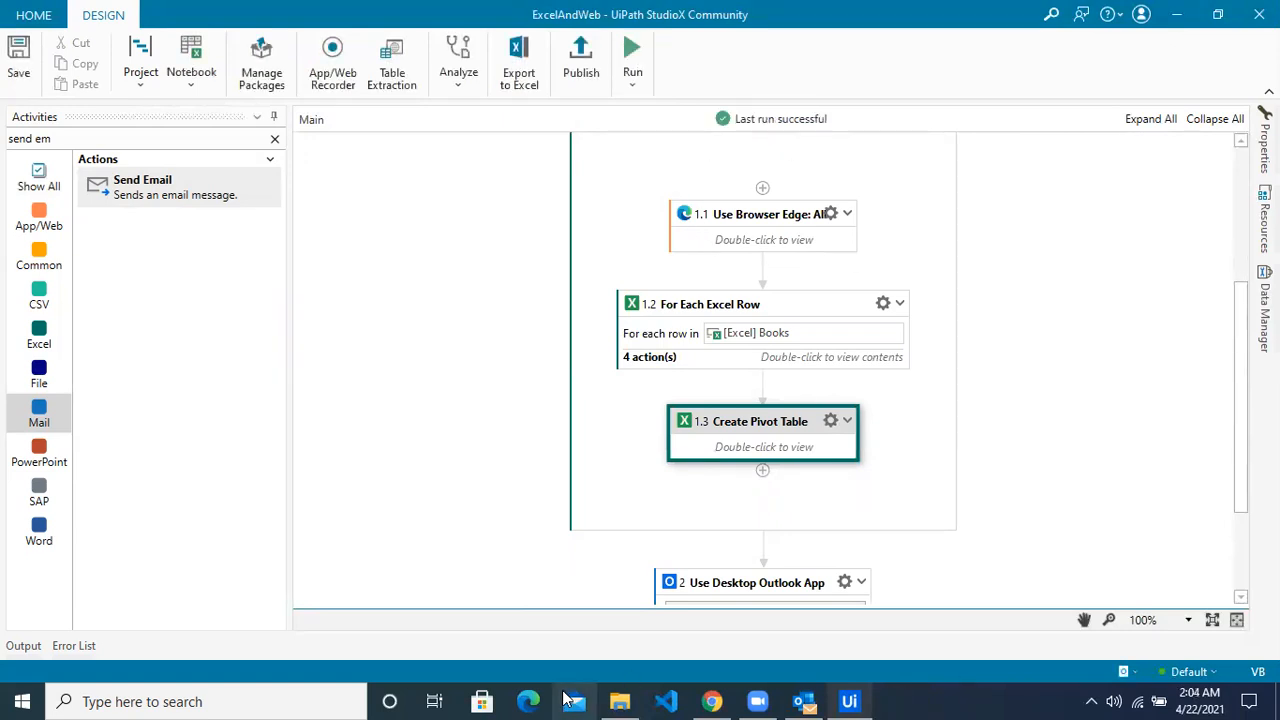
Check the Genre Overview pivot table in Books_Report.xlsx and the Sales Report e-mail in Outlook, closing the workbook.
click(620, 701)
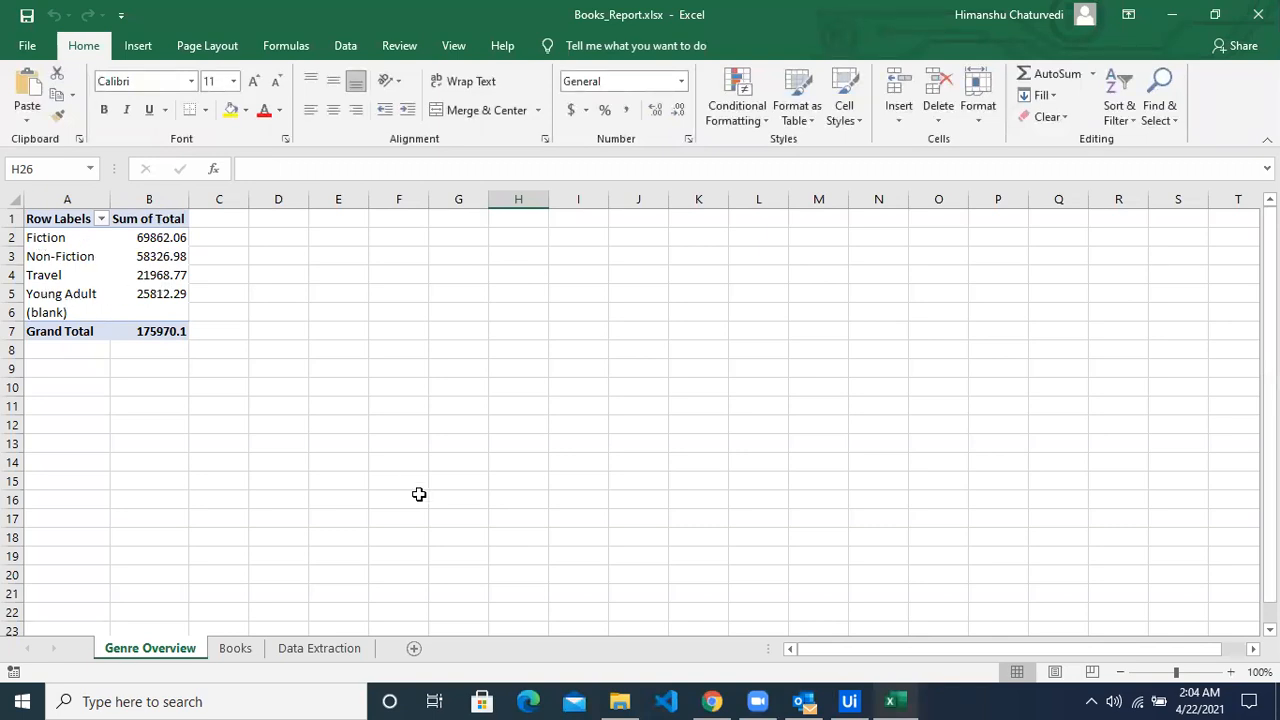
click(803, 700)
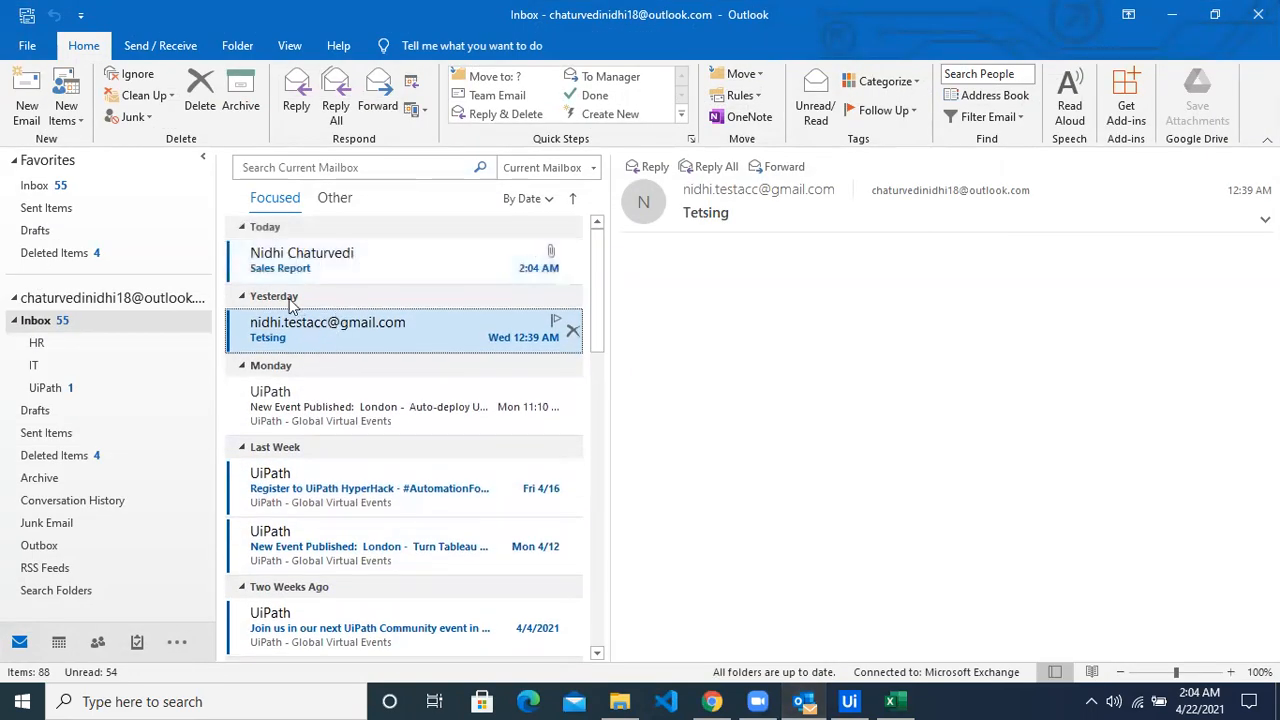
click(373, 269)
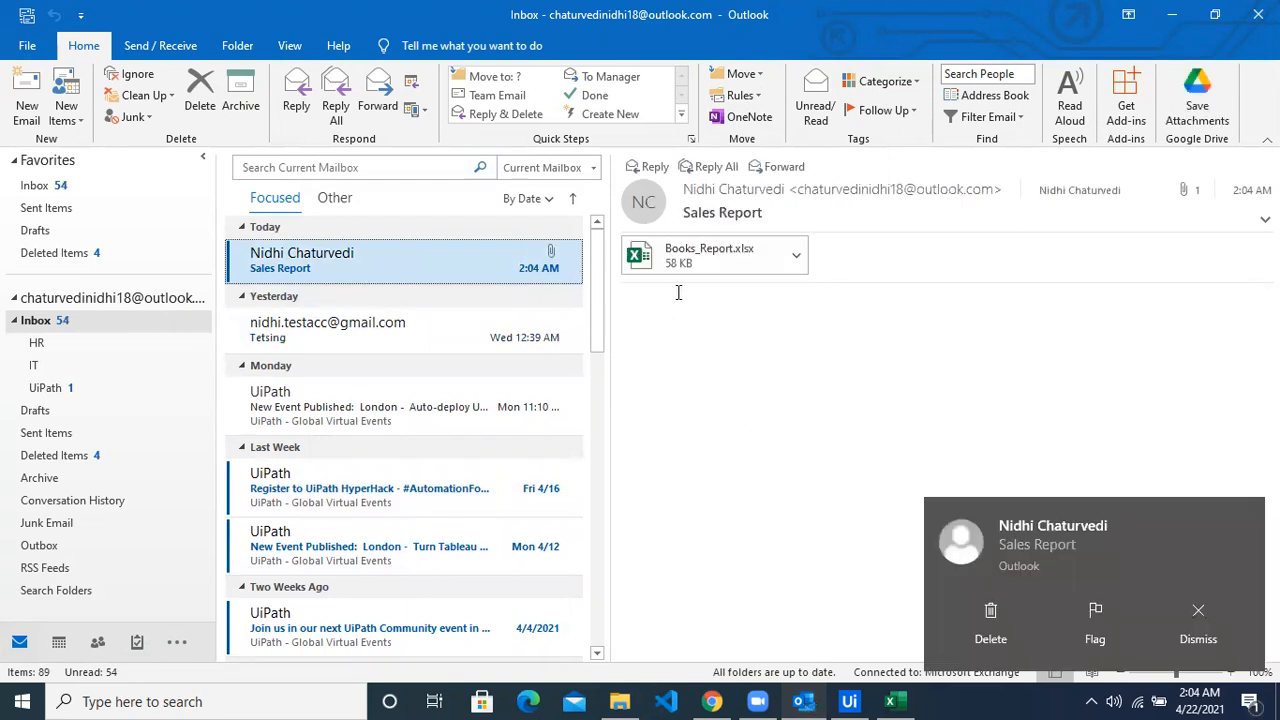
click(890, 701)
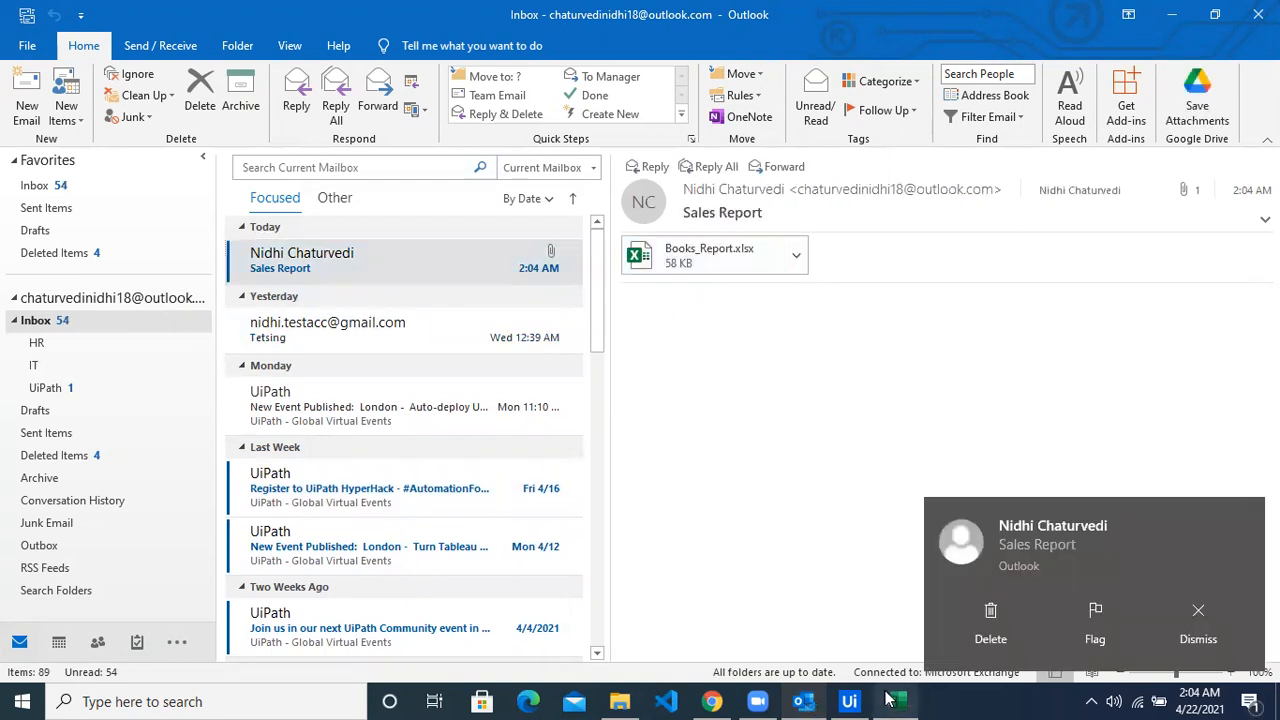
click(1258, 14)
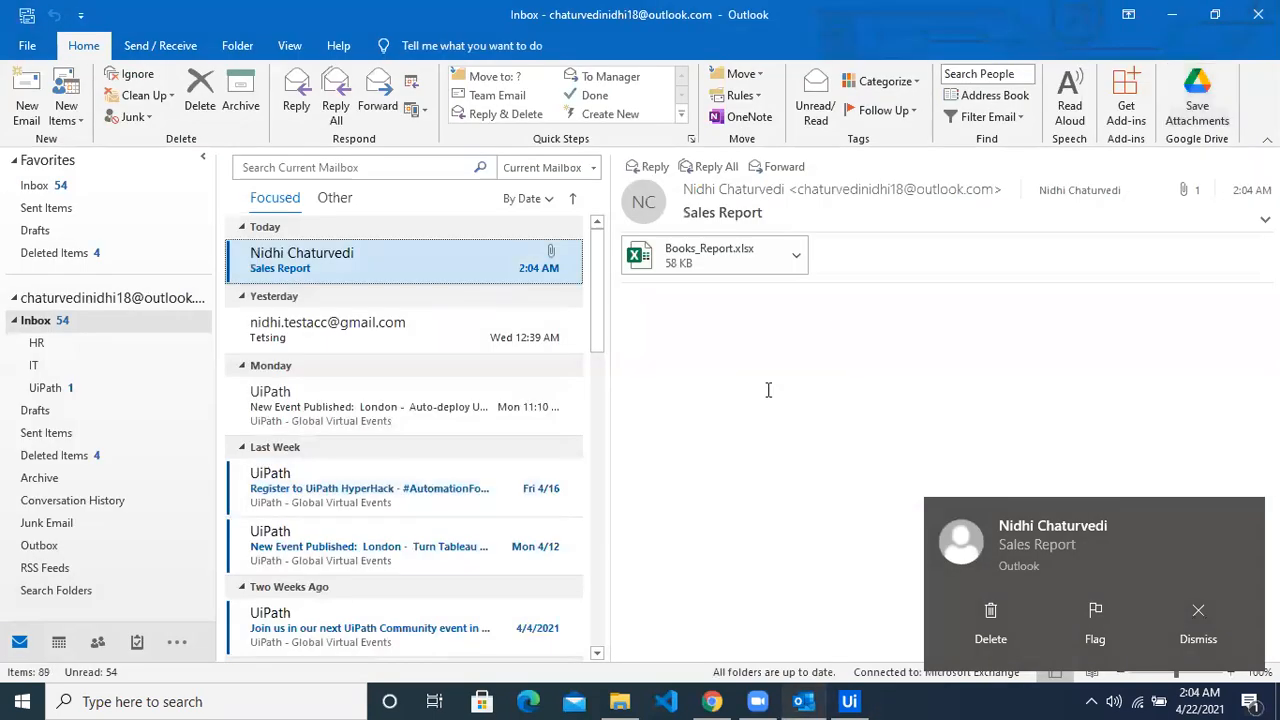
Open the Books_Report.xlsx attachment of the Sales Report e-mail and check its Genre Overview, Books and Data Extraction sheets.
click(722, 269)
double_click(729, 262)
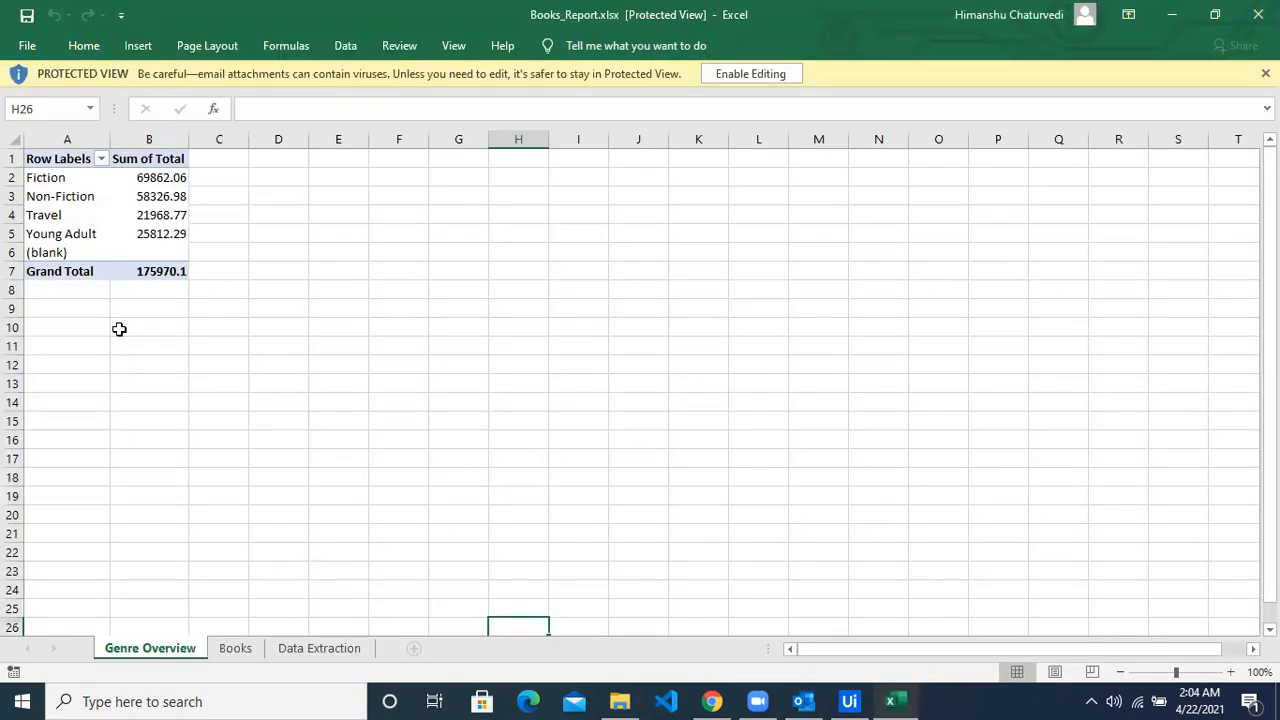
click(235, 648)
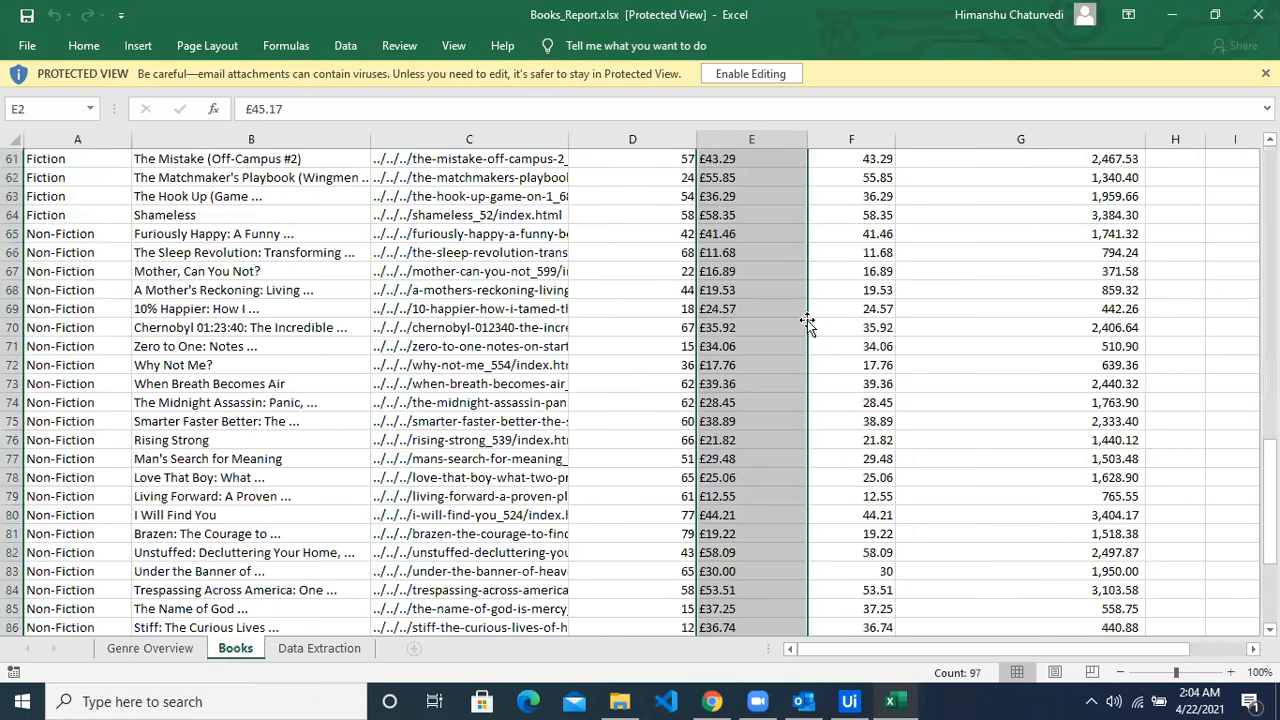
scroll(810, 325, up, 20)
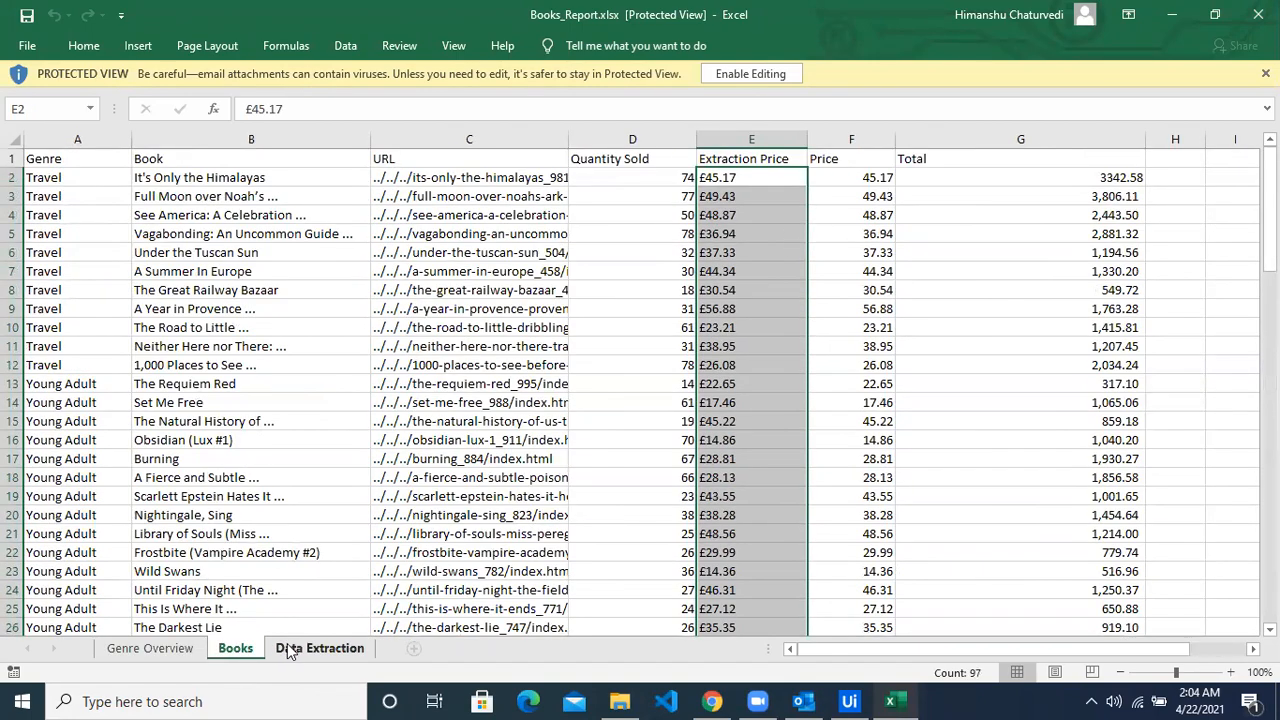
click(300, 650)
scroll(185, 435, up, 1)
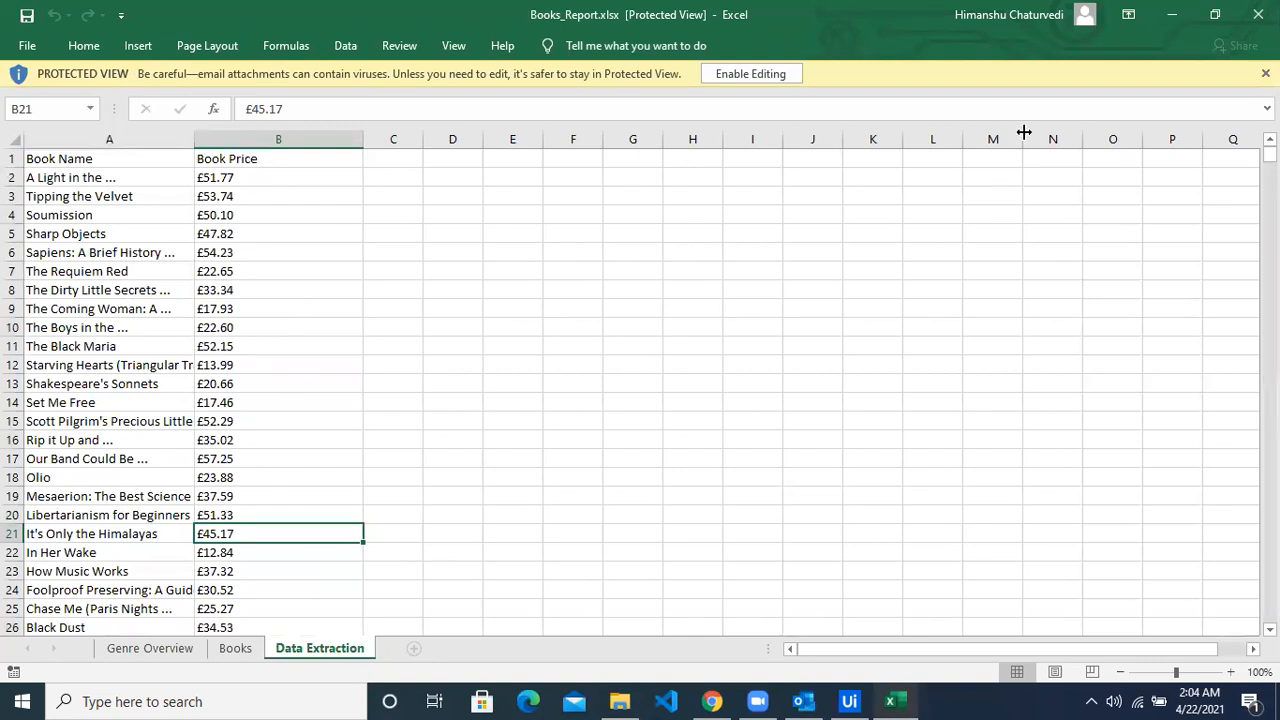
Switch back to StudioX and view the start of the workflow at the Use Excel File activity.
click(851, 701)
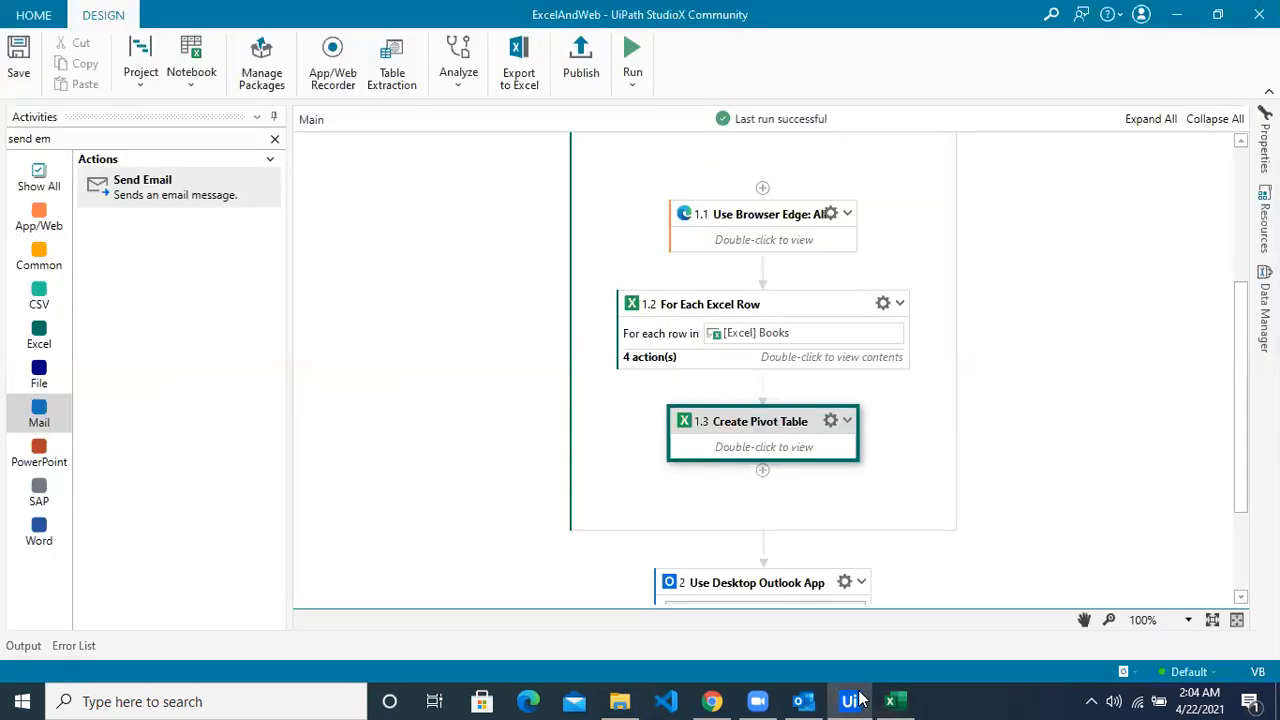
scroll(457, 530, up, 3)
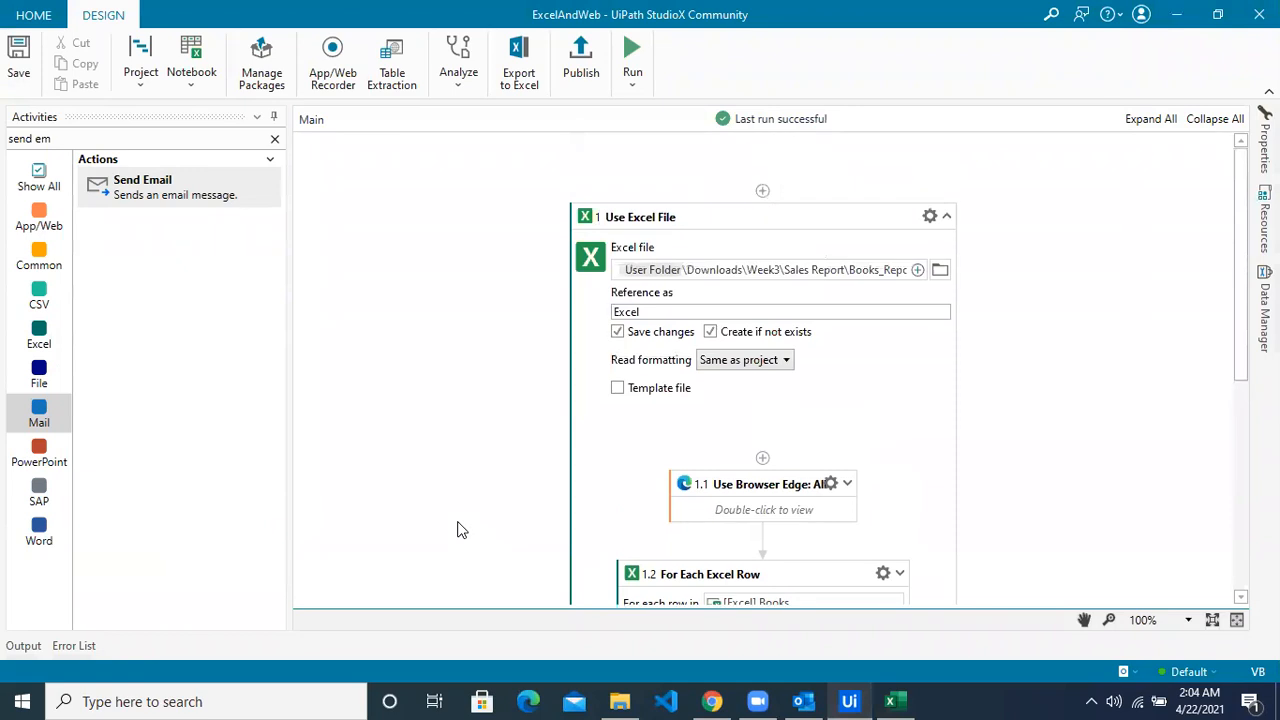